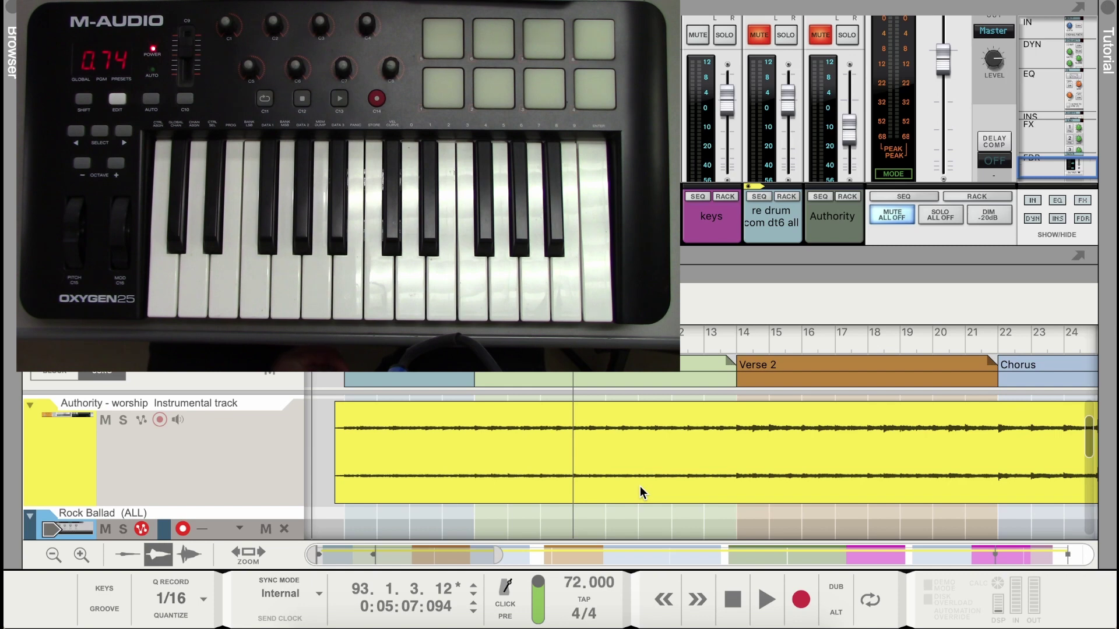
Examine the song's block layout against the Authority - worship waveform from Verse 2 through the Bridge
scroll(845, 469, "right", 5)
scroll(844, 469, "right", 3)
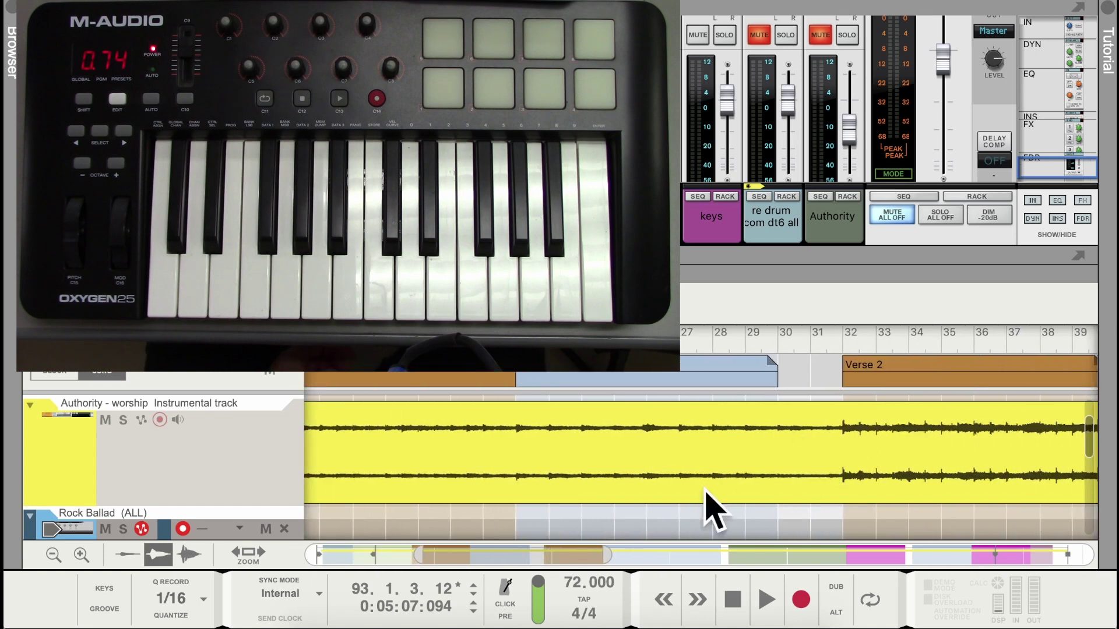
scroll(891, 486, "right", 3)
scroll(874, 491, "right", 2)
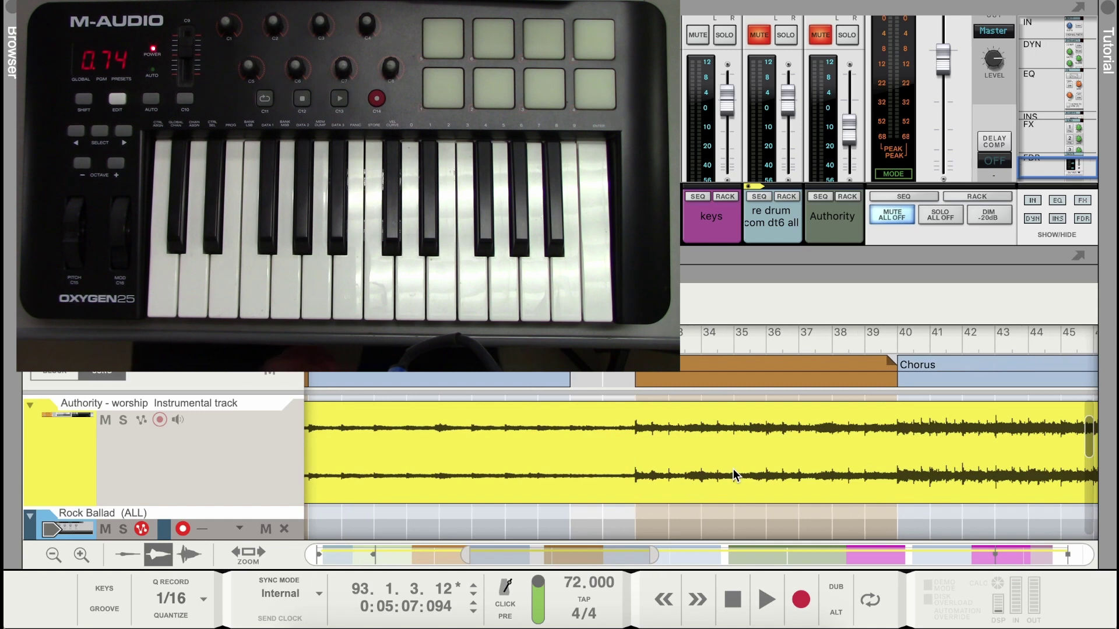
scroll(732, 468, "right", 3)
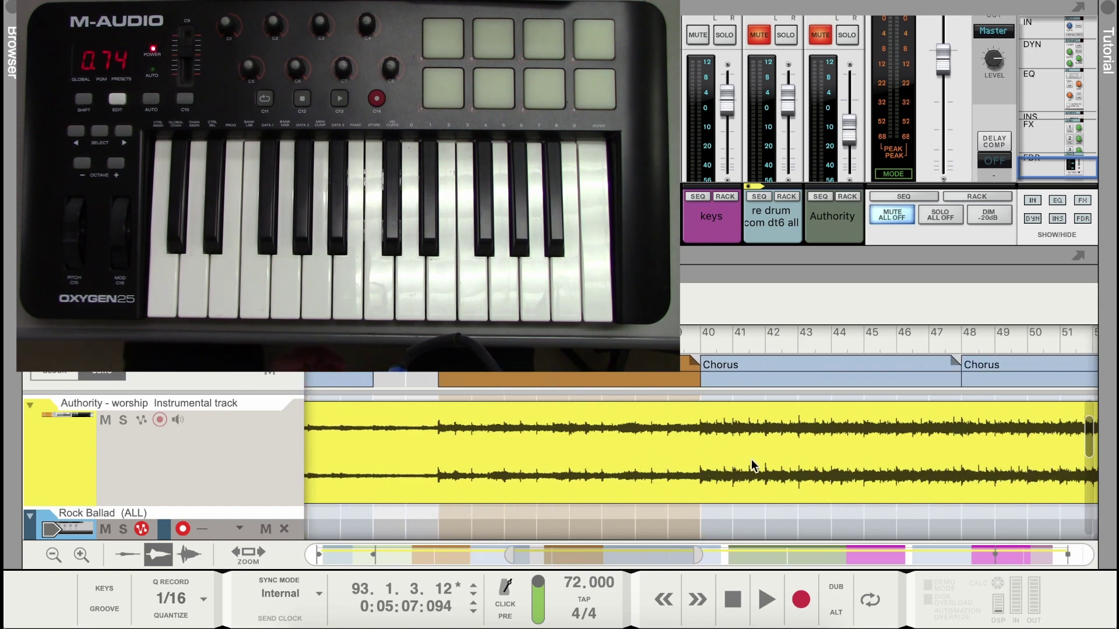
scroll(760, 460, "right", 2)
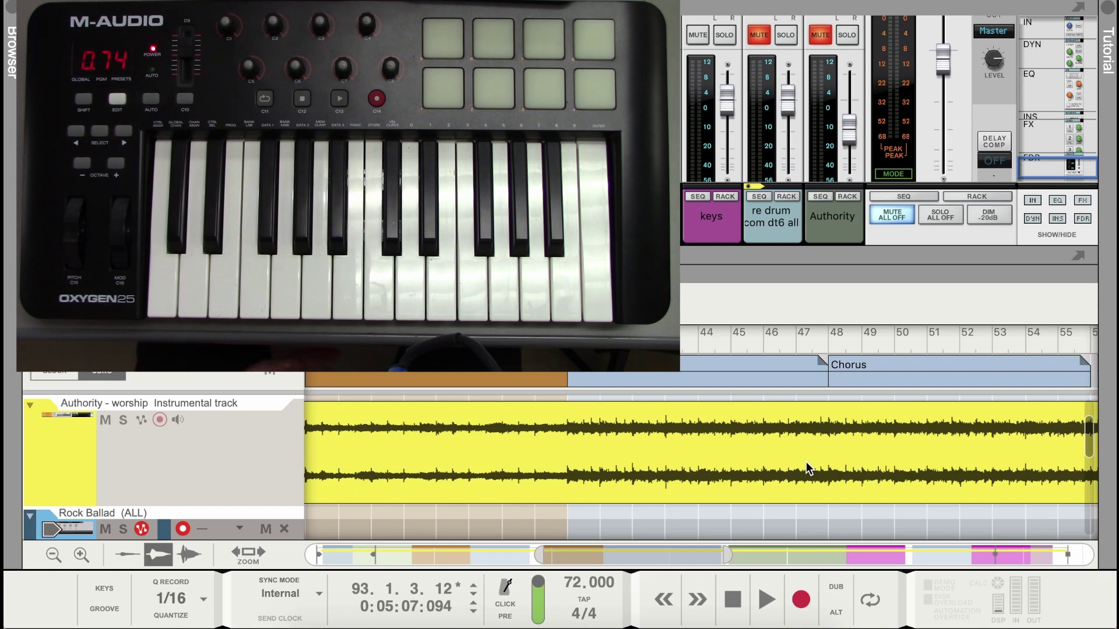
scroll(806, 461, "right", 4)
scroll(805, 461, "left", 8)
scroll(806, 461, "right", 5)
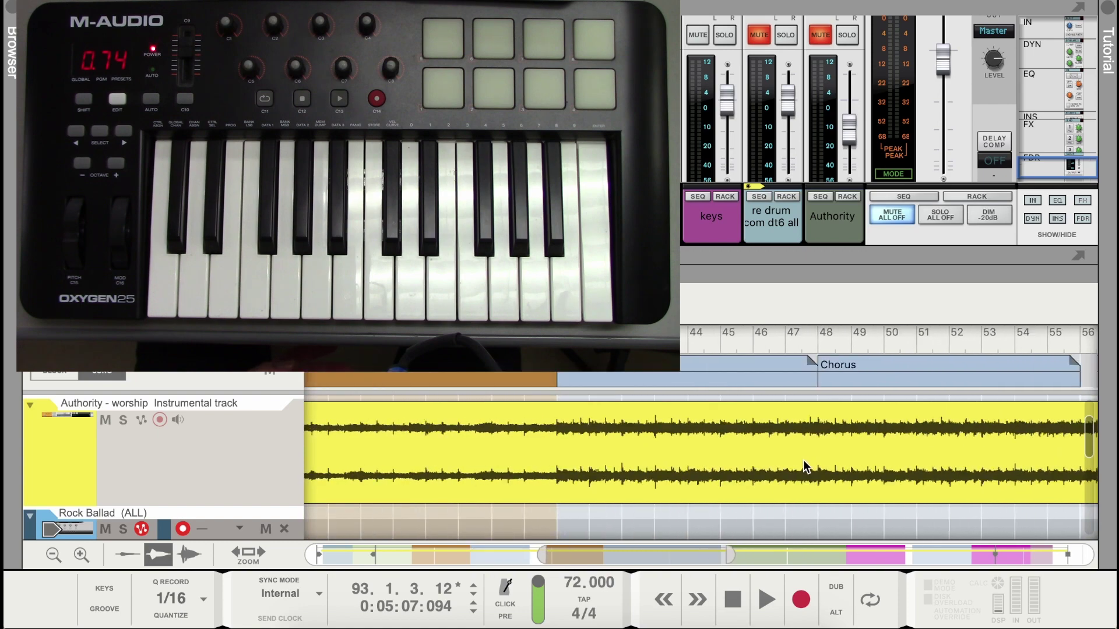
scroll(803, 460, "right", 5)
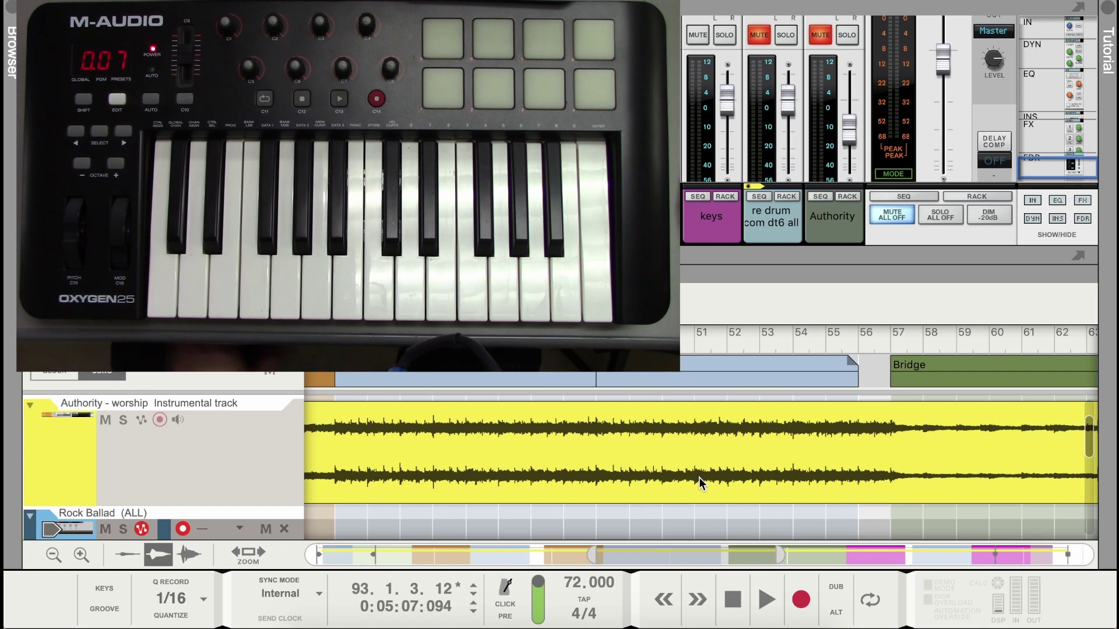
scroll(698, 477, "down", 5)
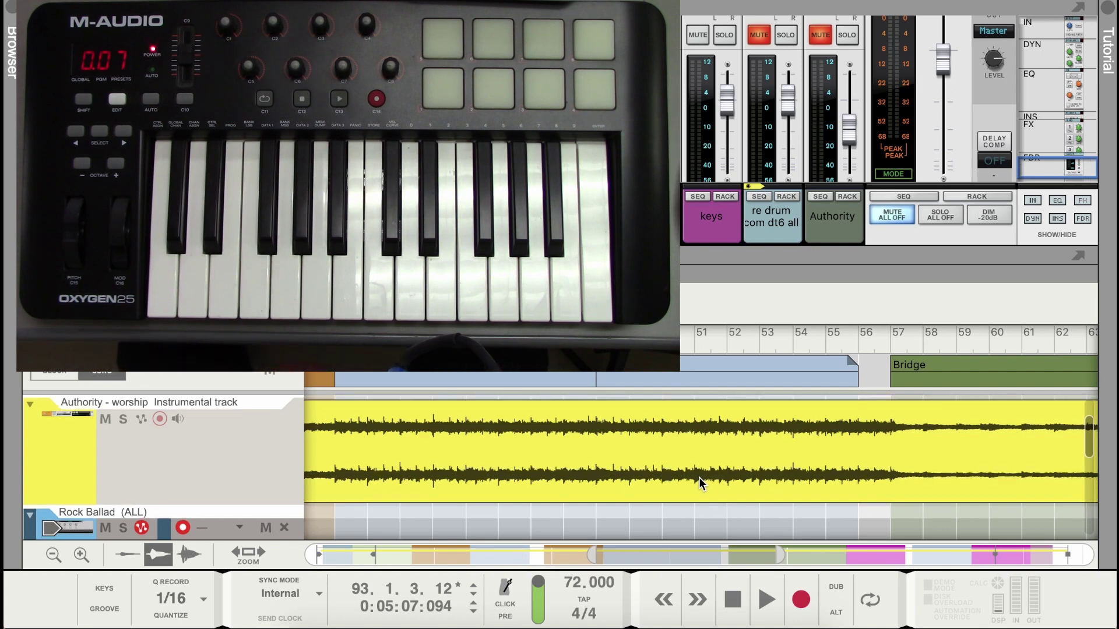
scroll(698, 477, "up", 2)
scroll(698, 477, "left", 3)
scroll(699, 478, "up", 3)
scroll(699, 478, "left", 10)
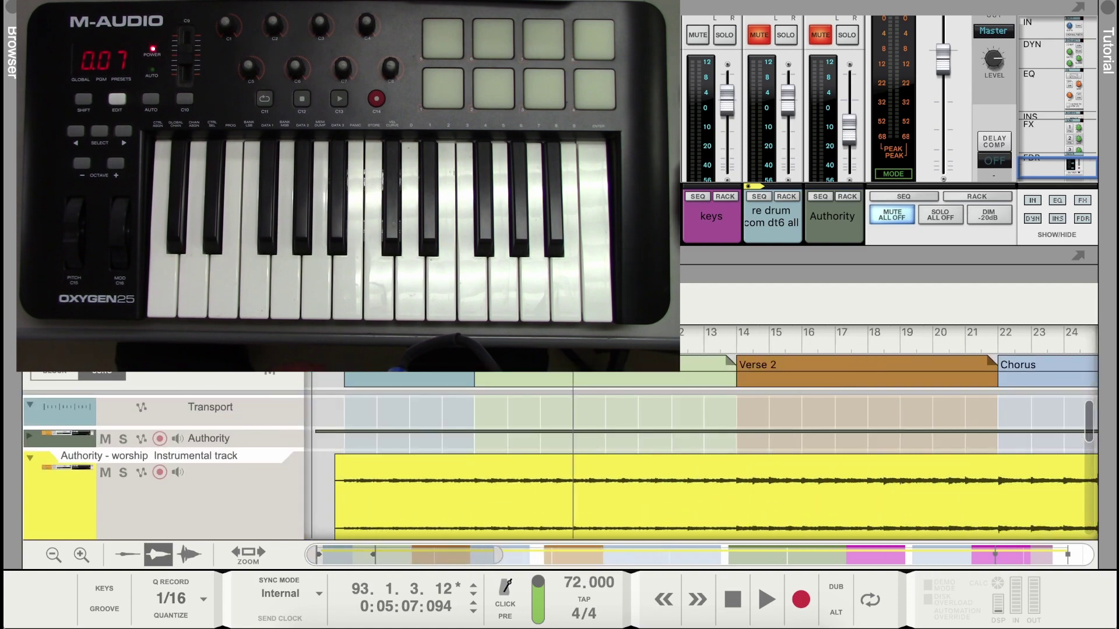
Set the playback position to bar 6 at the start of Verse, and review the arrangement through the Ending block
left_click(474, 338)
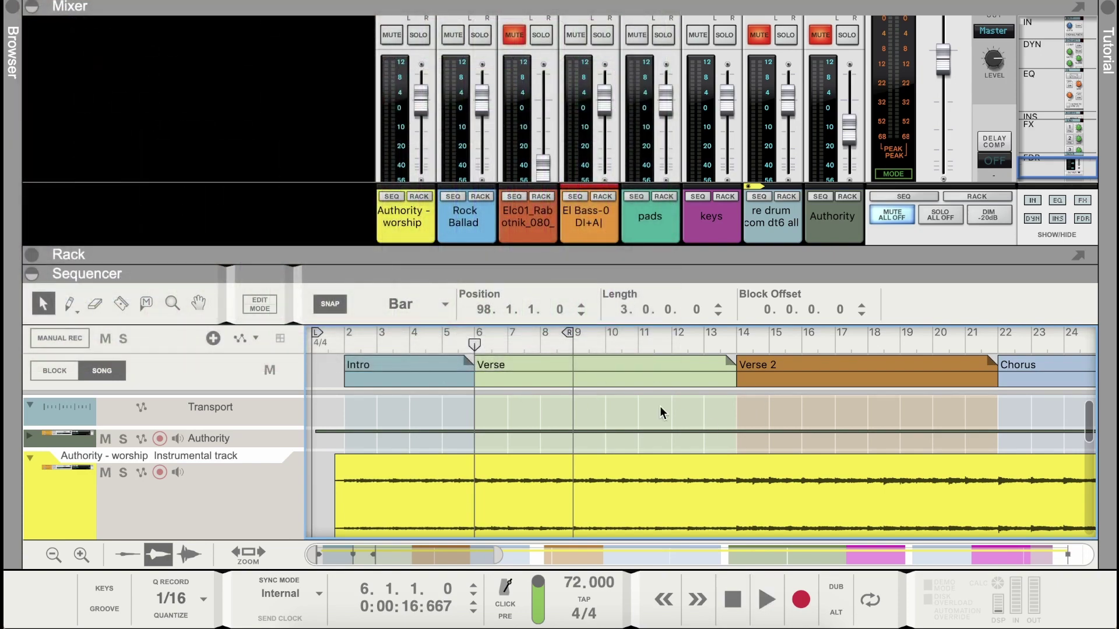
scroll(798, 418, "right", 14)
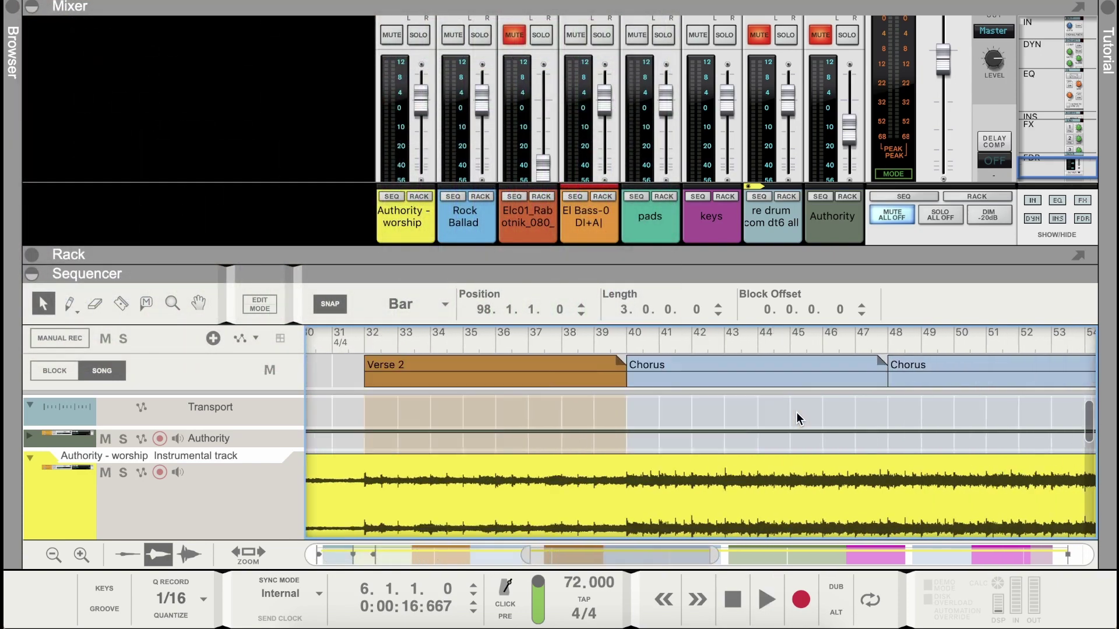
scroll(799, 418, "right", 18)
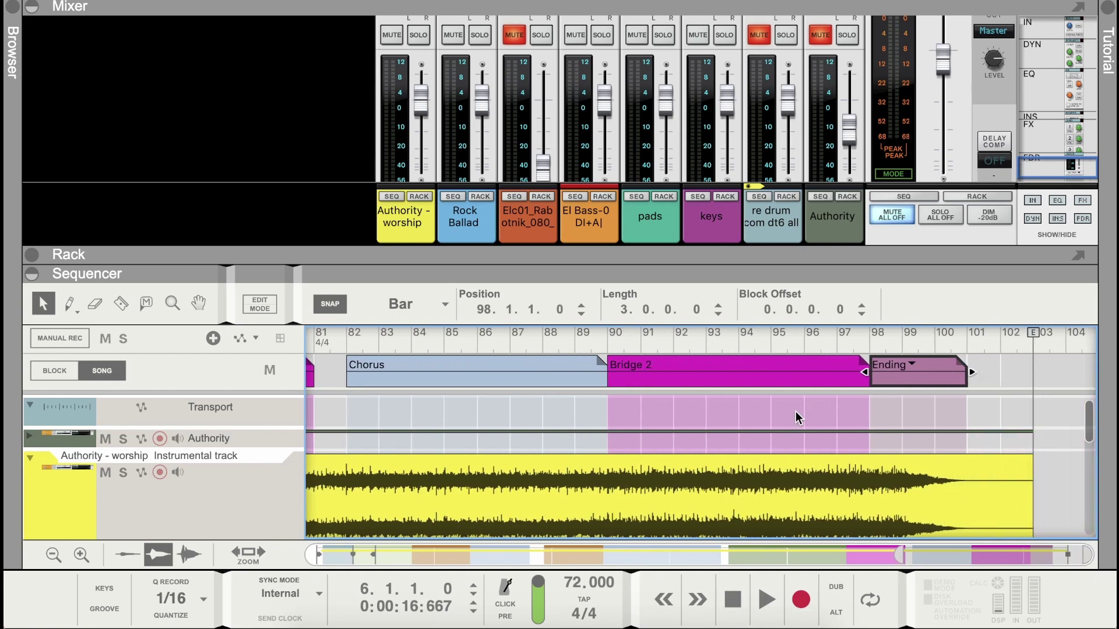
scroll(798, 418, "left", 20)
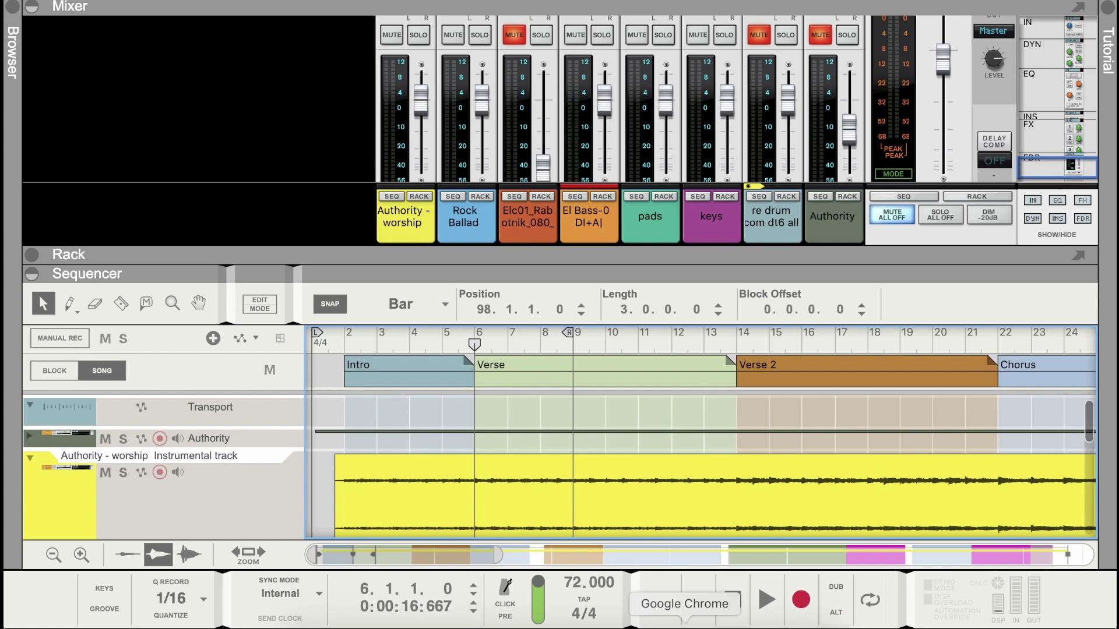
Switch to Google Chrome and examine the chords and section order in the Authority Elevation Worship in C chart
left_click(685, 627)
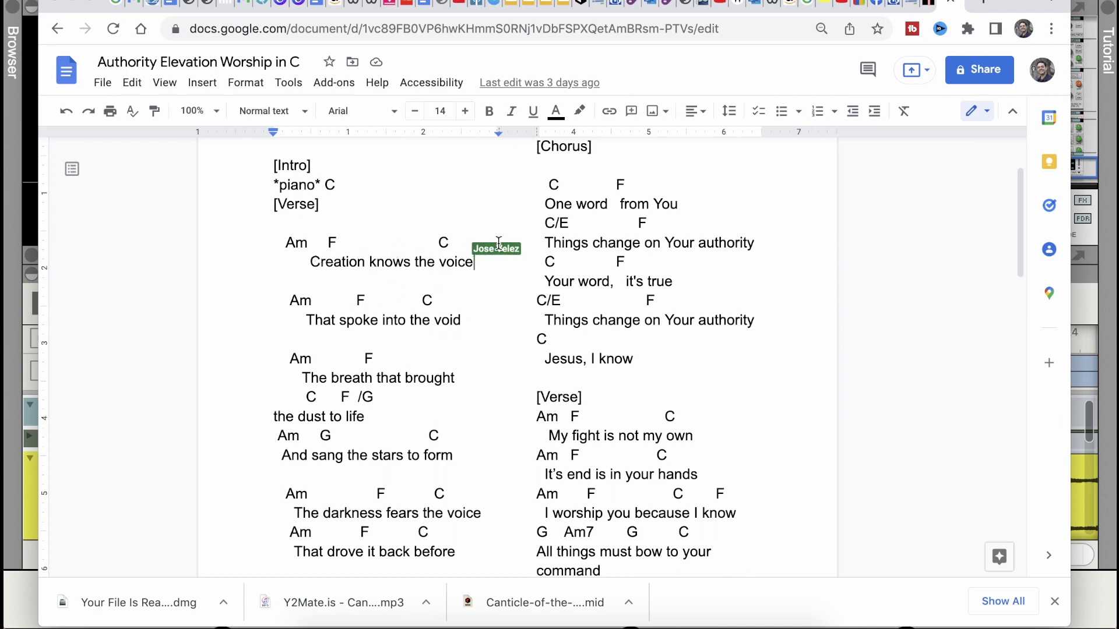
scroll(478, 339, "down", 5)
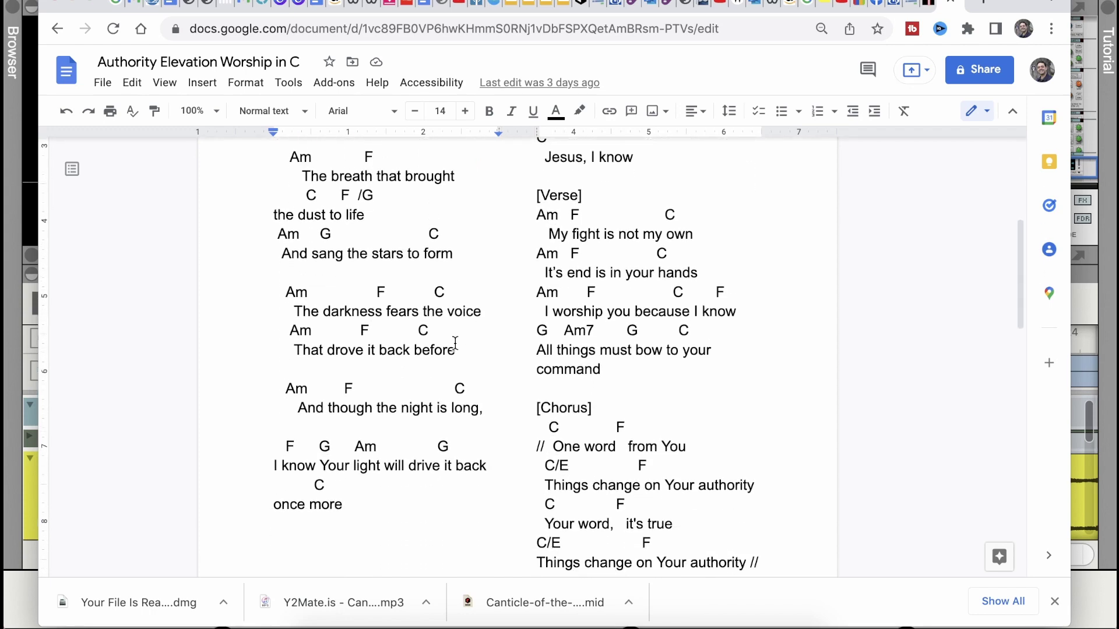
scroll(542, 317, "up", 6)
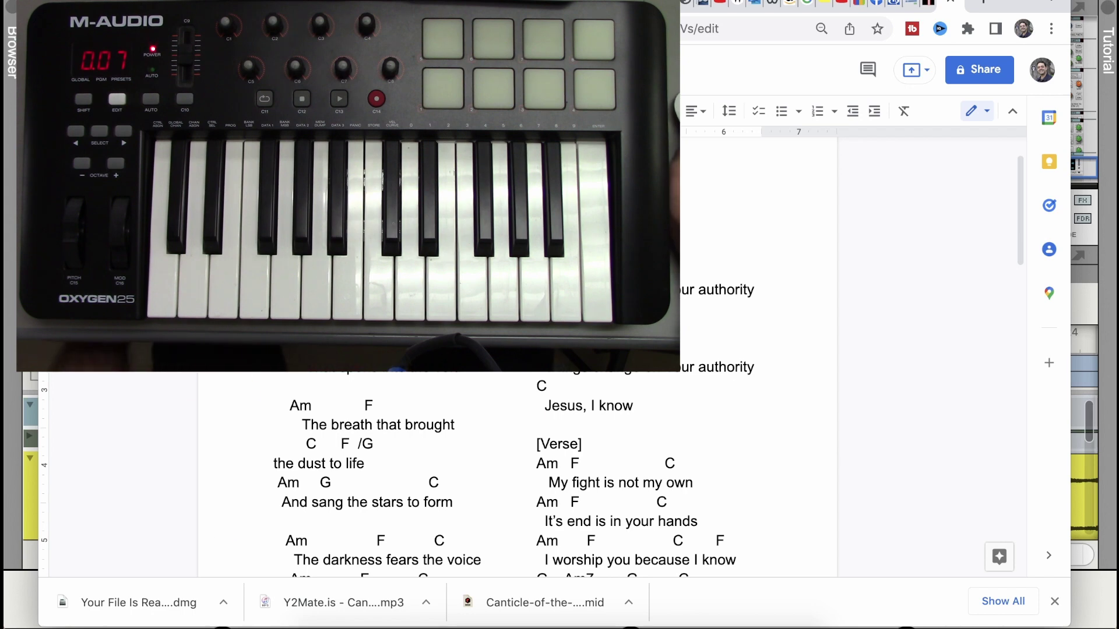
scroll(513, 466, "down", 2)
scroll(571, 276, "down", 5)
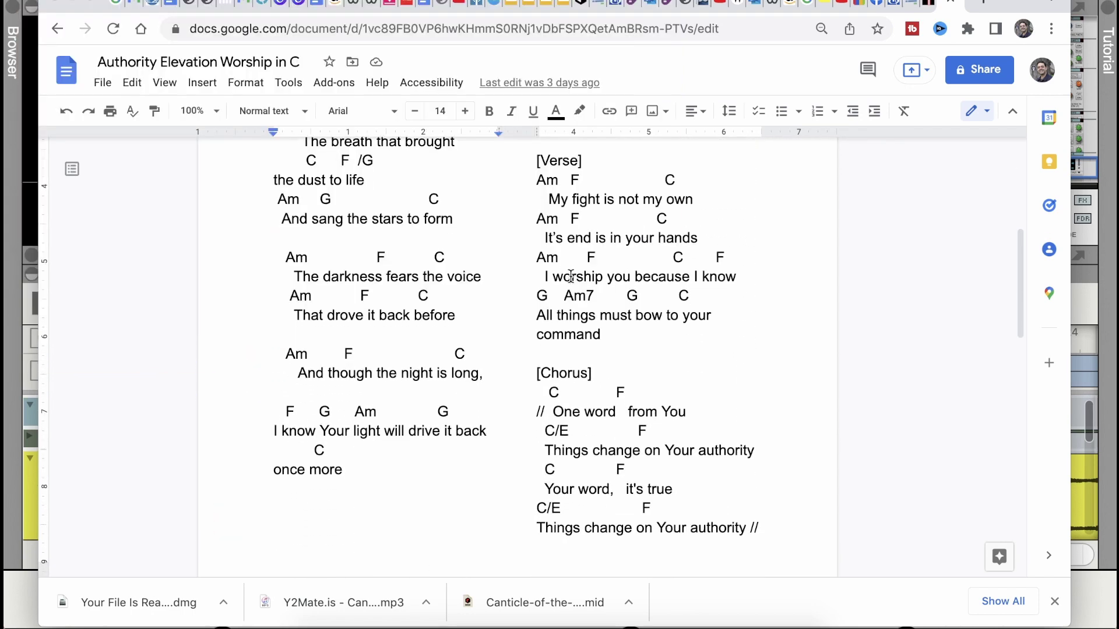
scroll(571, 275, "up", 1)
scroll(571, 276, "up", 10)
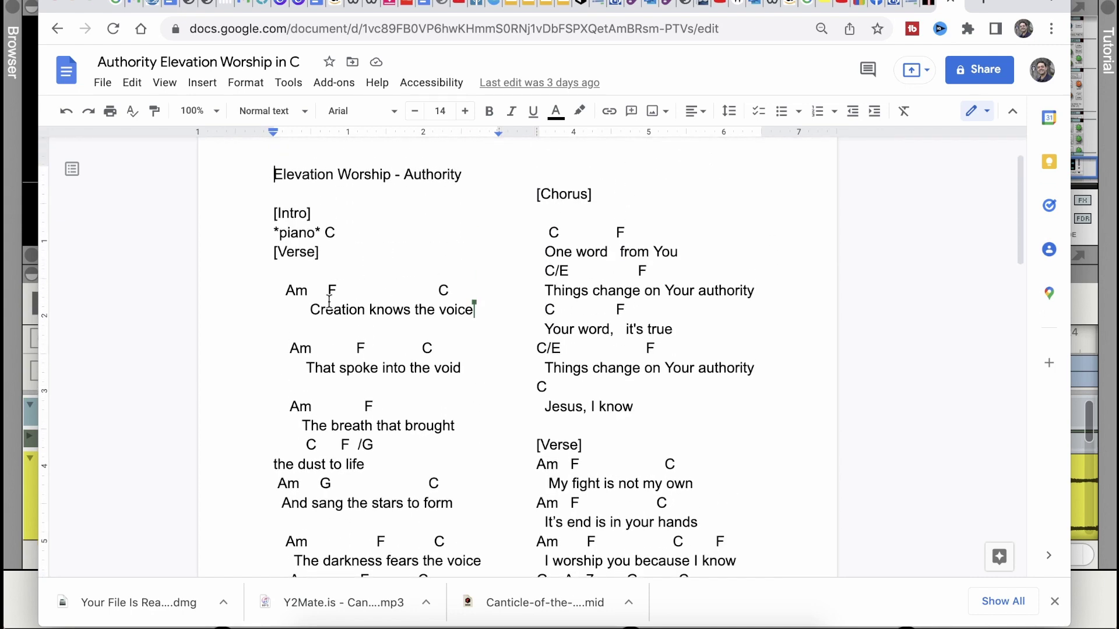
scroll(329, 302, "down", 3)
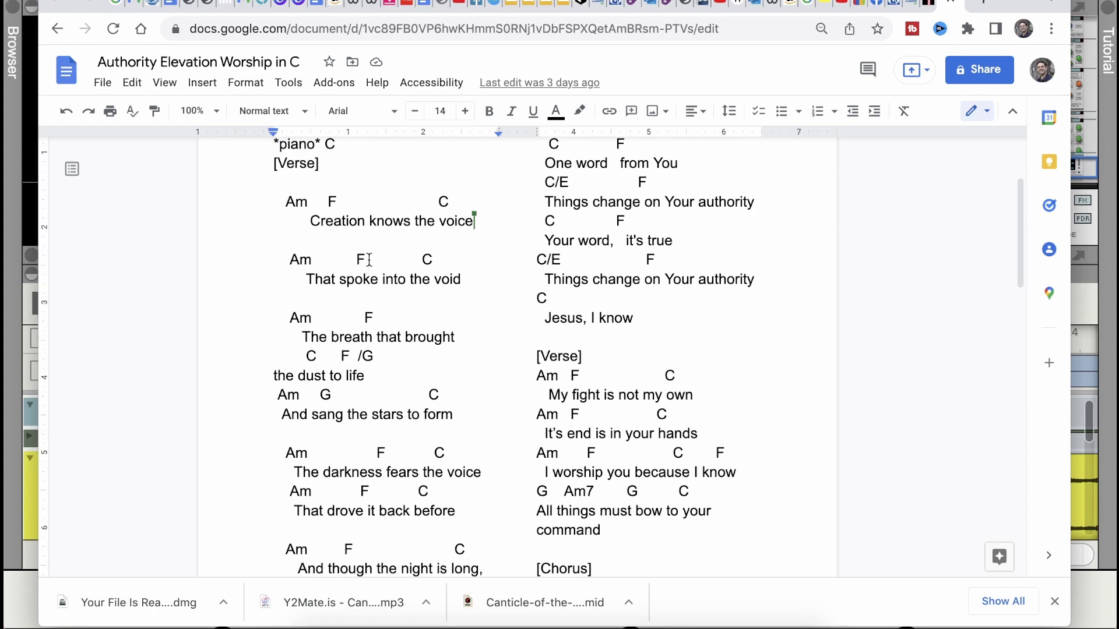
scroll(489, 268, "down", 5)
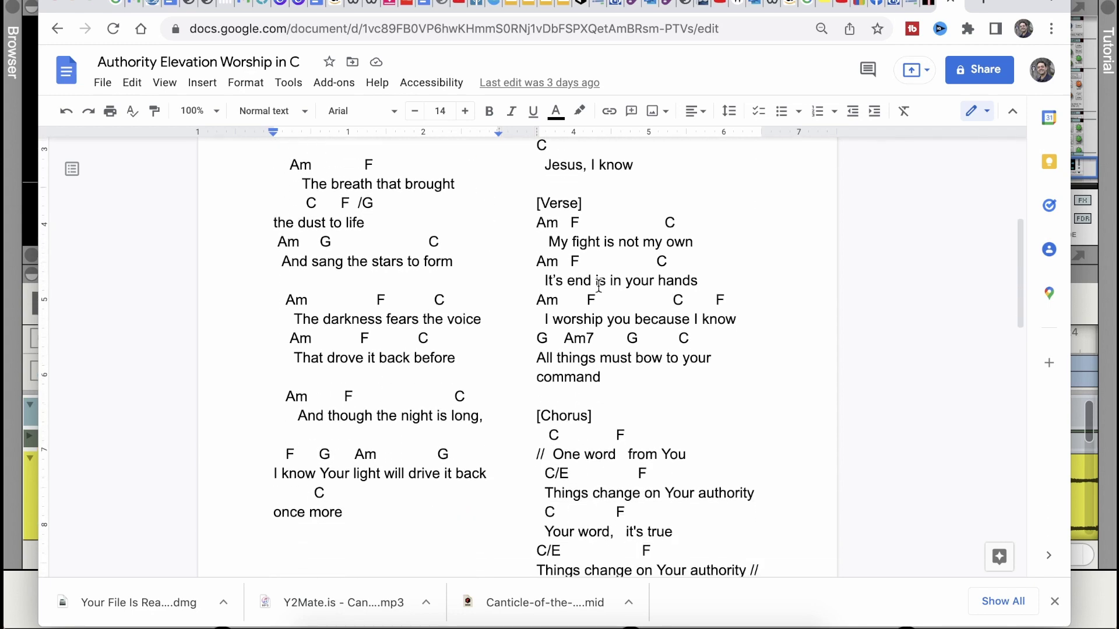
scroll(621, 309, "down", 4)
scroll(621, 309, "up", 15)
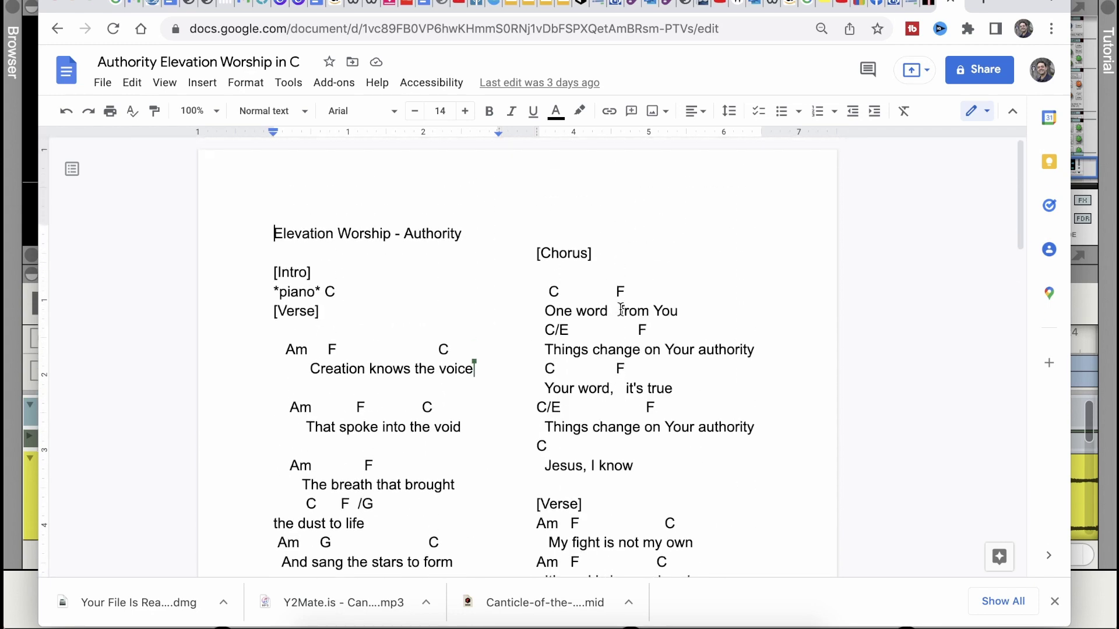
Return to Reason and listen to the song from bar 6 to about bar 8
left_click(72, 2)
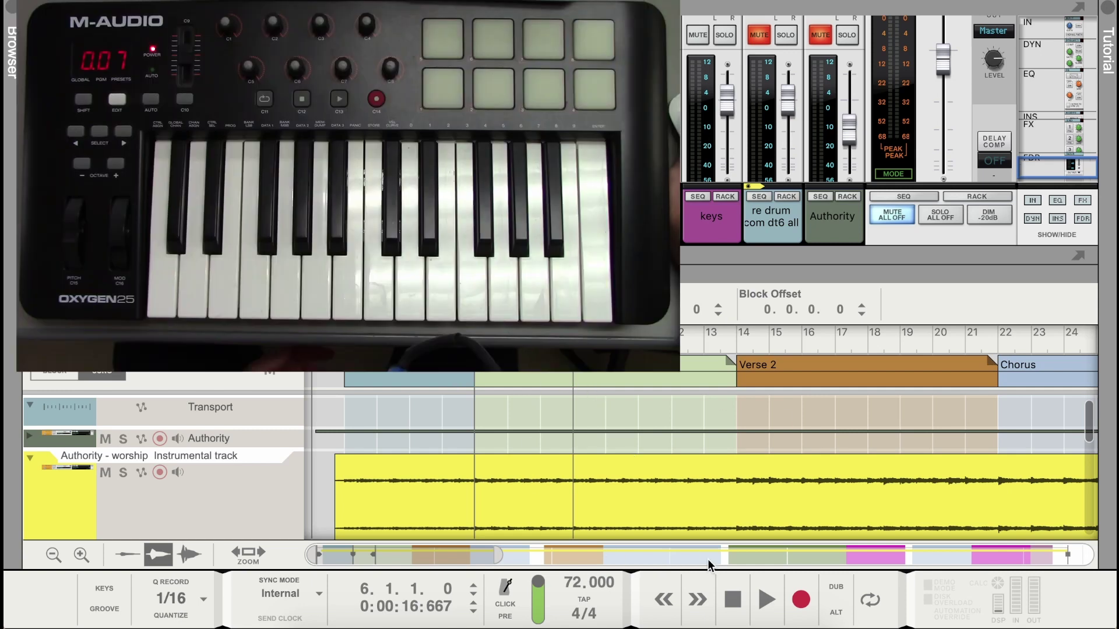
left_click(766, 600)
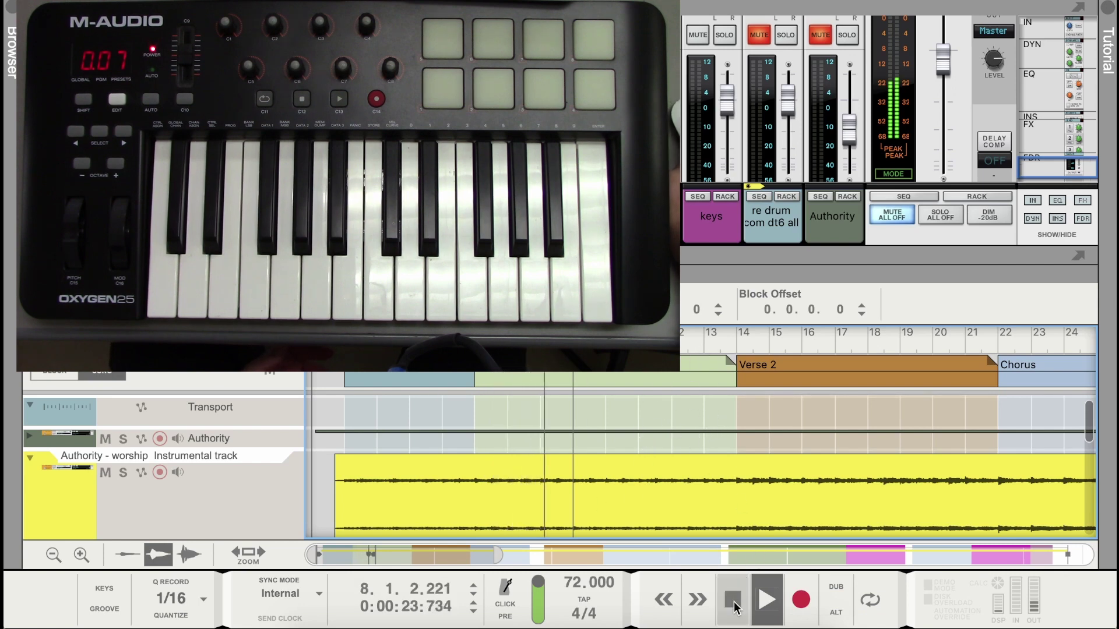
key("space")
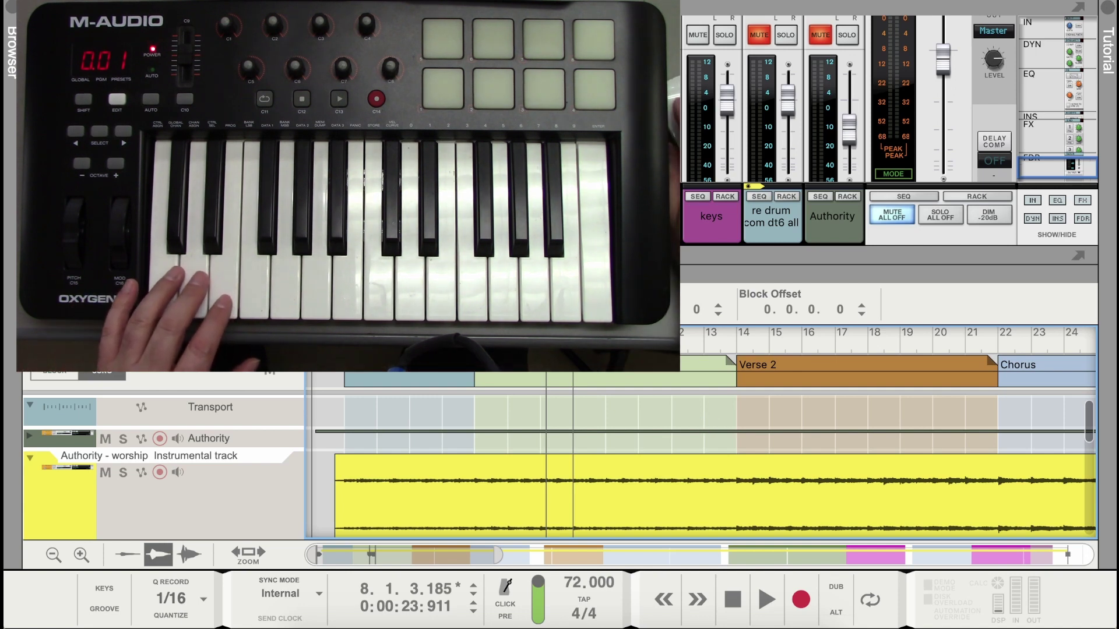
Select the Rock Ballad (ALL) drum track for playing from the MIDI keyboard
scroll(51, 495, "down", 3)
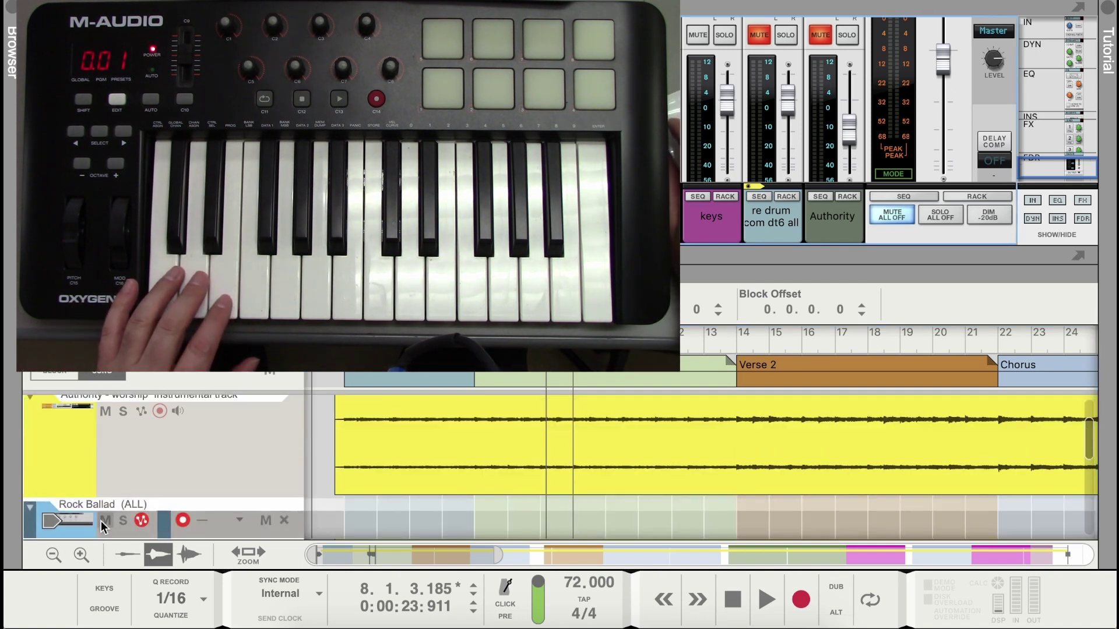
scroll(51, 496, "down", 2)
left_click(35, 501)
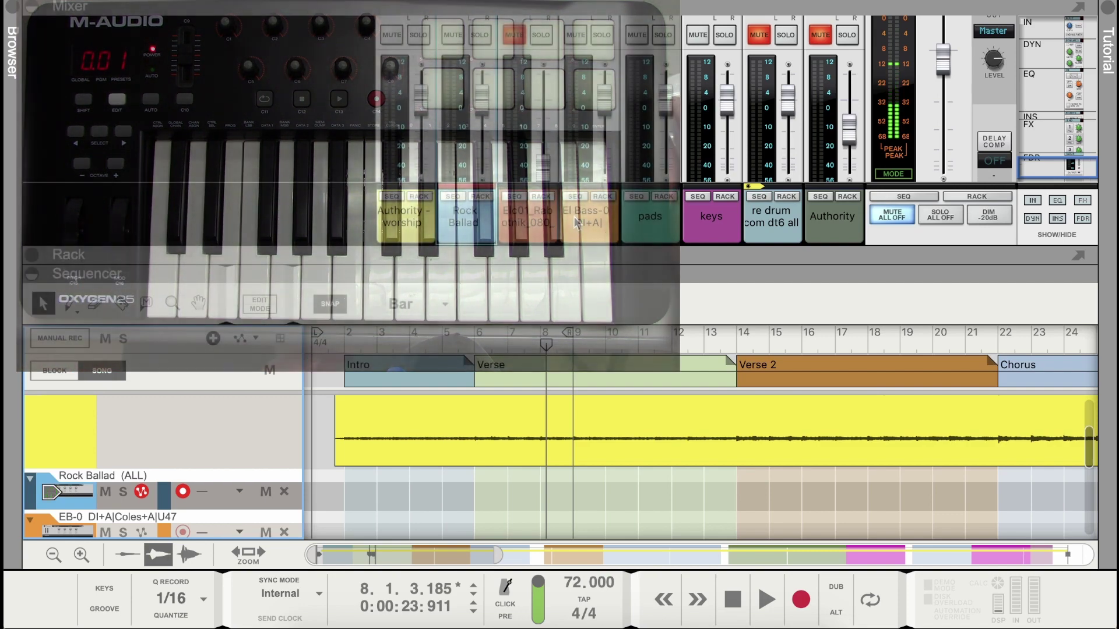
Show the El Bass-0 channel's device in the rack, return to its sequencer track, and route the keyboard to the EB-0 bass
left_click(604, 198)
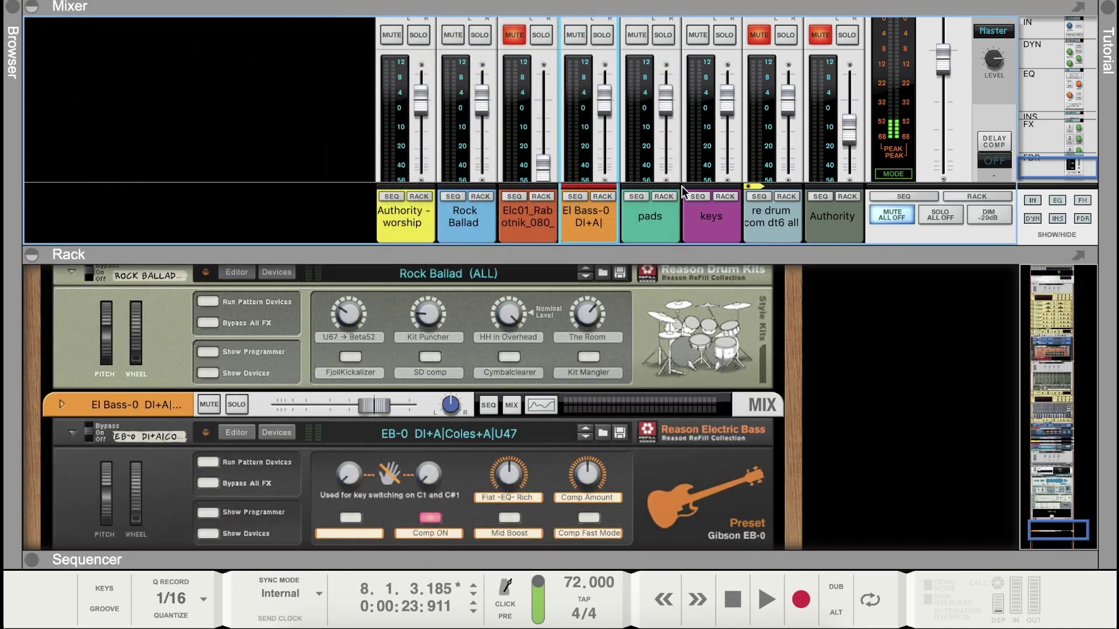
left_click(576, 197)
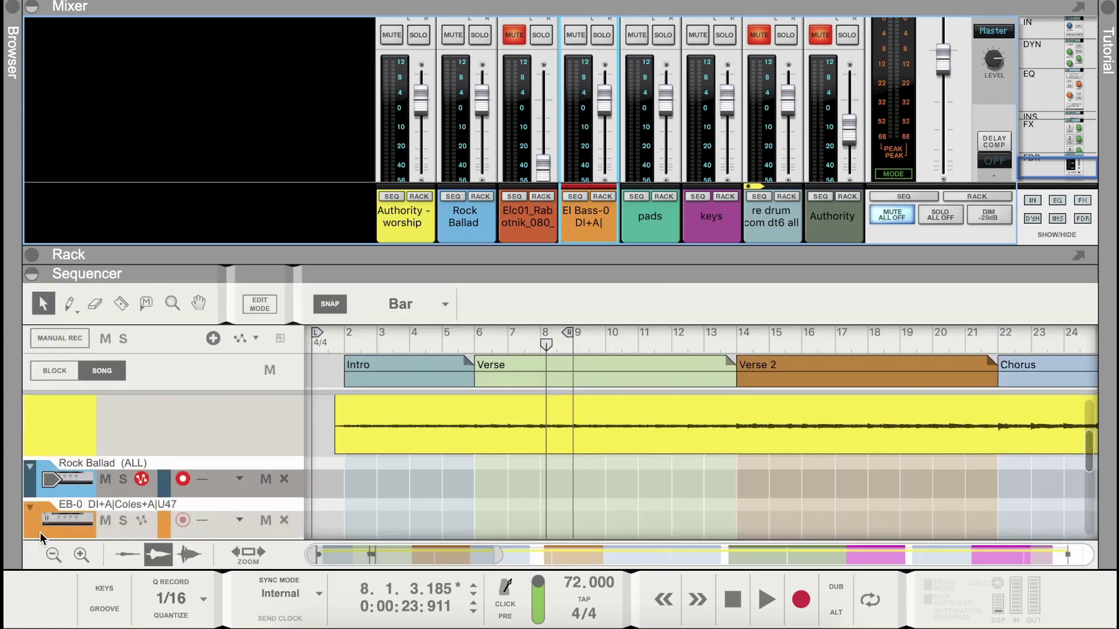
left_click(26, 518)
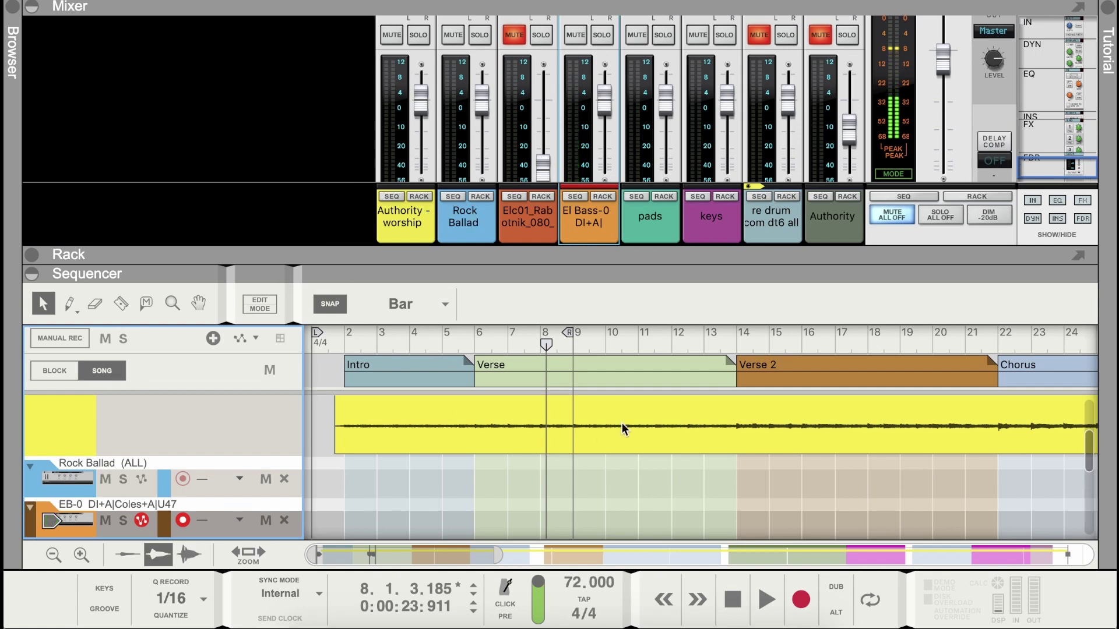
Play the song from bar 12 and follow the blocks through Verse 2 into the Chorus
left_click(685, 348)
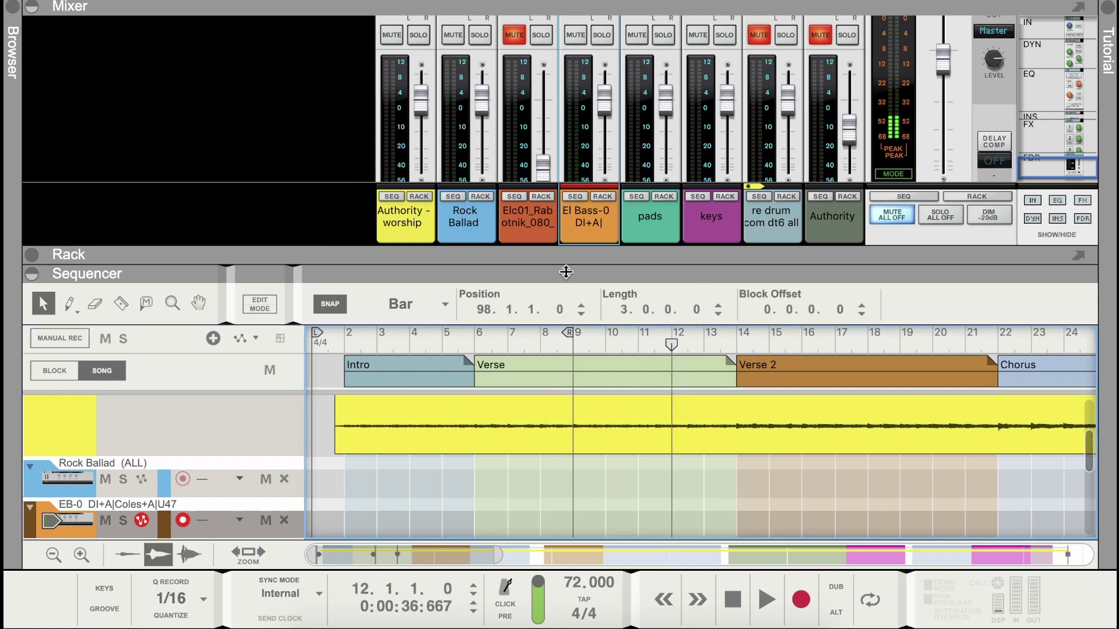
left_click(766, 601)
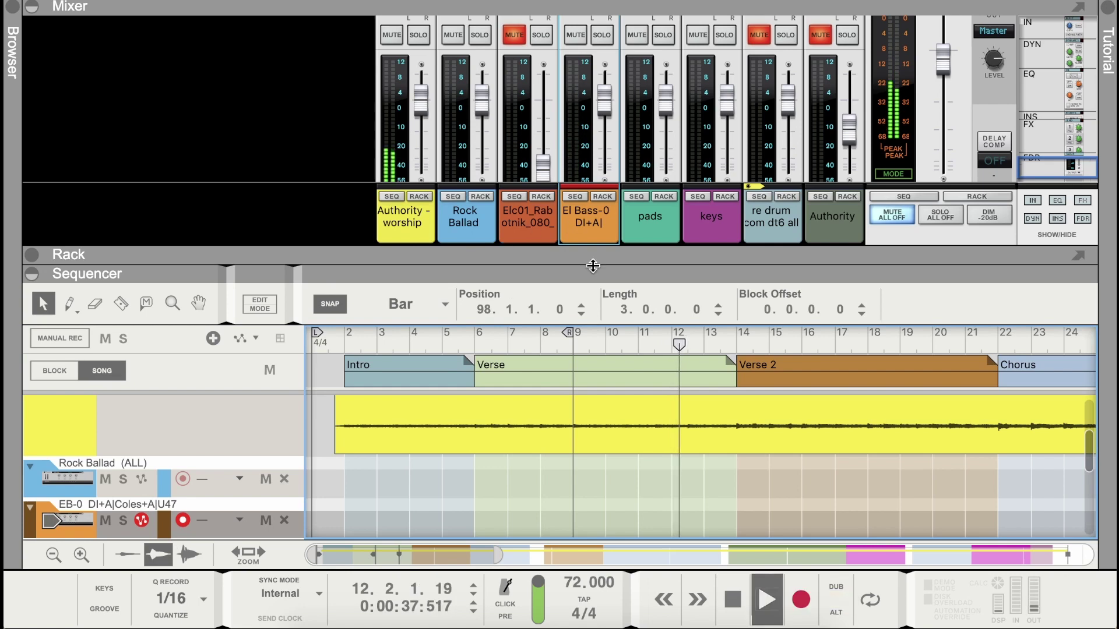
scroll(742, 392, "right", 3)
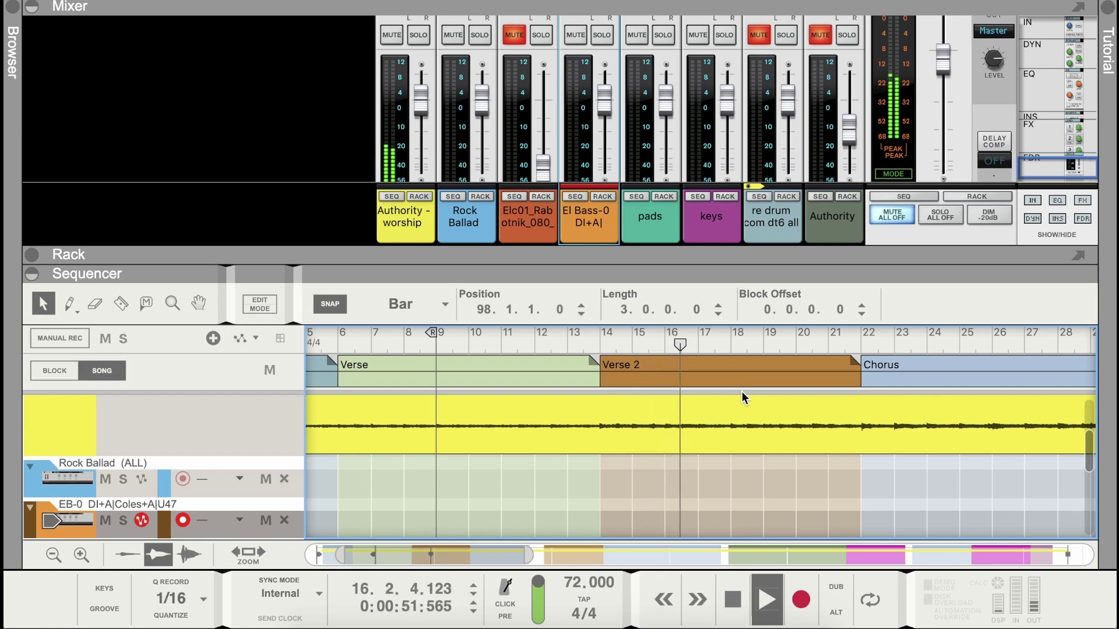
scroll(750, 400, "right", 4)
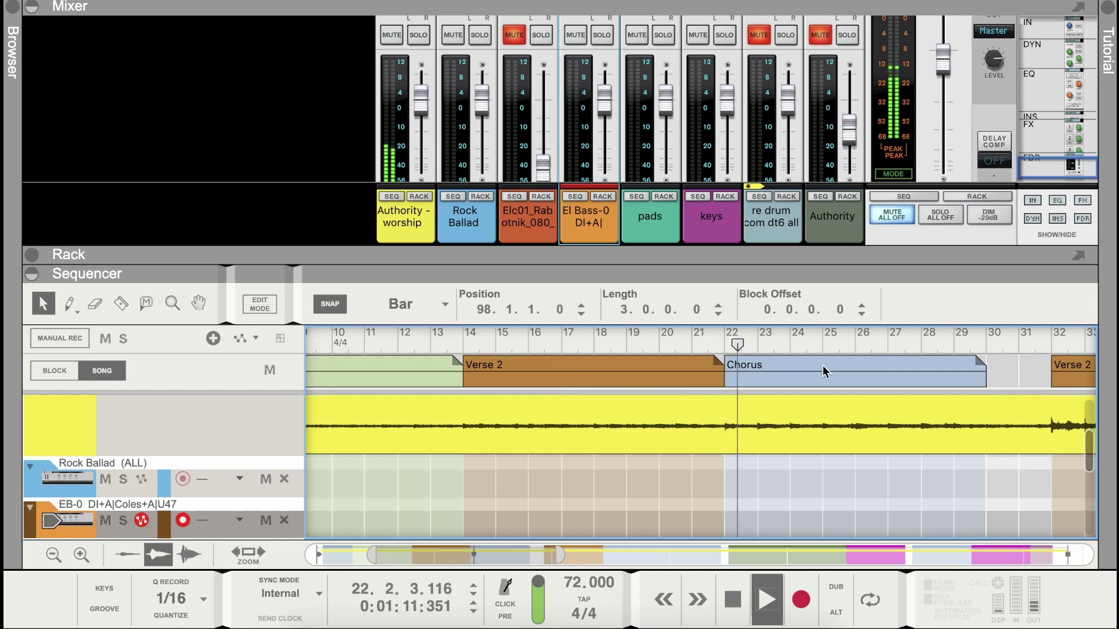
scroll(817, 370, "right", 3)
scroll(816, 369, "right", 6)
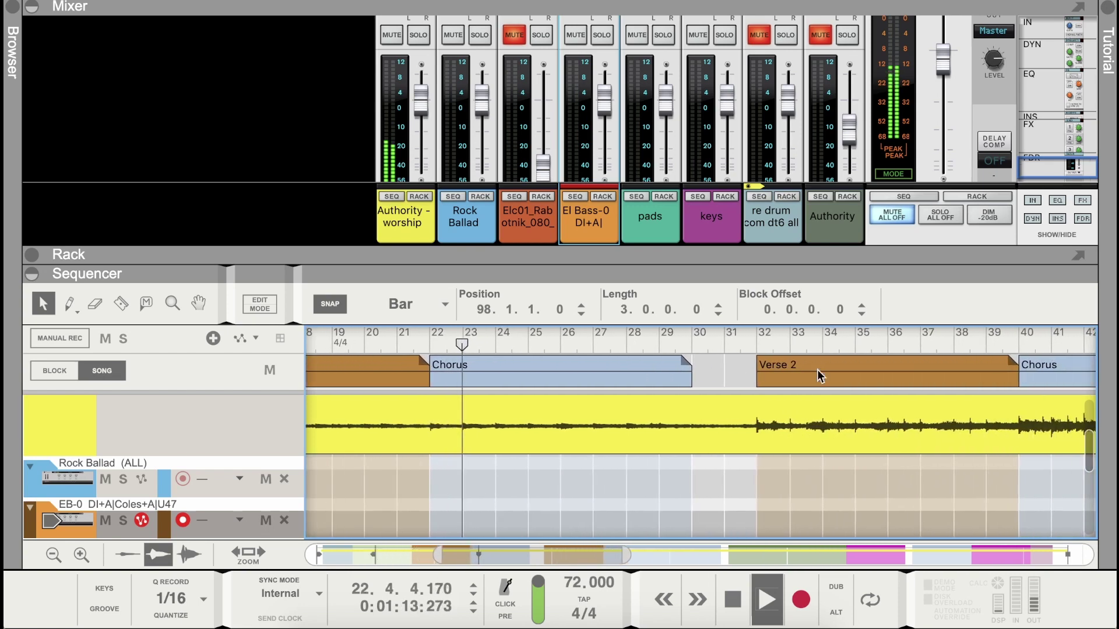
Play the song from bar 30 and change the Verse 2 block at bar 32 to Verse 3
left_click(700, 343)
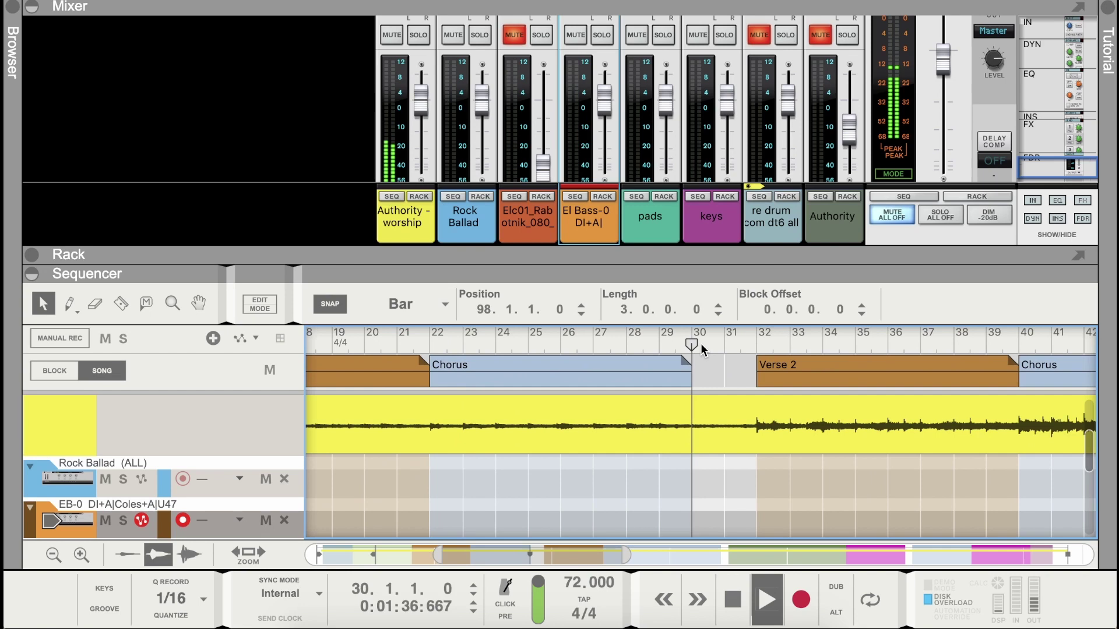
left_click(822, 377)
left_click(803, 363)
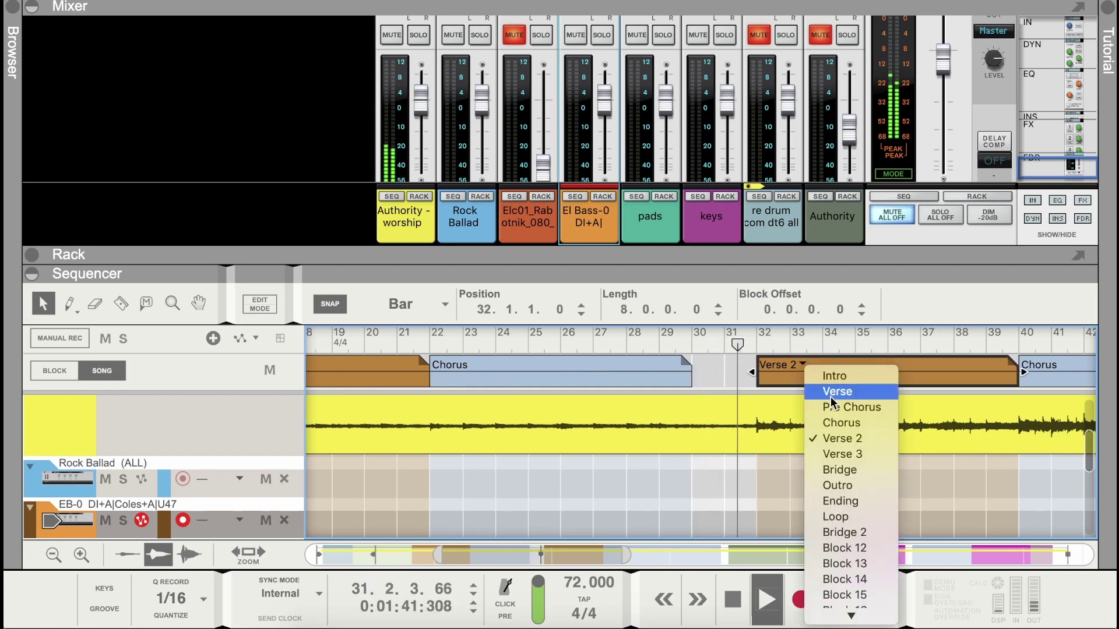
left_click(843, 453)
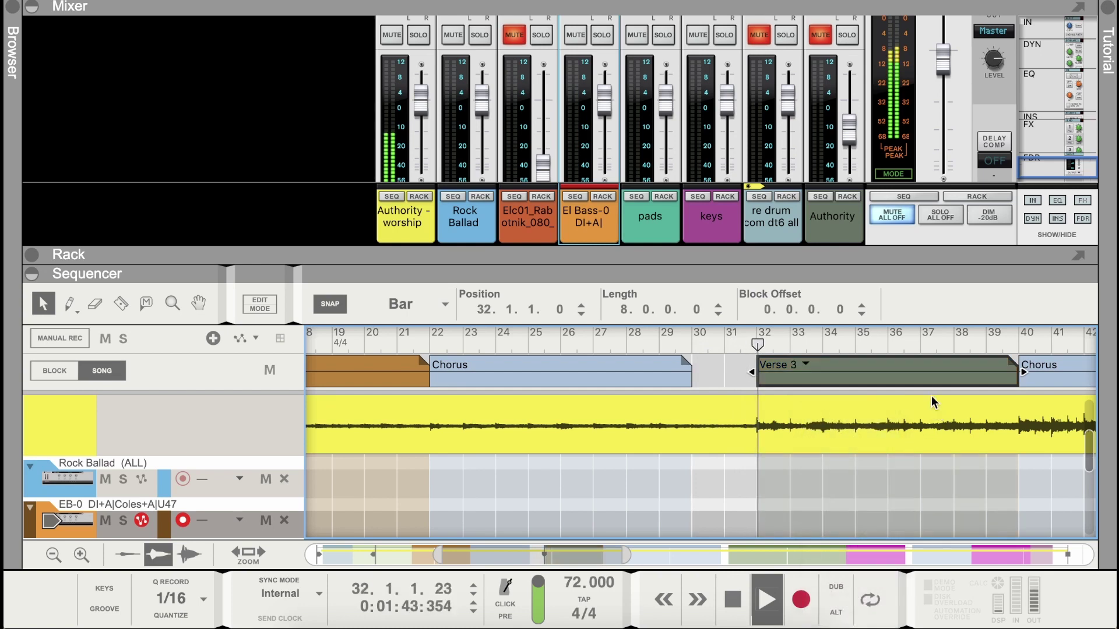
left_click(739, 608)
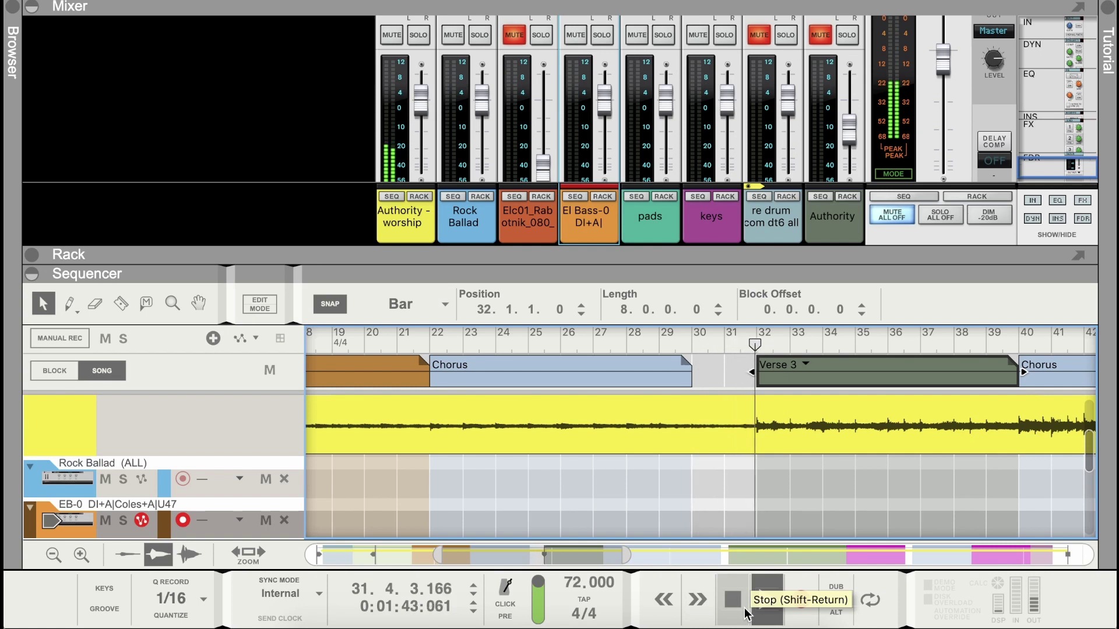
left_click(745, 612)
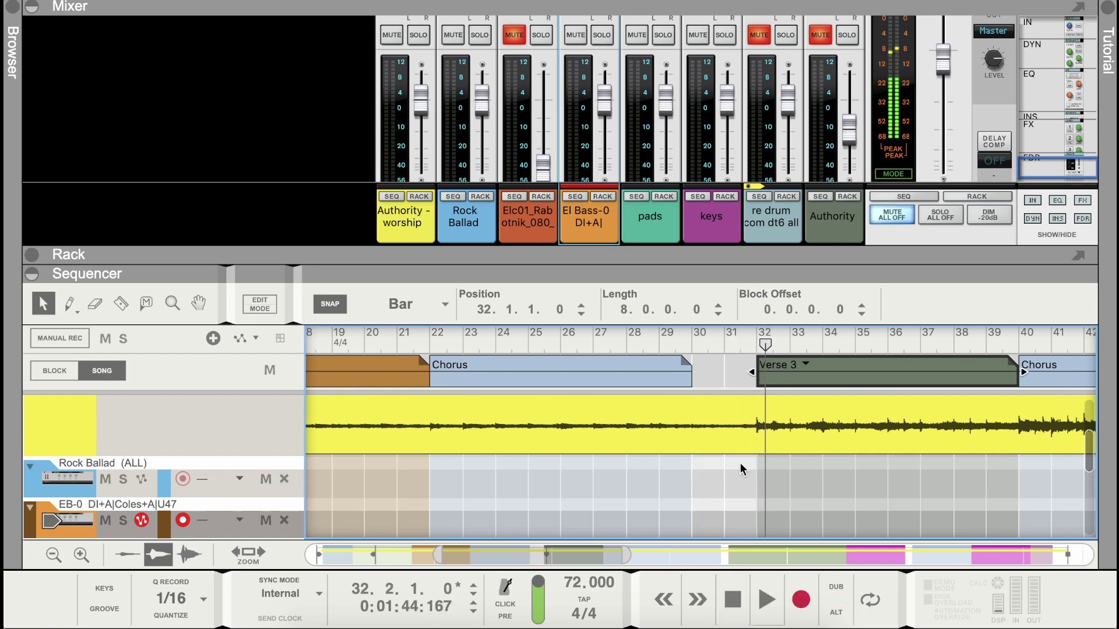
Add the CYM Swell .sxt patch from the Drums favorites as a new instrument track above Rock Ballad
left_click(12, 16)
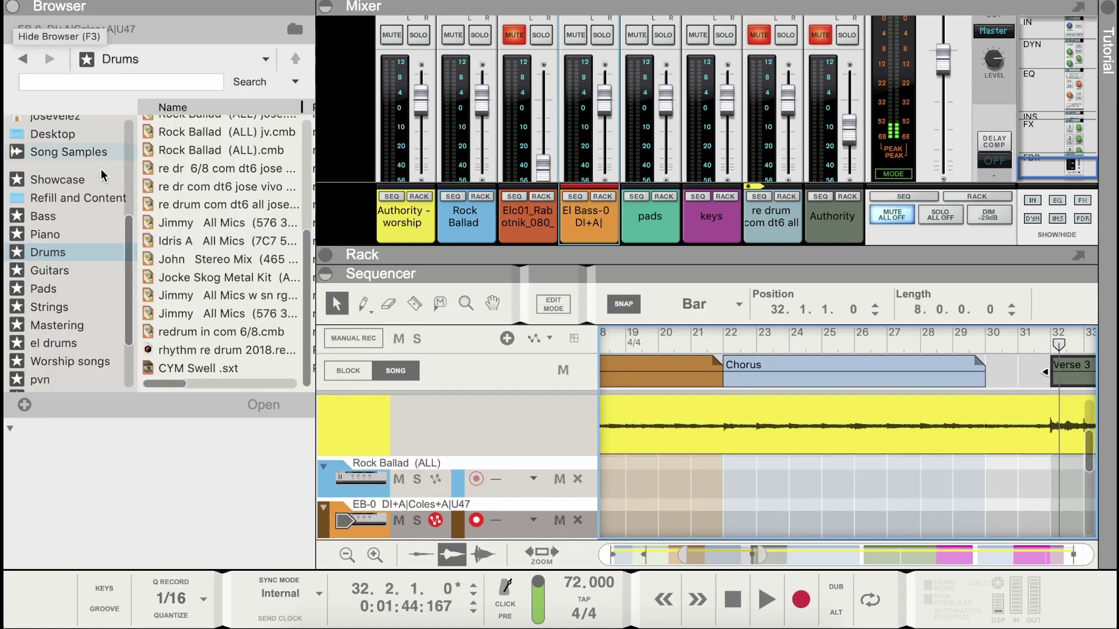
left_click(35, 218)
scroll(36, 216, "up", 3)
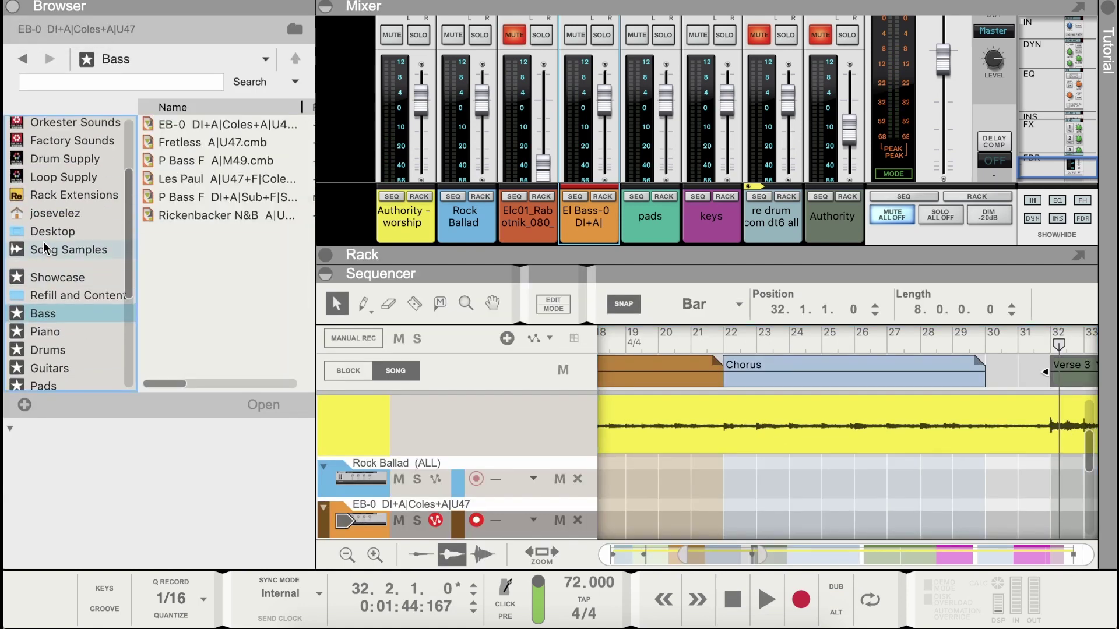
scroll(41, 210, "down", 5)
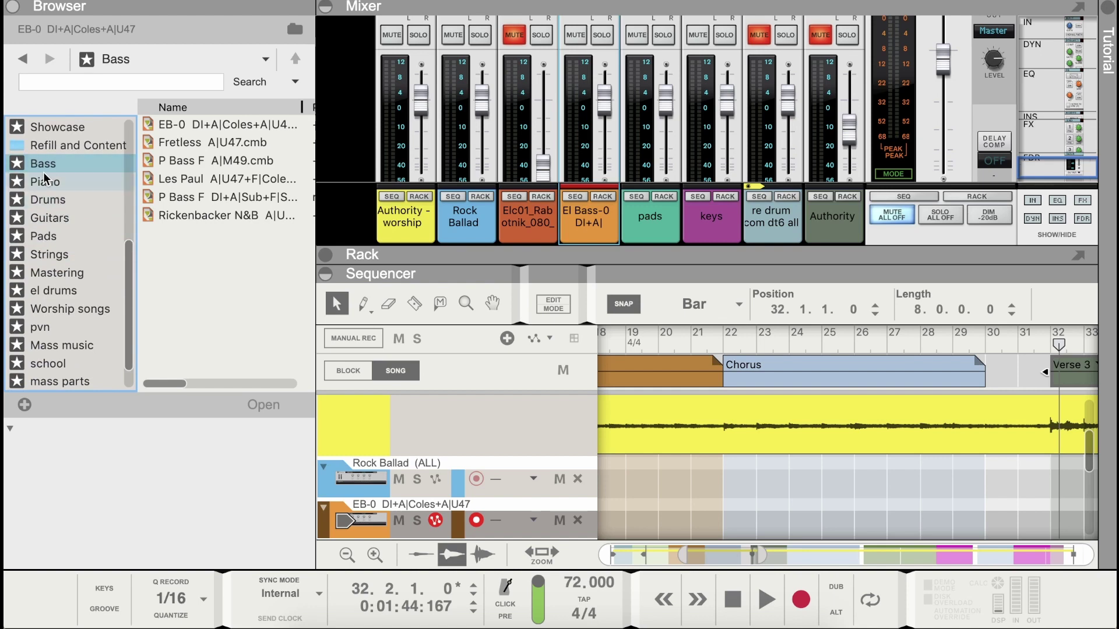
left_click(49, 201)
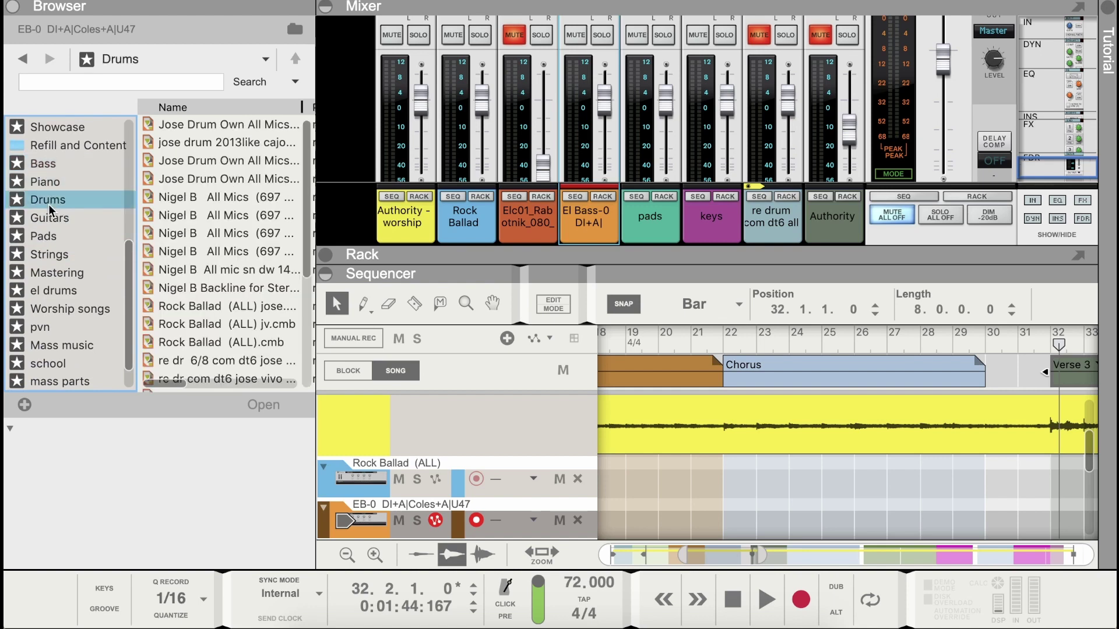
scroll(205, 231, "down", 3)
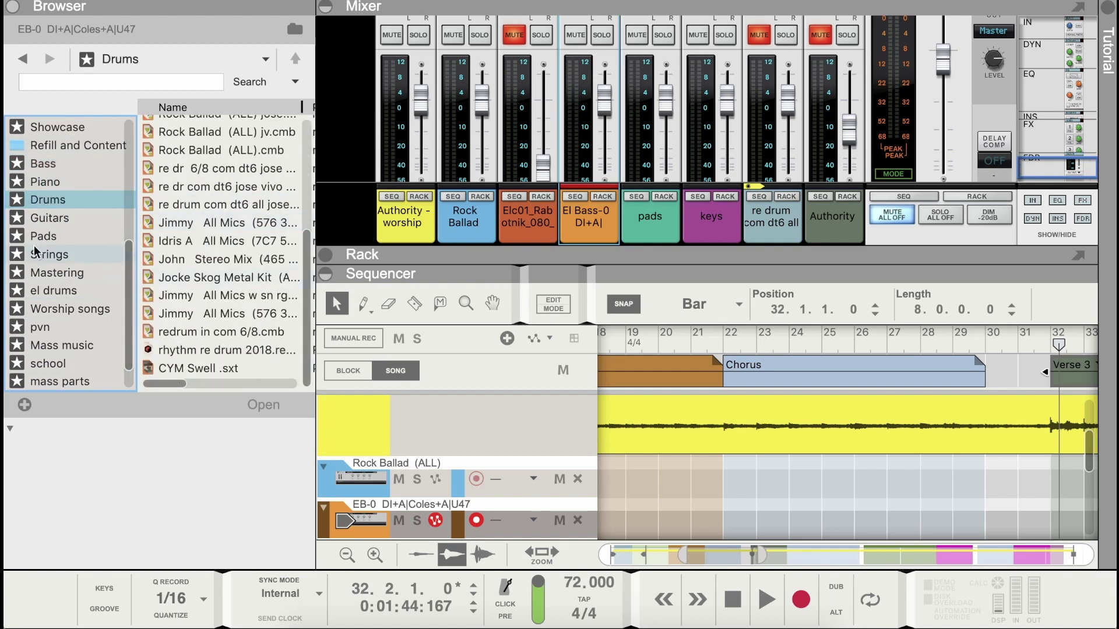
left_click_drag(187, 371, 411, 459)
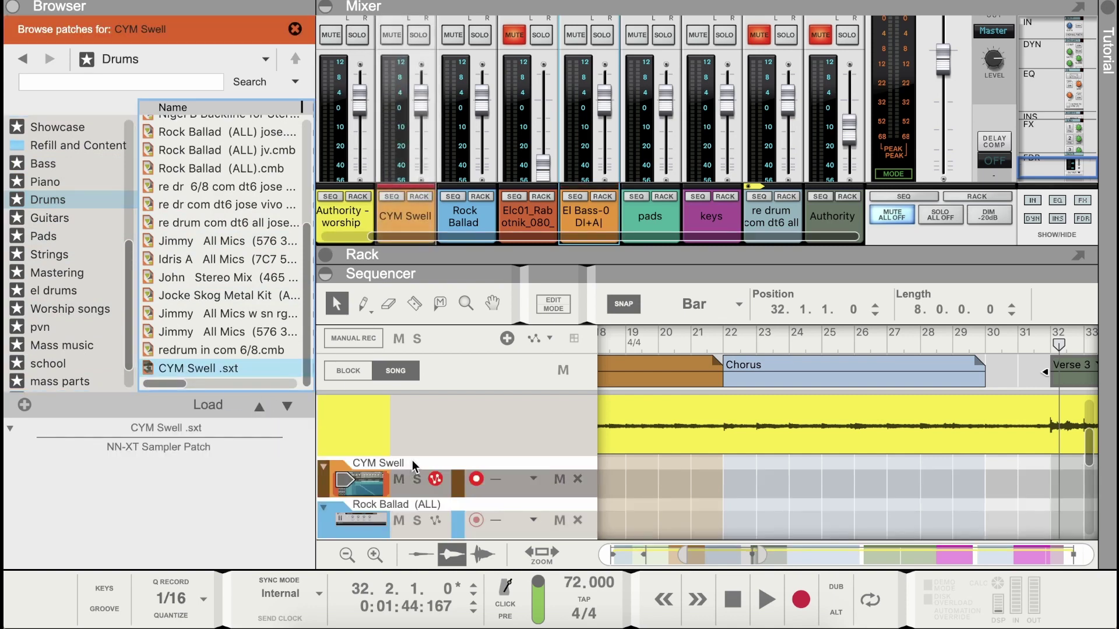
Record a cymbal swell clip on the CYM Swell track from bar 30 into the start of Verse 3
scroll(886, 441, "right", 3)
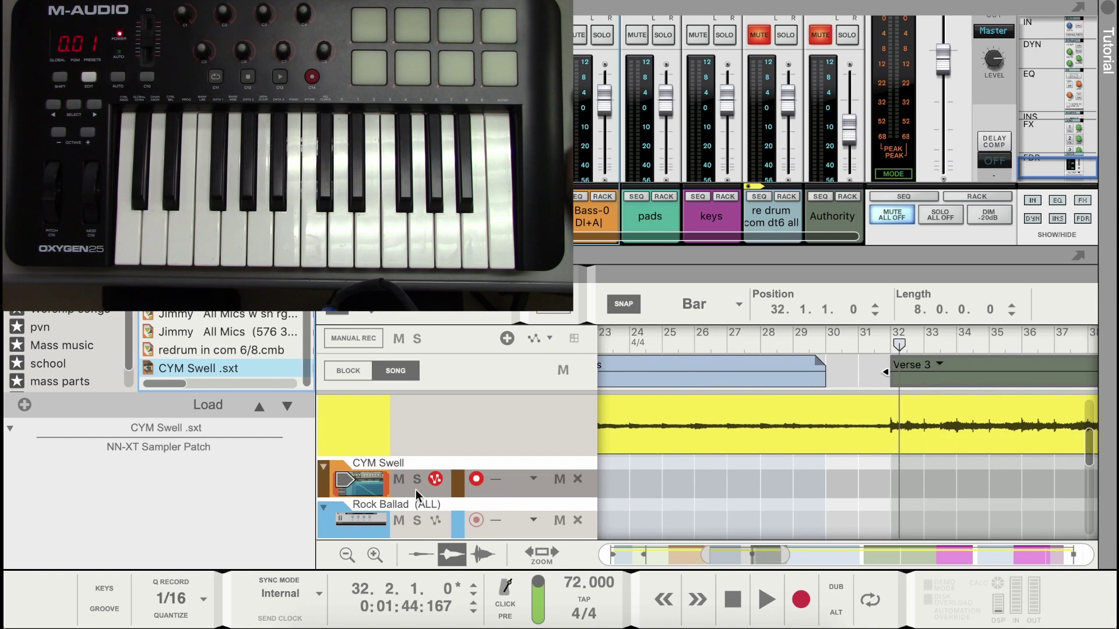
left_click(373, 489)
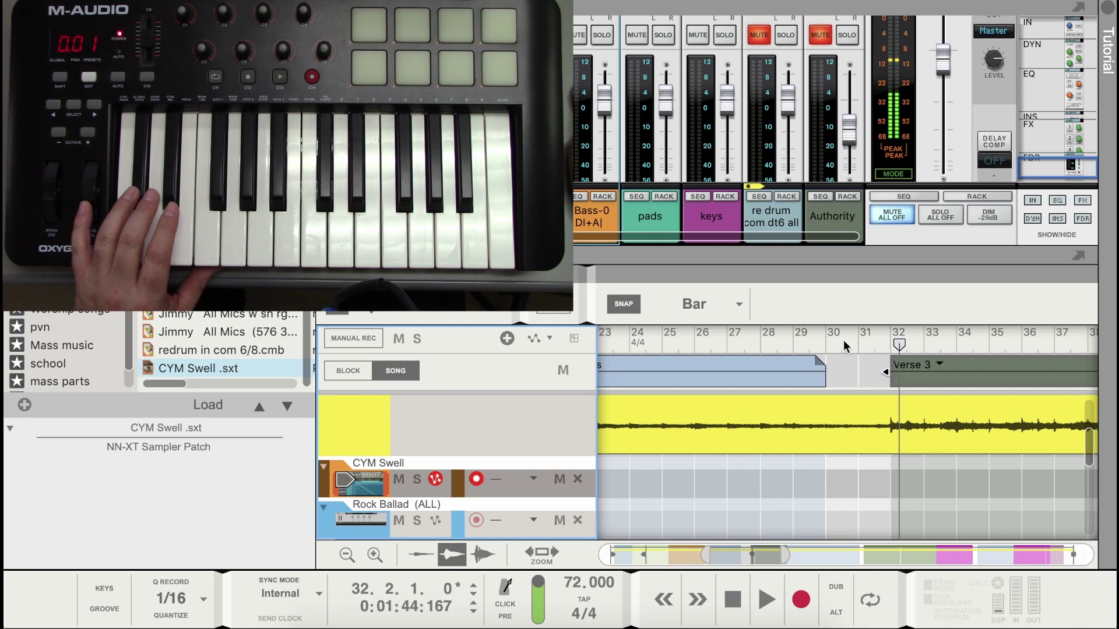
left_click(826, 345)
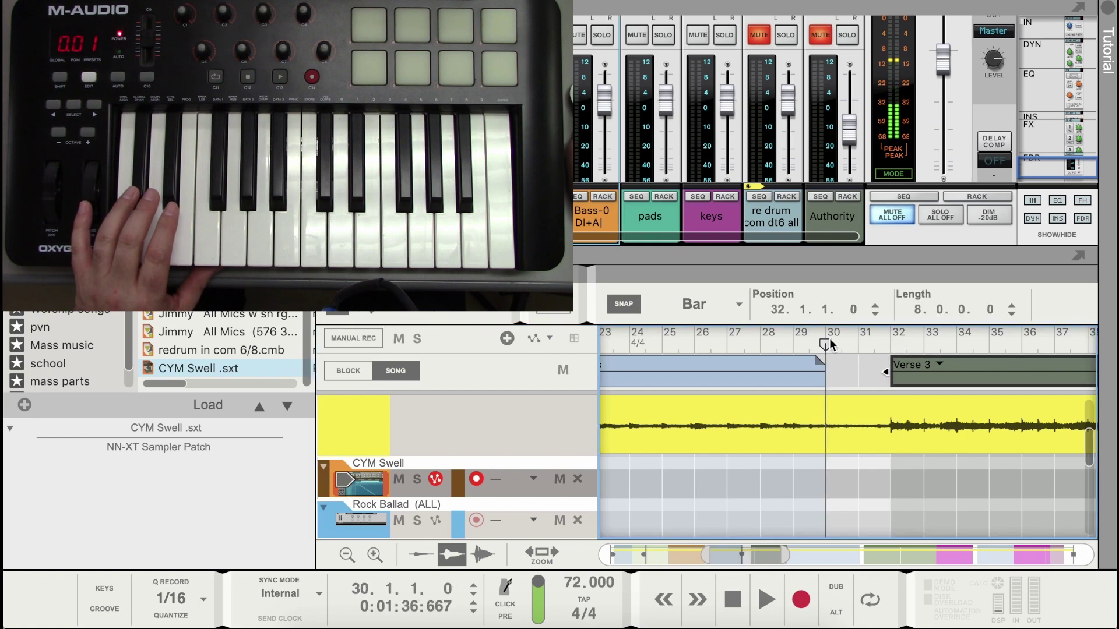
left_click(801, 607)
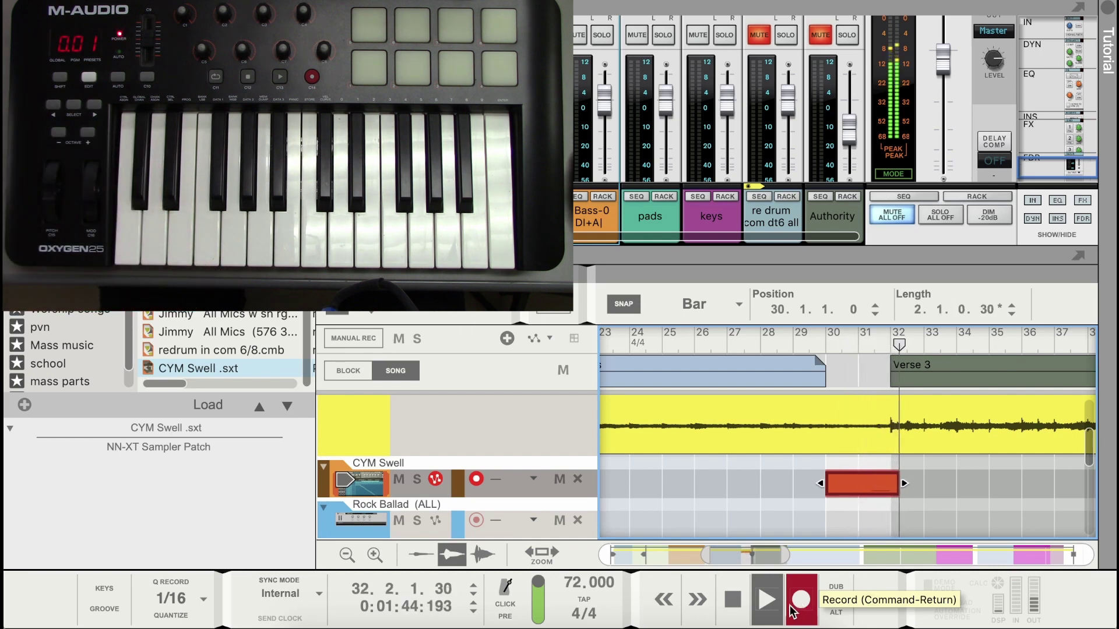
left_click(737, 607)
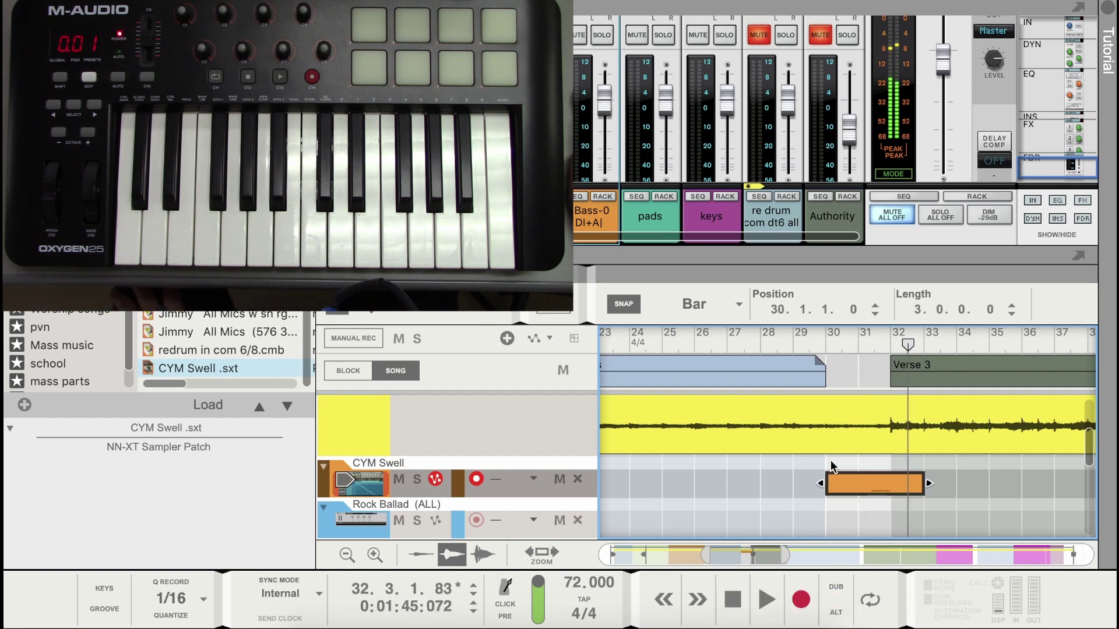
Play back the cymbal swell from bar 30 into Verse 3, hide the browser, and select the Rock Ballad track
left_click(826, 345)
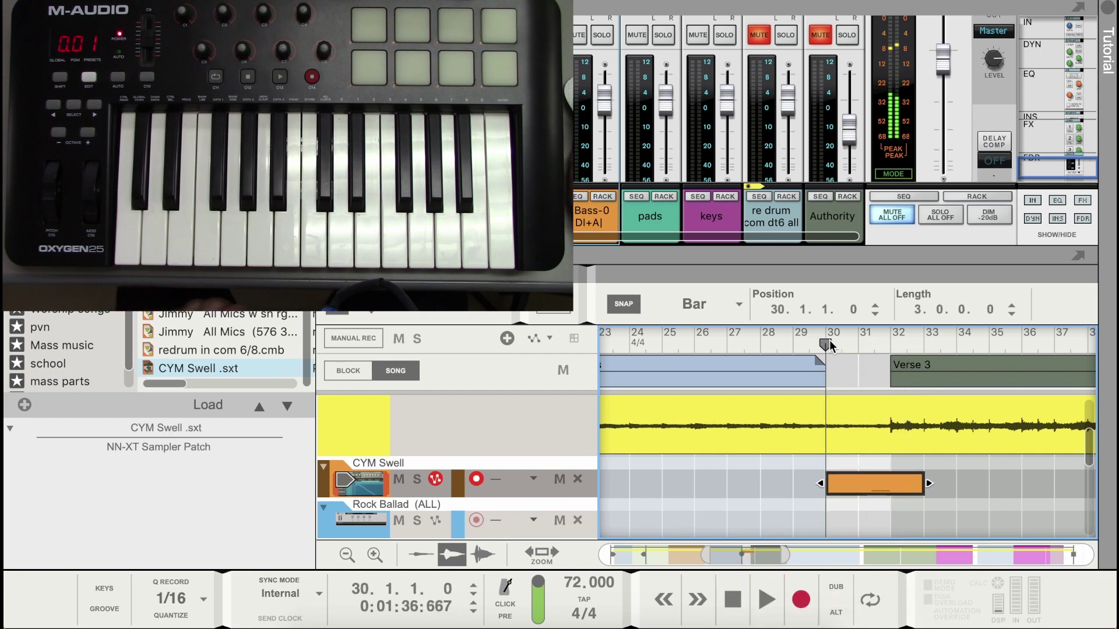
left_click(766, 595)
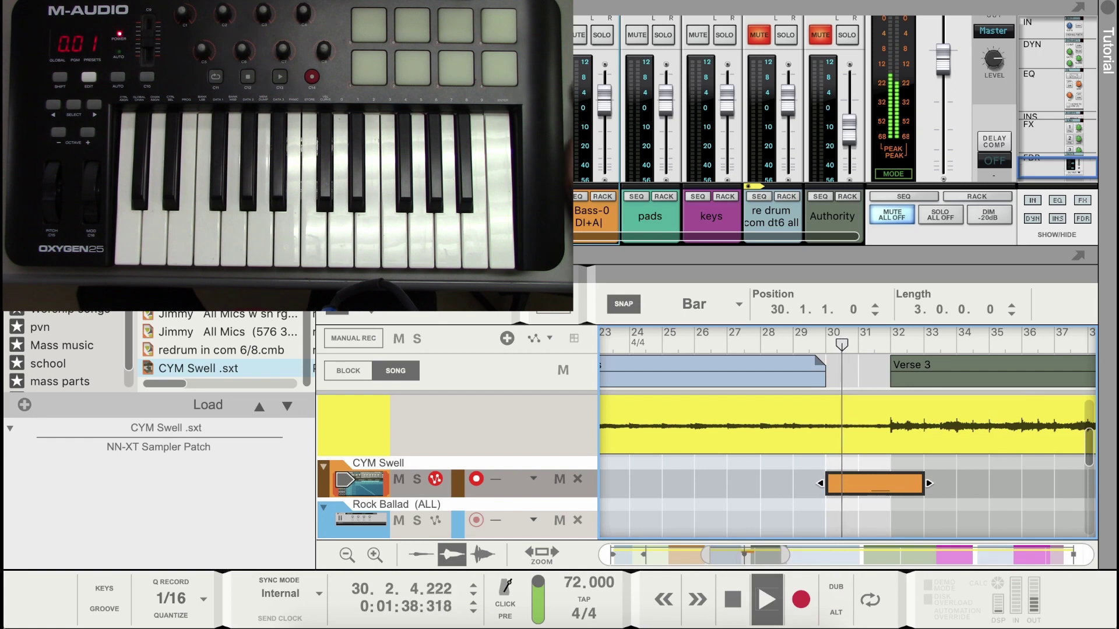
key("F3")
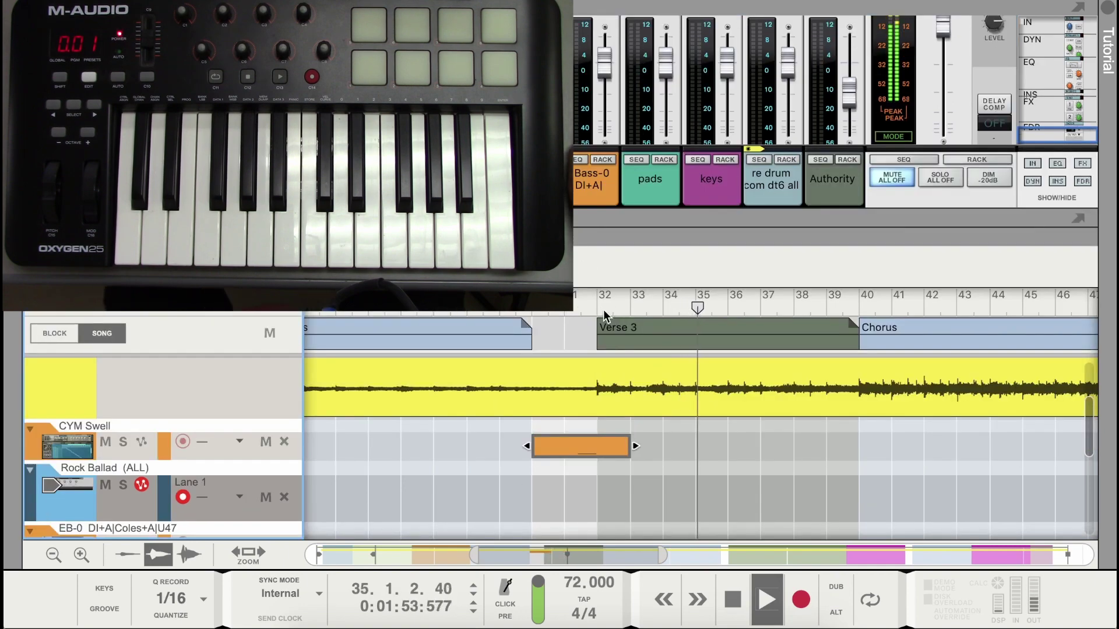
left_click(733, 612)
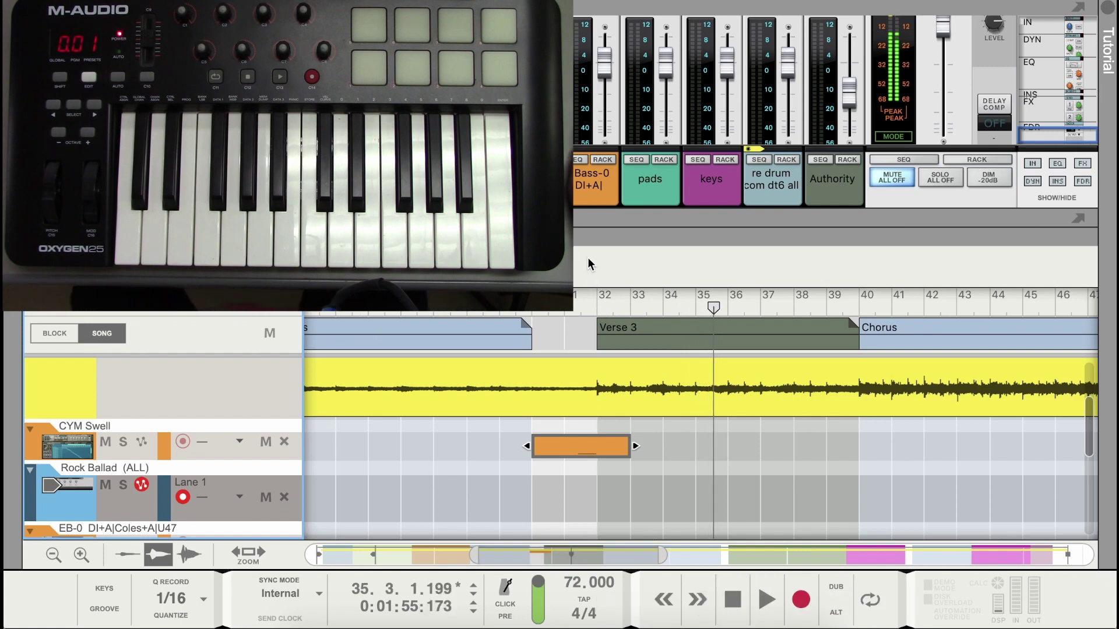
Mute the CYM Swell track and listen twice to the opening of Verse 3 from bar 32
left_click(595, 304)
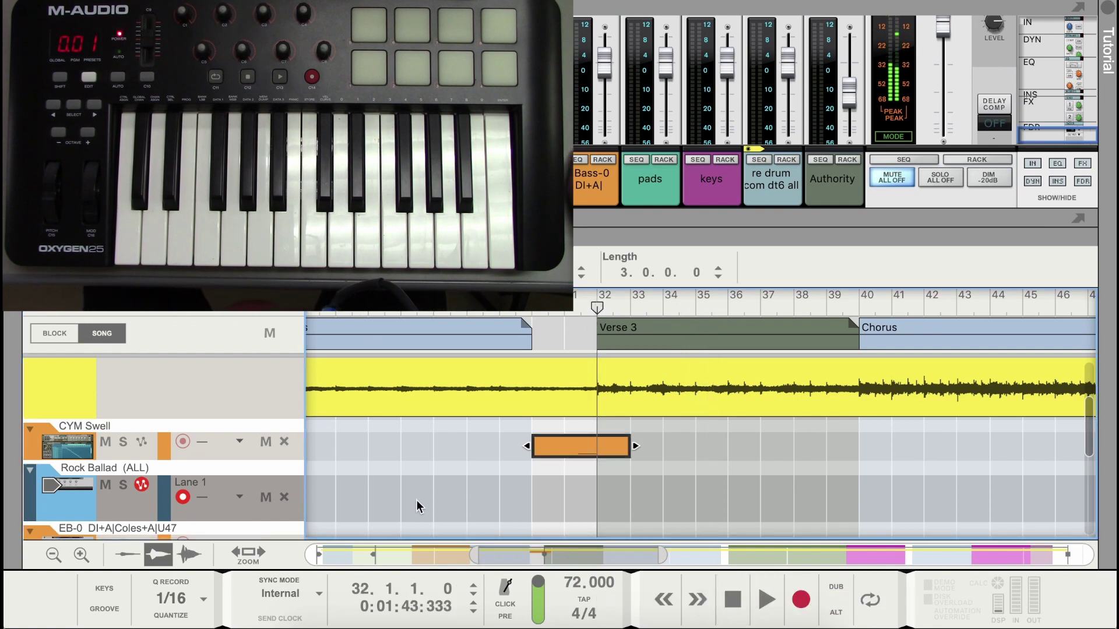
left_click(105, 442)
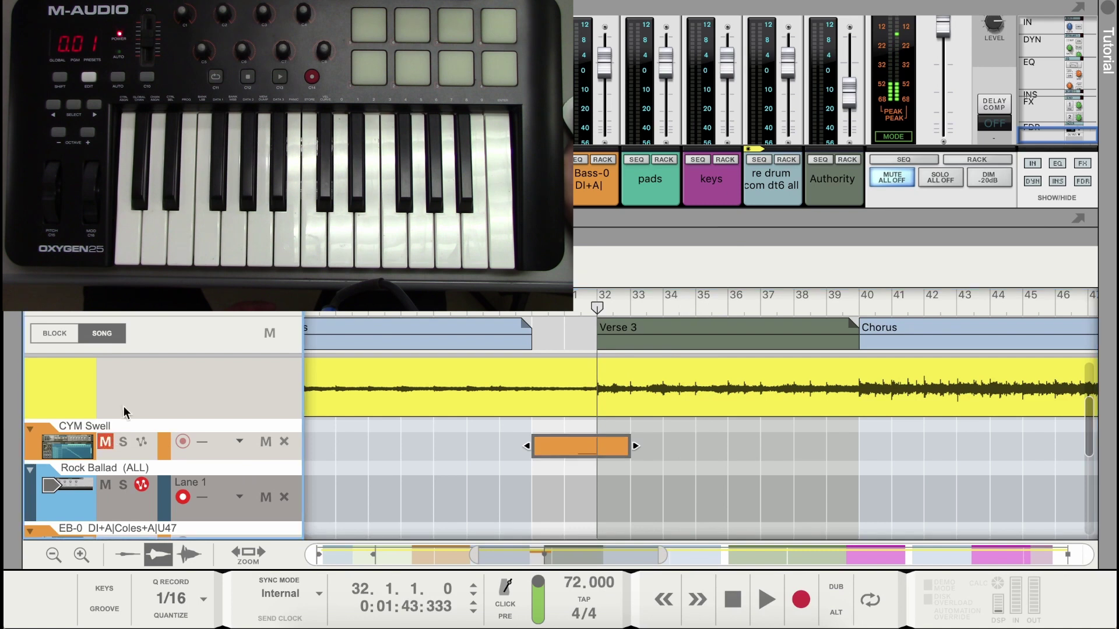
left_click(766, 599)
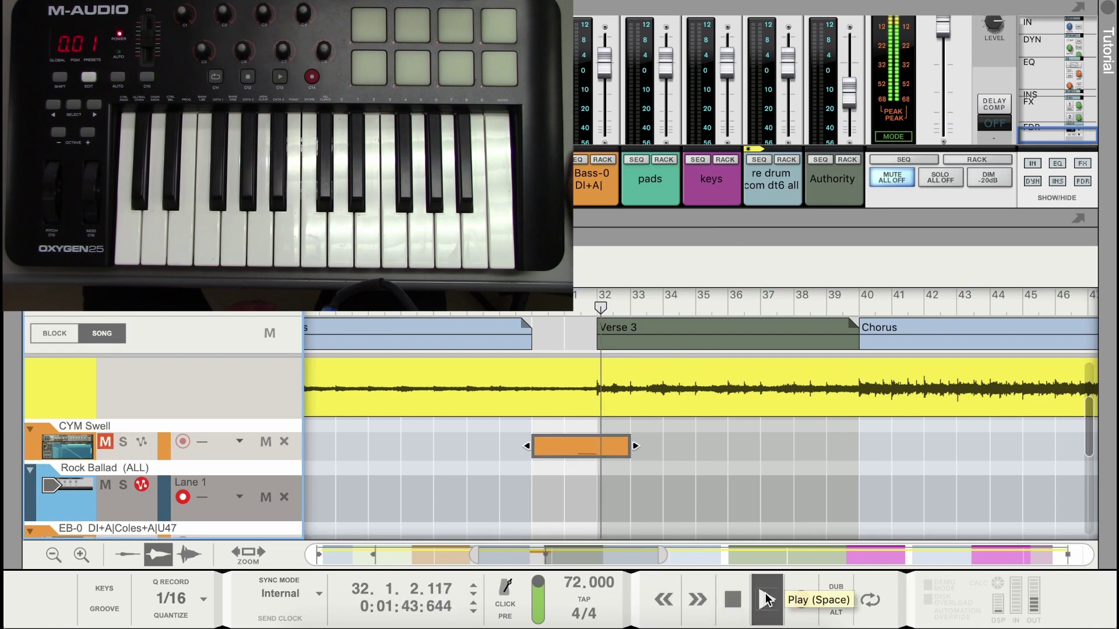
left_click(732, 600)
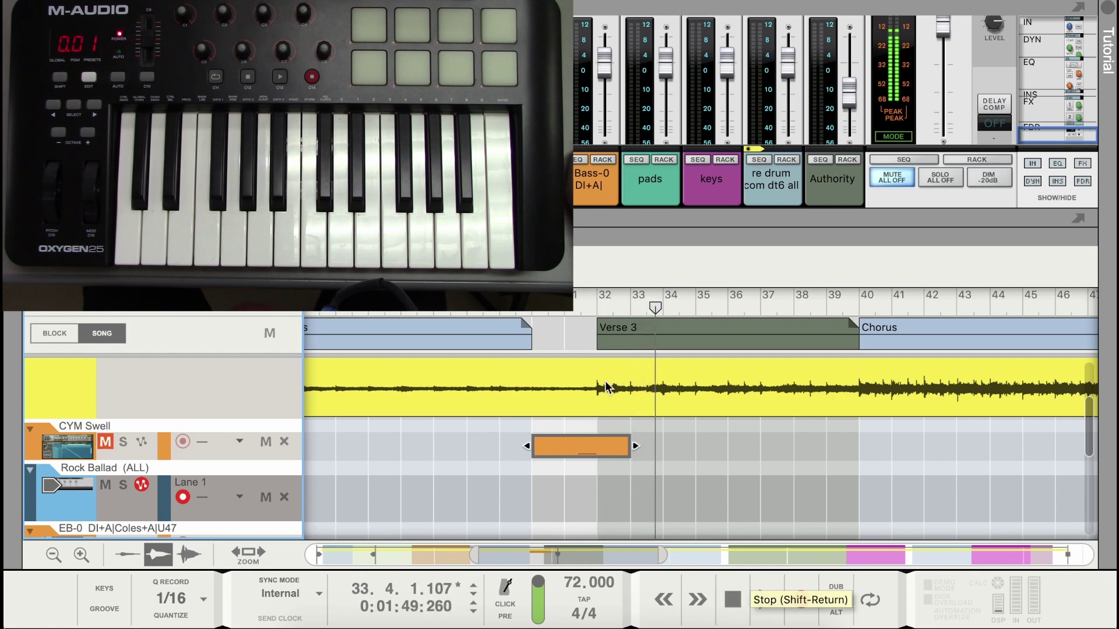
left_click(596, 300)
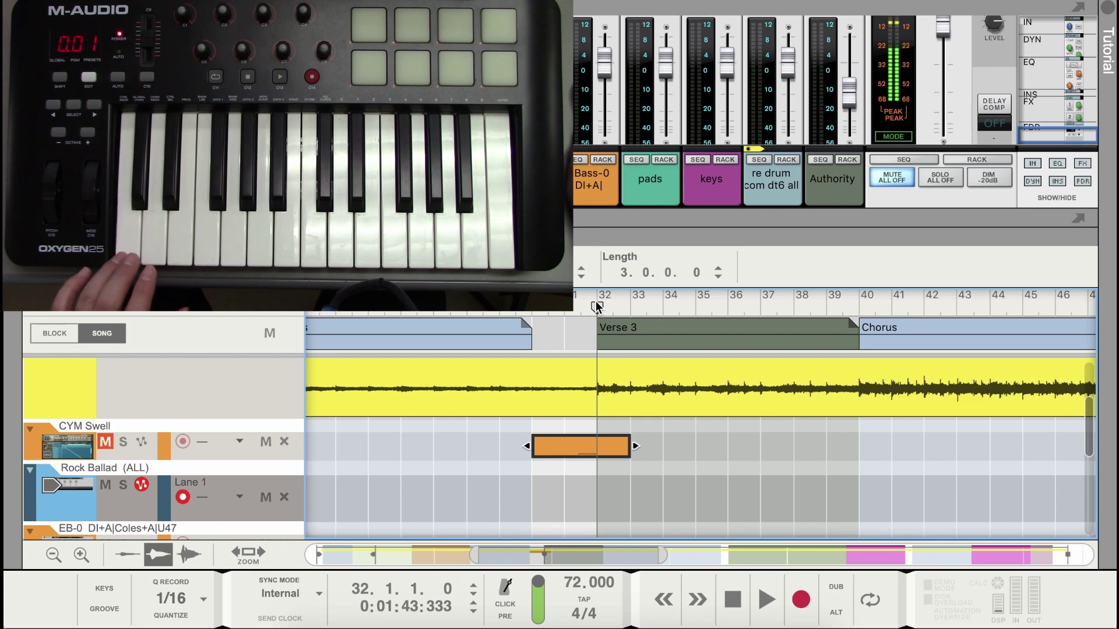
left_click(763, 603)
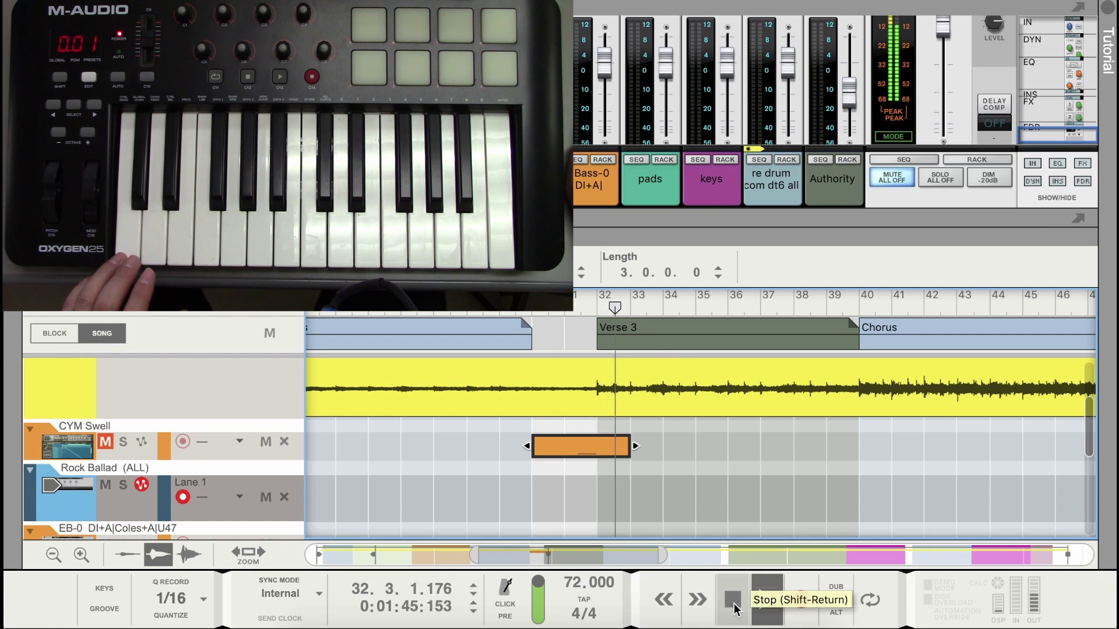
left_click(734, 605)
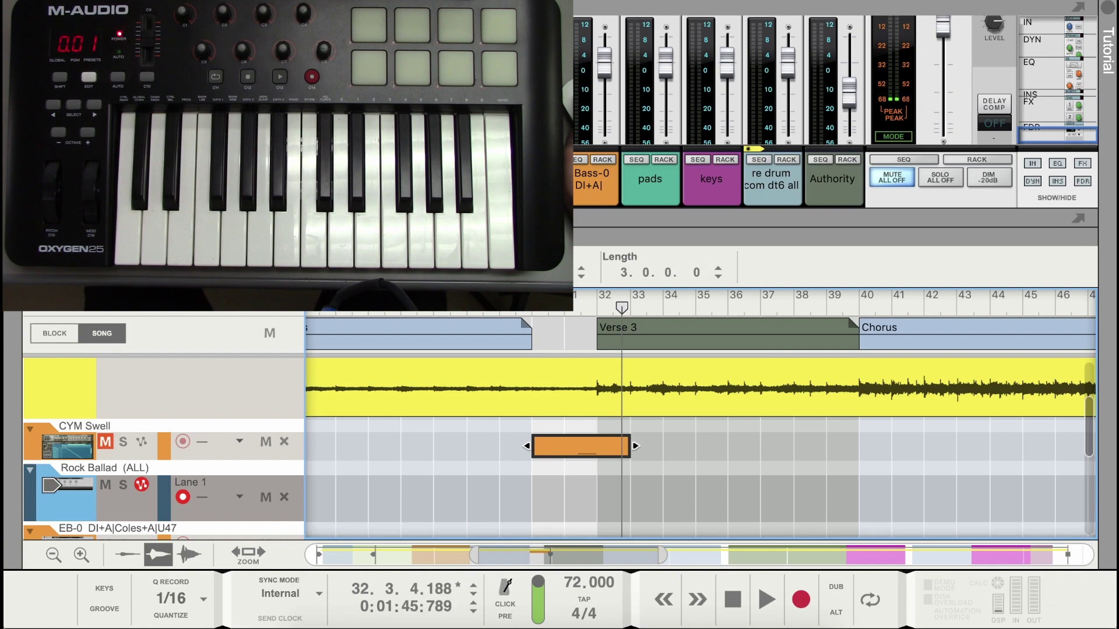
Look at the EB-0 bass device in the rack, return to the sequencer, and listen to the song from bar 33
key("F5+F6")
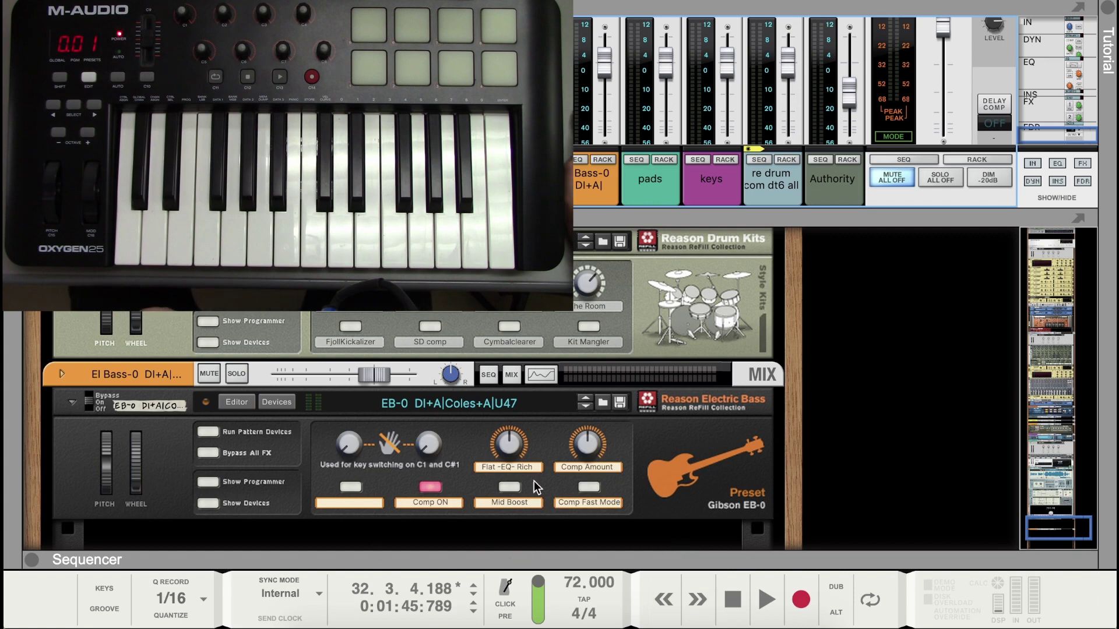
left_click_drag(536, 560, 580, 251)
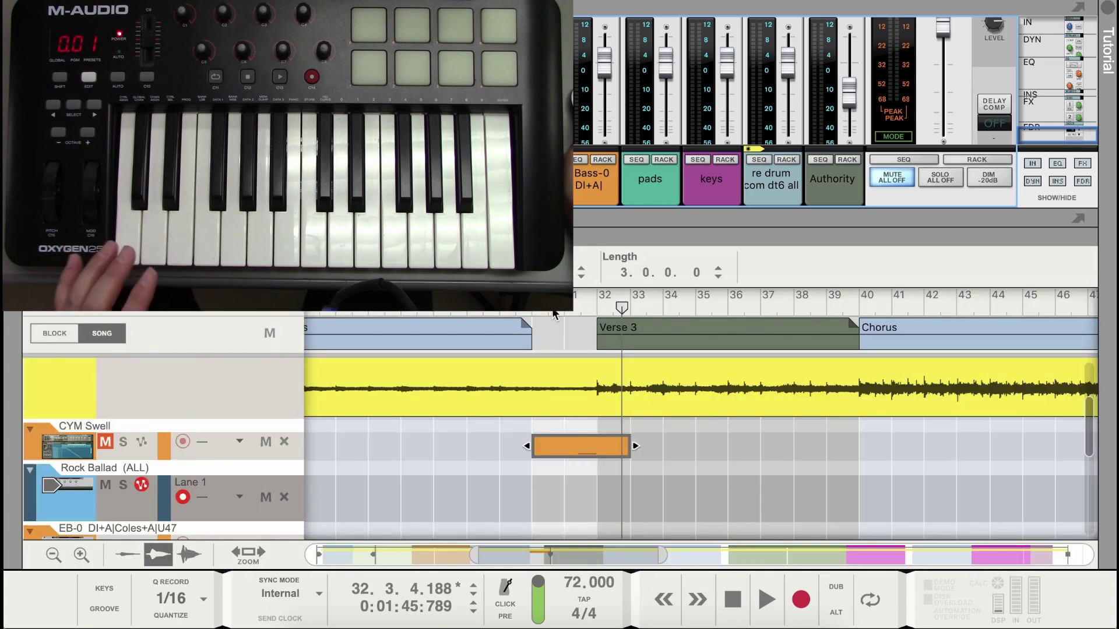
left_click(597, 307)
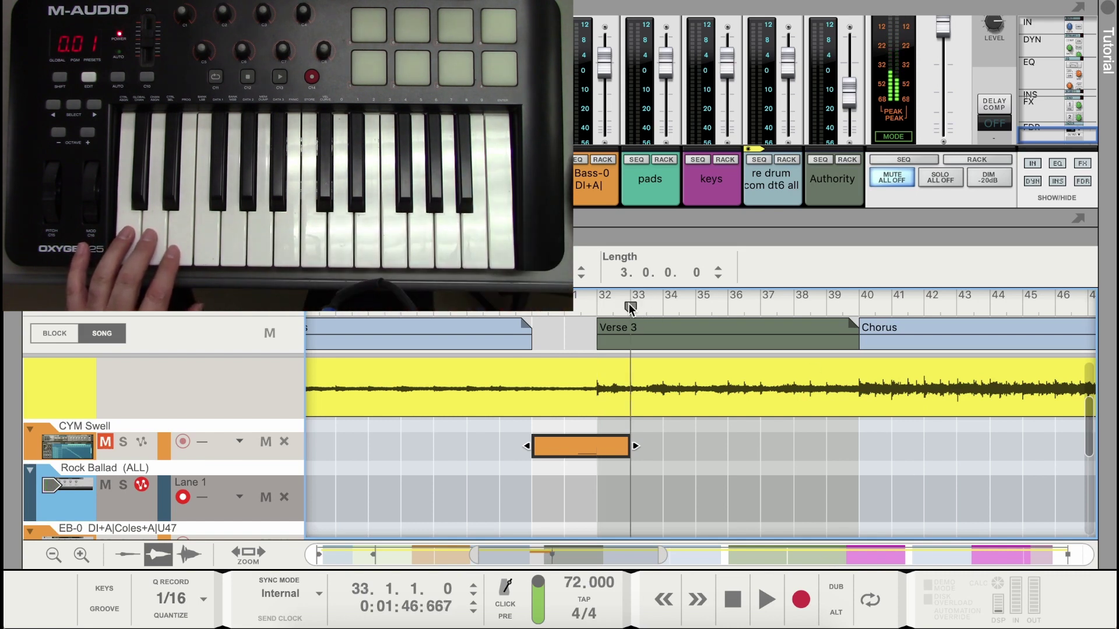
left_click(756, 606)
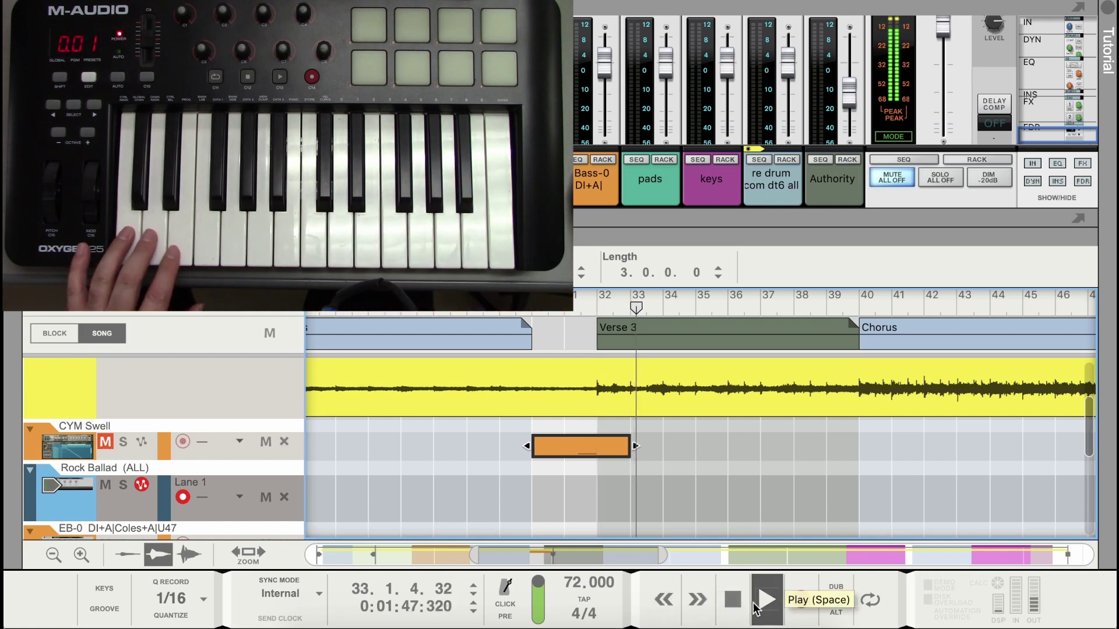
left_click(734, 609)
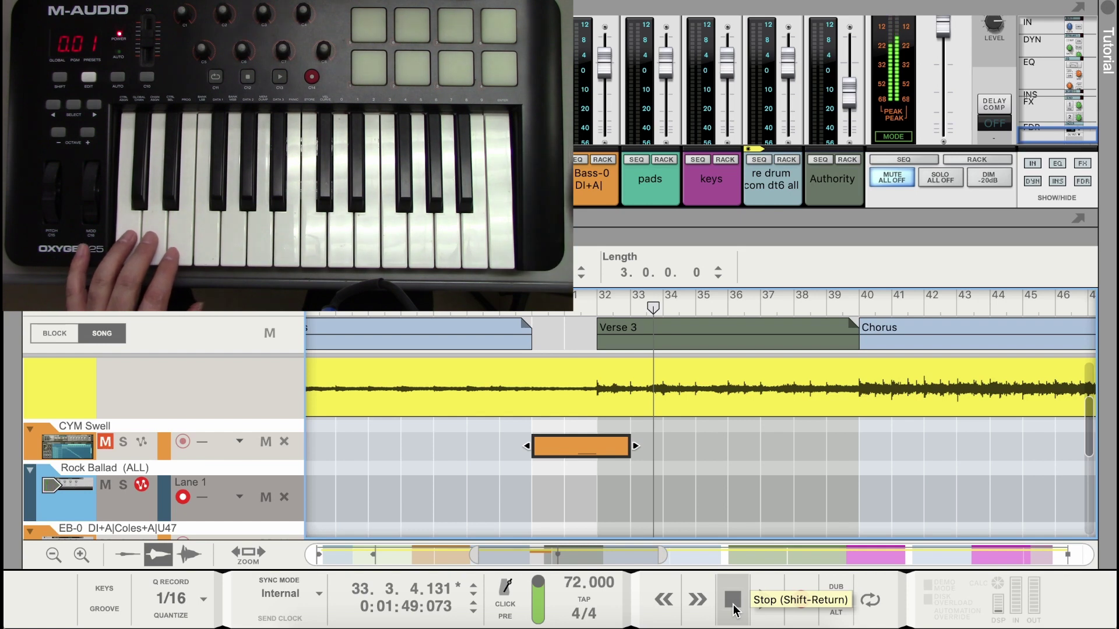
Try to record the Rock Ballad drum part from bar 31, one bar before Verse 3
left_click(596, 307)
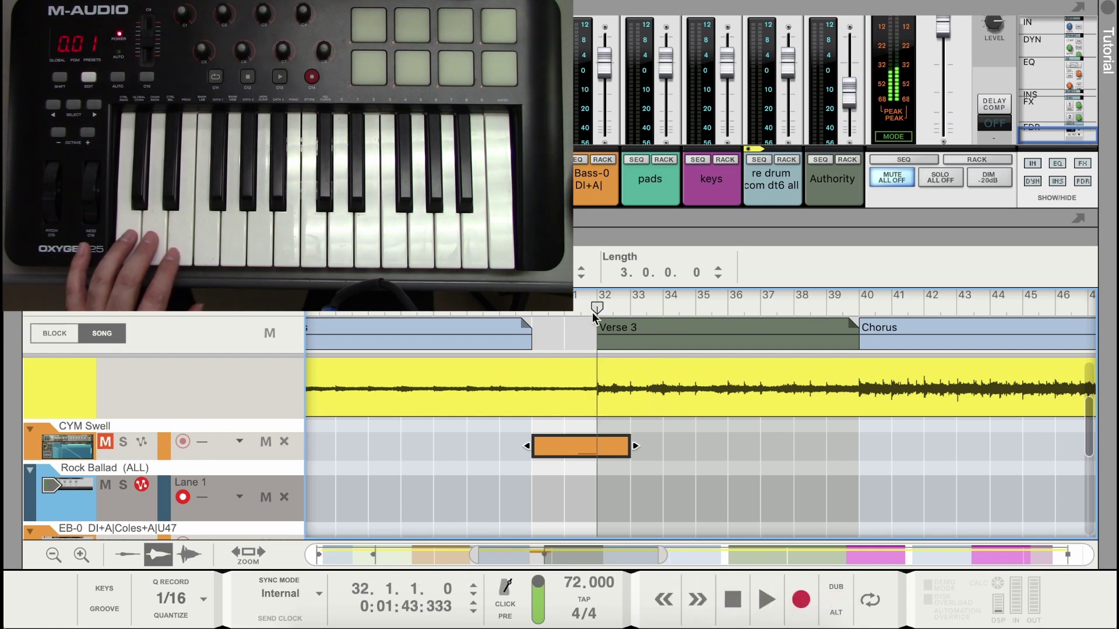
left_click(564, 307)
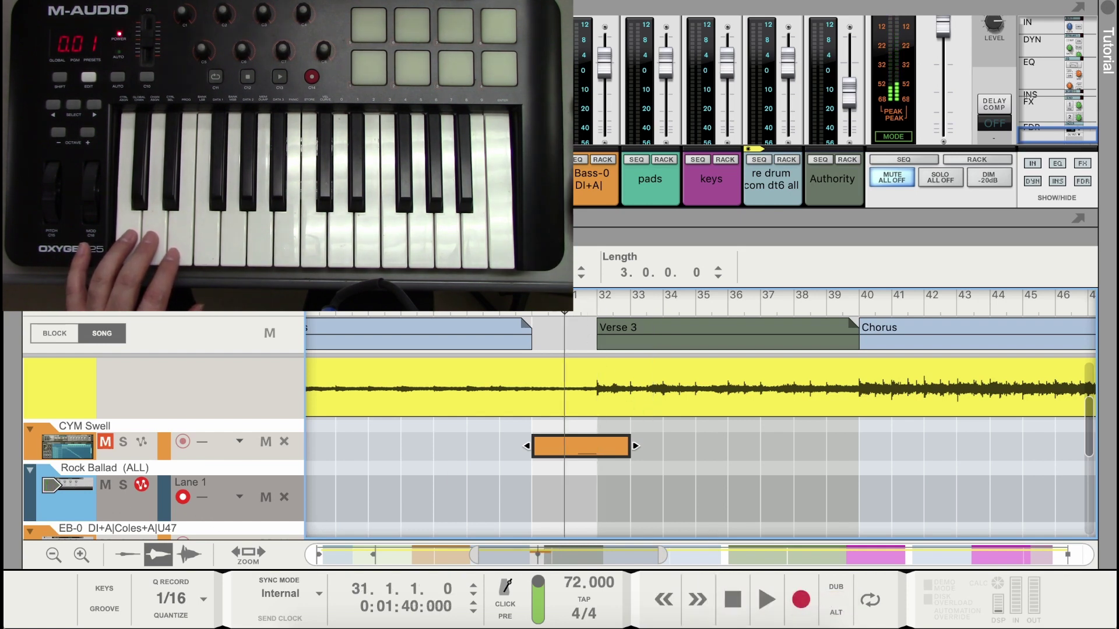
left_click(801, 600)
left_click(732, 600)
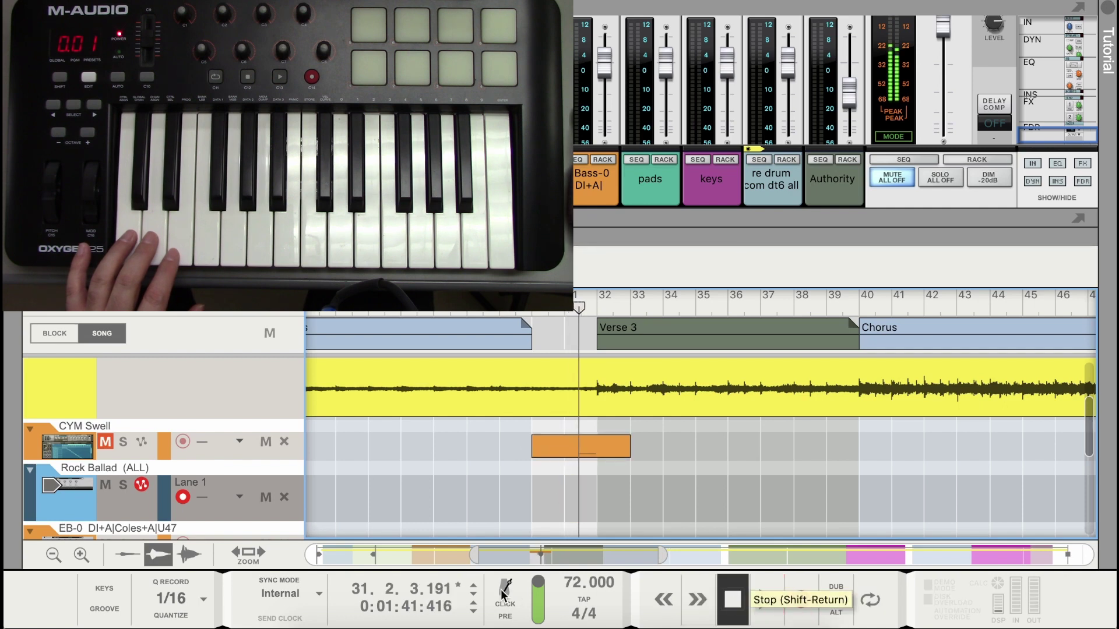
Turn on the metronome click and the precount, with the playhead set to bar 31
left_click(501, 591)
left_click(572, 314)
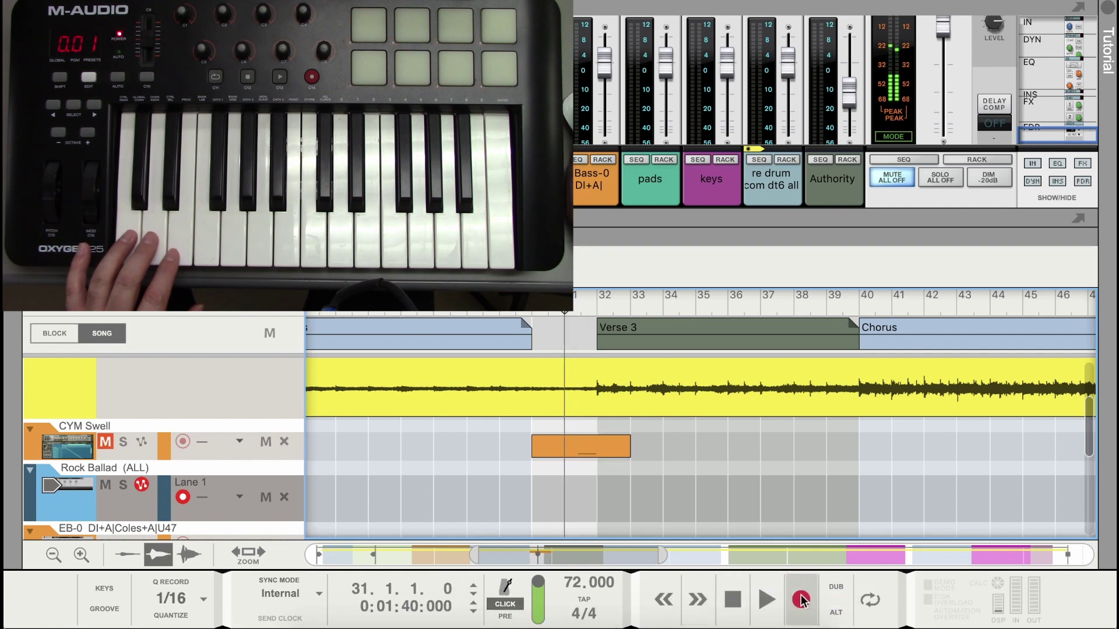
left_click(518, 616)
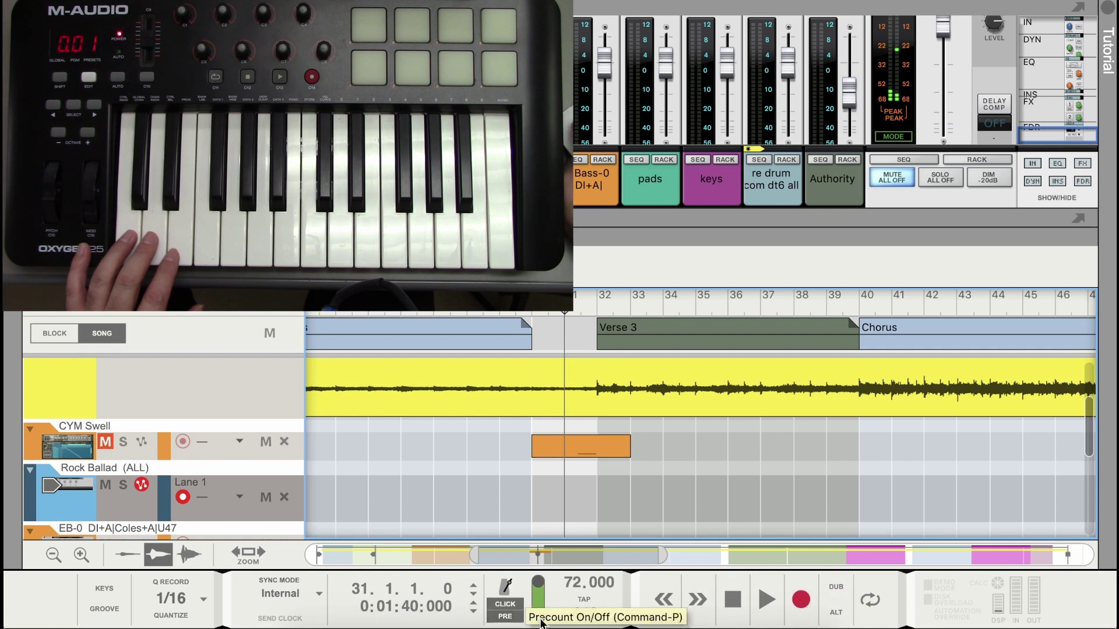
Record the Rock Ballad drum part from bar 31 in a fresh take and shorten the clip to 3 bars
left_click(800, 598)
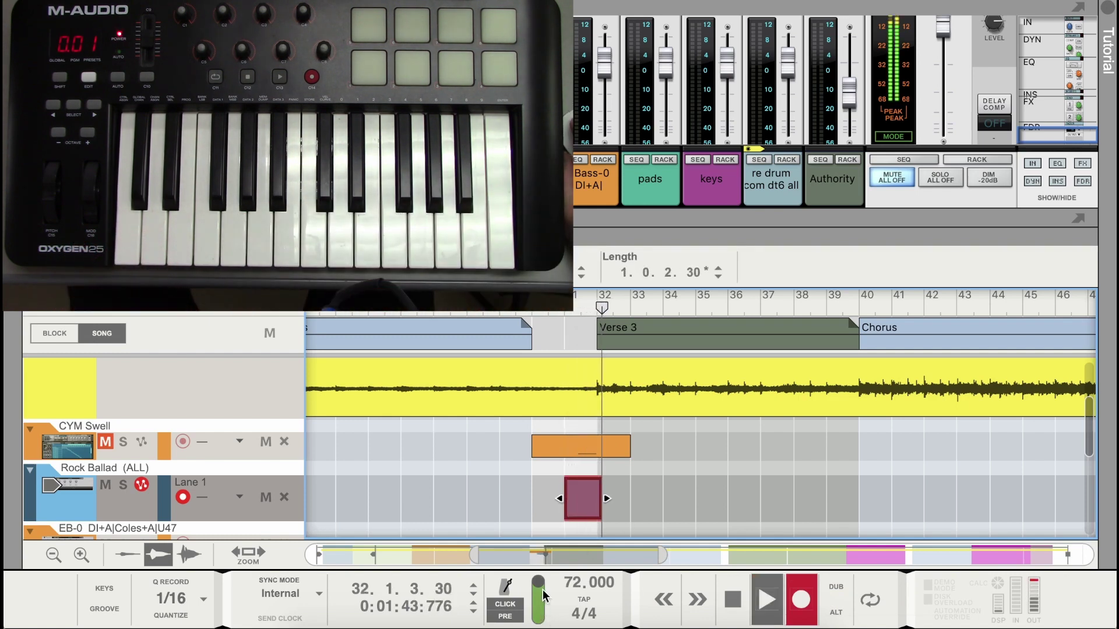
left_click(732, 599)
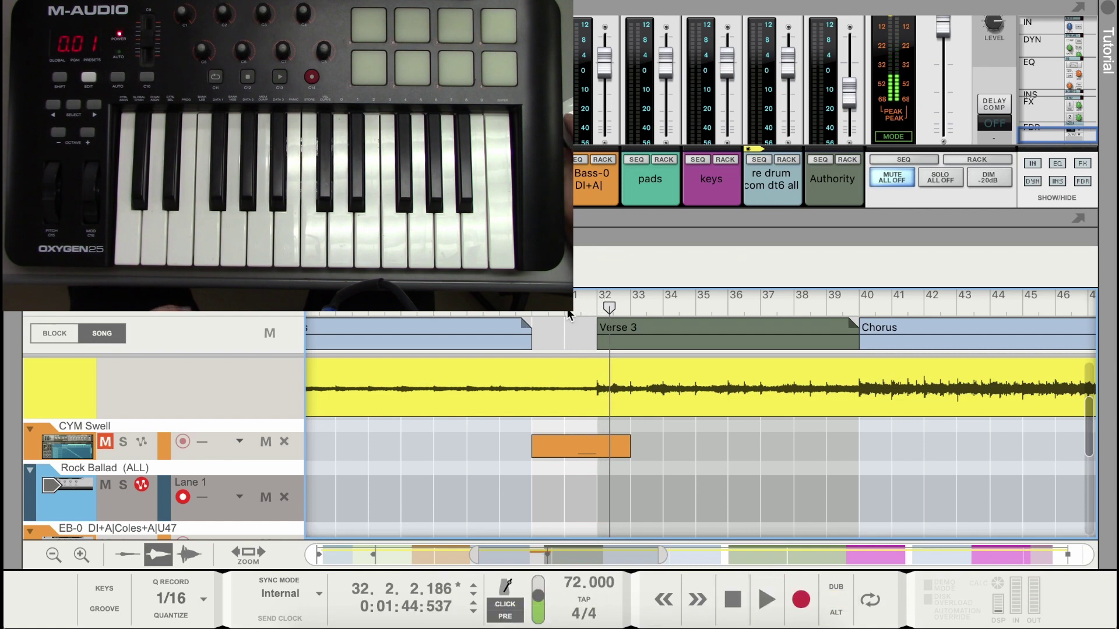
left_click(794, 606)
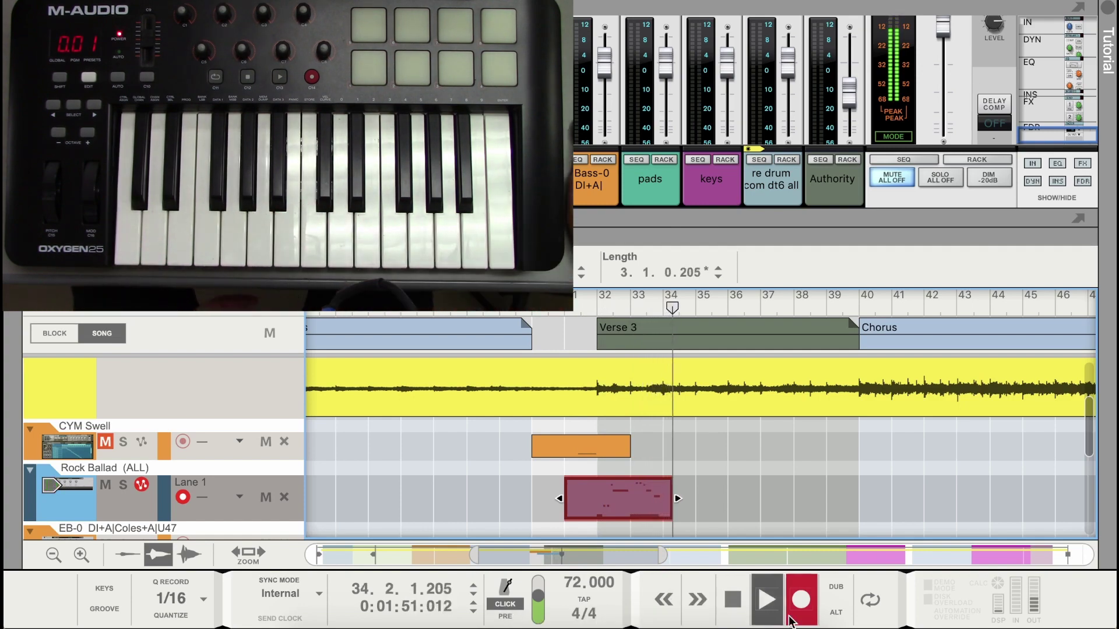
left_click(732, 600)
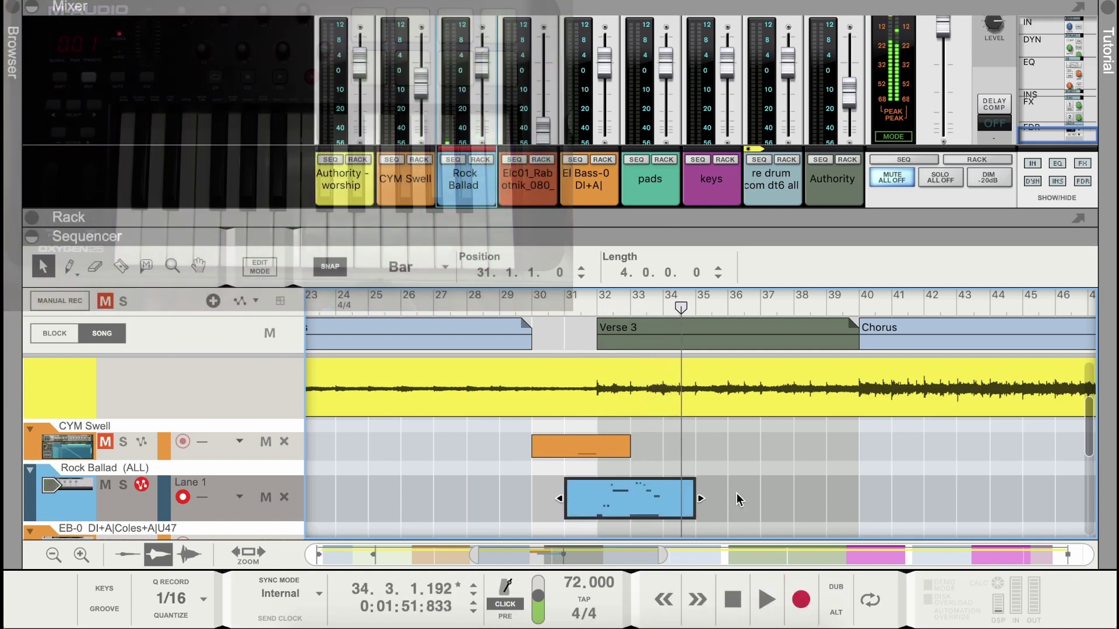
left_click_drag(702, 498, 664, 498)
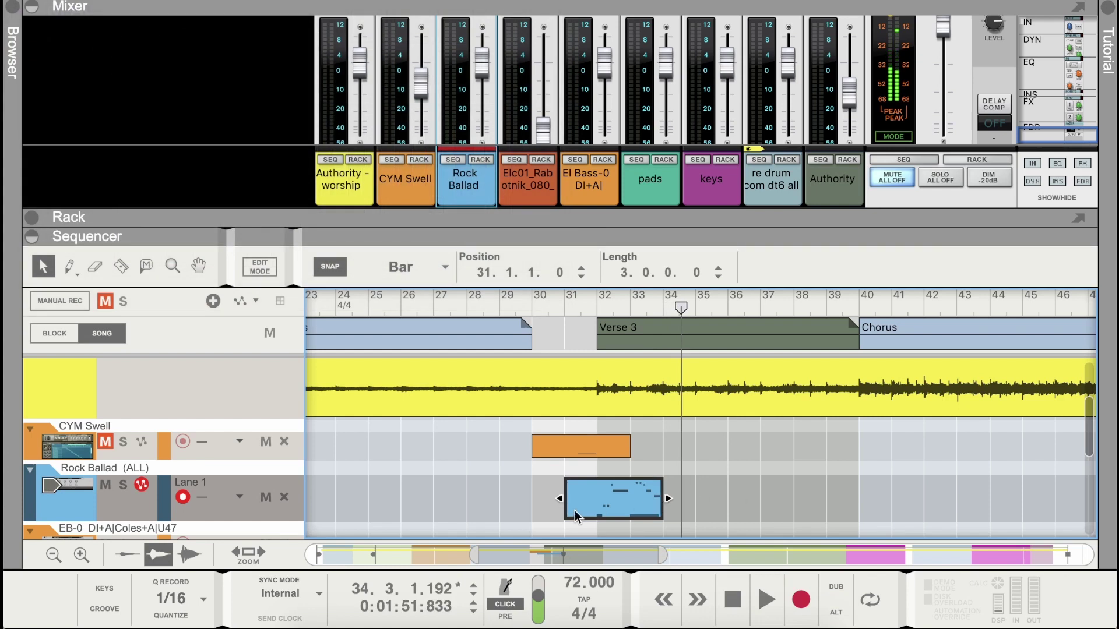
Open the recorded drum clip in an enlarged note editor and trim its start to bar 32
double_click(634, 507)
left_click_drag(735, 235, 742, 41)
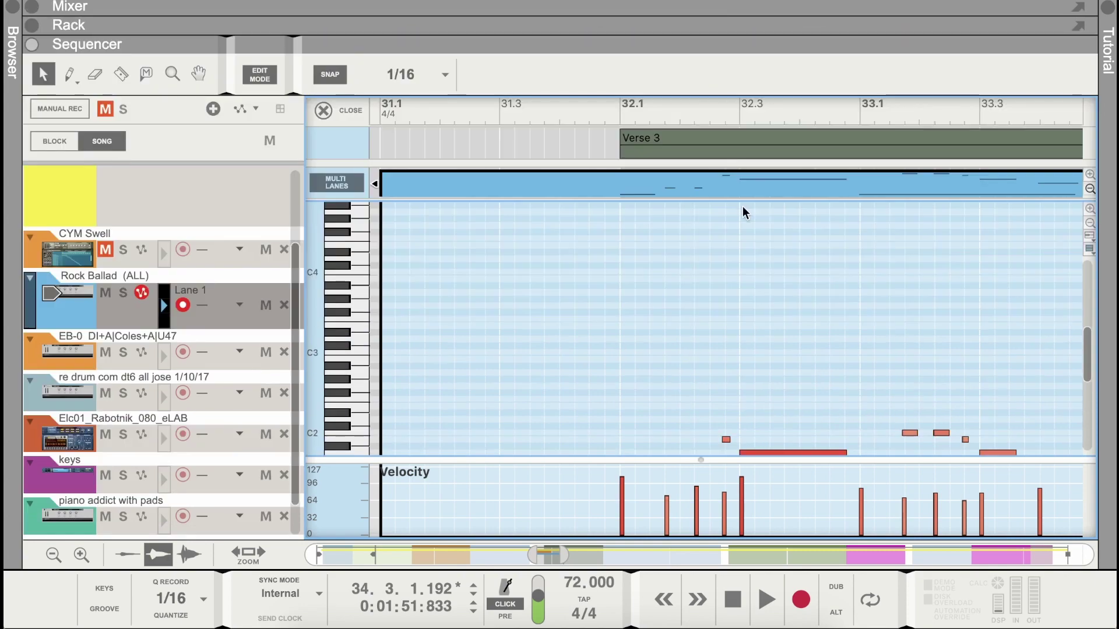
scroll(732, 263, "down", 5)
scroll(751, 259, "down", 2)
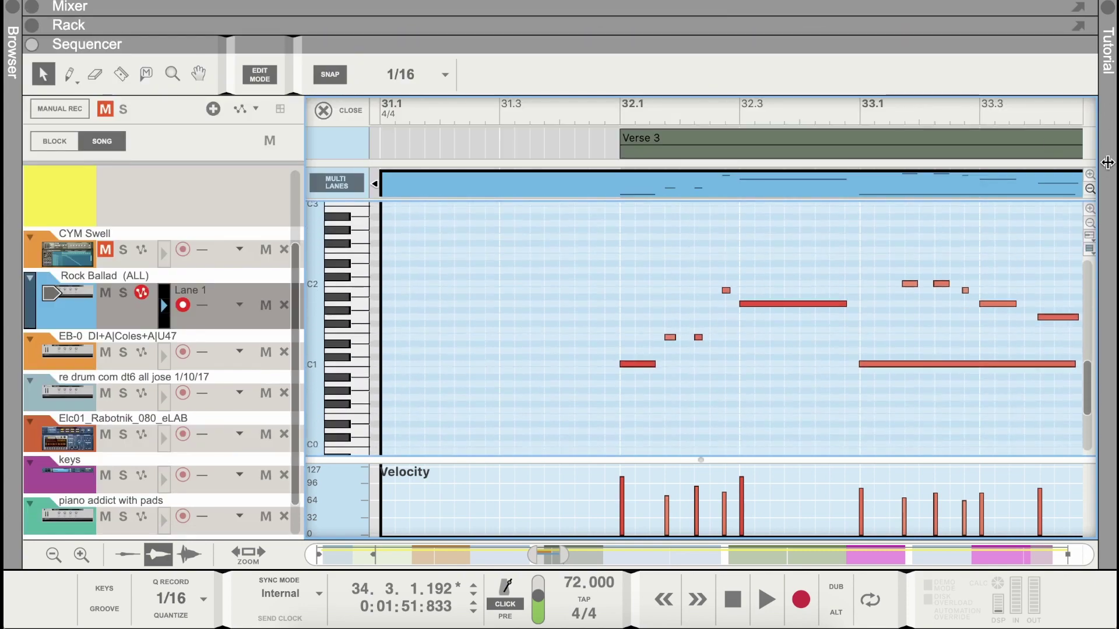
left_click(1089, 210)
left_click(1090, 210)
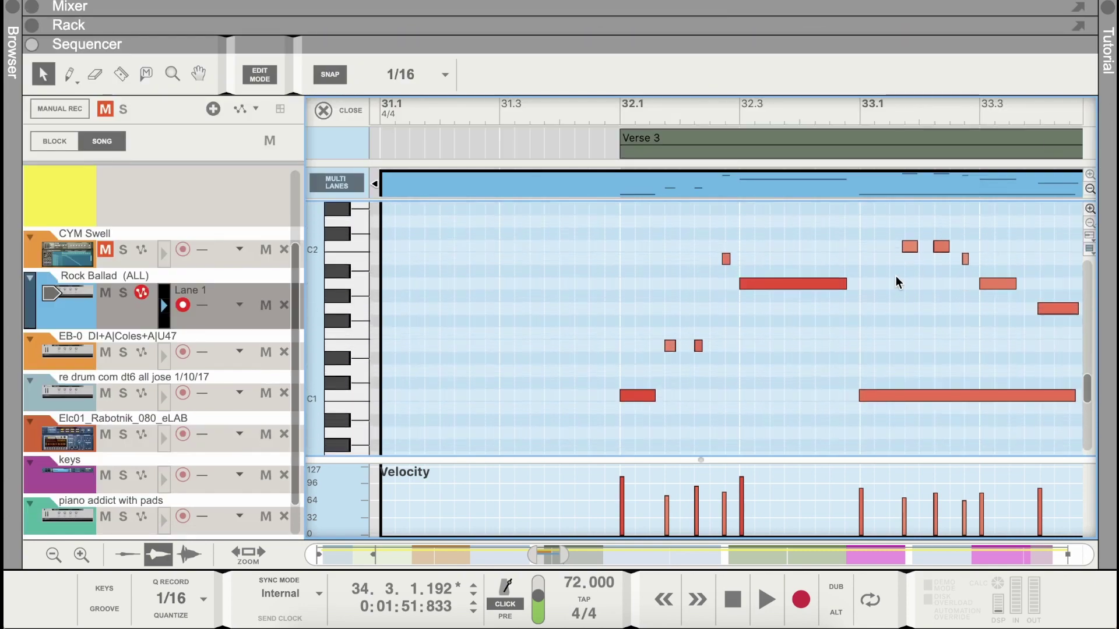
scroll(906, 278, "right", 3)
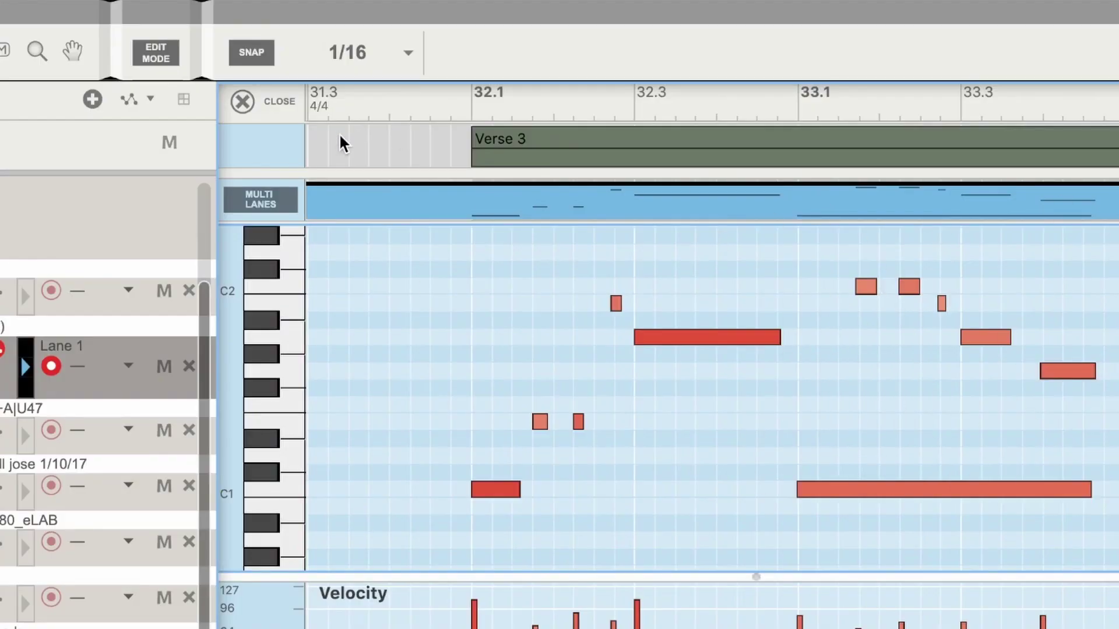
scroll(451, 198, "left", 2)
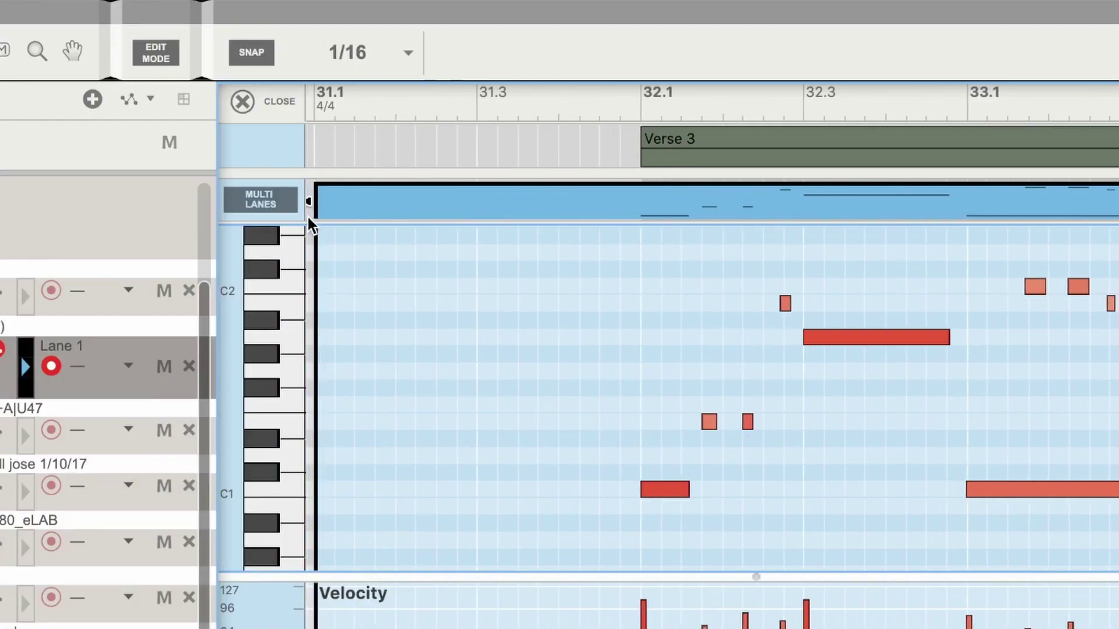
left_click_drag(309, 201, 675, 209)
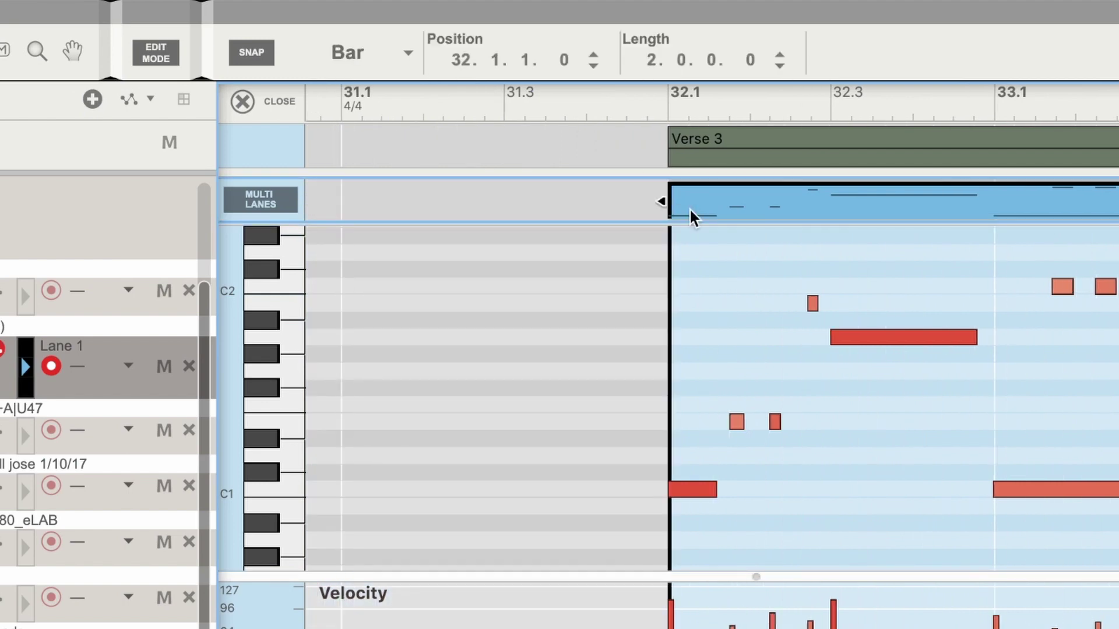
Compare the 1/16 and 1/8 snap grids against the recorded drum notes and set the snap value to 1/16
scroll(708, 250, "right", 3)
scroll(693, 266, "down", 1)
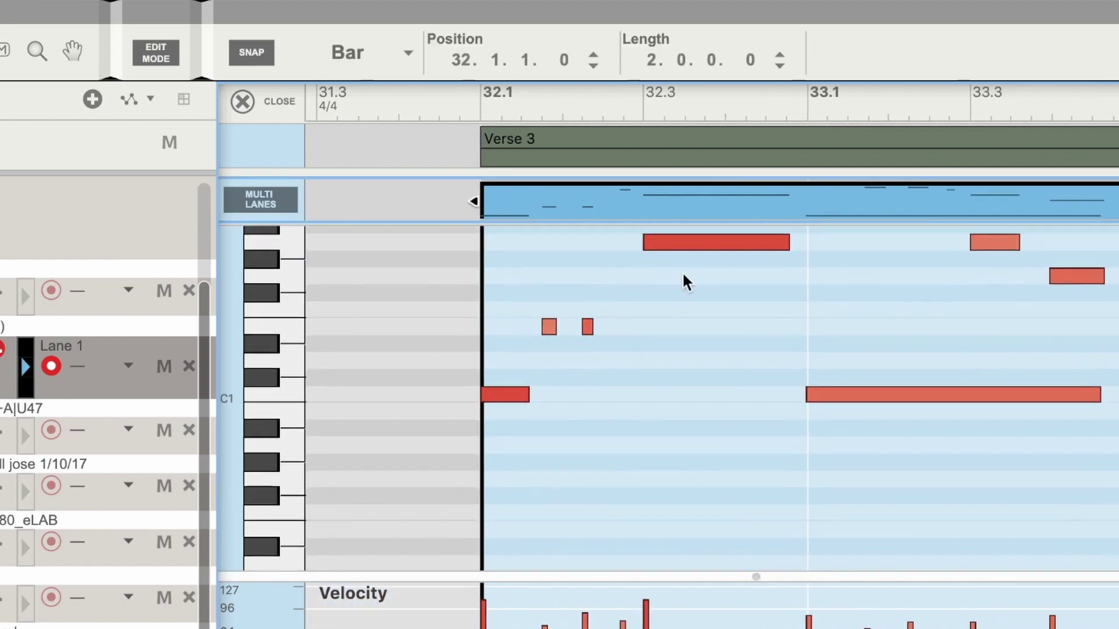
scroll(735, 293, "up", 1)
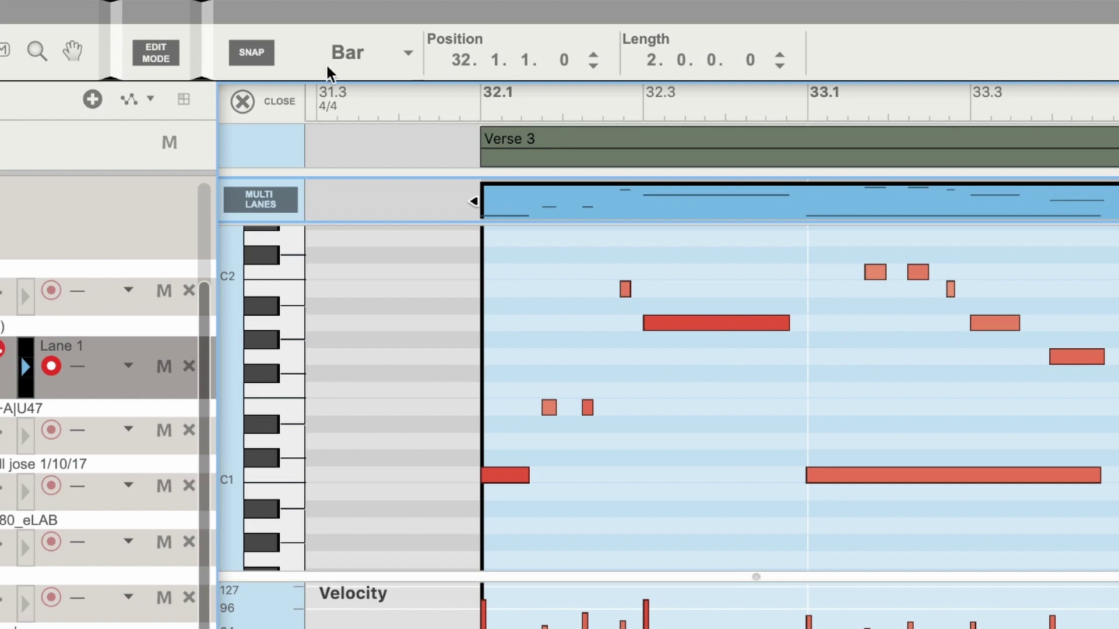
left_click(408, 52)
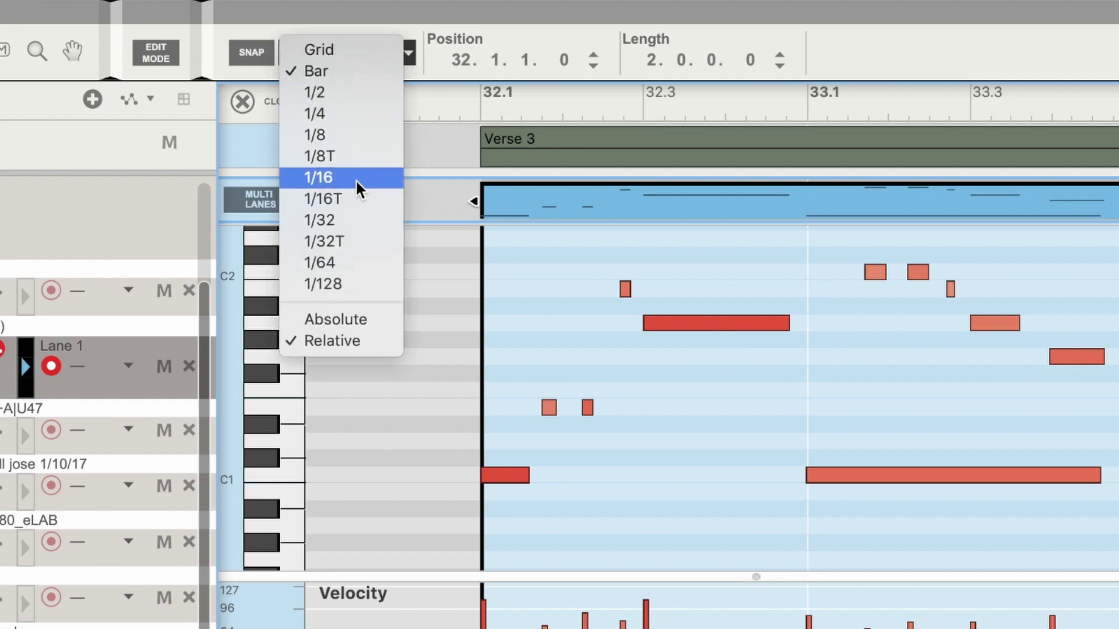
left_click(356, 180)
left_click(397, 51)
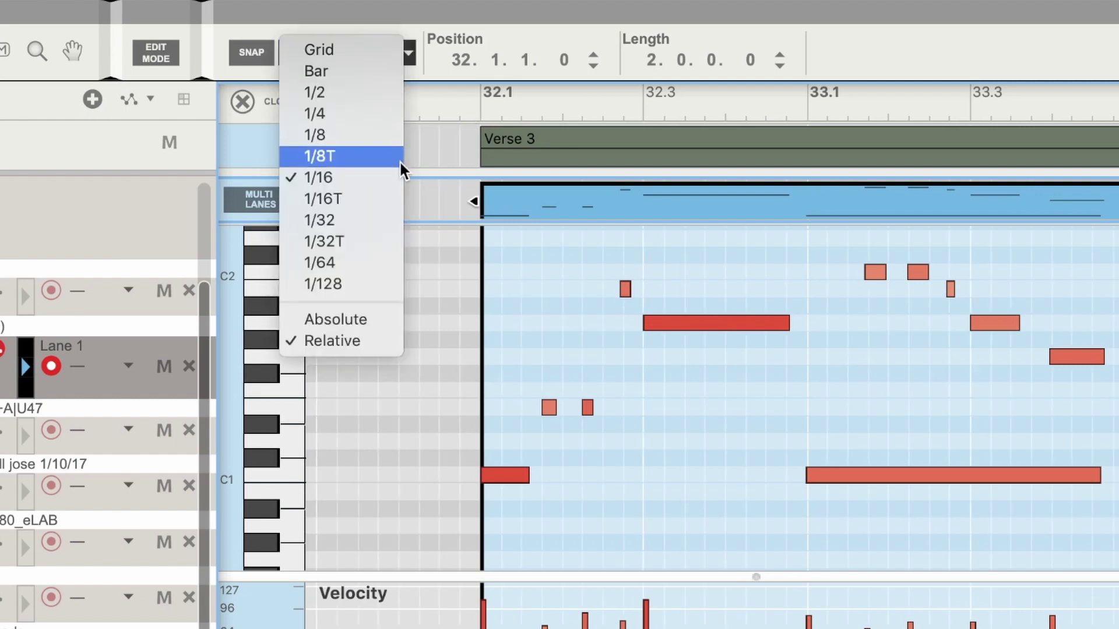
left_click(380, 133)
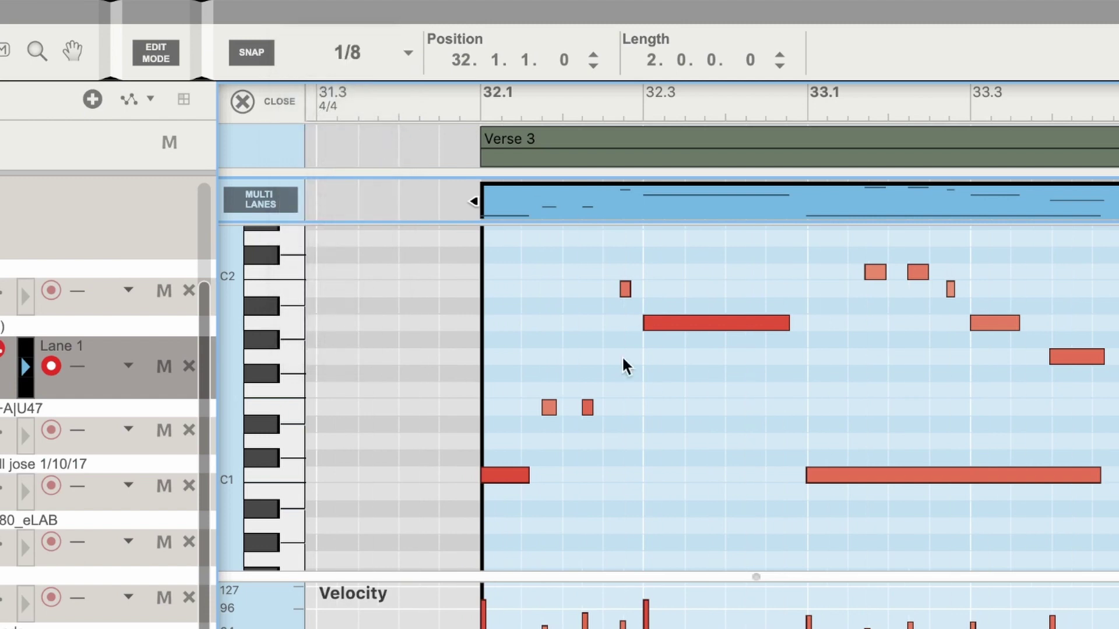
left_click(410, 54)
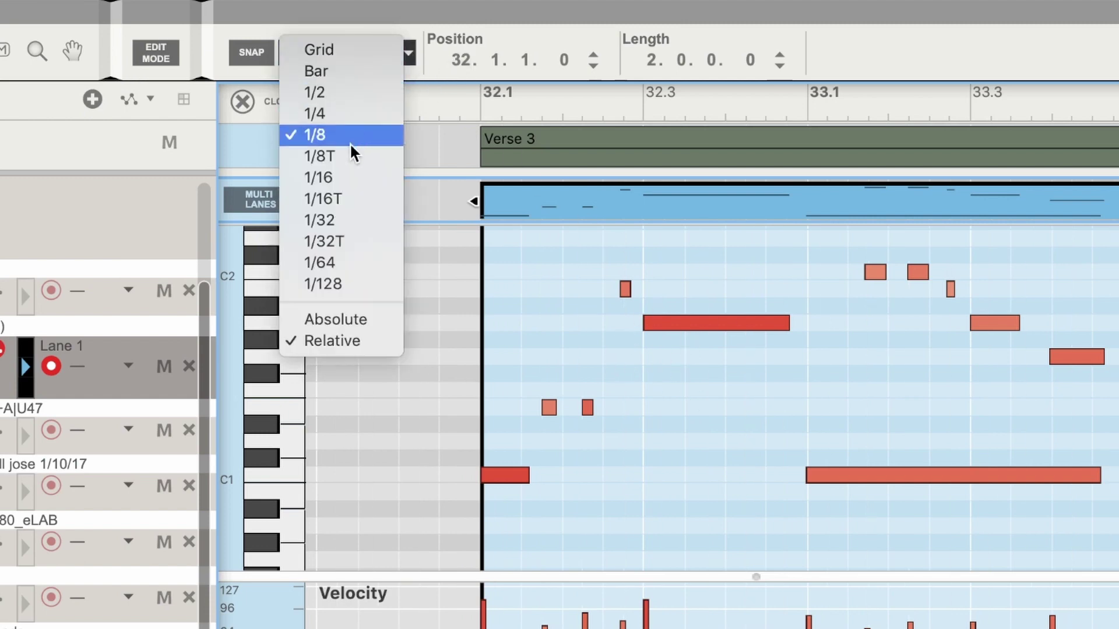
left_click(372, 176)
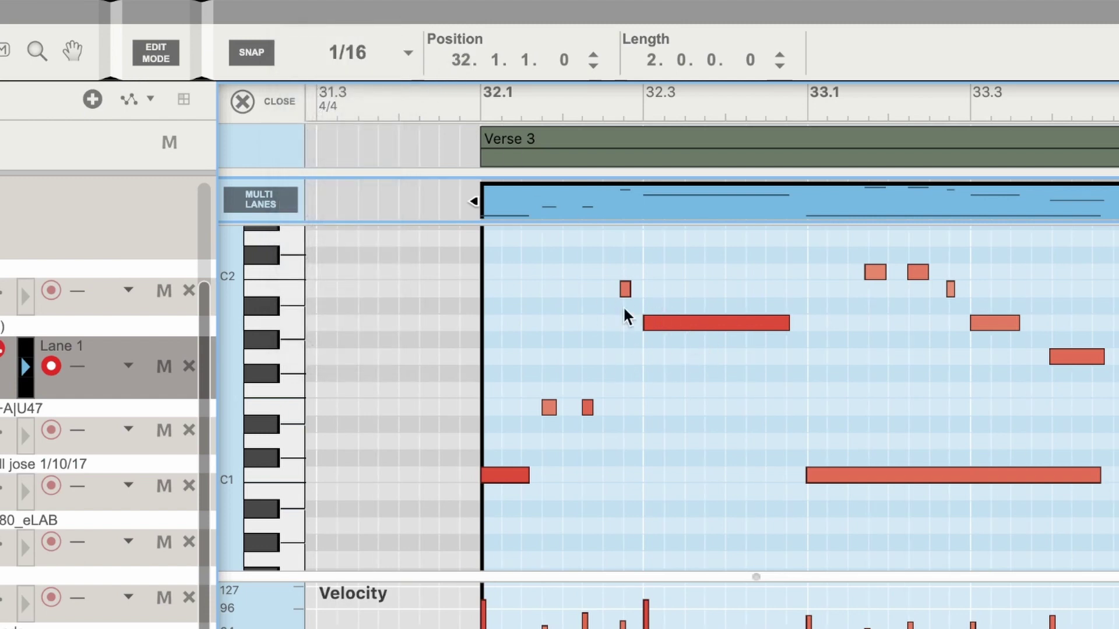
Listen to the drum clip from bar 32 and copy its long A1 note to G1 three sixteenth steps further on
left_click(476, 104)
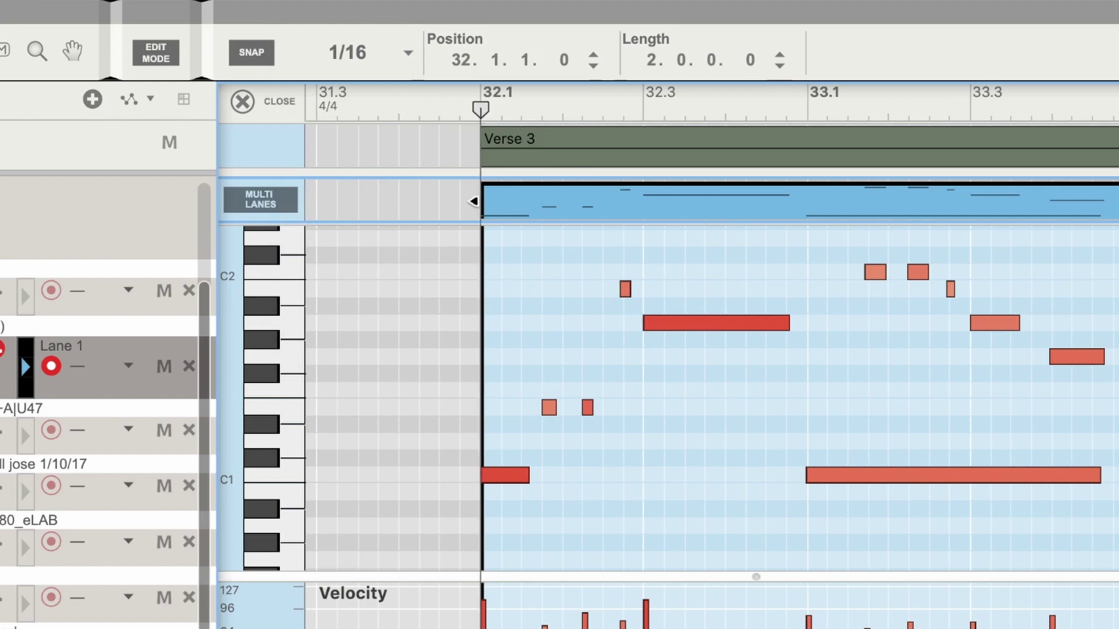
key("space")
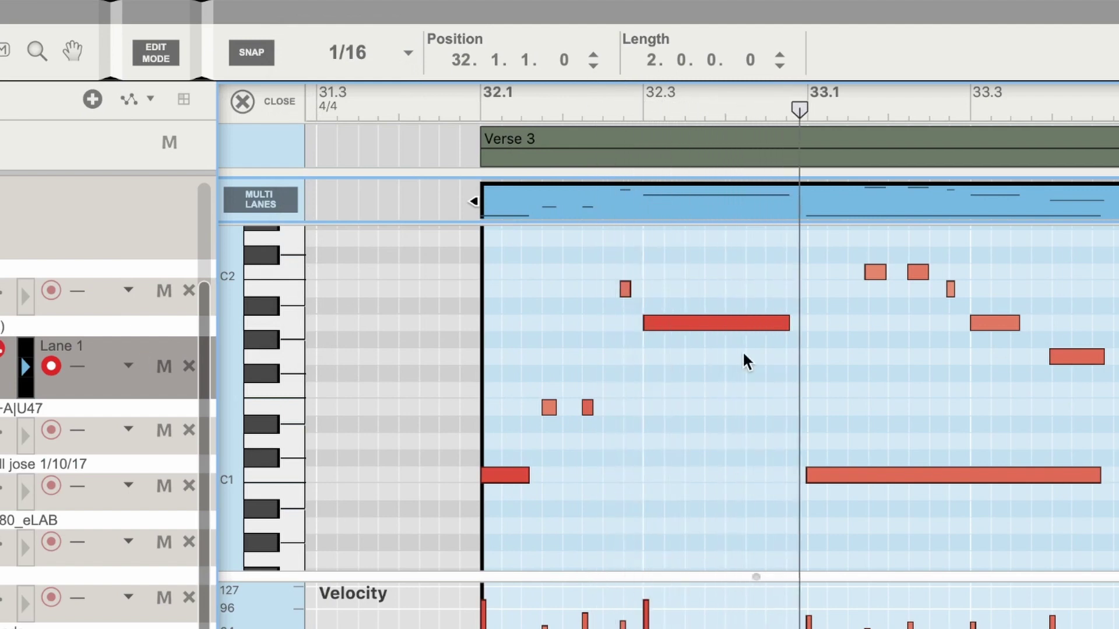
left_click(704, 324)
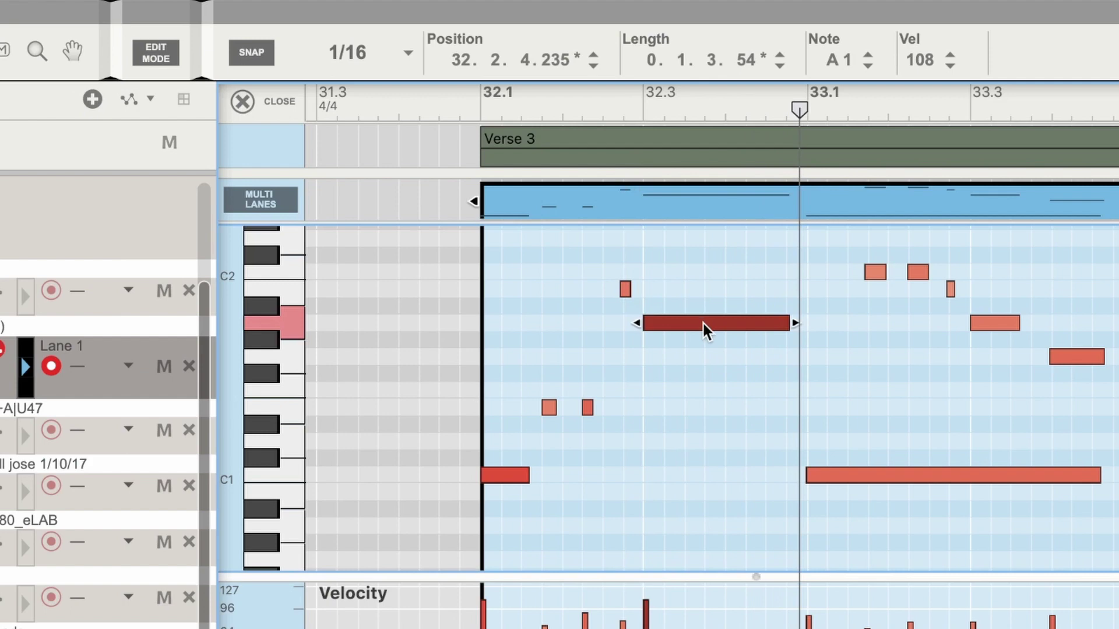
left_click_drag(703, 323, 757, 355)
Audition the copied G1 note from bar 32, move it one sixteenth step right, and lower its velocity to 80
left_click(483, 101)
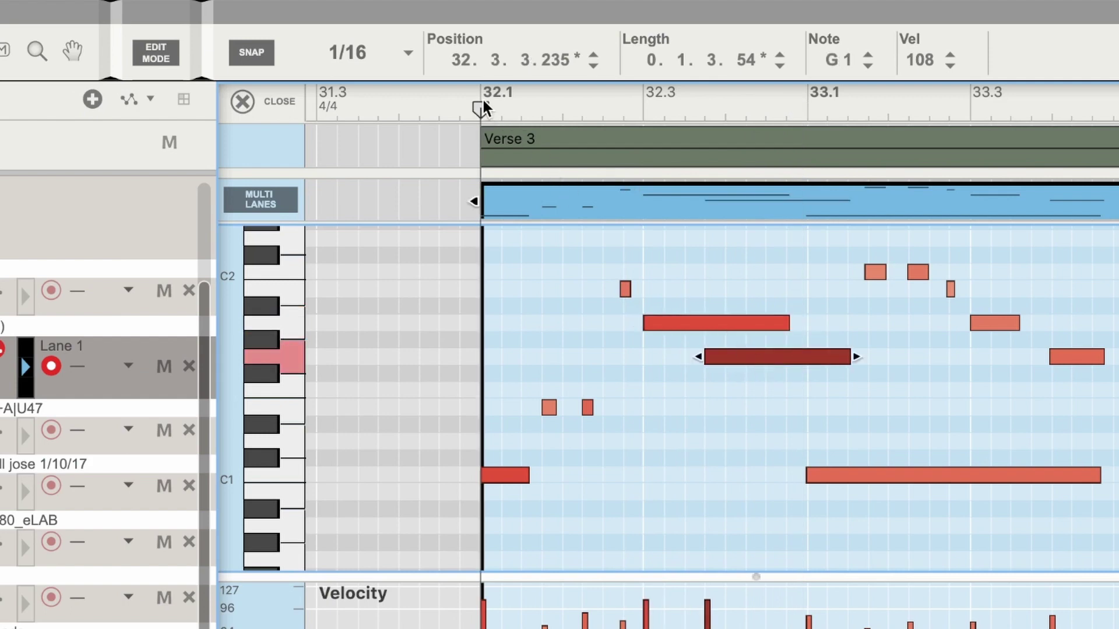
key("space")
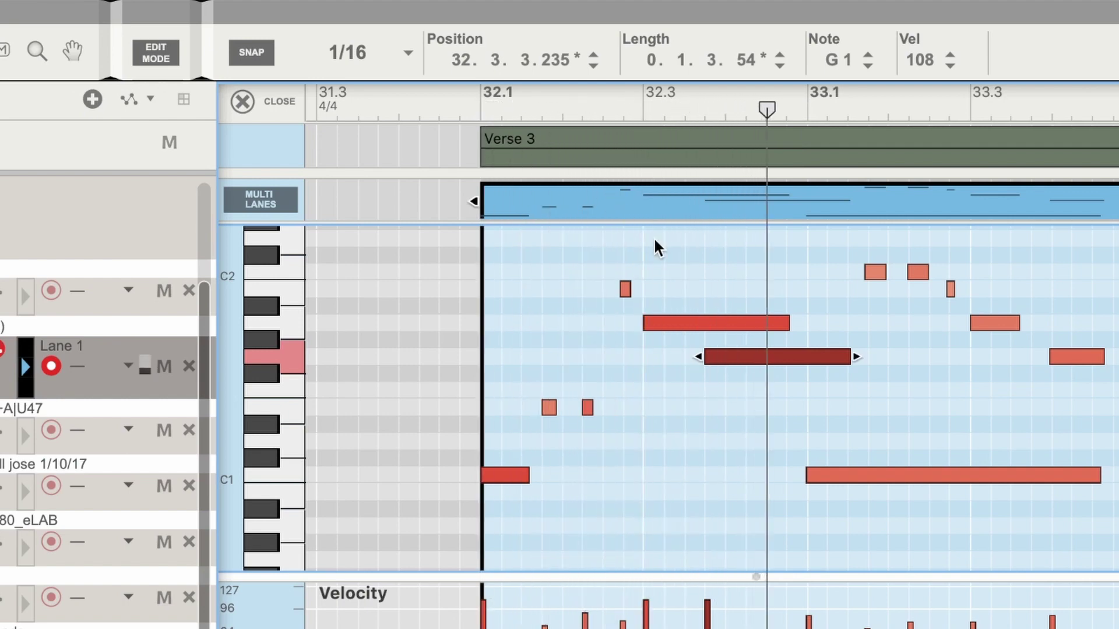
left_click_drag(734, 356, 756, 358)
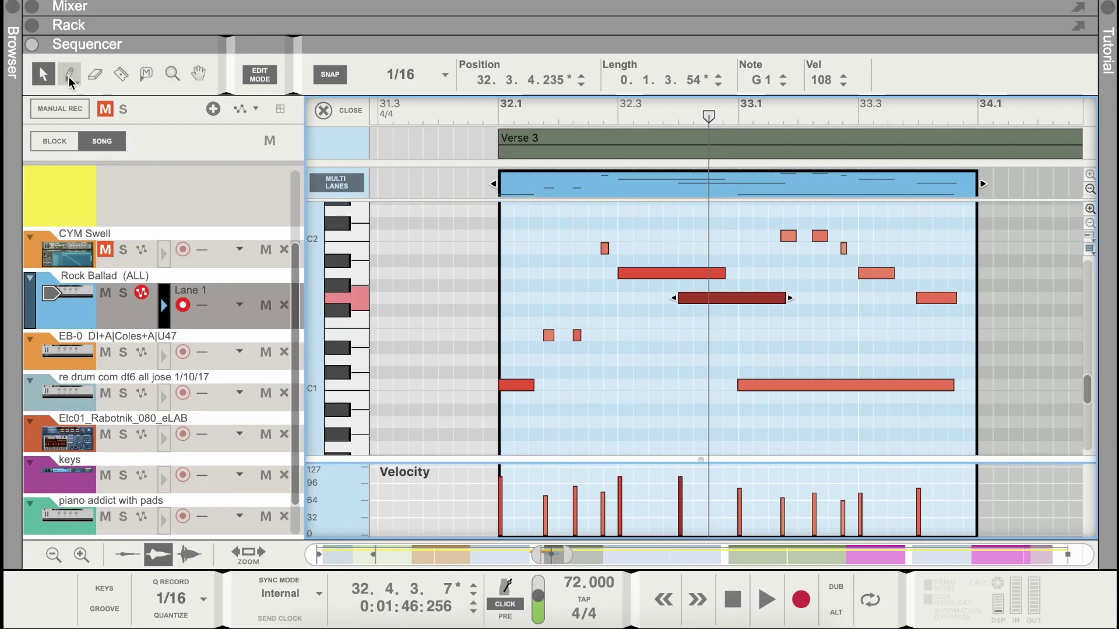
left_click_drag(679, 479, 692, 491)
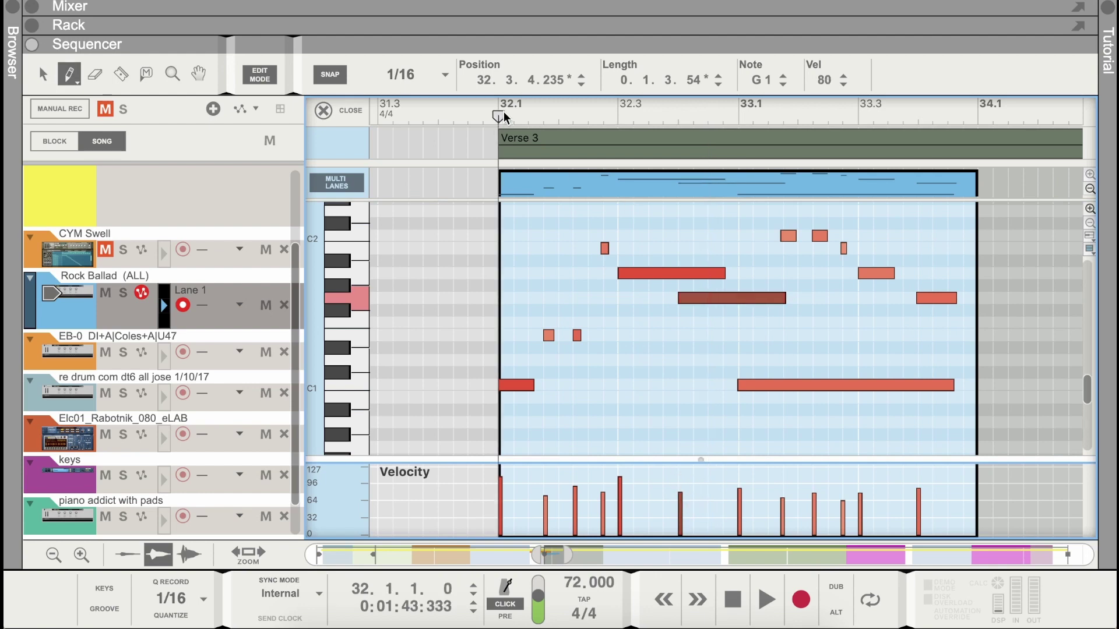
Listen twice to the edited drum clip from the start of Verse 3
key("space")
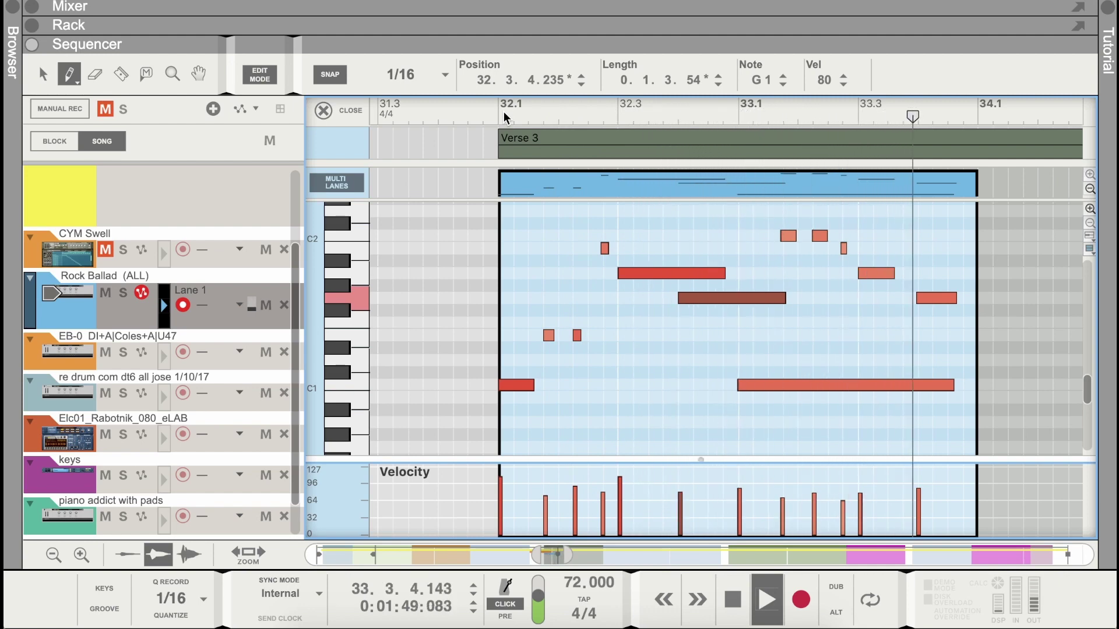
key("space")
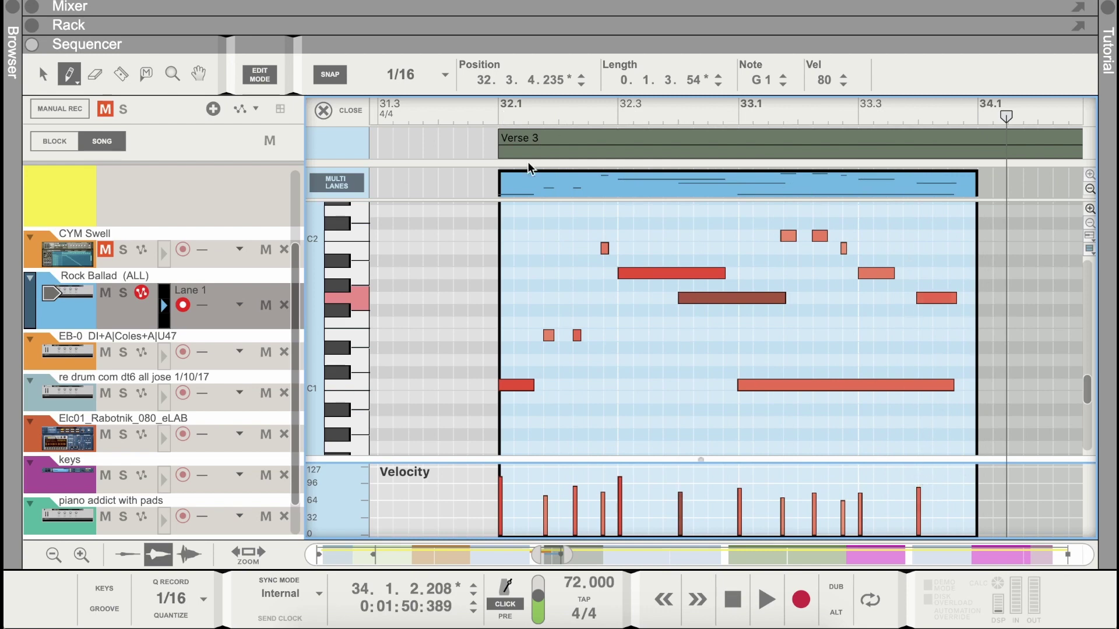
left_click(500, 114)
key("space")
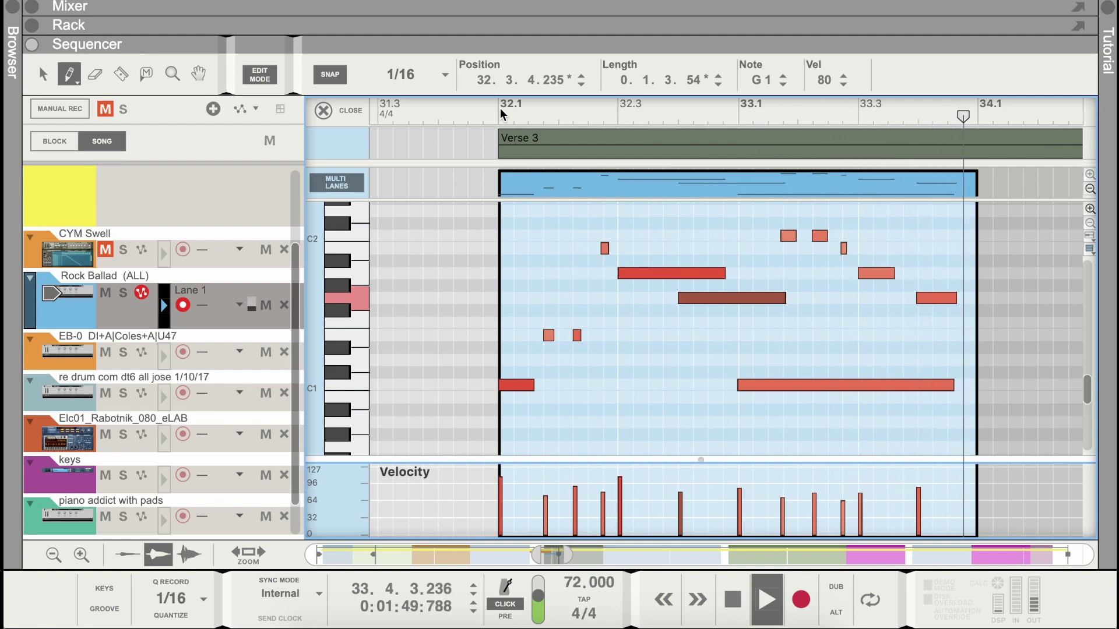
key("space")
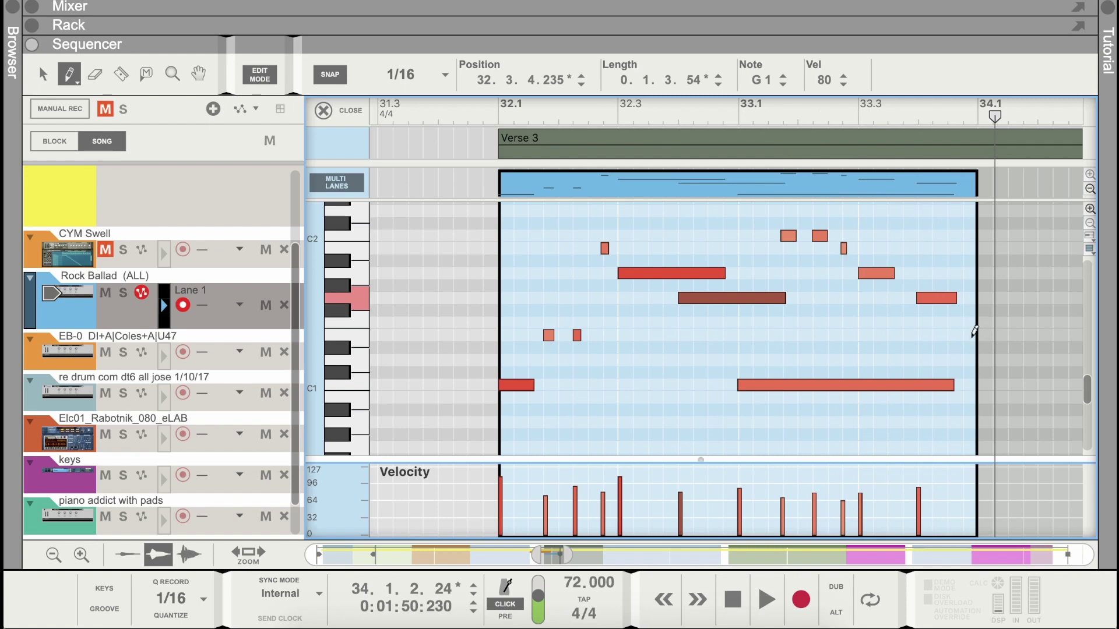
Draw a 1/16 E1 note at 33.4.4, lower its velocity to 54, and play the clip from bar 32
left_click(972, 336)
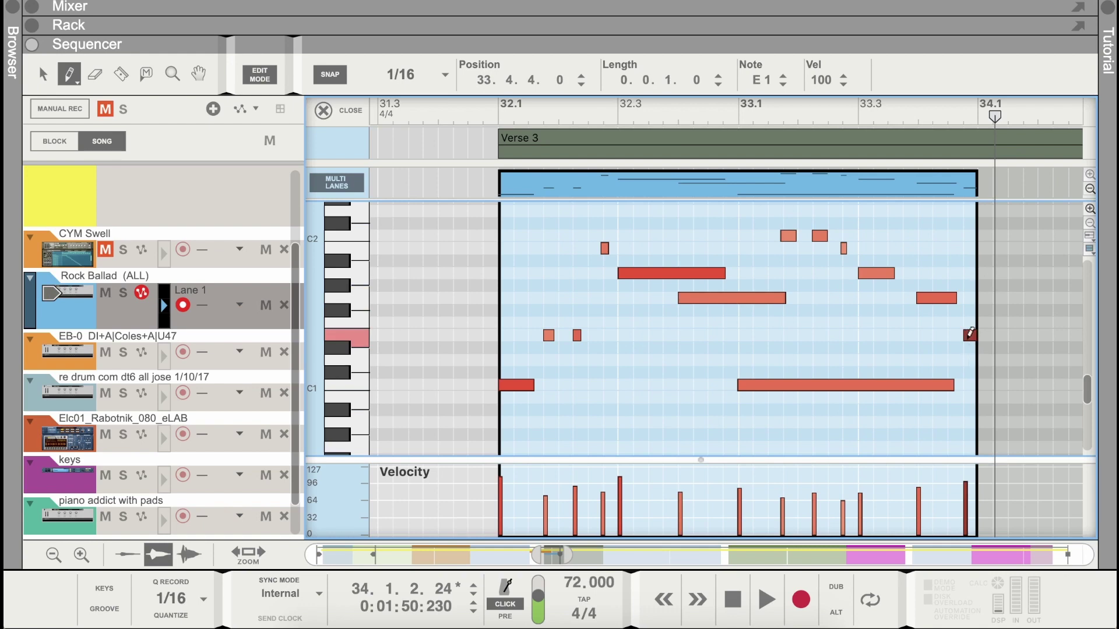
left_click_drag(966, 494, 973, 502)
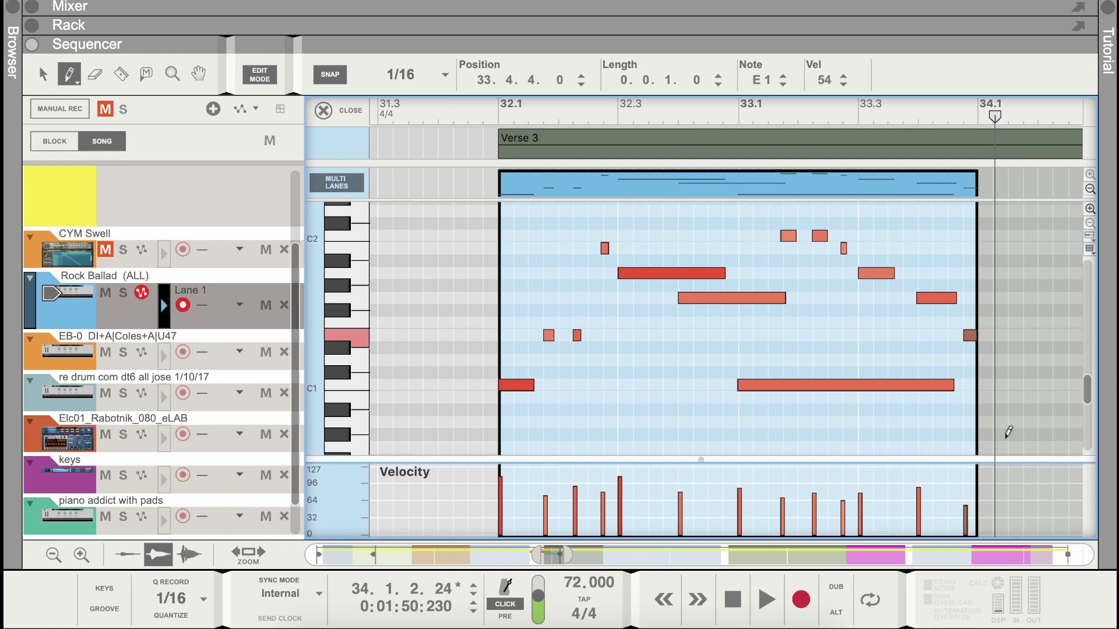
left_click(499, 118)
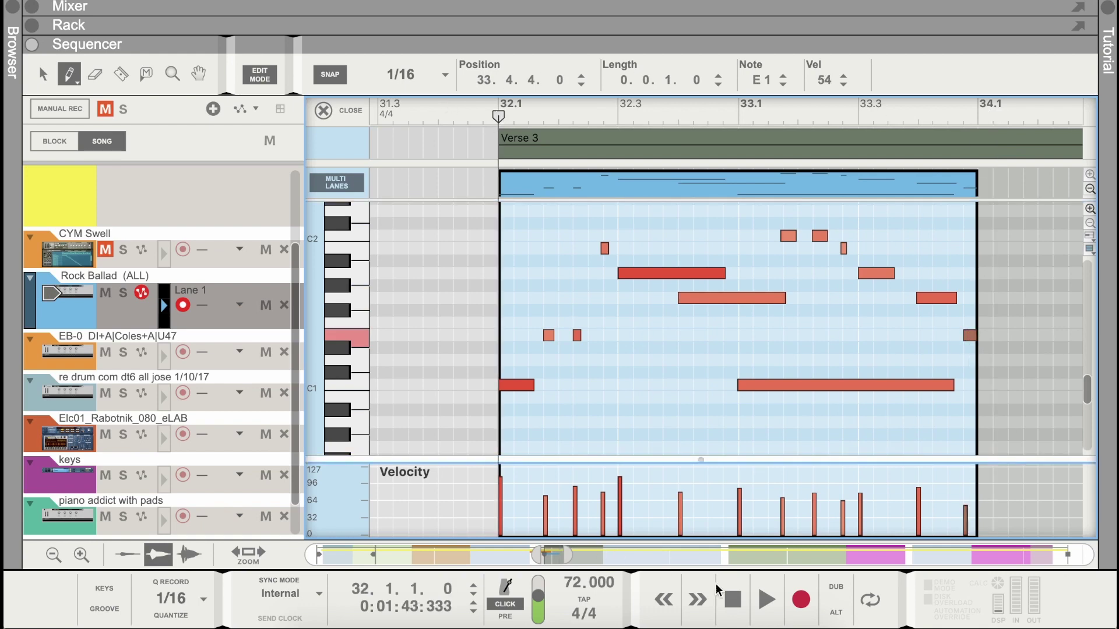
left_click(767, 600)
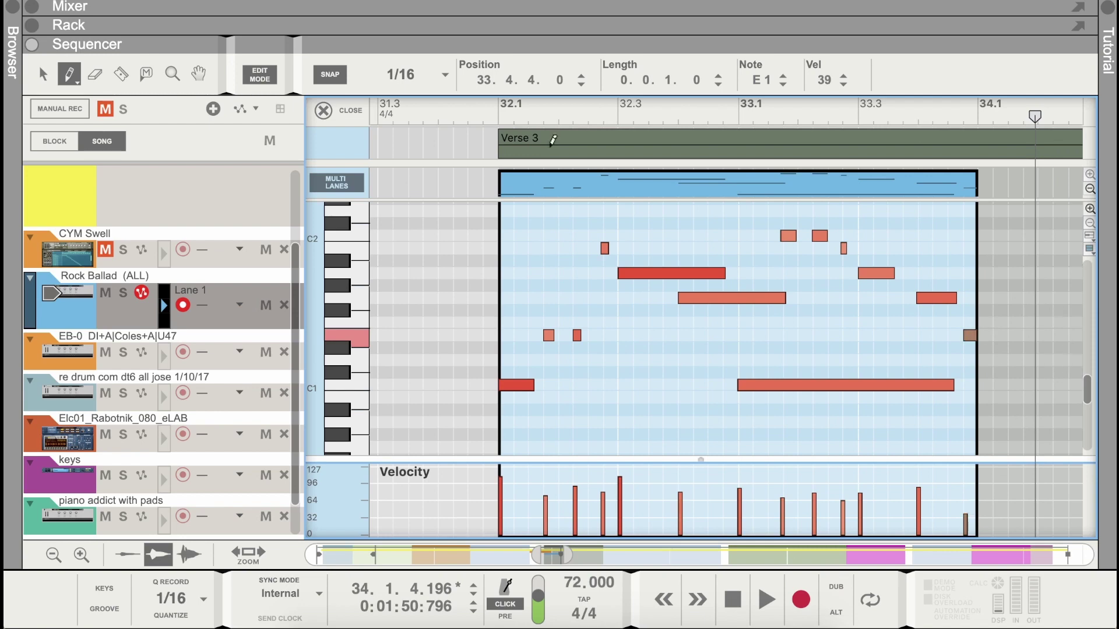
Examine the timing of the notes in the drum clip across bars 32 and 33 with the Selection tool active
left_click(329, 111)
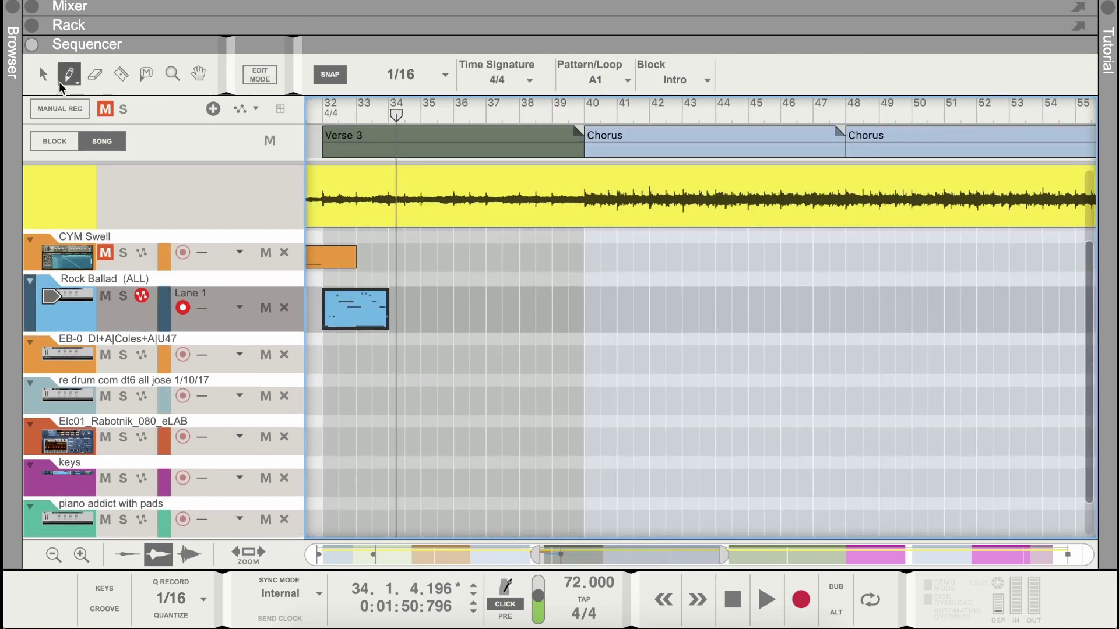
left_click(42, 74)
double_click(357, 319)
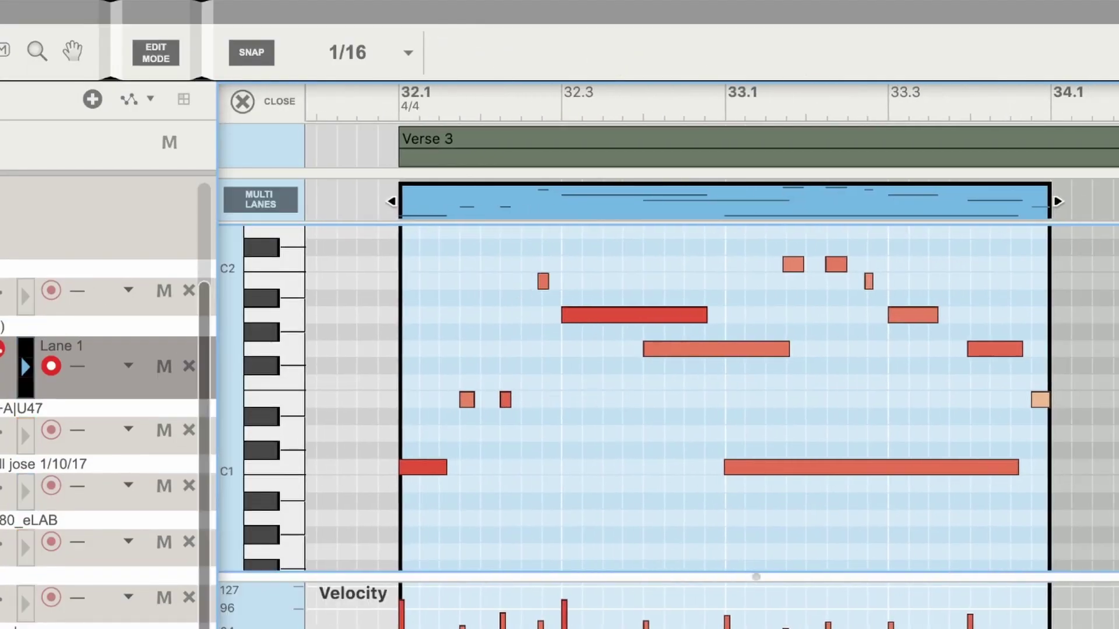
key("h")
key("h")
key("h")
key("h")
key("h")
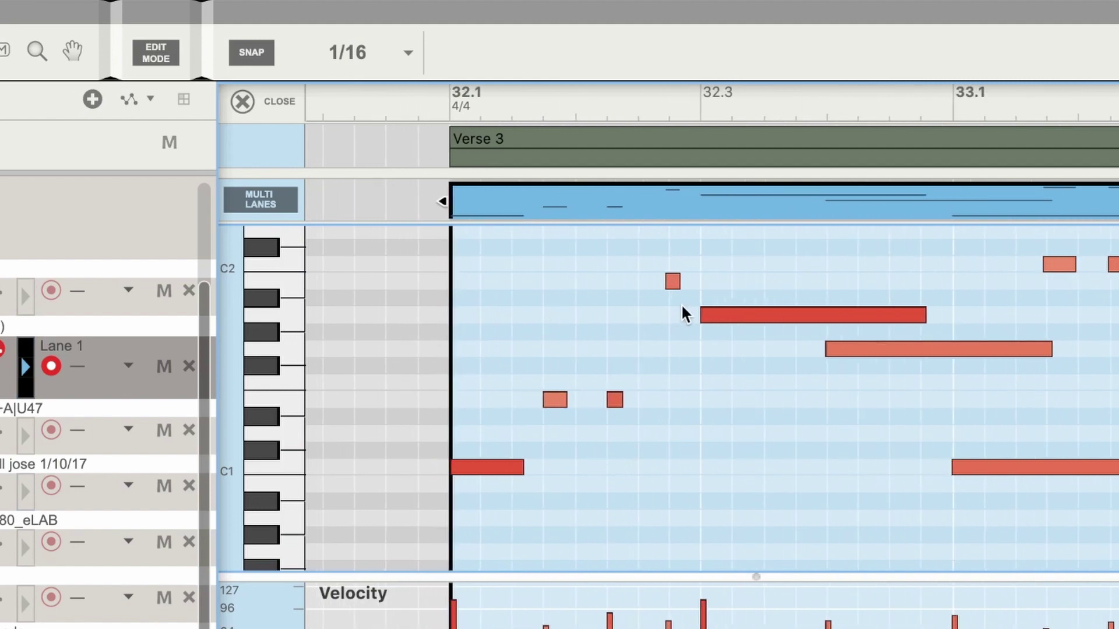
scroll(834, 362, "right", 5)
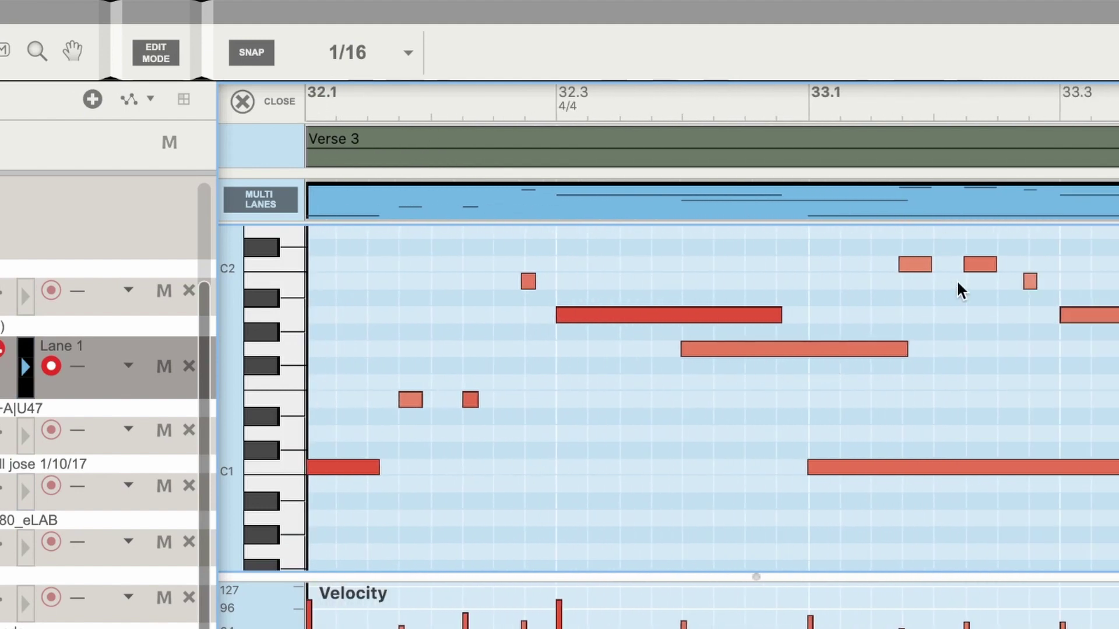
scroll(960, 288, "right", 5)
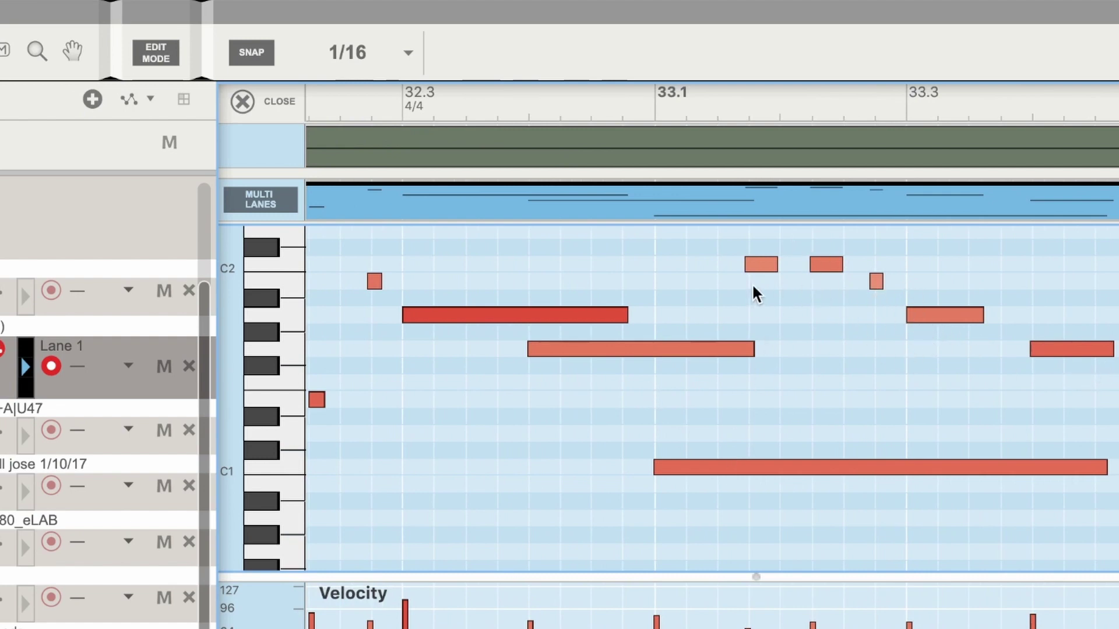
scroll(887, 387, "left", 8)
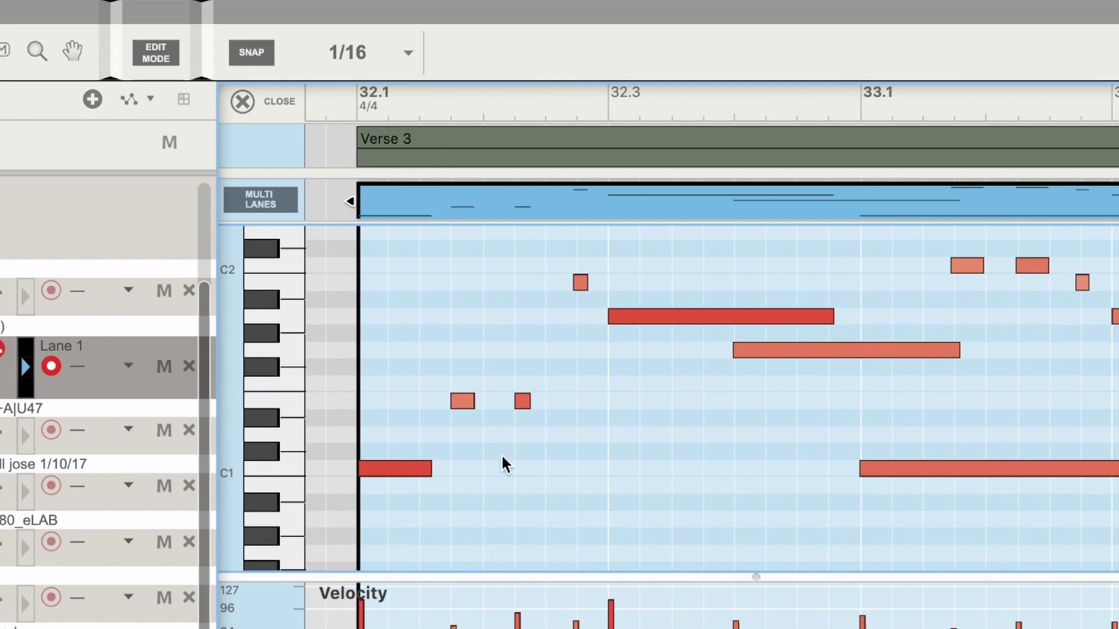
Nudge the second E1 note to position 32.2.2.10 with snapping off, turn snapping back on and close the clip
left_click_drag(517, 404, 559, 405)
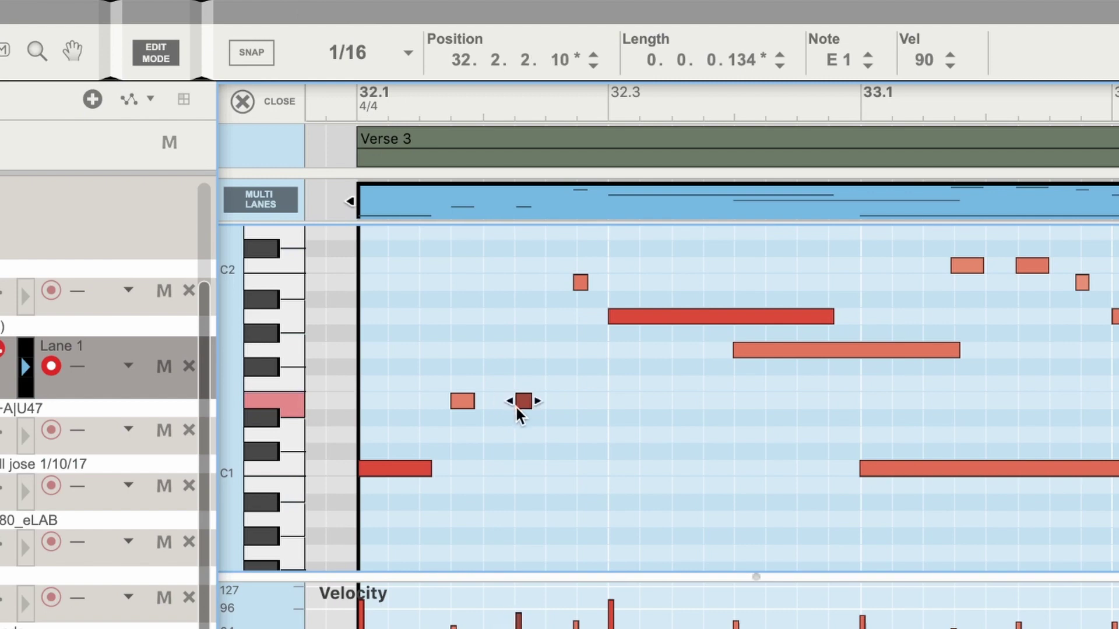
left_click(257, 56)
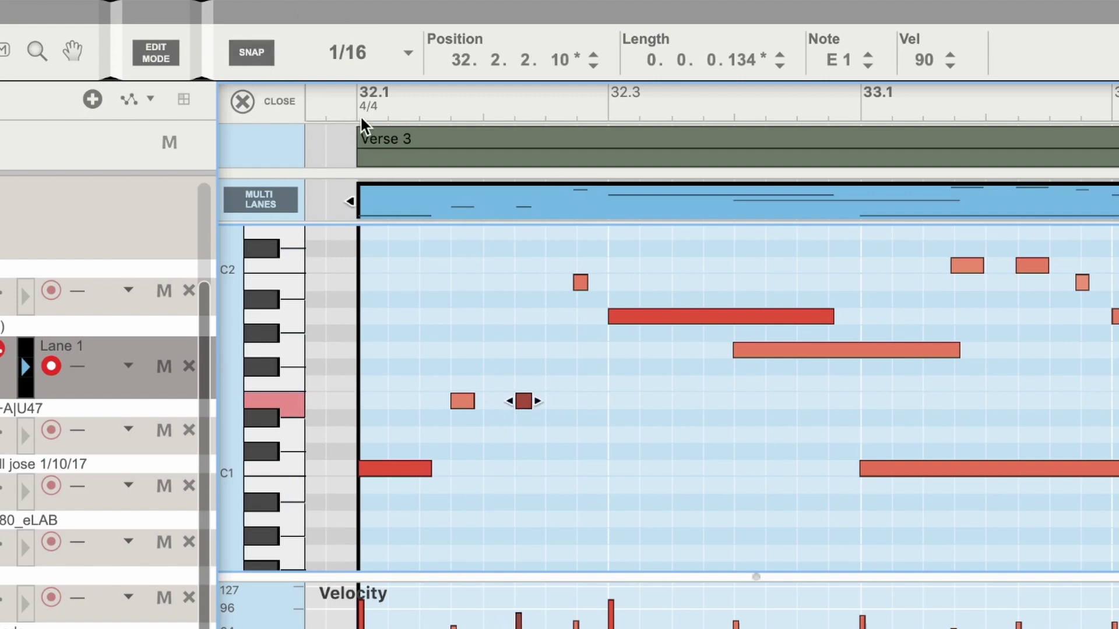
left_click(240, 99)
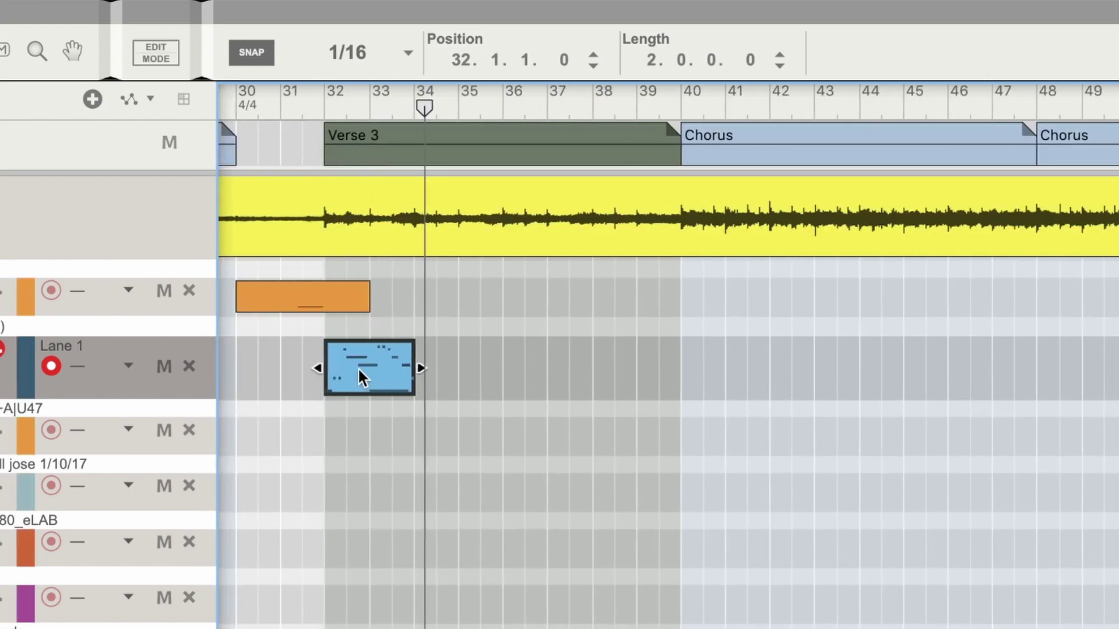
left_click_drag(357, 367, 447, 368)
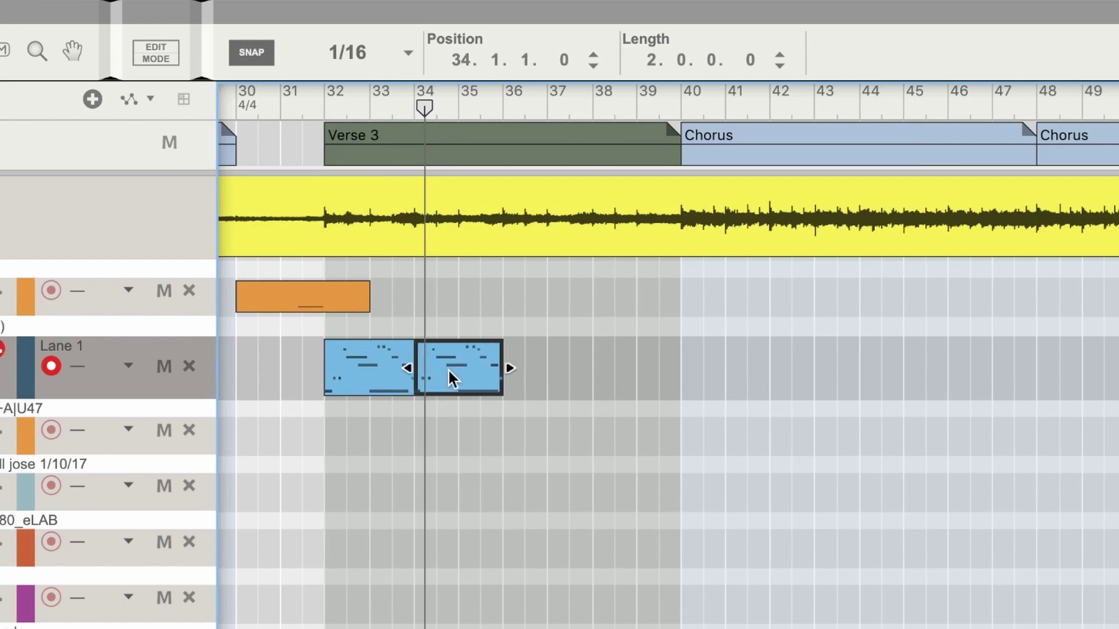
key("Delete")
left_click(367, 364)
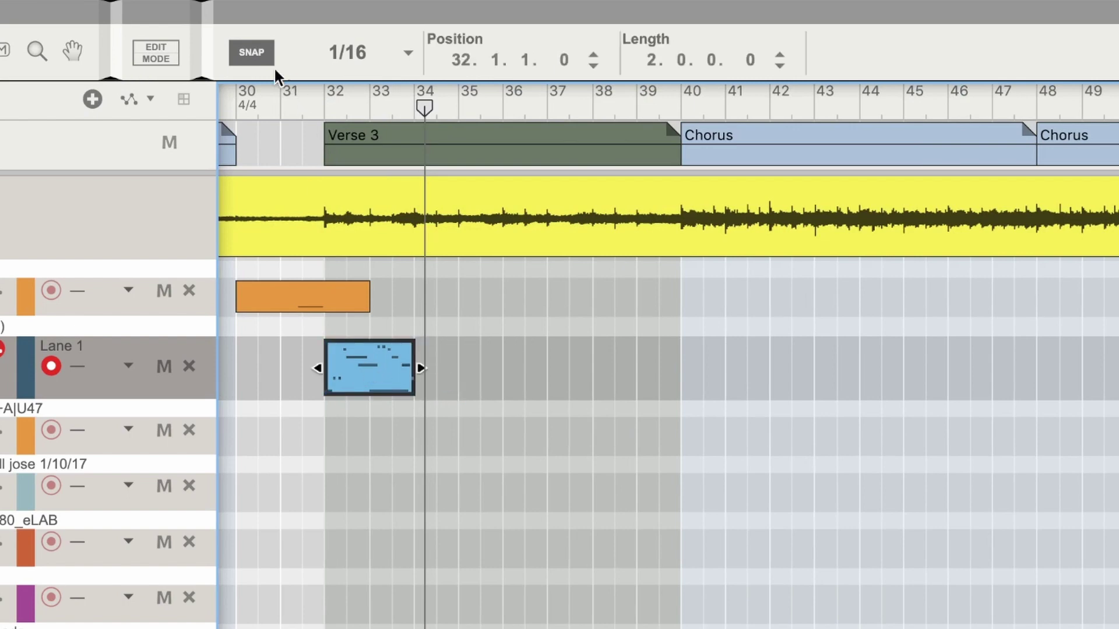
Set the snap value to Grid, copy the two-bar drum clip to bars 34, 36 and 38, and play the copies
left_click(367, 52)
left_click(368, 51)
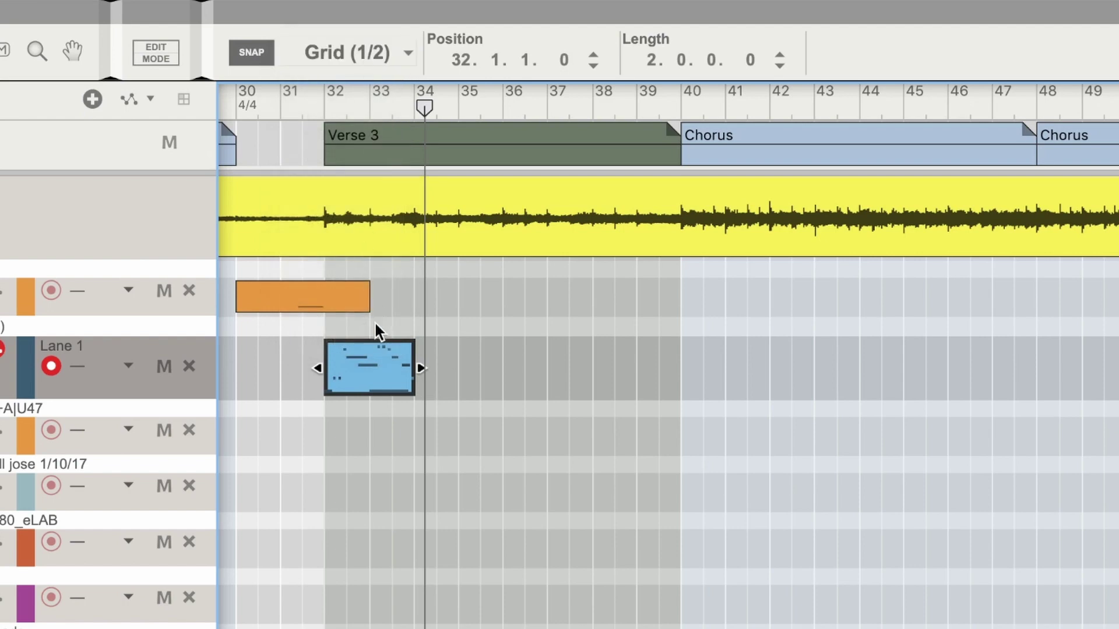
left_click_drag(369, 367, 458, 365)
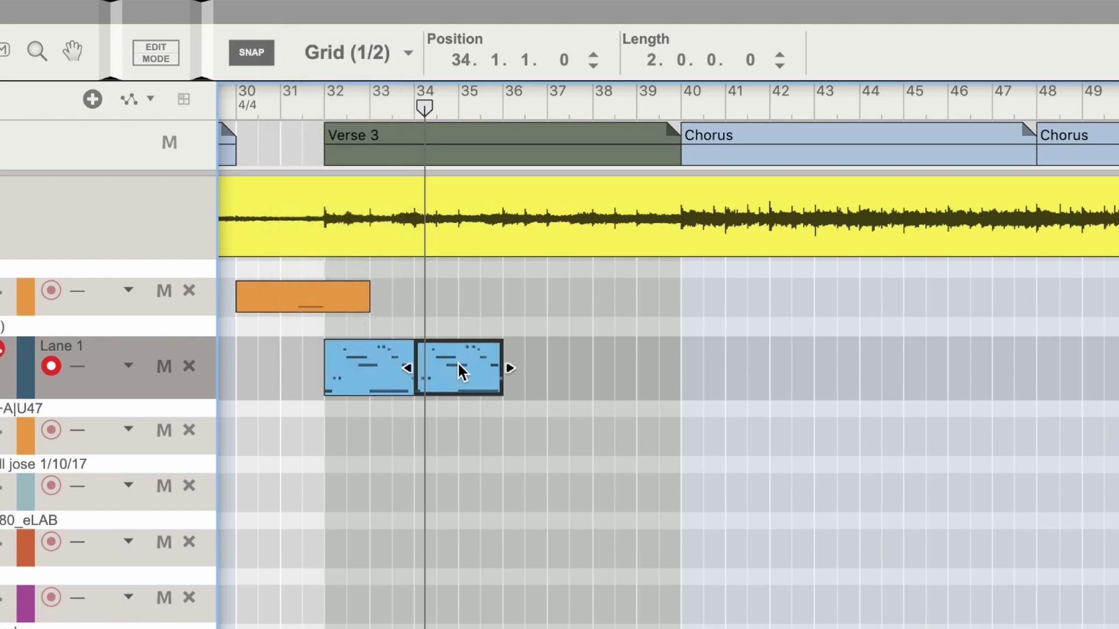
left_click(311, 99)
key("space")
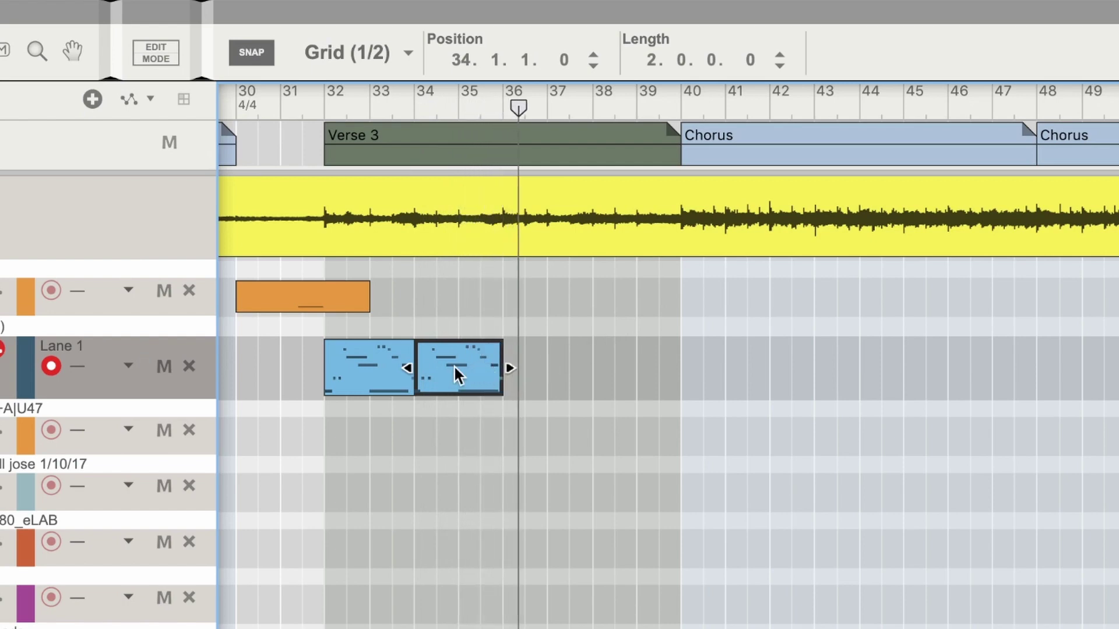
left_click_drag(454, 364, 628, 354)
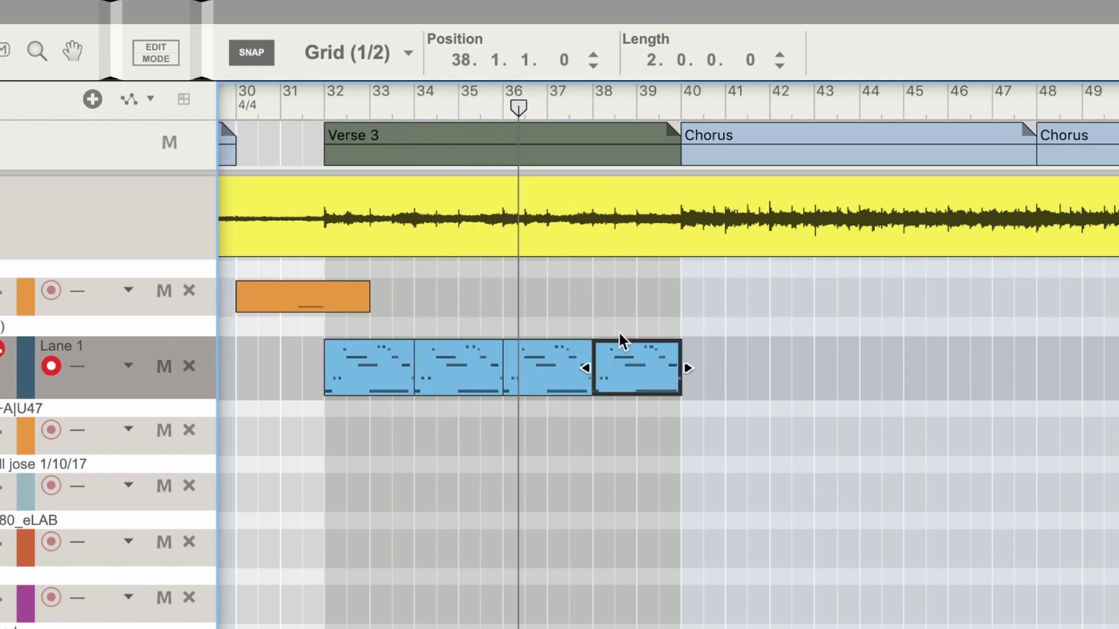
left_click(659, 108)
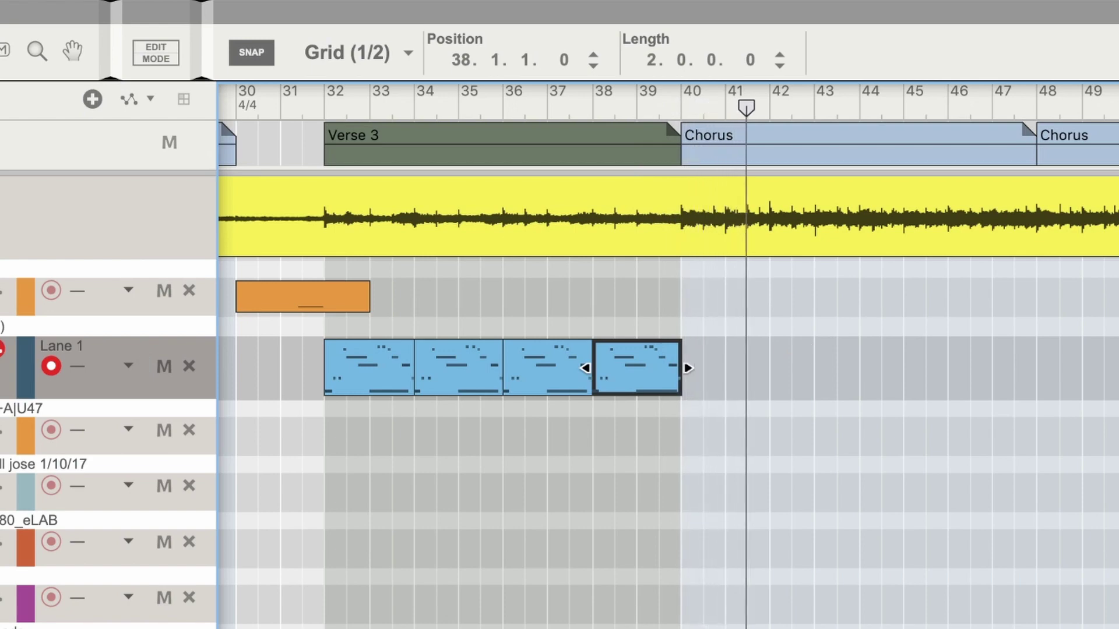
Trim the cymbal swell clip to the single bar 31 and copy it to bar 39
left_click(286, 294)
left_click_drag(228, 296, 282, 297)
left_click_drag(374, 297, 644, 296)
Play the copied swell from bar 39 and increase the height of the CYM Swell track
left_click(625, 105)
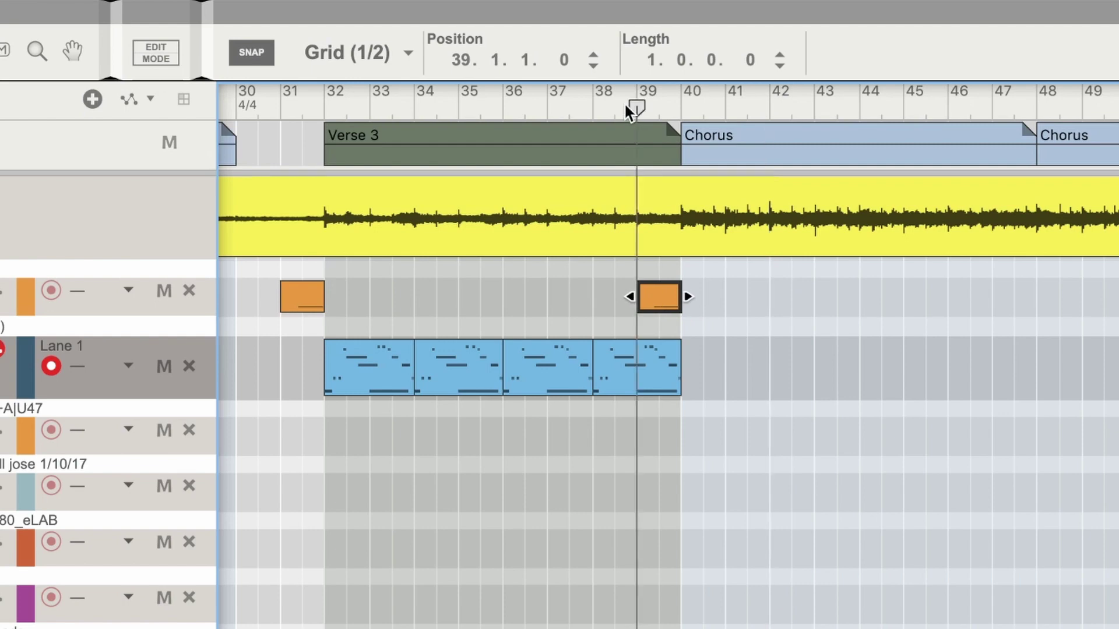
left_click(7, 373)
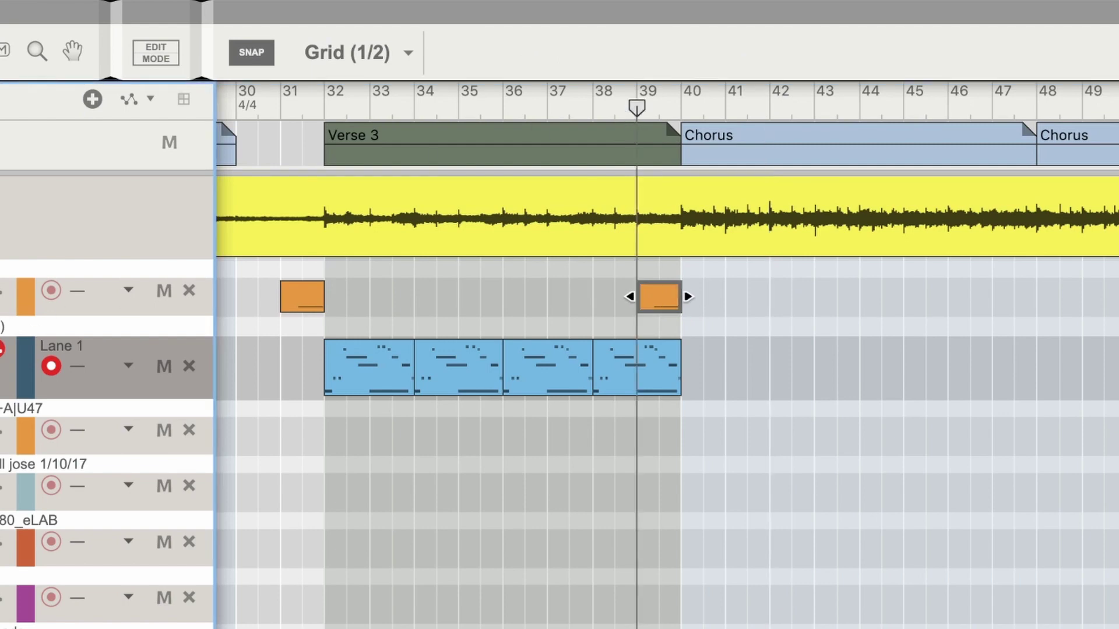
left_click_drag(1, 314, 3, 373)
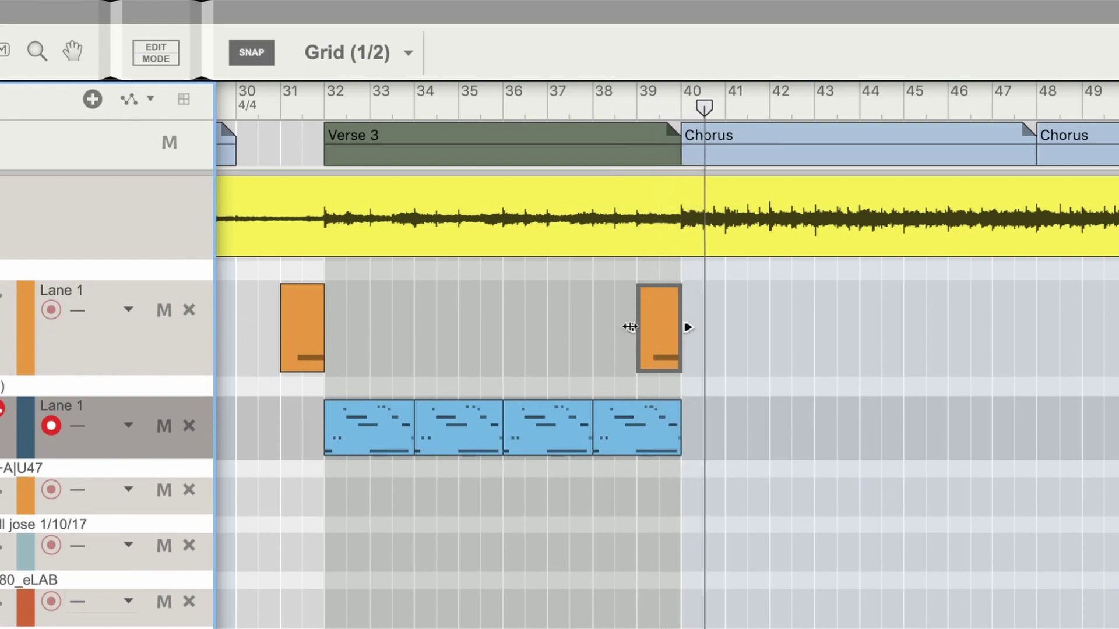
Listen three times to the opening bar of the Chorus from bar 40
left_click(683, 108)
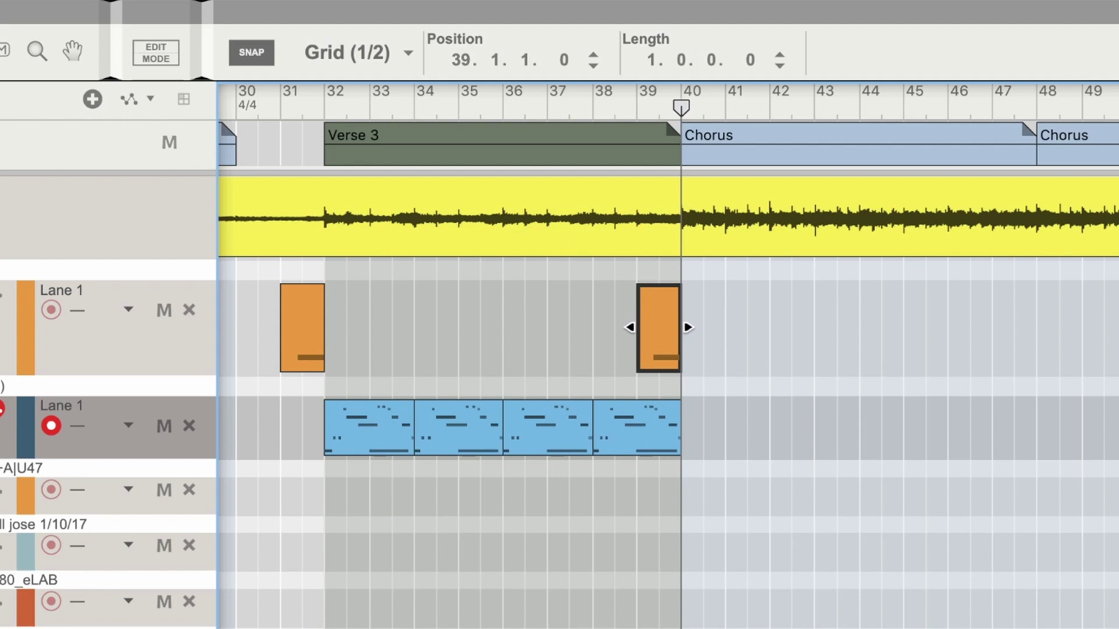
key("space")
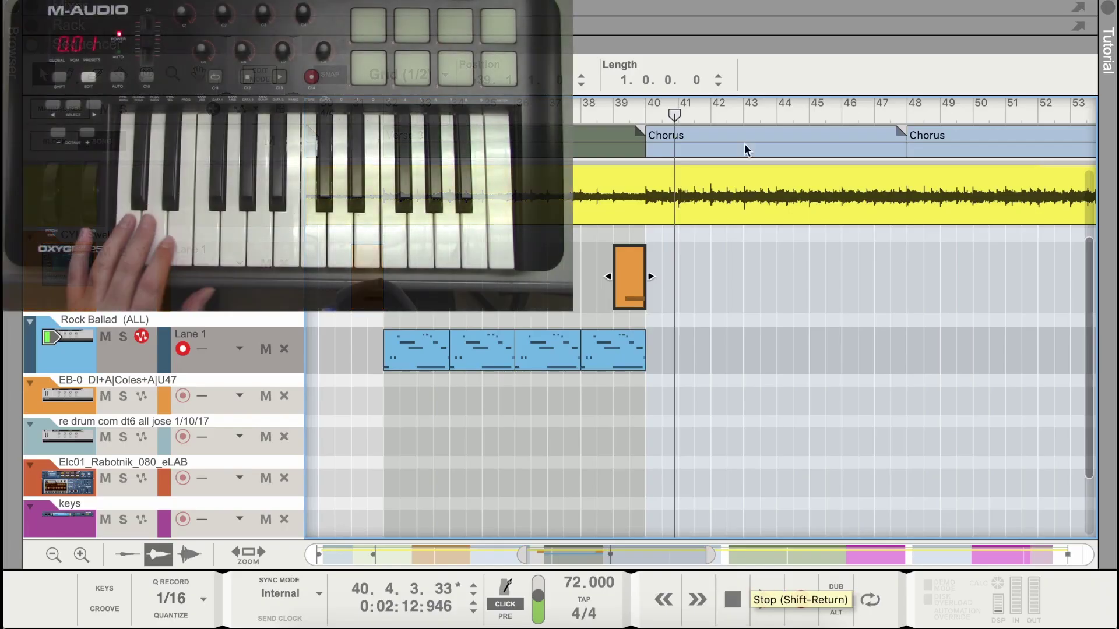
left_click(649, 118)
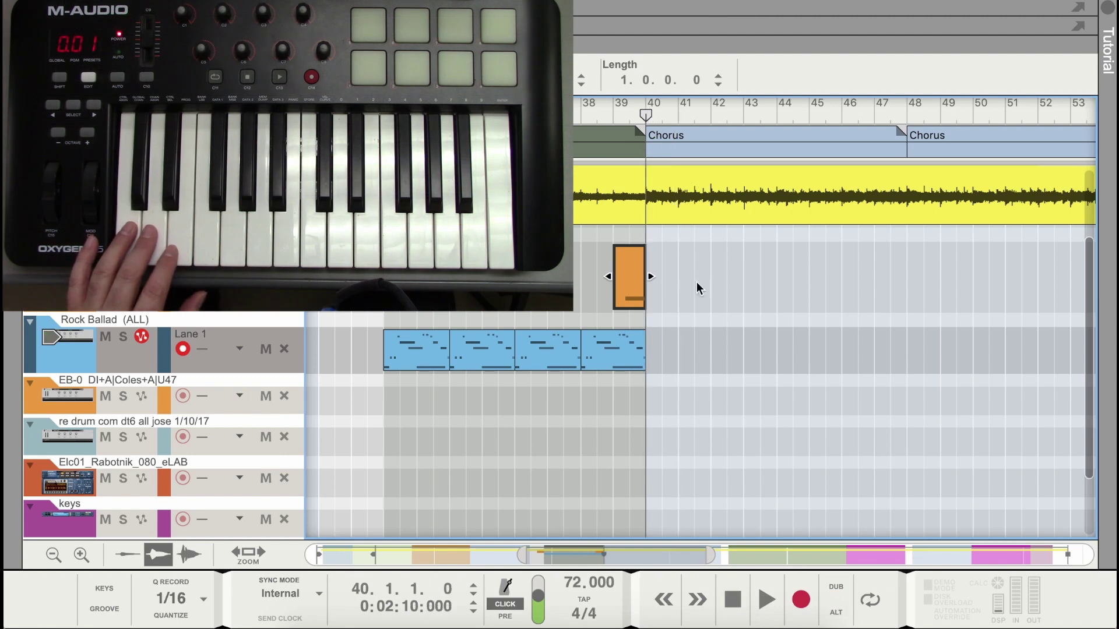
left_click(759, 595)
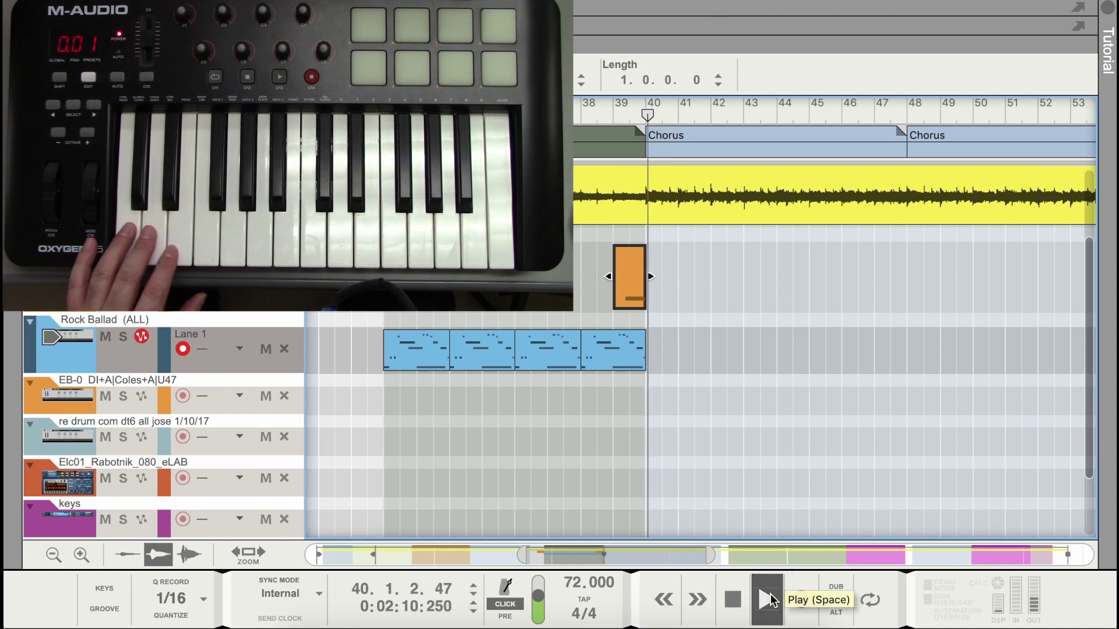
left_click(733, 604)
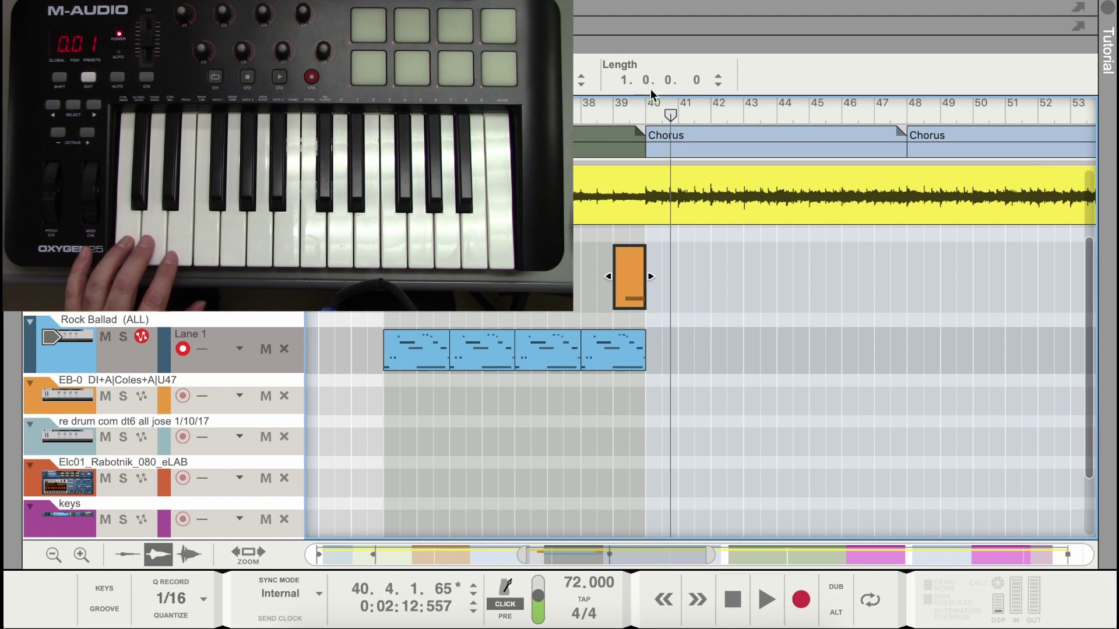
left_click(648, 118)
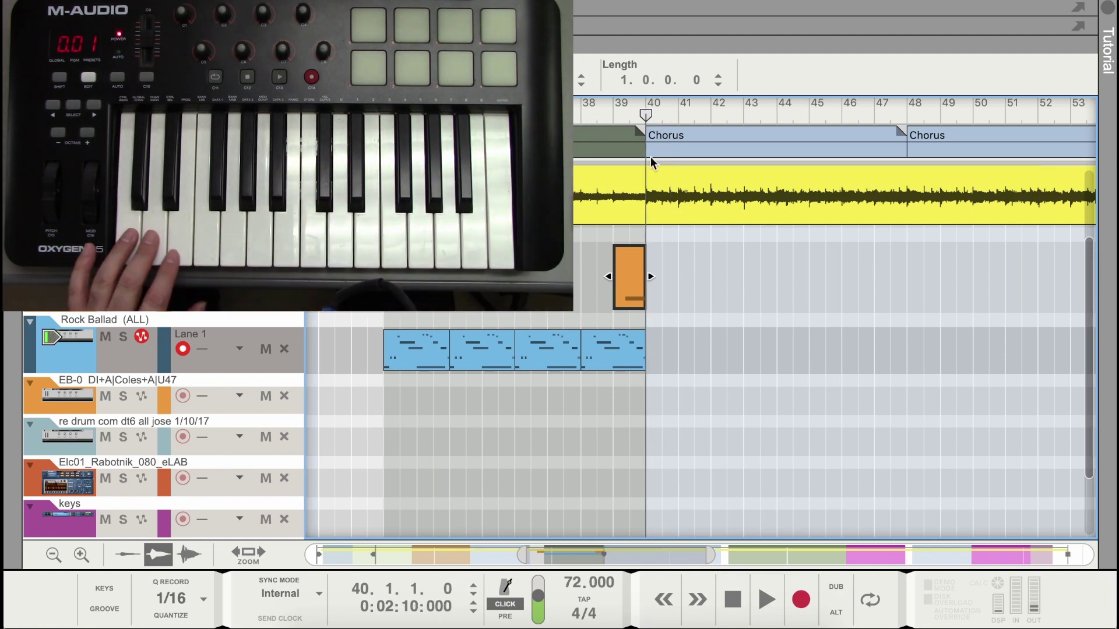
left_click(766, 599)
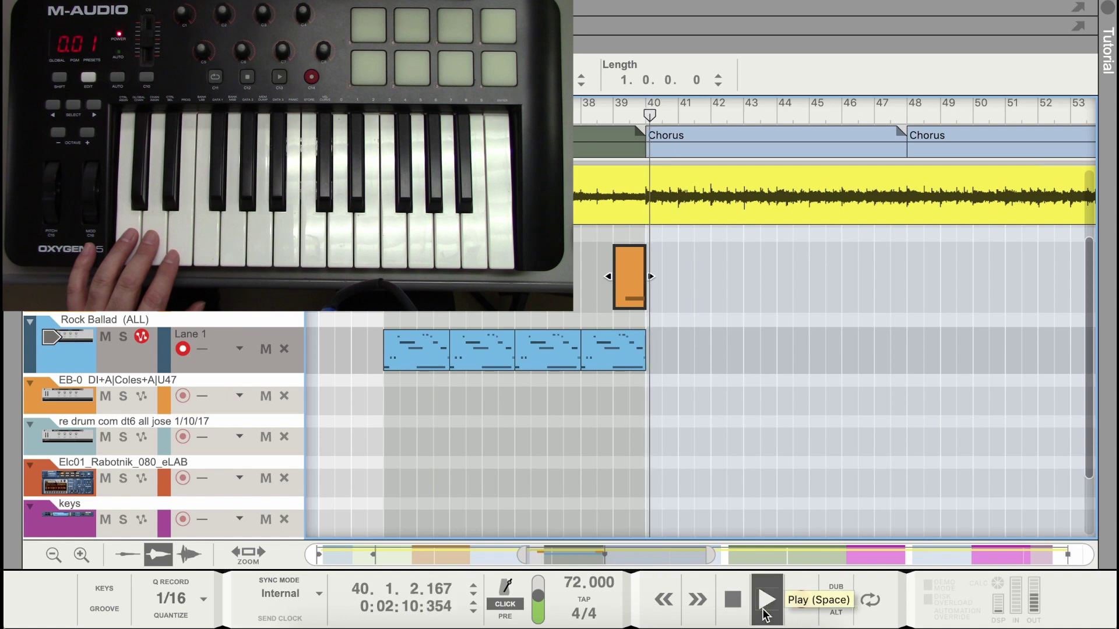
left_click(733, 602)
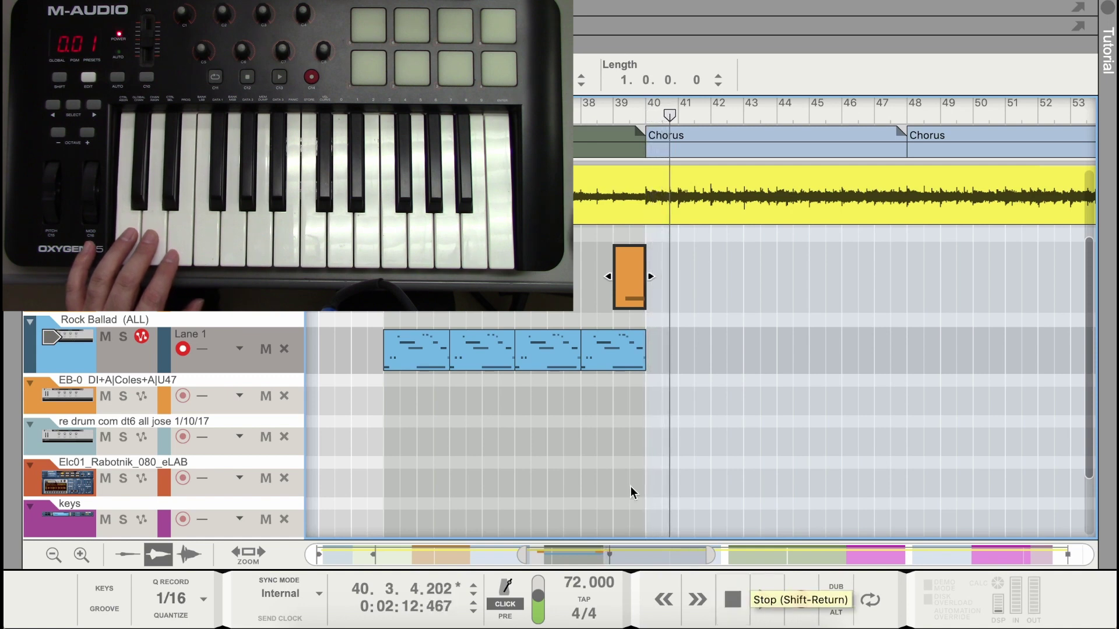
Listen to the Chorus from bar 40 through bar 42 and return the playhead to bar 40
left_click_drag(709, 555, 656, 554)
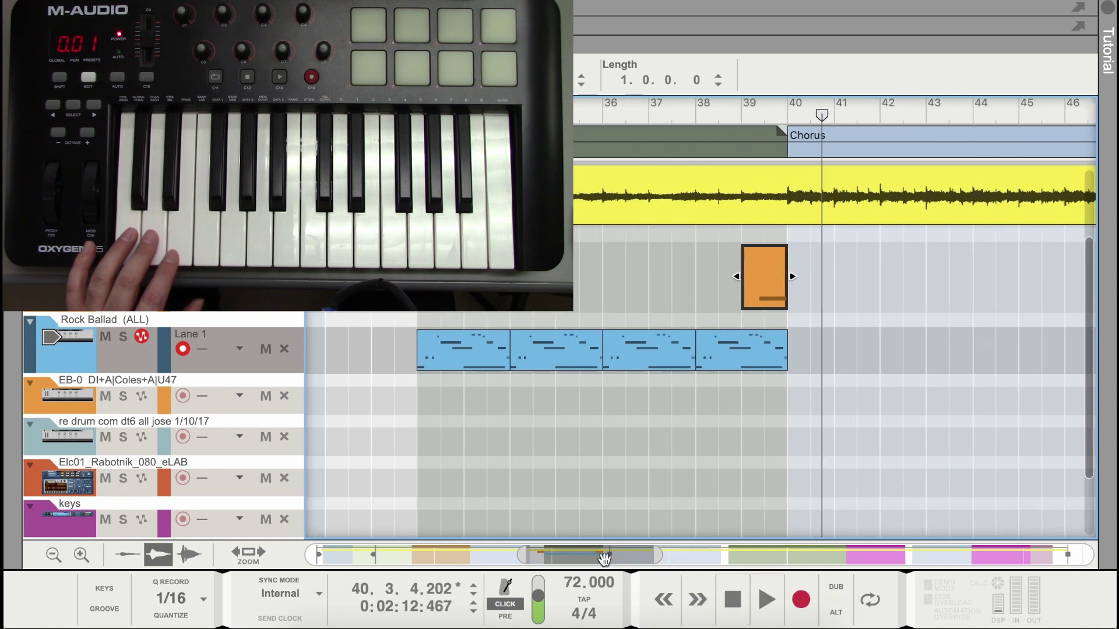
left_click_drag(524, 554, 565, 554)
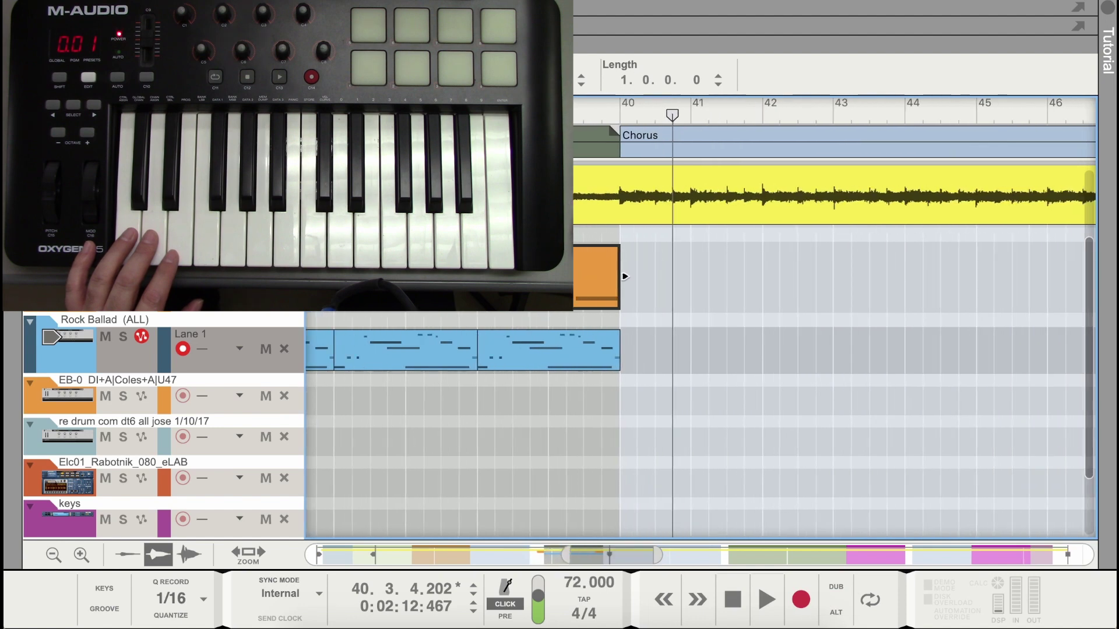
left_click(621, 116)
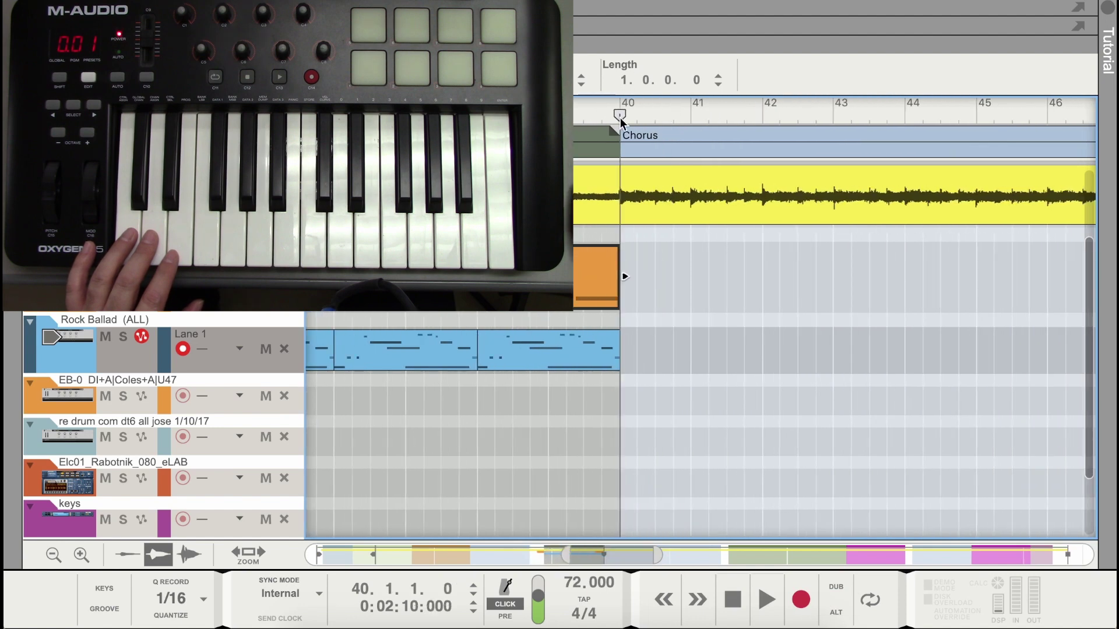
left_click(766, 600)
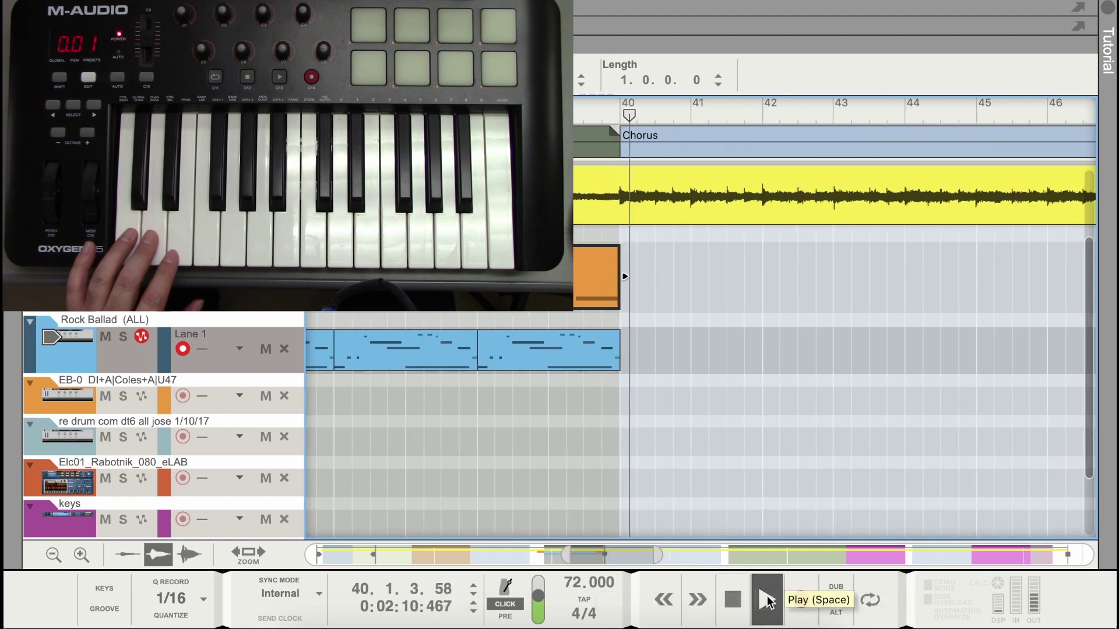
left_click(732, 606)
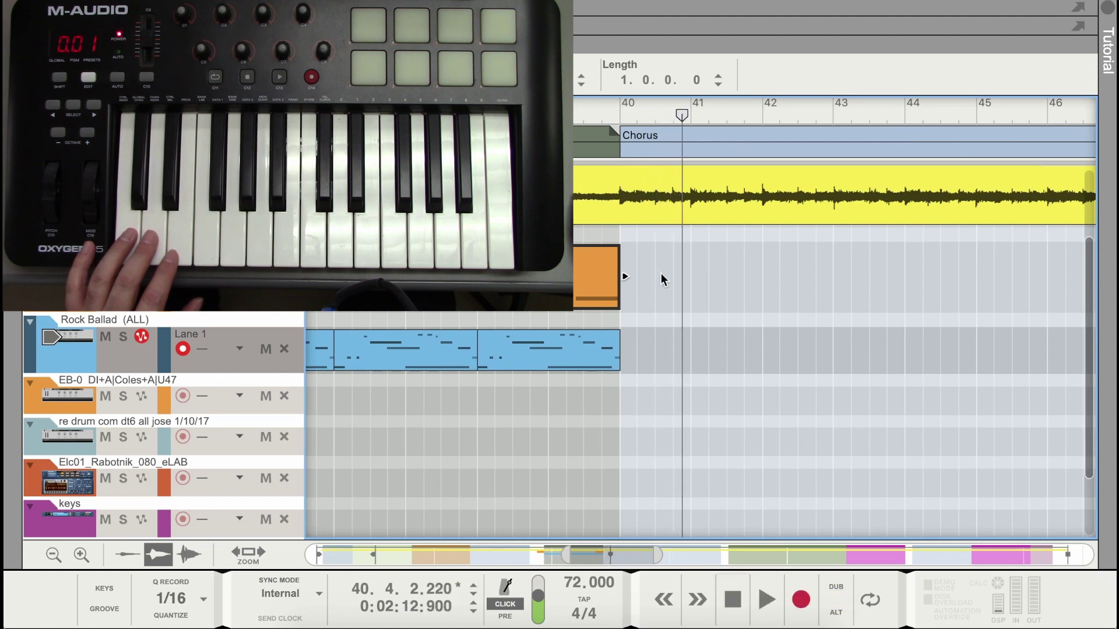
left_click(766, 600)
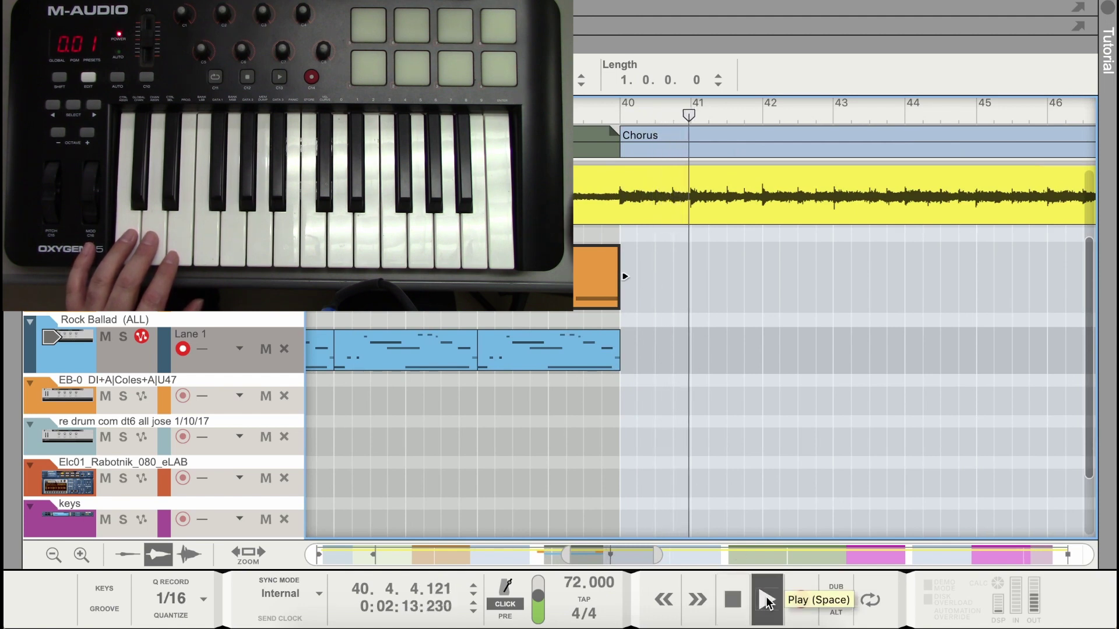
left_click(733, 600)
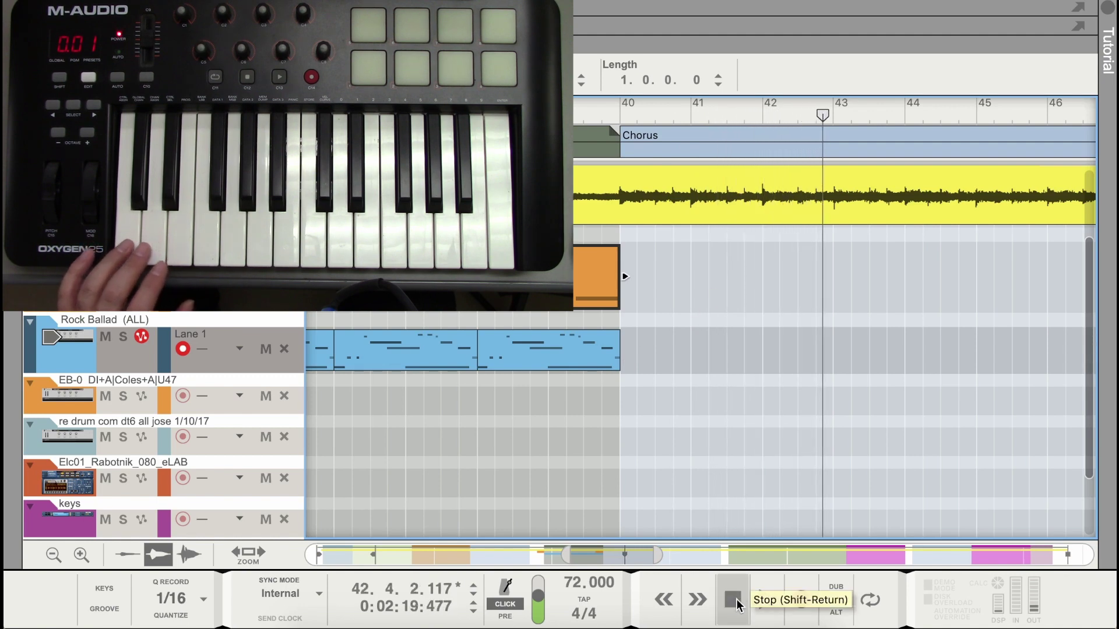
left_click(621, 115)
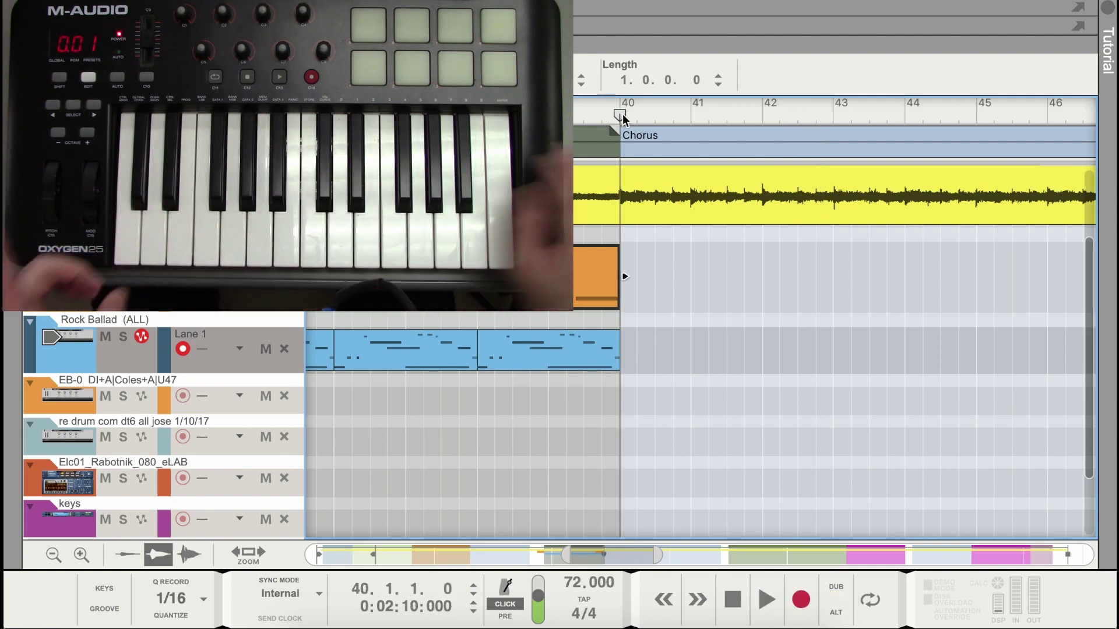
Listen to the opening bar of the Chorus and record drums on the Rock Ballad track from bar 39 into bar 42
left_click(755, 607)
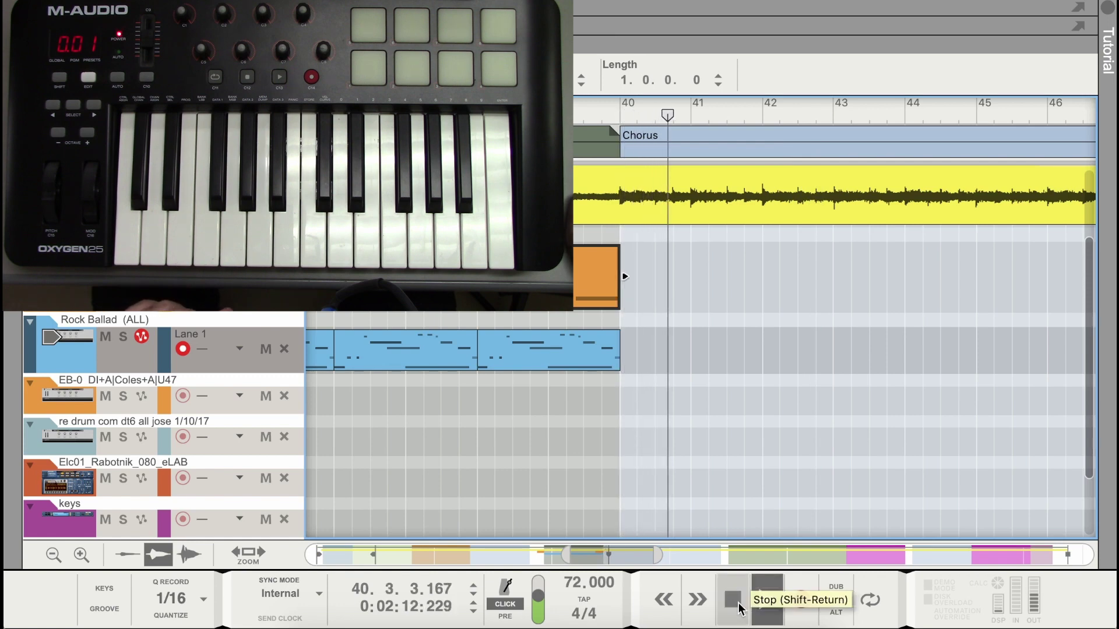
left_click(738, 603)
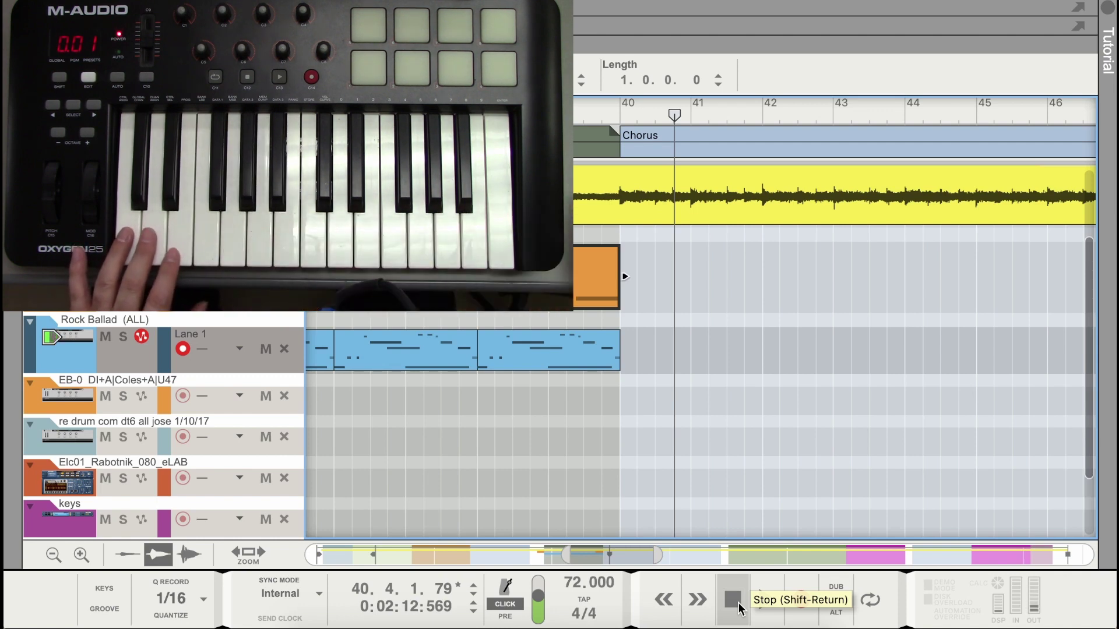
key("shift+Return")
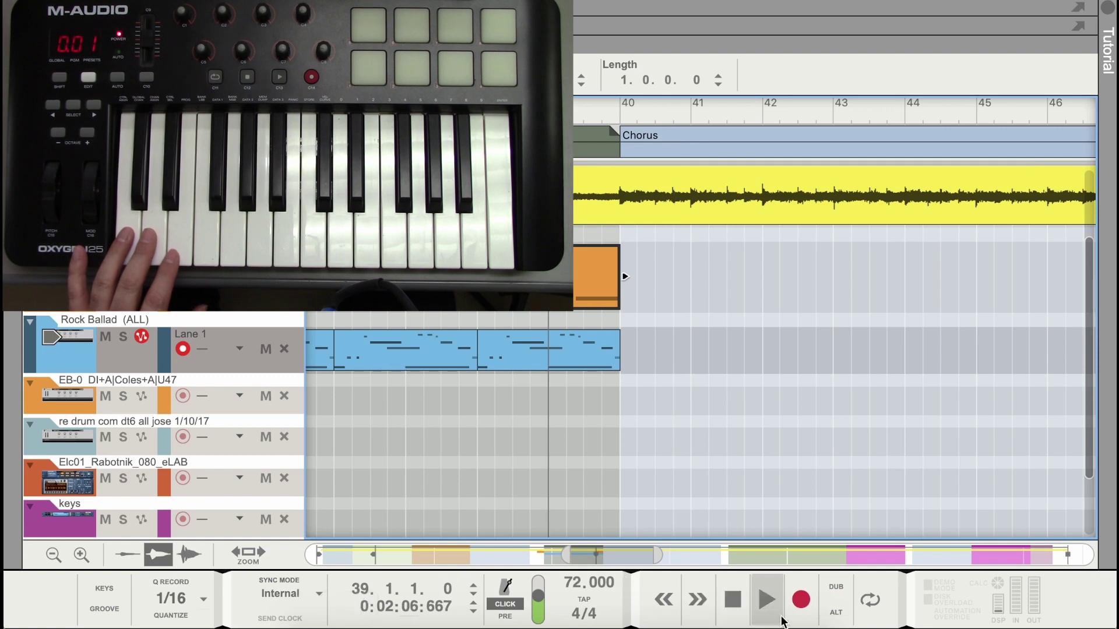
left_click(802, 612)
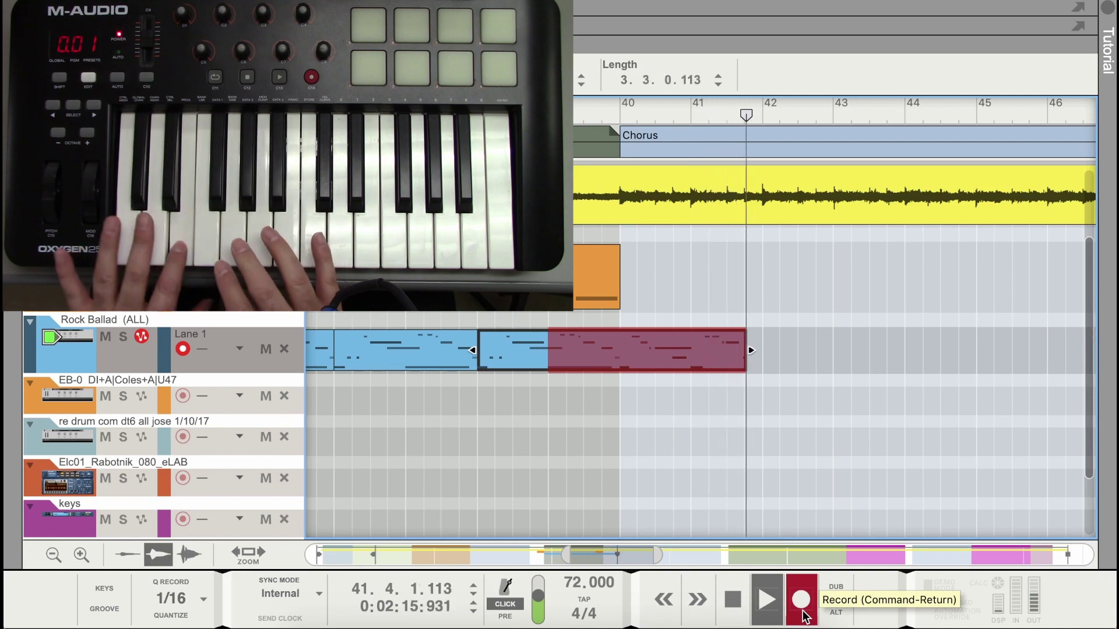
left_click(732, 600)
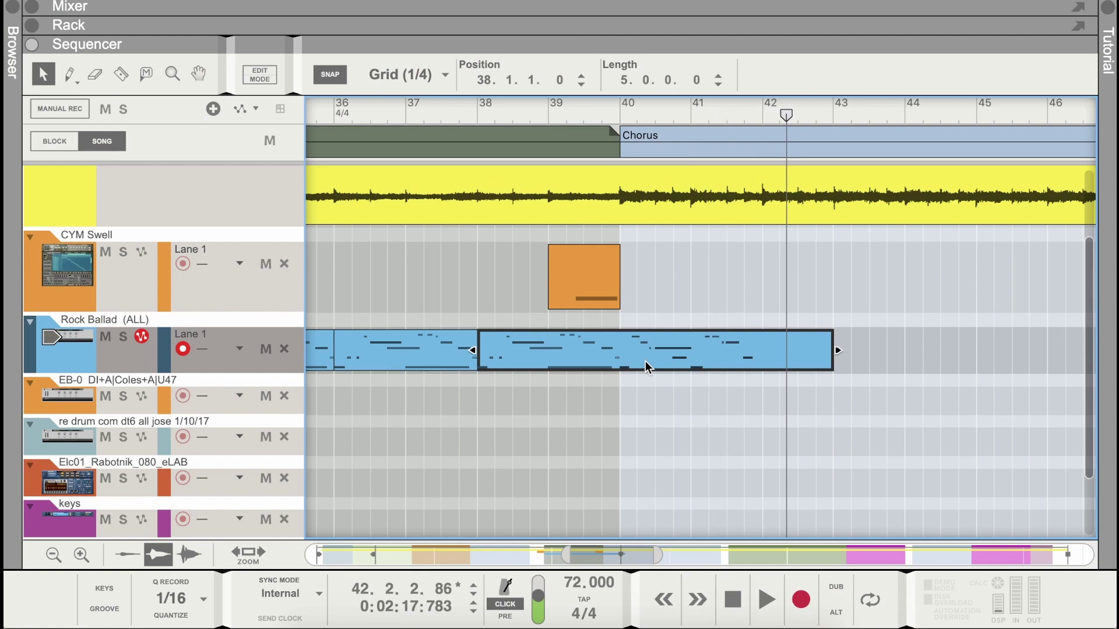
Play back the first bar of the recorded Chorus drums from bar 40
left_click(618, 113)
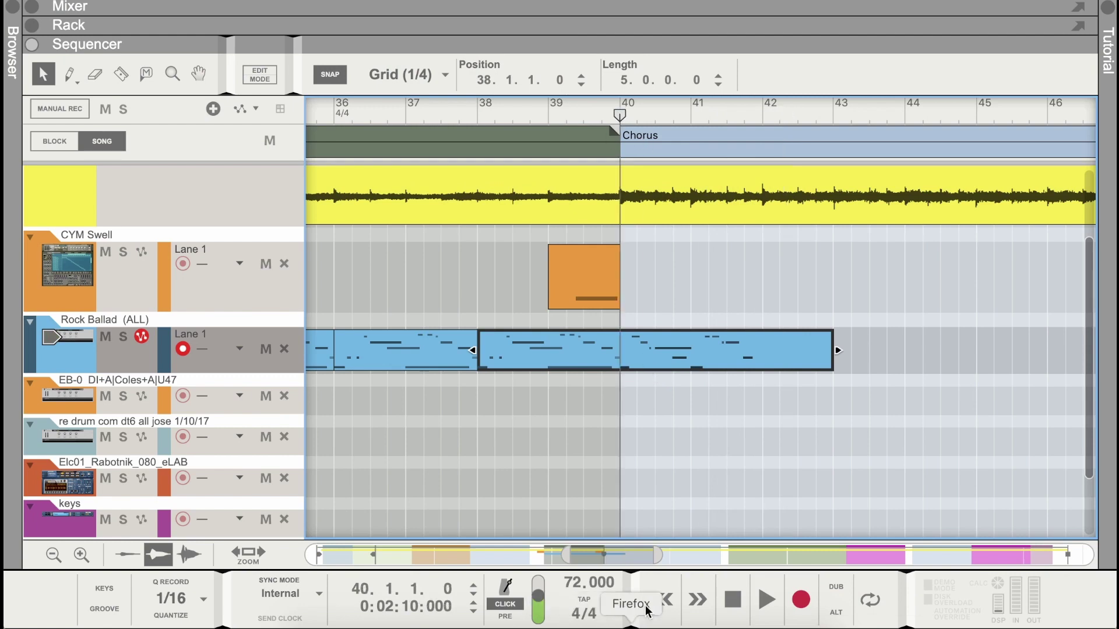
left_click(766, 604)
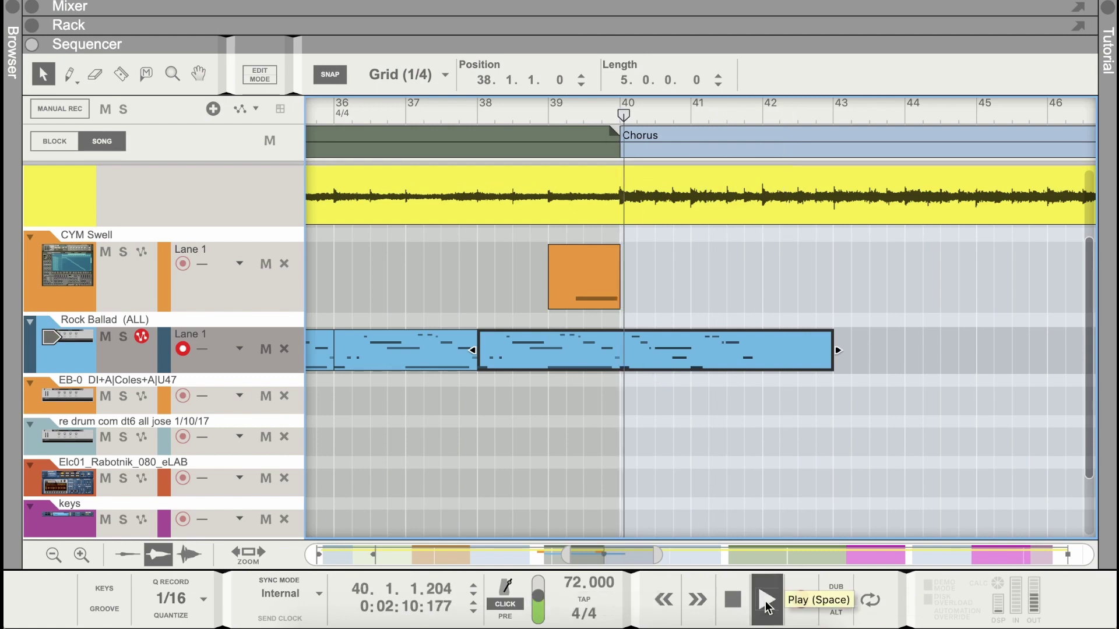
left_click(736, 593)
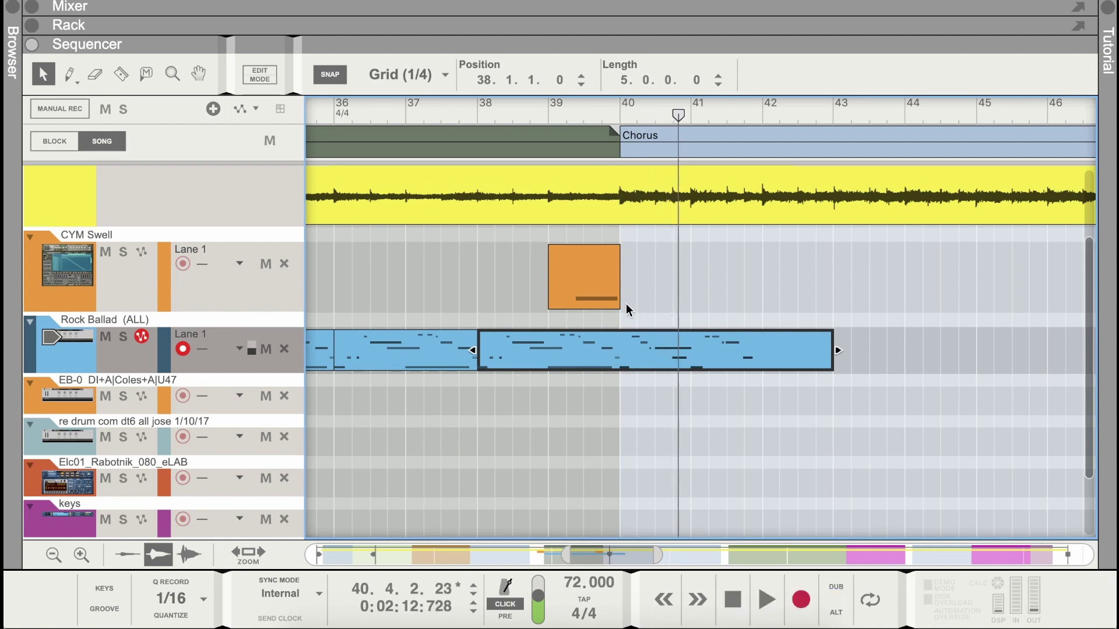
Open the recorded Rock Ballad clip for note editing and split it at bar 40 with the Razor tool
double_click(664, 346)
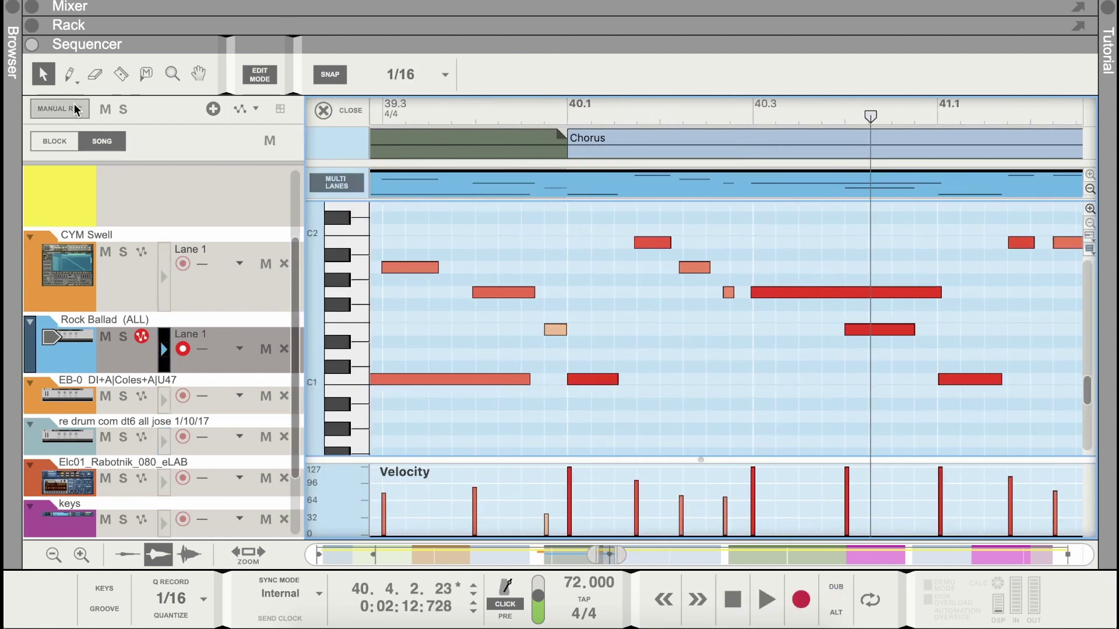
left_click(121, 74)
left_click(571, 189)
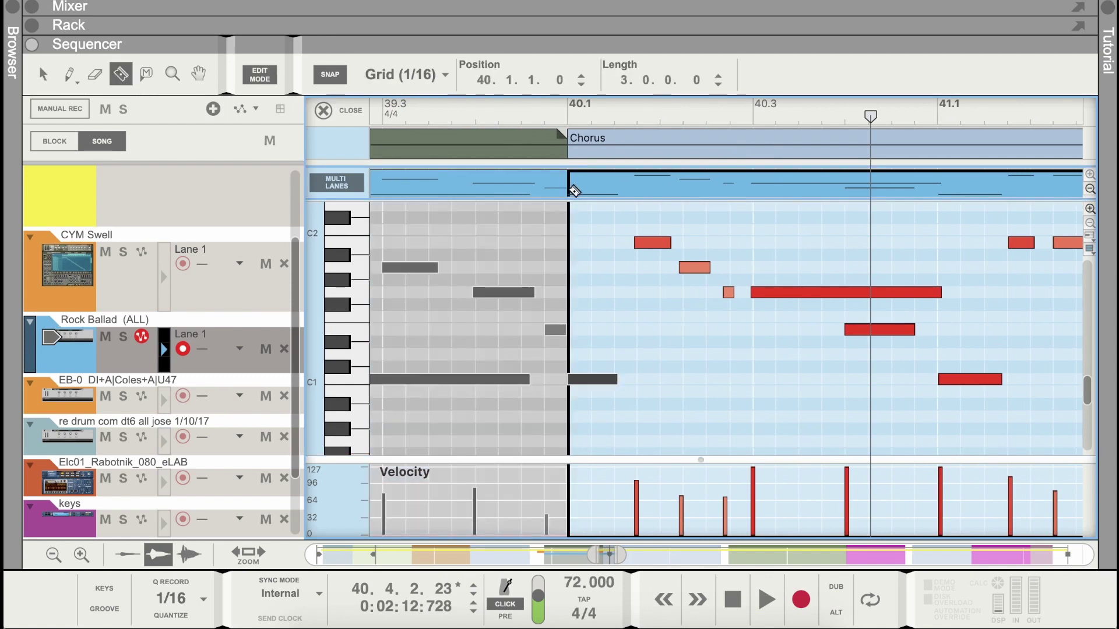
left_click(43, 74)
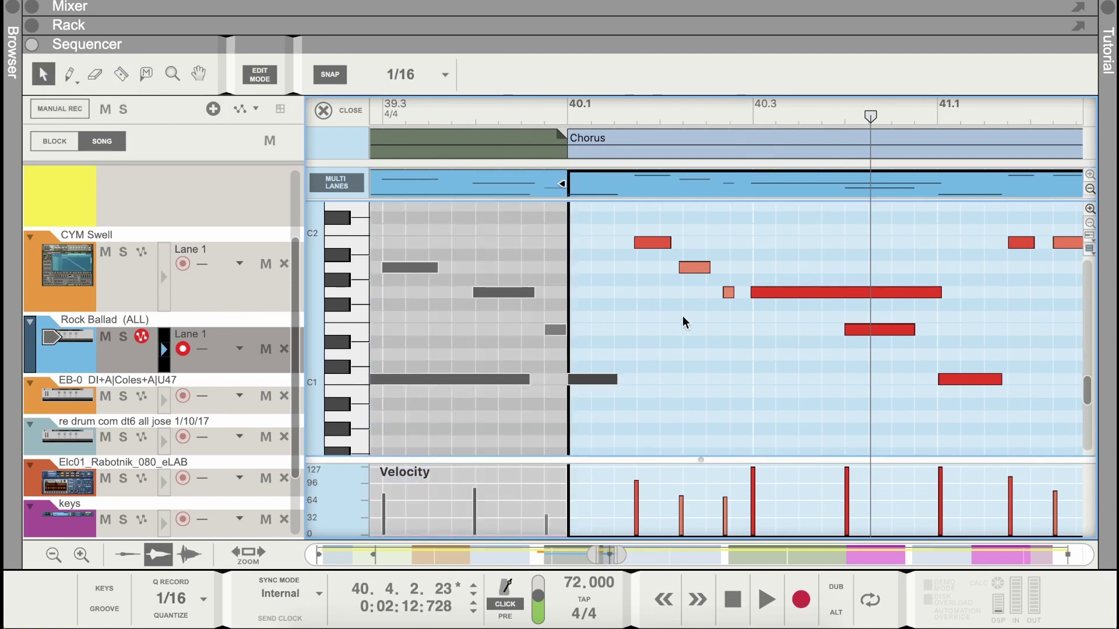
Turn off snapping and move the C1 note at the start of the Chorus to position 40.1.1.19
left_click(590, 380)
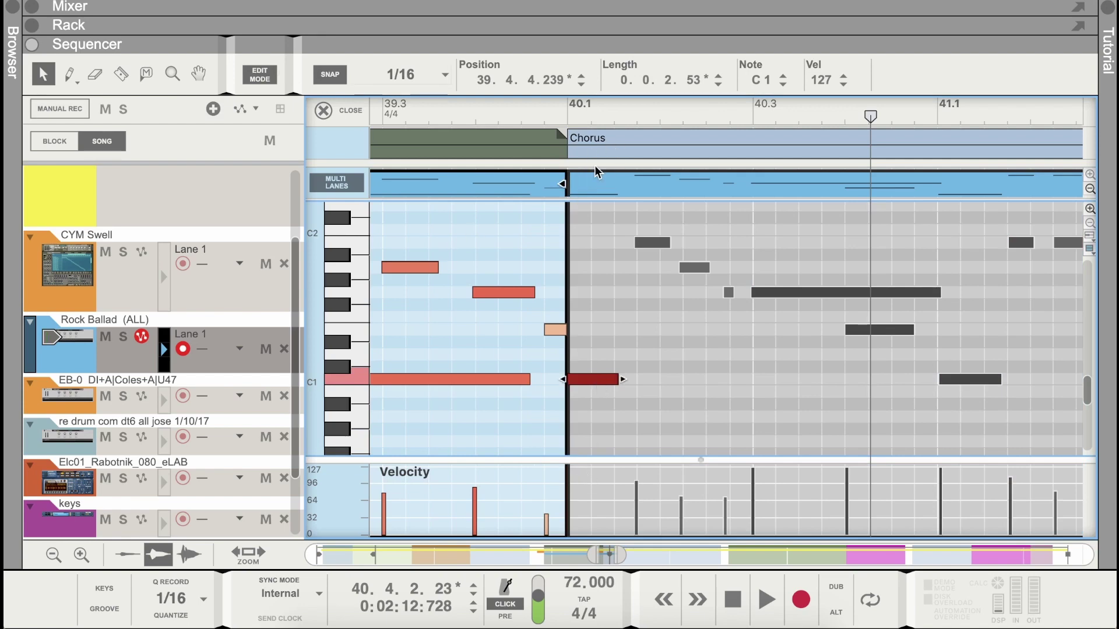
scroll(542, 210, "right", 4)
scroll(480, 308, "left", 2)
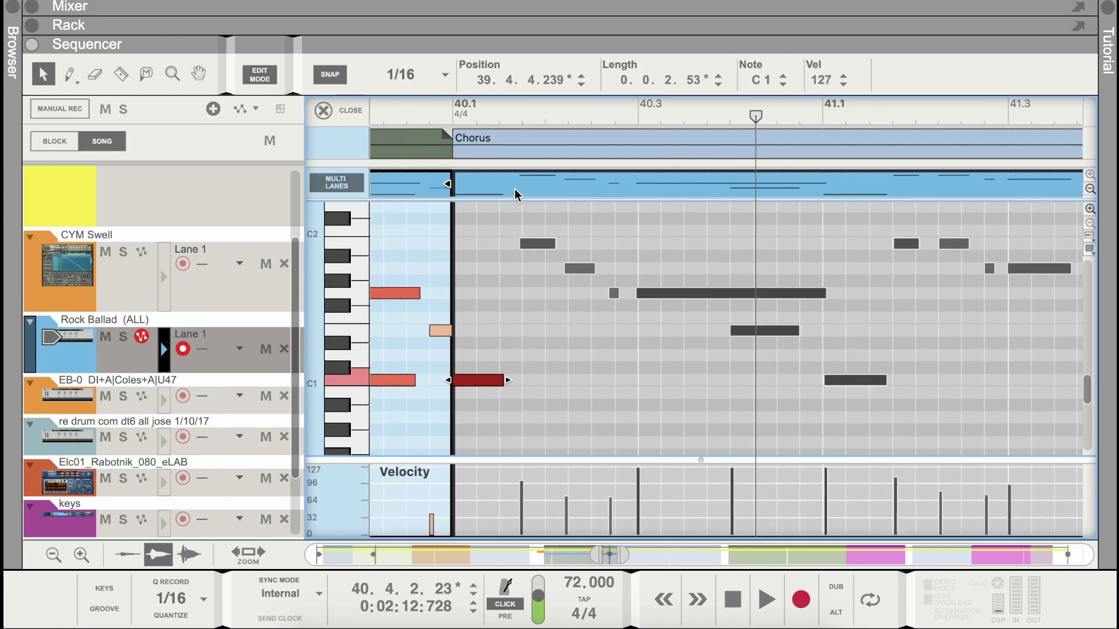
left_click(333, 73)
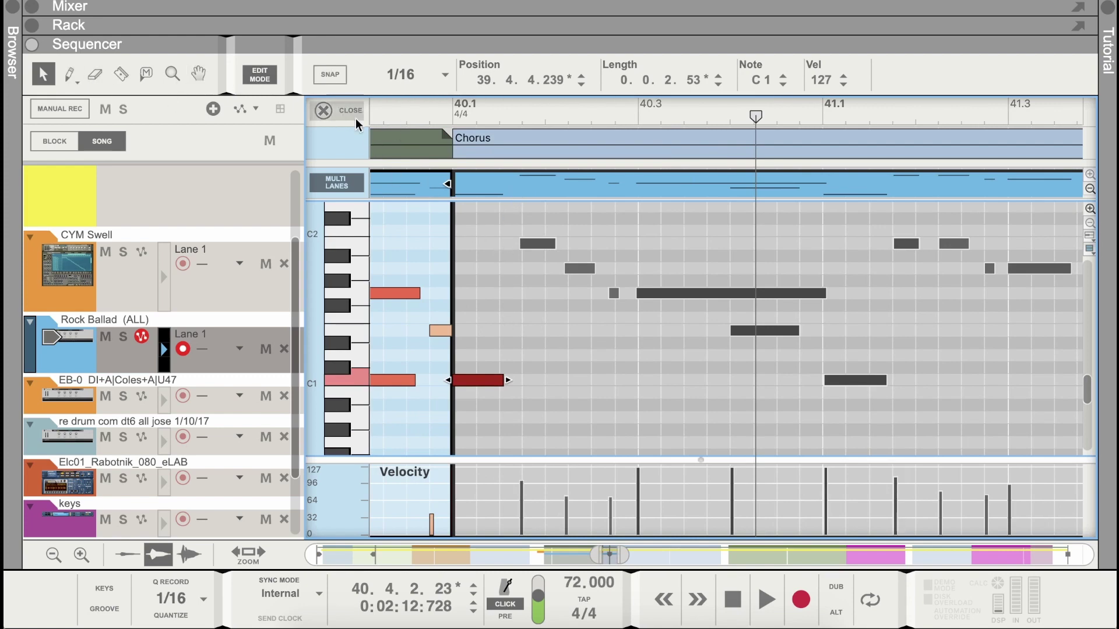
left_click_drag(467, 381, 469, 383)
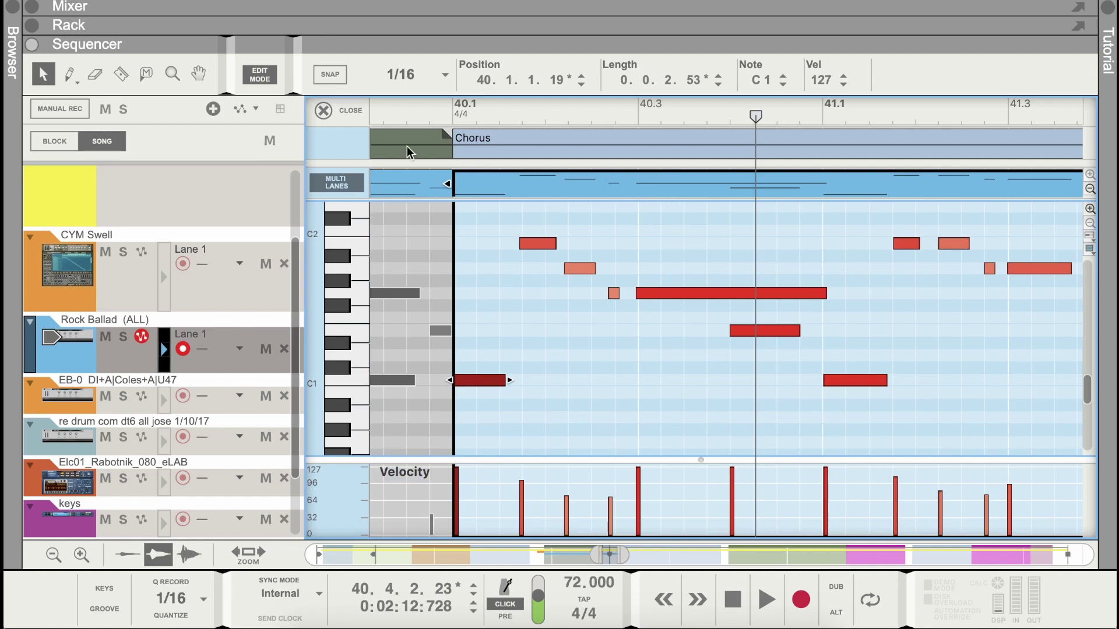
Lower the velocity of the first C1 note in the Chorus to 109 and play bar 40 from just before its start
left_click(437, 116)
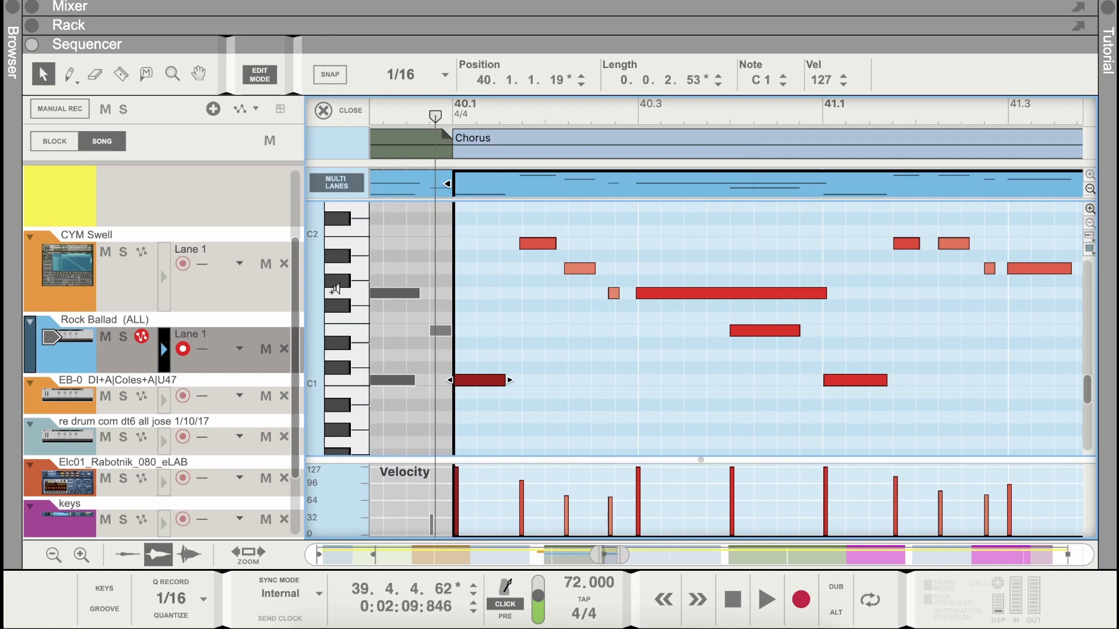
left_click(70, 75)
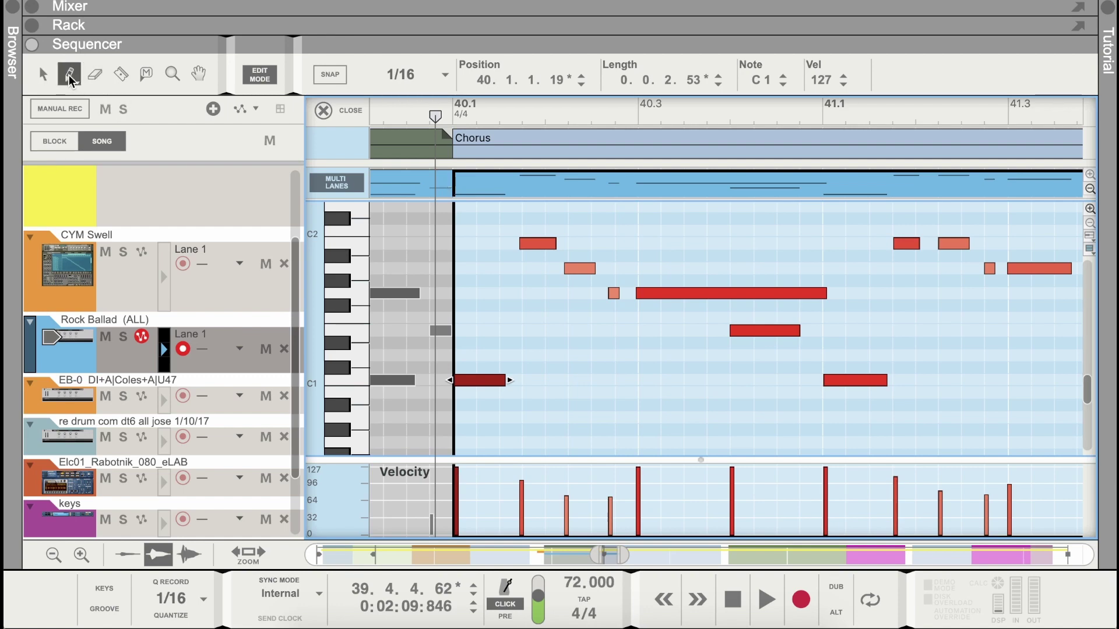
left_click(460, 469)
left_click(450, 114)
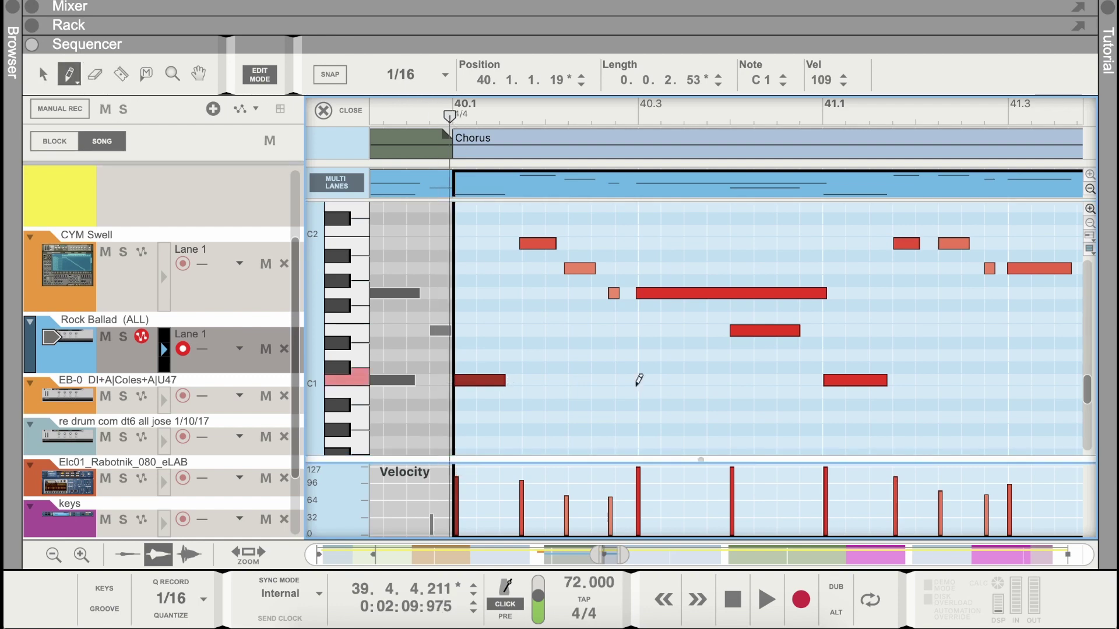
left_click(766, 606)
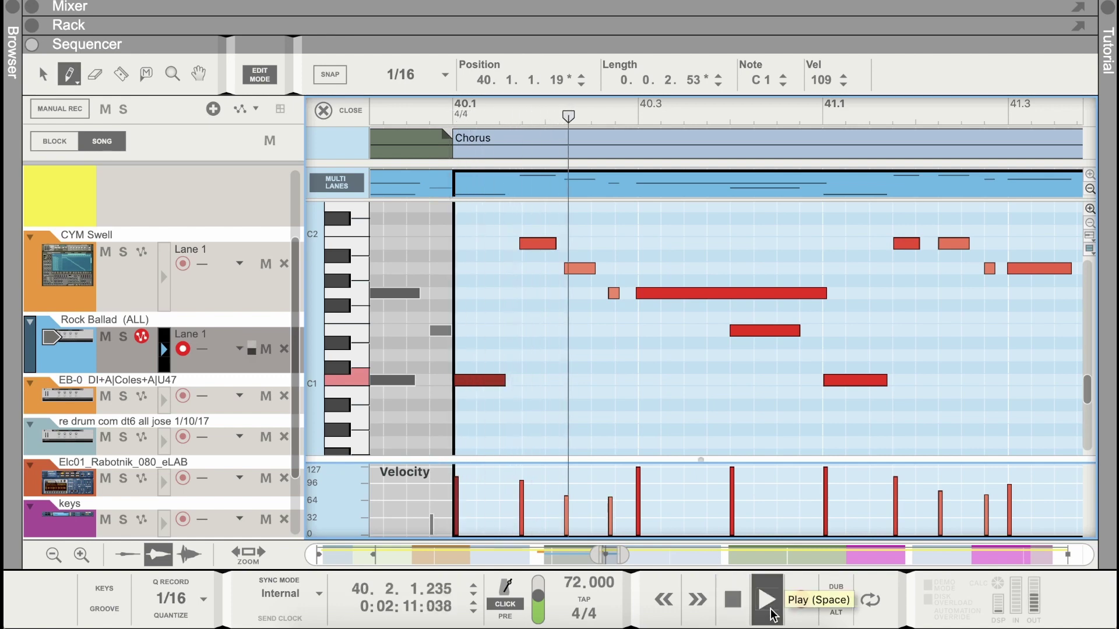
left_click(732, 599)
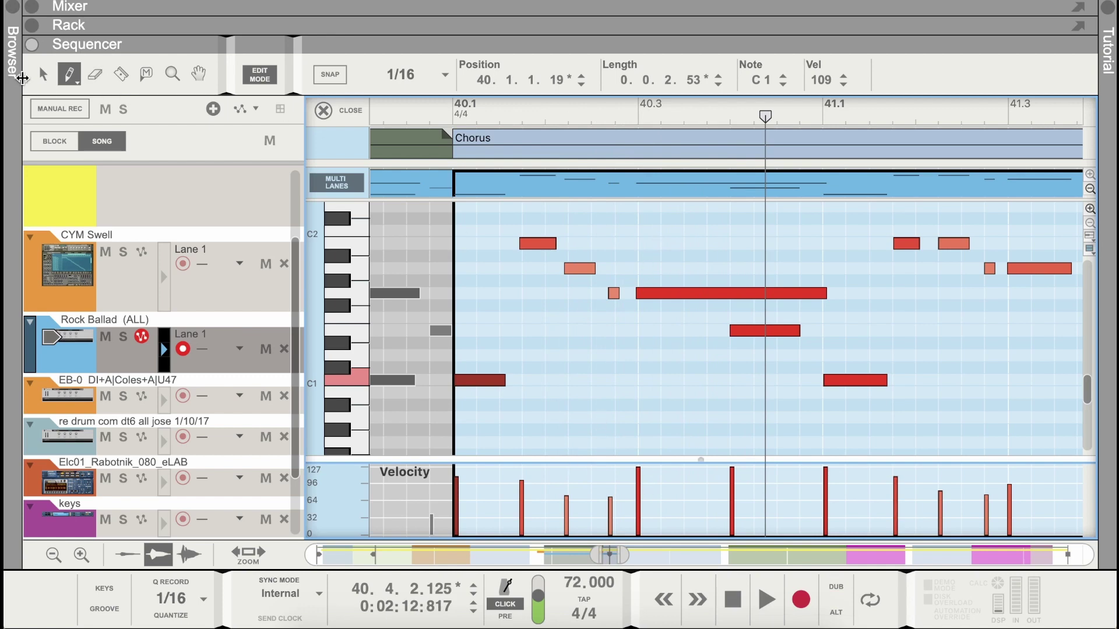
Move the long G1 note to position 40.3.1.6 and lower its velocity to 106
key("q")
left_click_drag(661, 293, 661, 291)
left_click(337, 72)
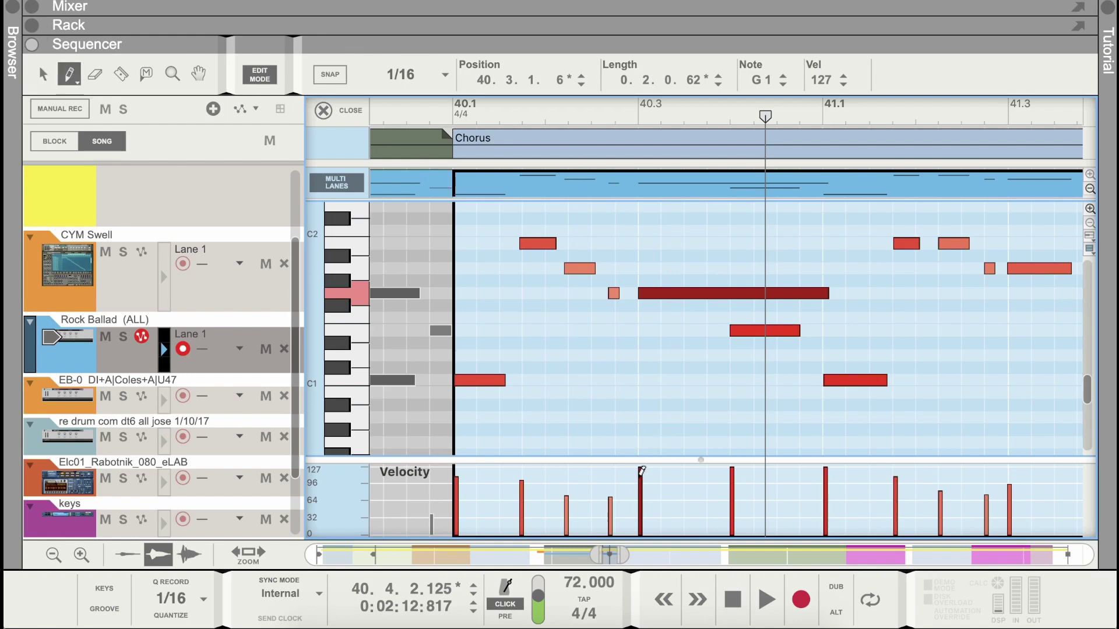
left_click_drag(641, 471, 647, 472)
Listen twice to the edited drum notes from just before bar 40
left_click(447, 116)
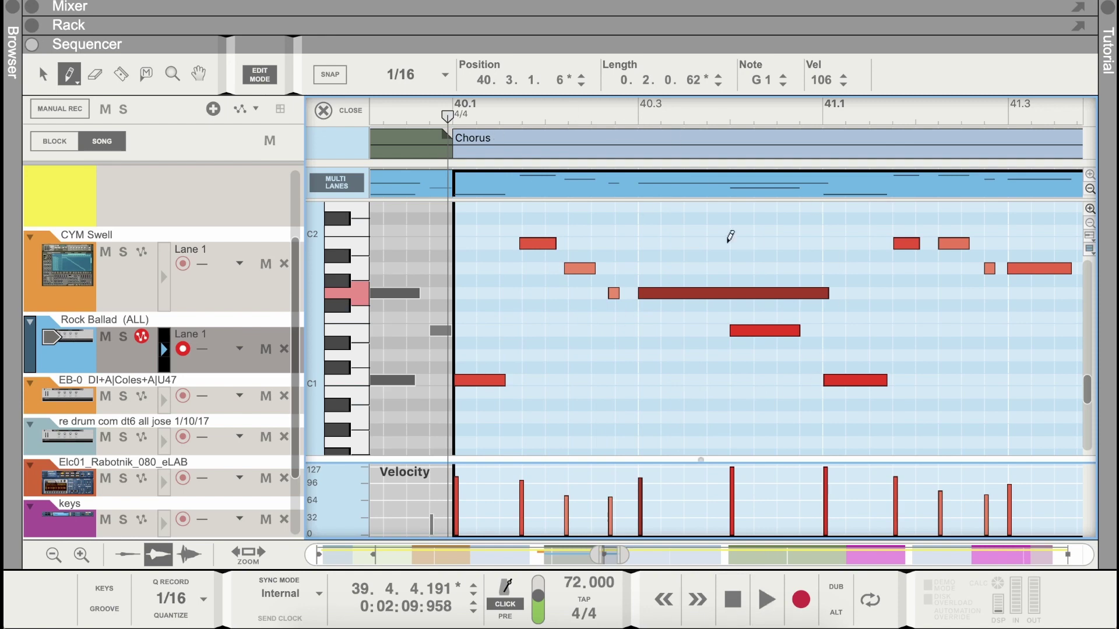
left_click(765, 600)
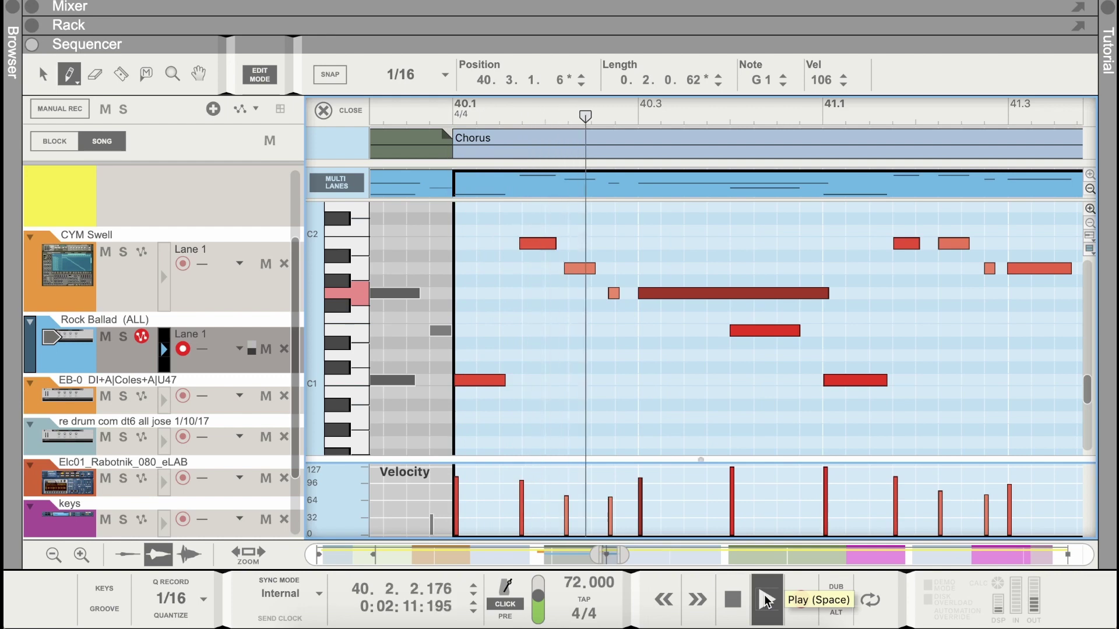
key("space")
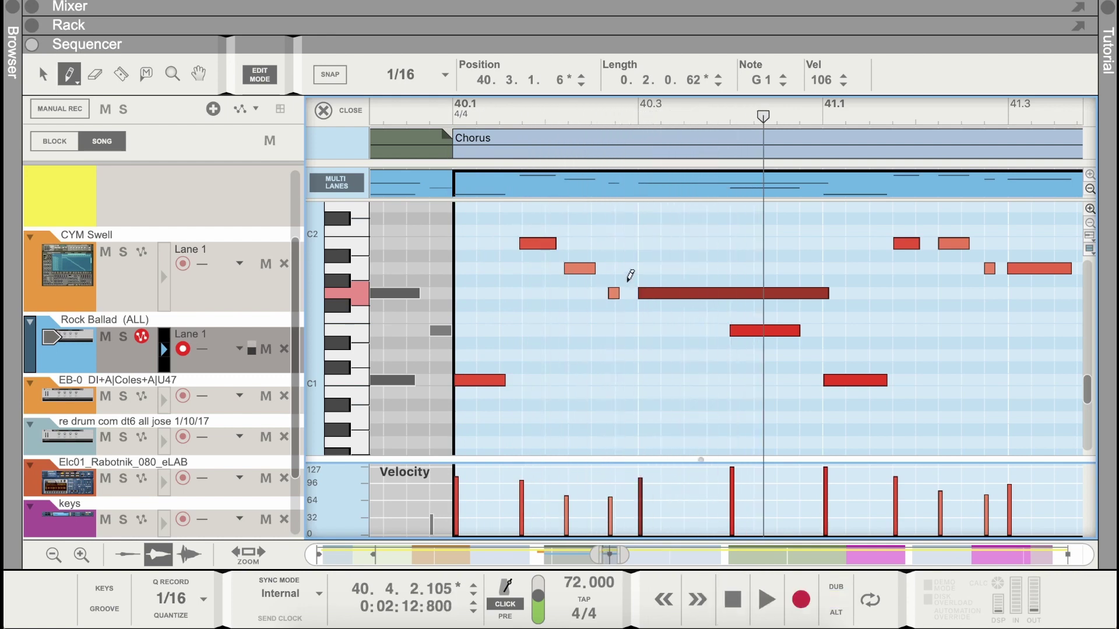
left_click(453, 117)
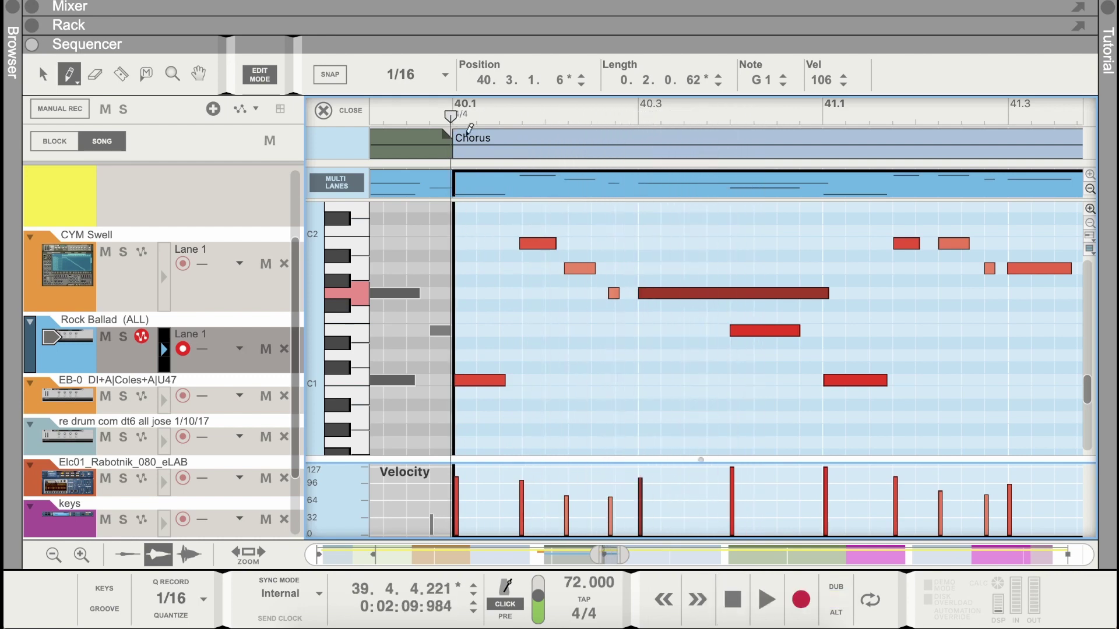
left_click(766, 601)
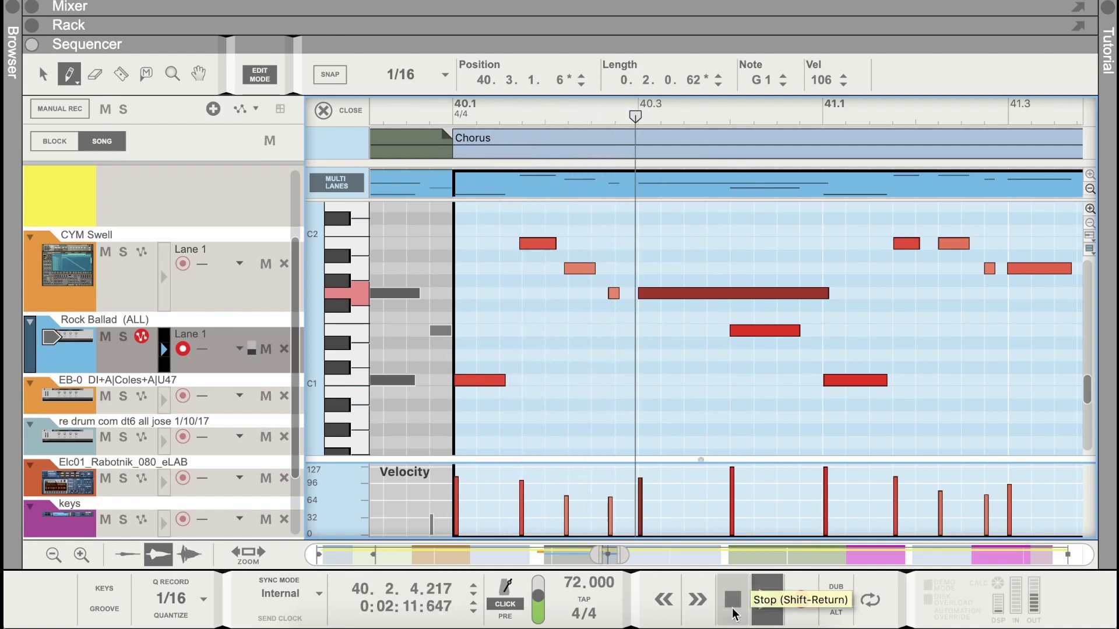
left_click(765, 602)
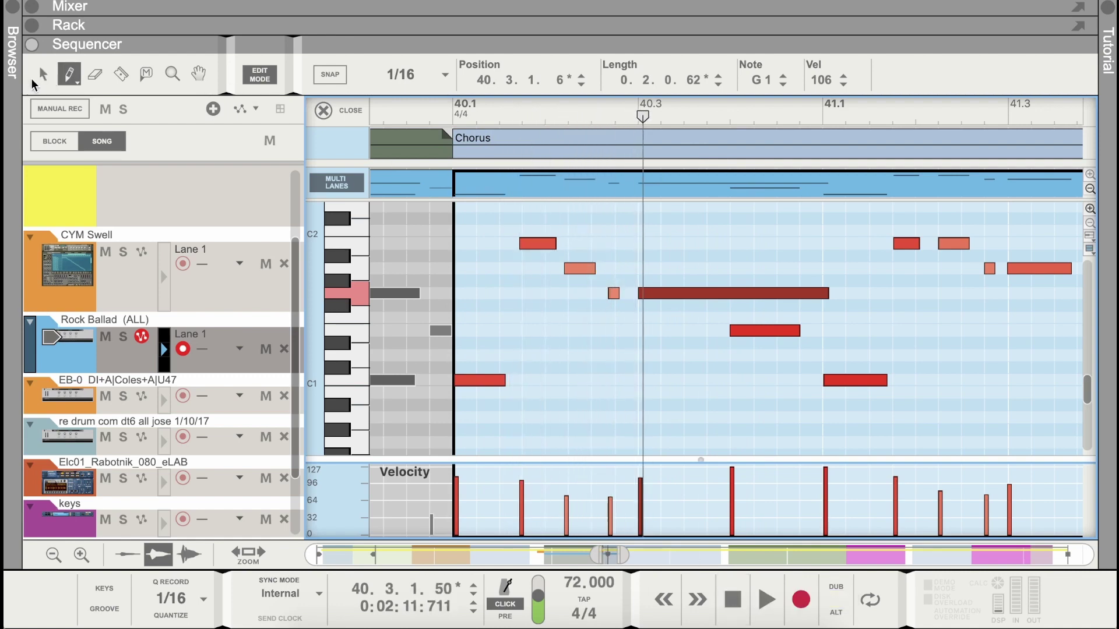
Move the short G1 note to position 40.2.4.3 and play bar 40 from just before its start
left_click(42, 77)
left_click_drag(616, 294, 622, 292)
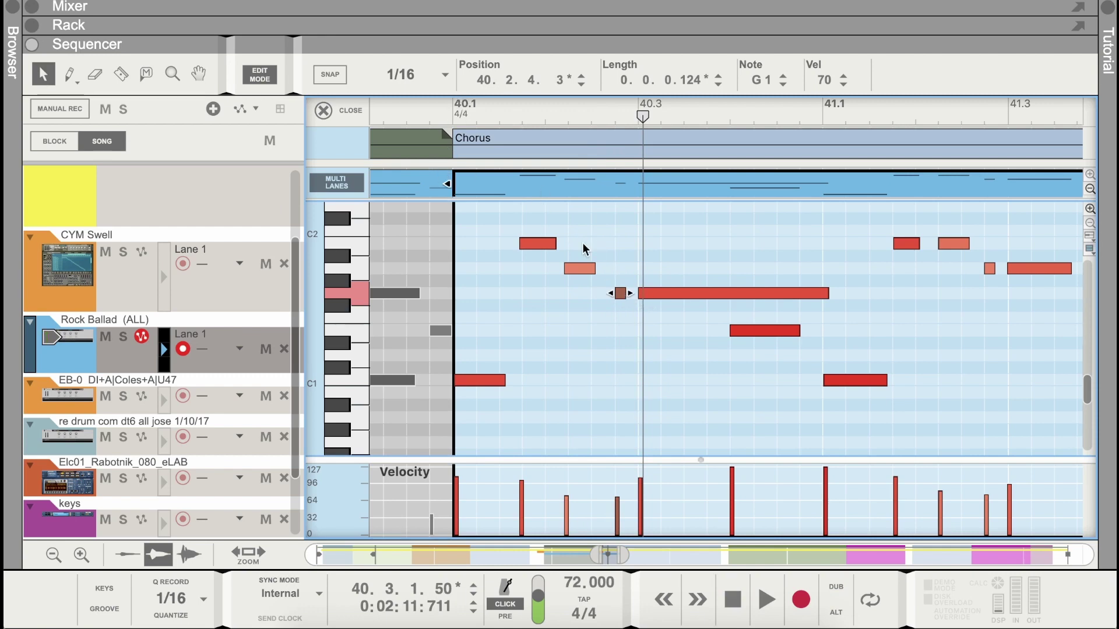
left_click(442, 114)
left_click(766, 601)
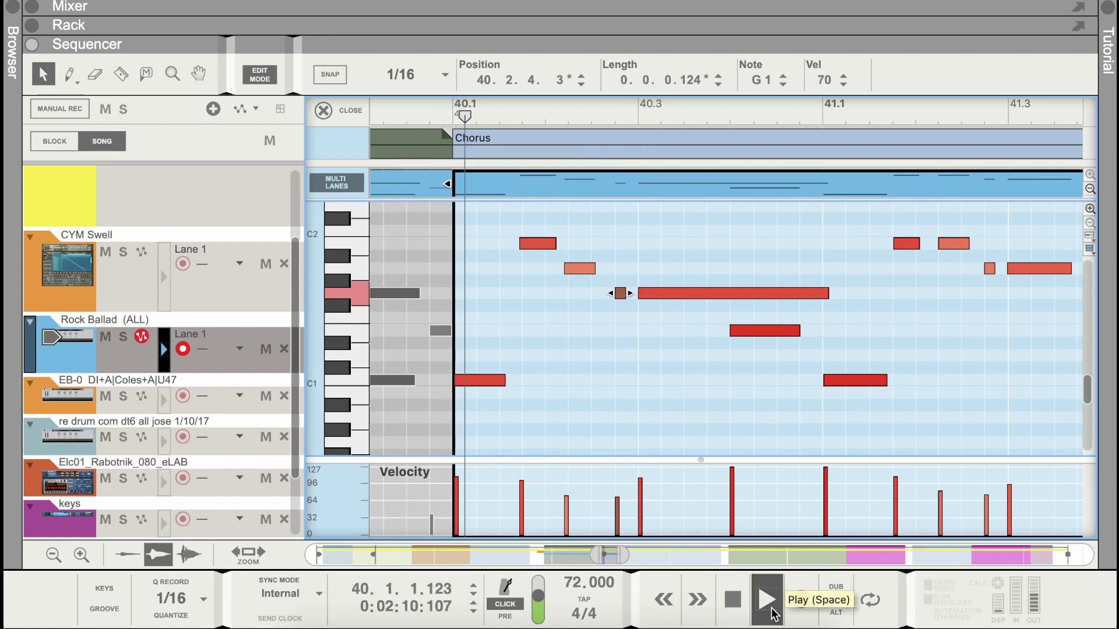
left_click(735, 604)
Nudge the first A1 note in bar 40 slightly later, move the B1 note to 40.1.3.229, and play the bar
left_click_drag(579, 268, 583, 268)
left_click_drag(530, 243, 532, 243)
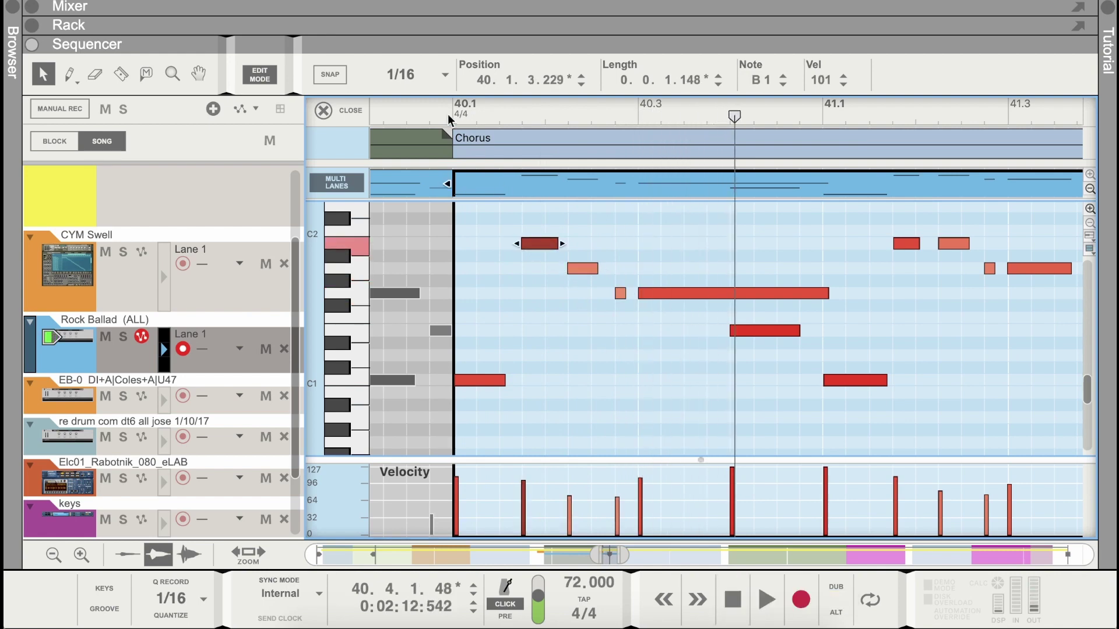
left_click(448, 113)
left_click(756, 604)
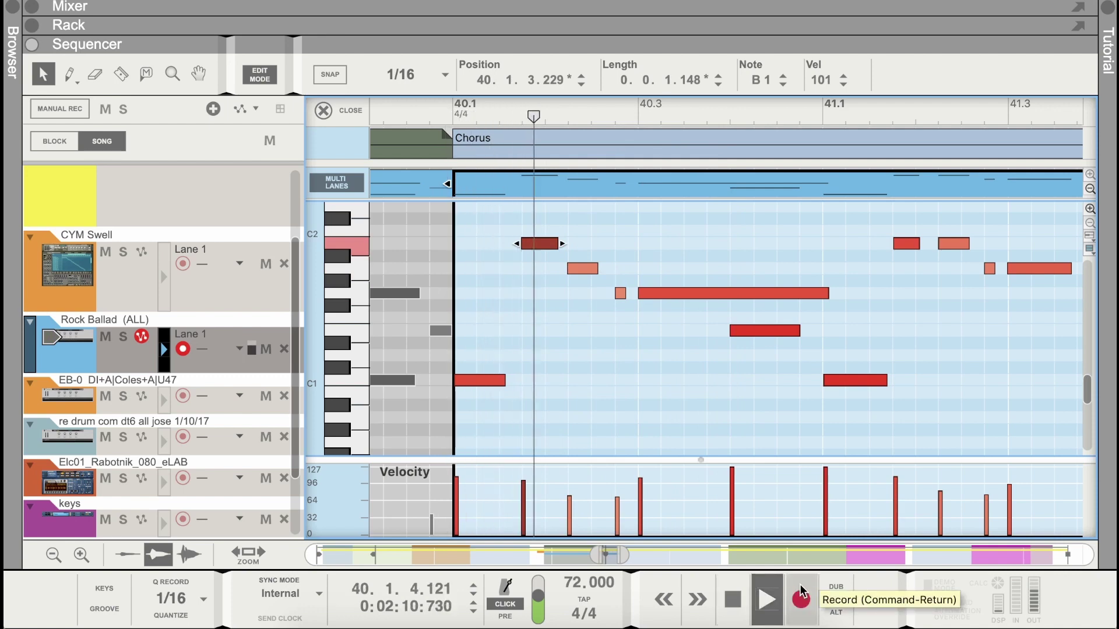
left_click(732, 600)
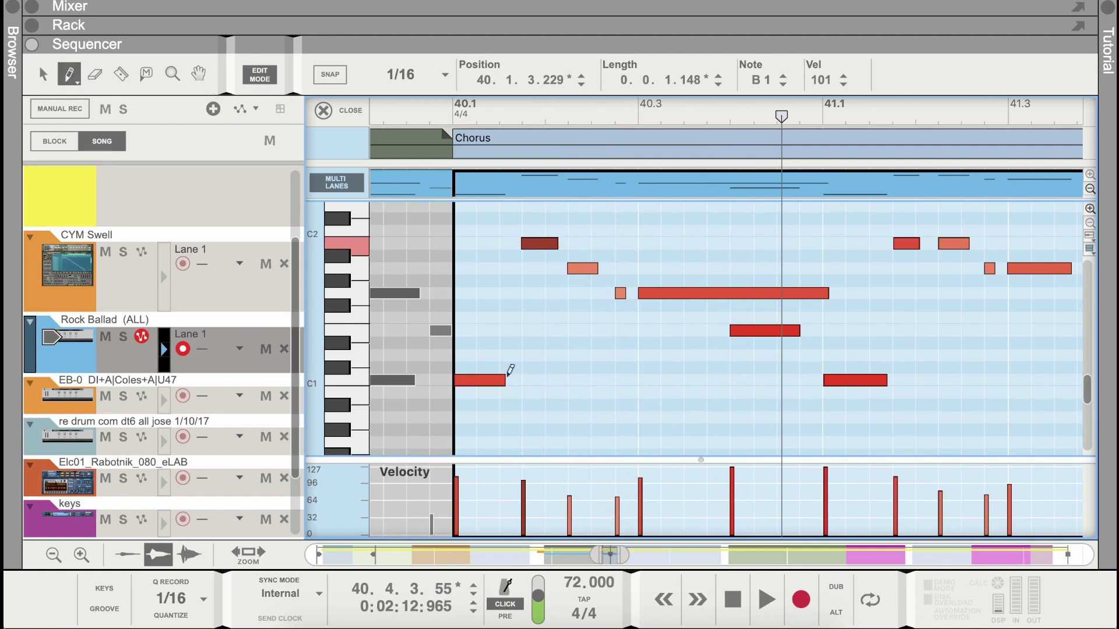
Raise the velocities of the short G1 and A1 notes in bar 40, set the B1 note's velocity to 93, and play the bar
left_click(617, 489)
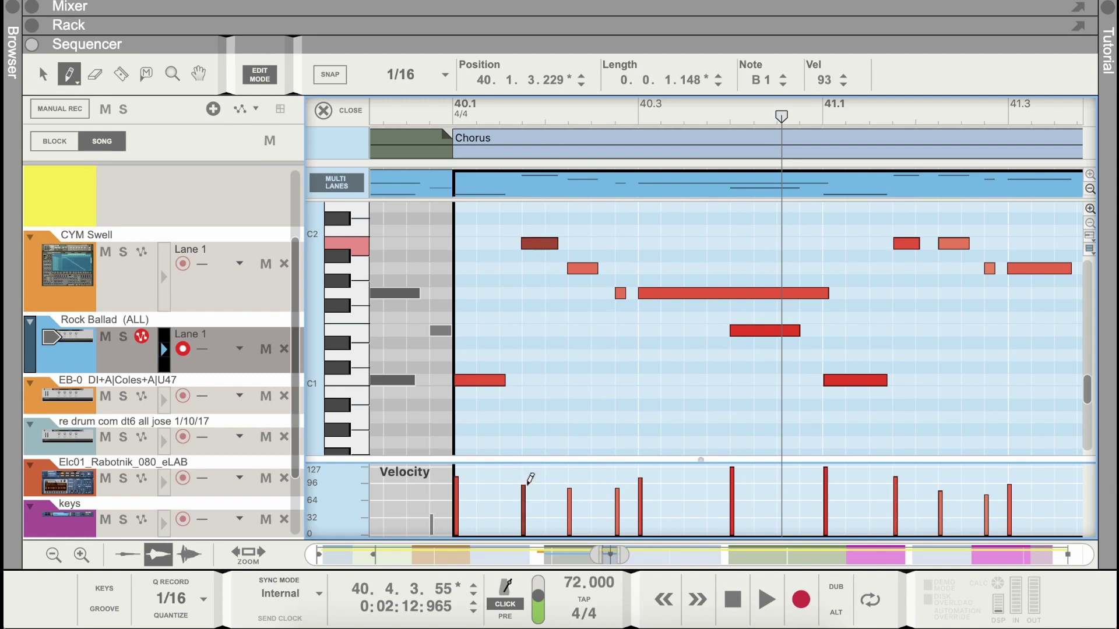
left_click(466, 110)
left_click(765, 600)
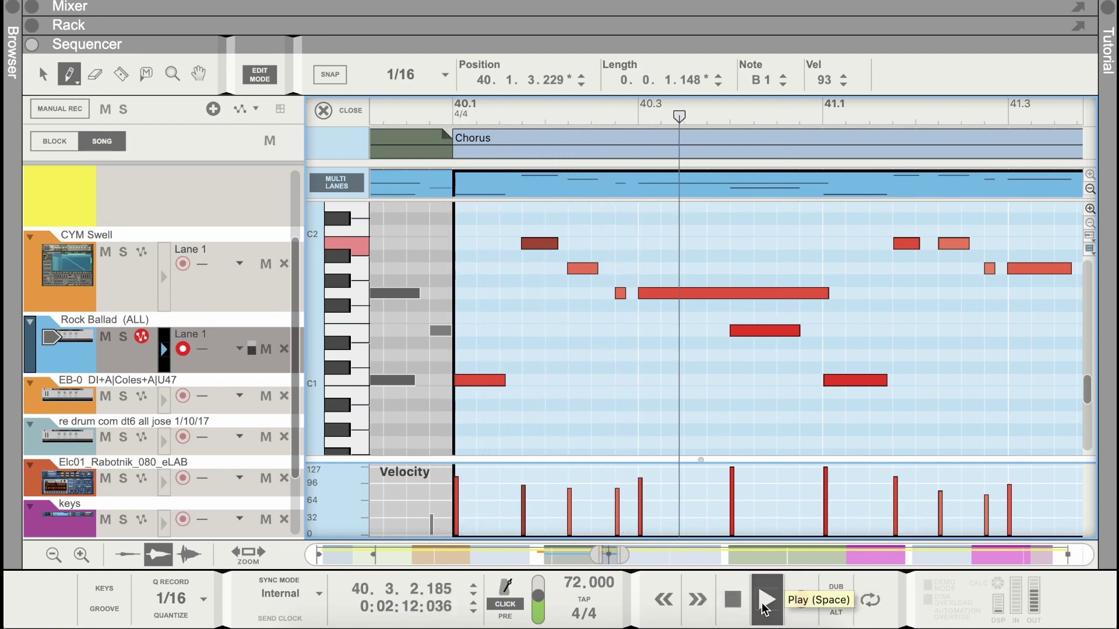
left_click(744, 609)
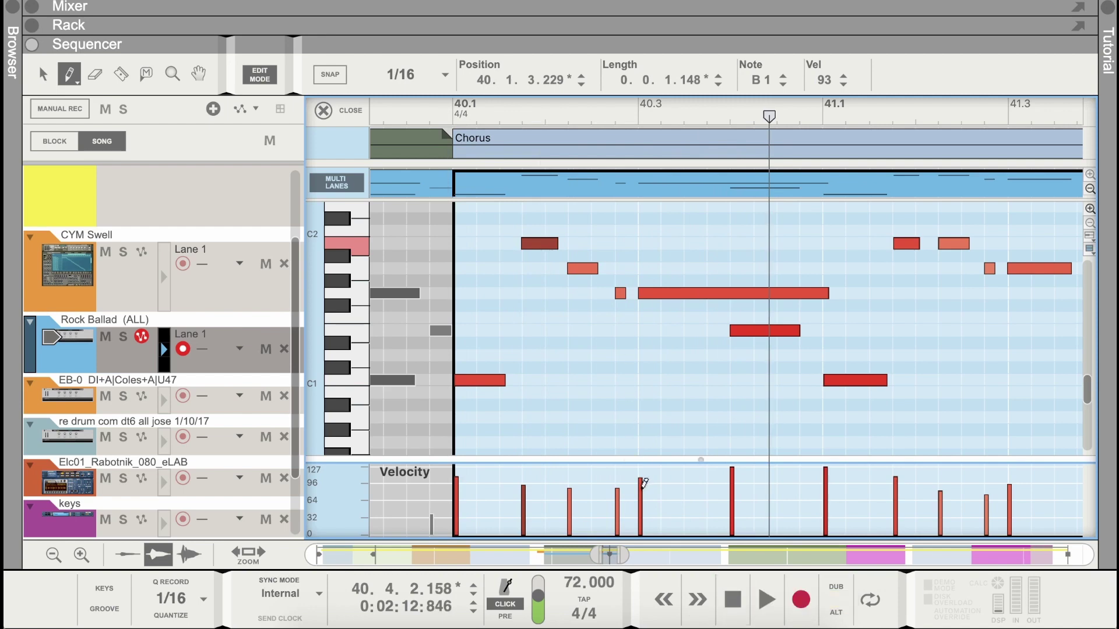
Play the Chorus drum notes from the start of bar 40 into bar 41
left_click(449, 123)
left_click(766, 599)
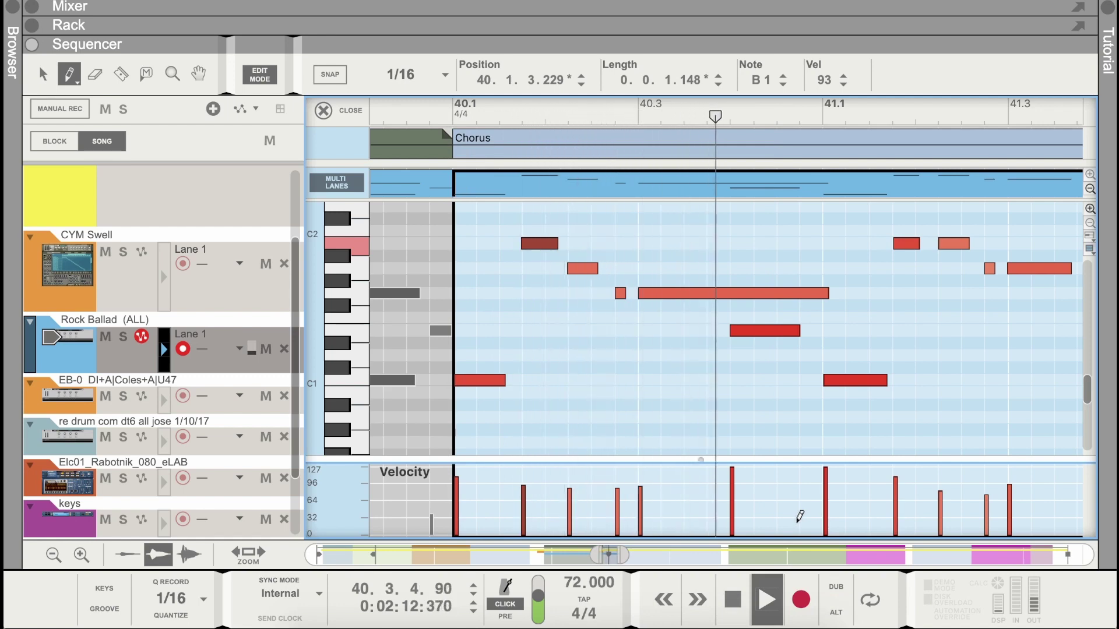
left_click(733, 600)
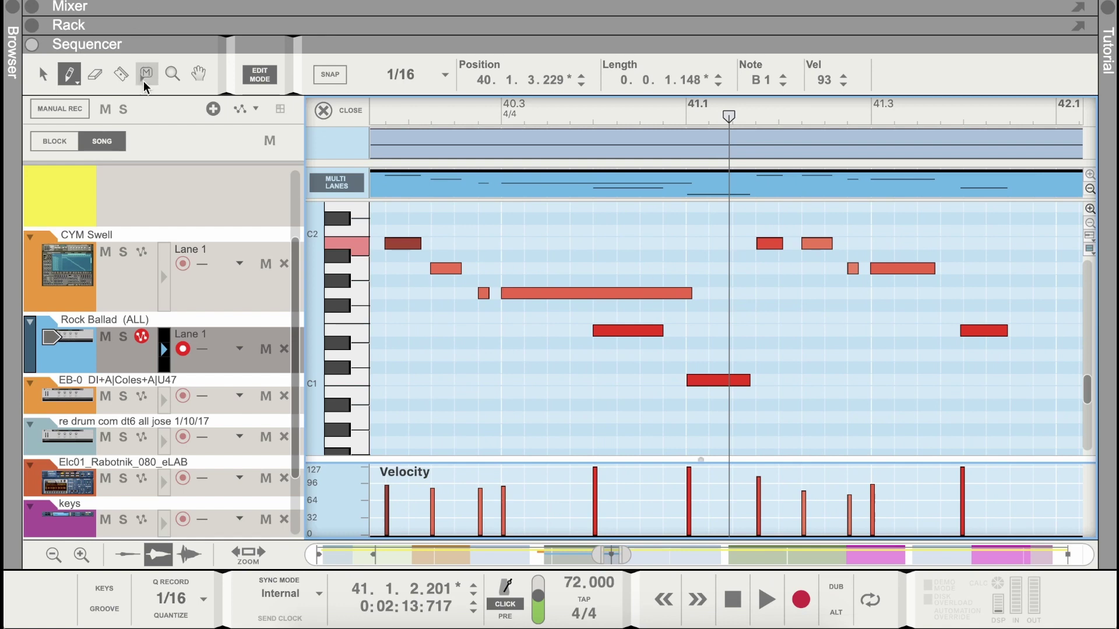
Shorten the long G1 note at position 40.3 to length 0.1.3.213 and play from just before bar 41
left_click(43, 74)
left_click(673, 293)
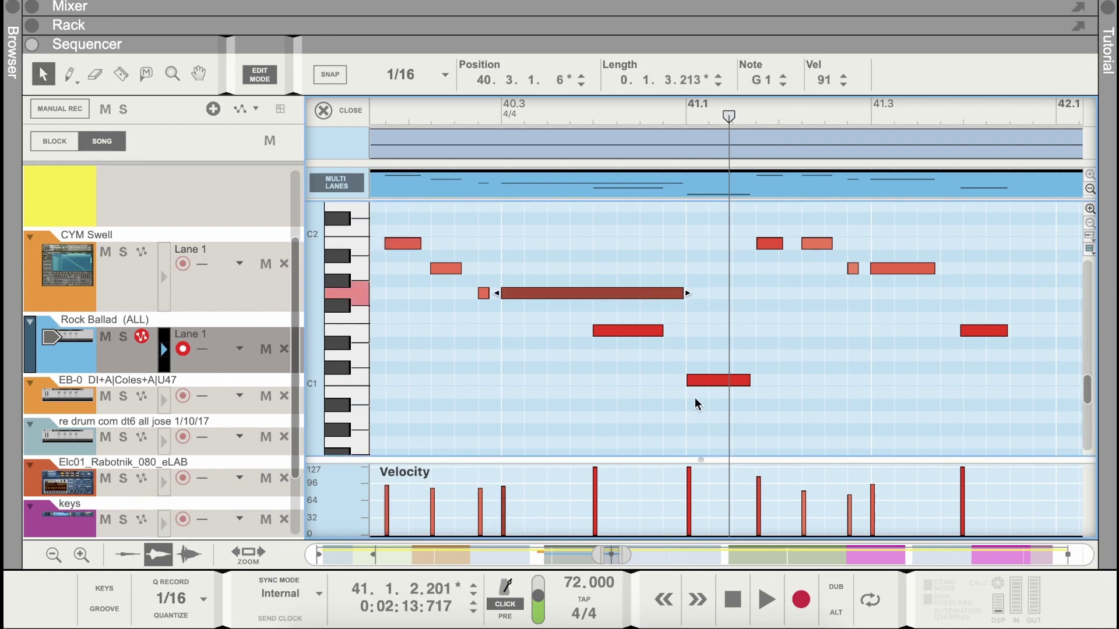
left_click(674, 107)
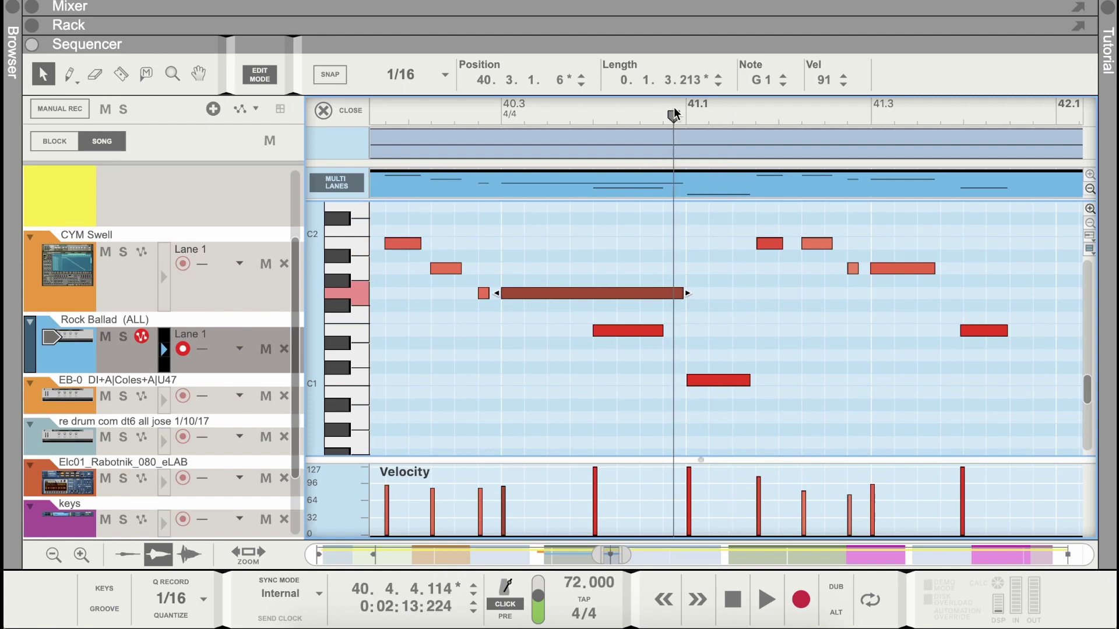
left_click(773, 600)
left_click(732, 600)
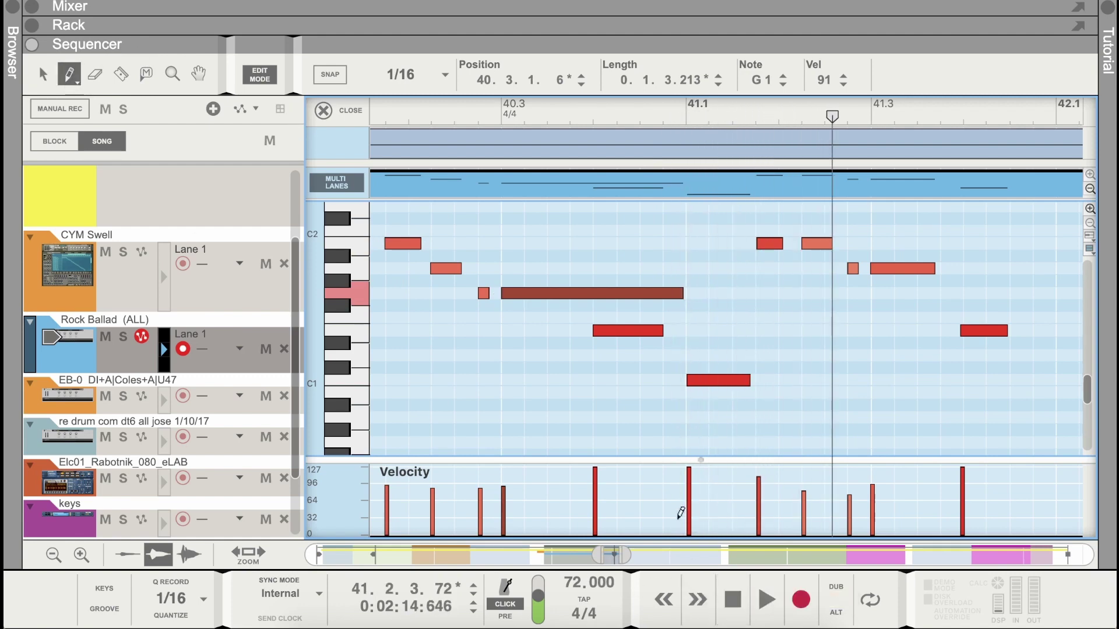
Lower the velocities of bar 41's C1 and E1 notes, setting the E1 to 119, and play bar 41
left_click_drag(689, 473, 701, 477)
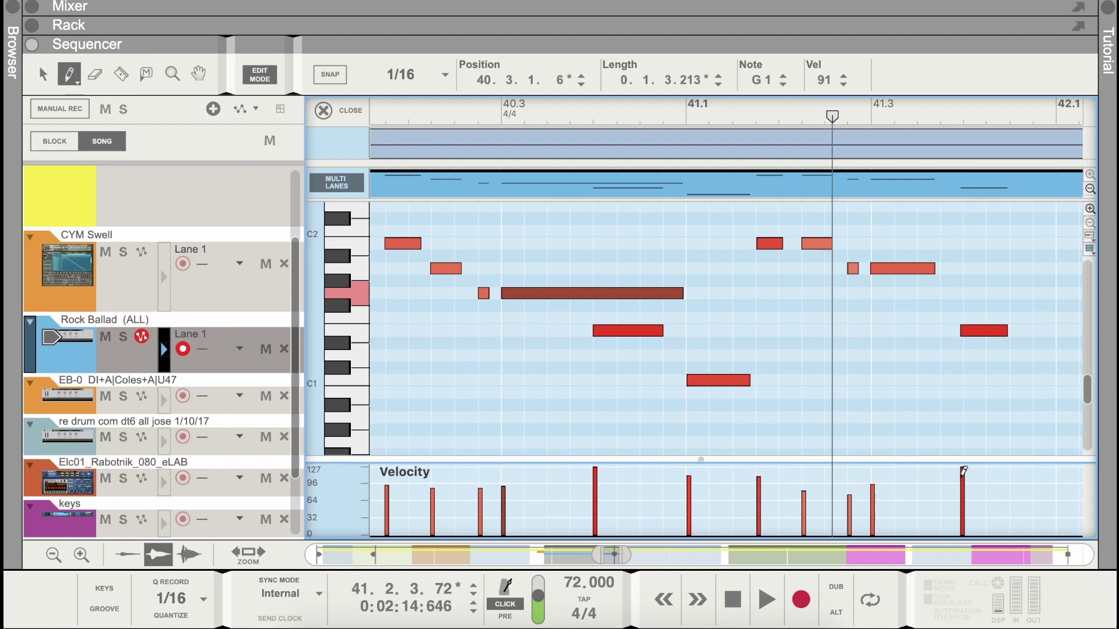
left_click_drag(964, 470, 973, 471)
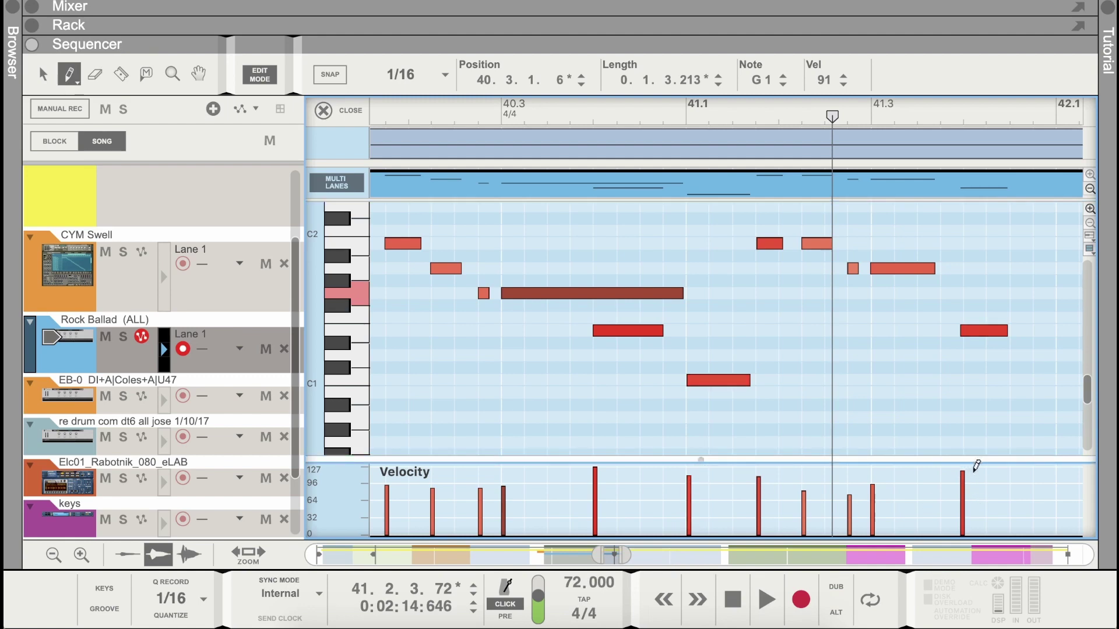
left_click(685, 108)
left_click(765, 600)
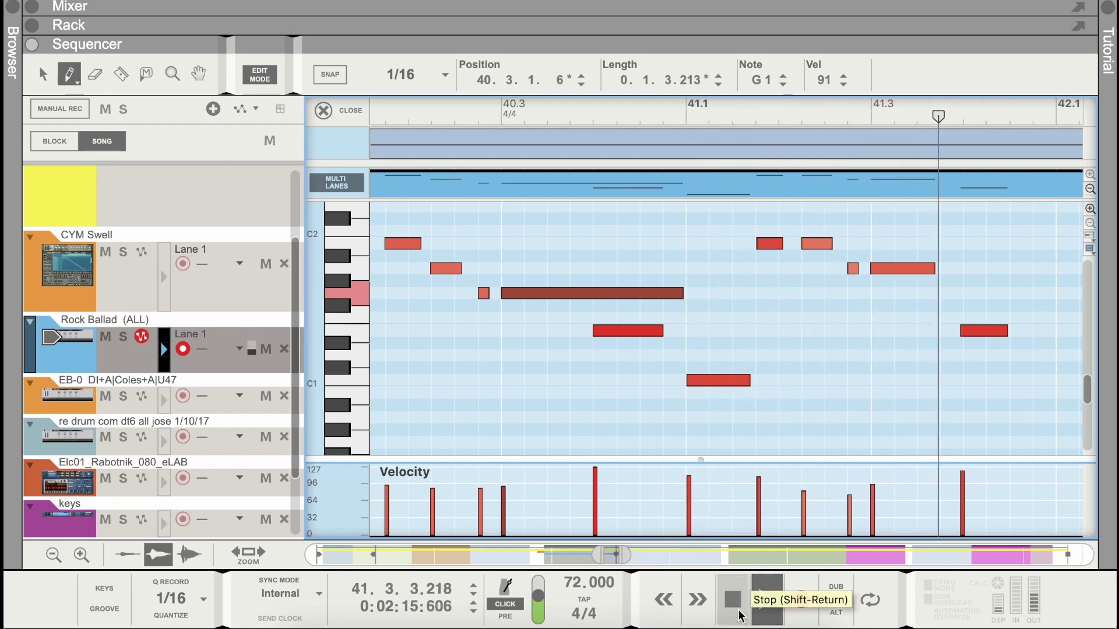
left_click(732, 604)
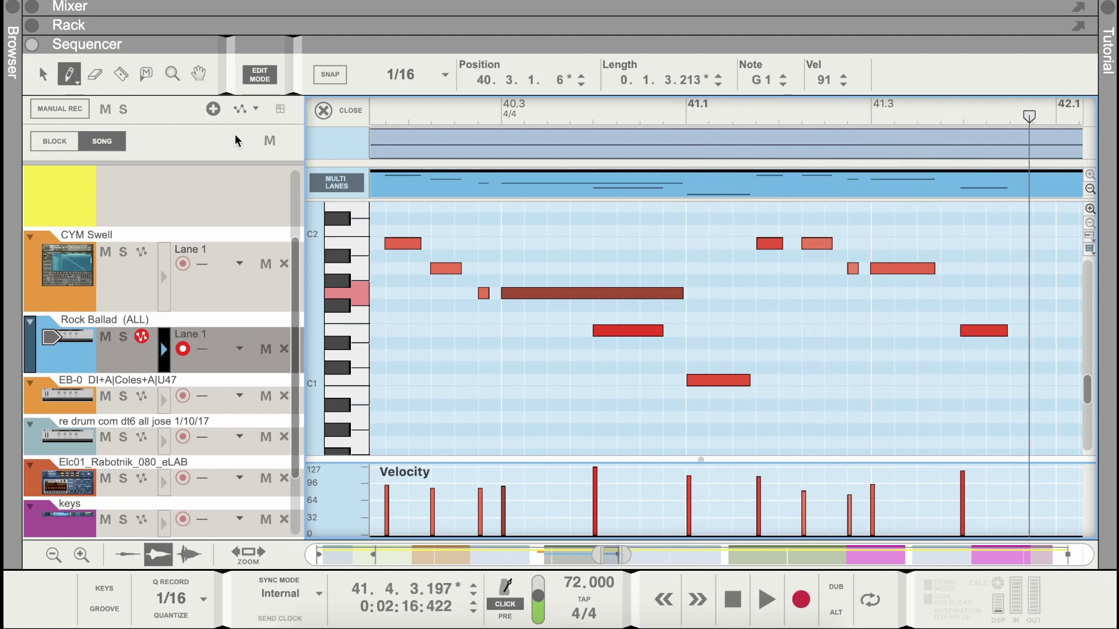
Move the E1 note in bar 41 slightly later to position 41.3.4.222 and play from just before bar 40
left_click(43, 74)
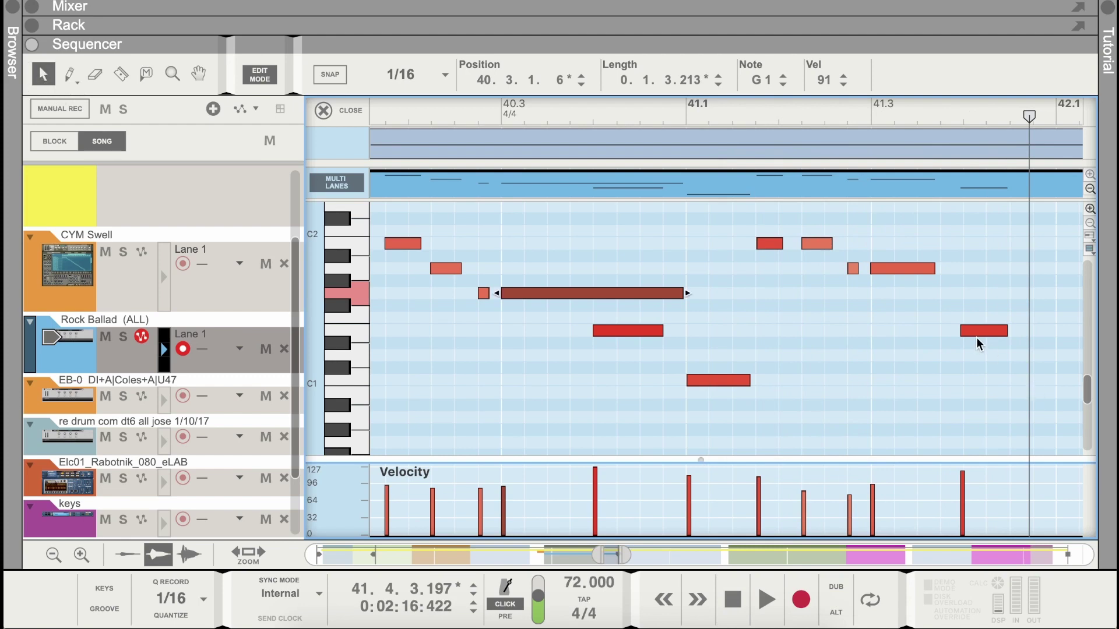
left_click_drag(977, 334, 979, 333)
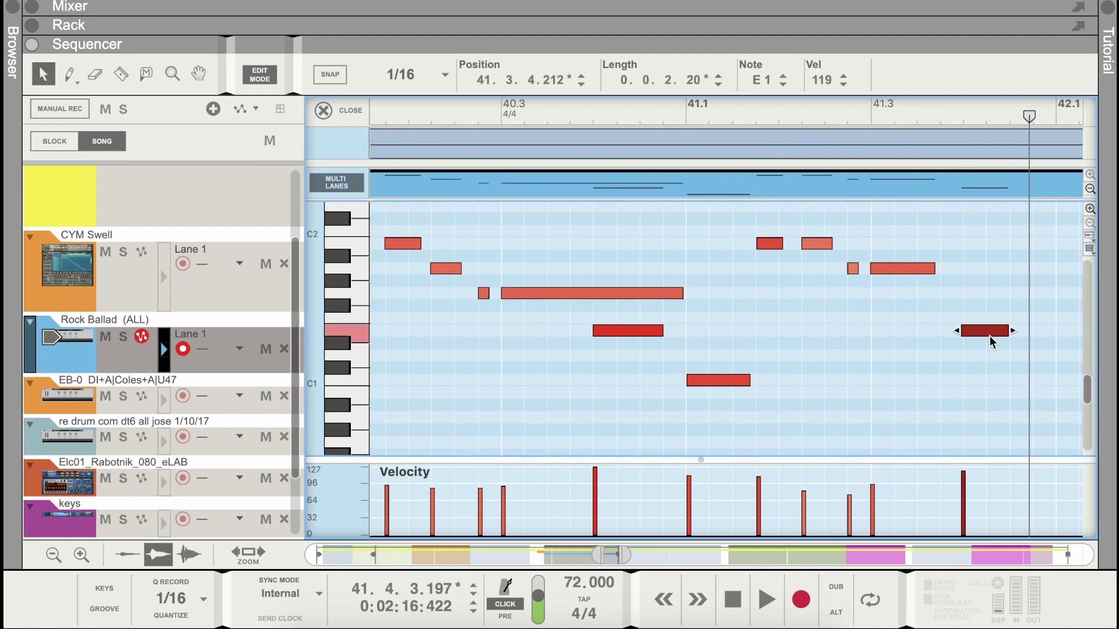
left_click_drag(988, 330, 990, 330)
scroll(669, 219, "right", 3)
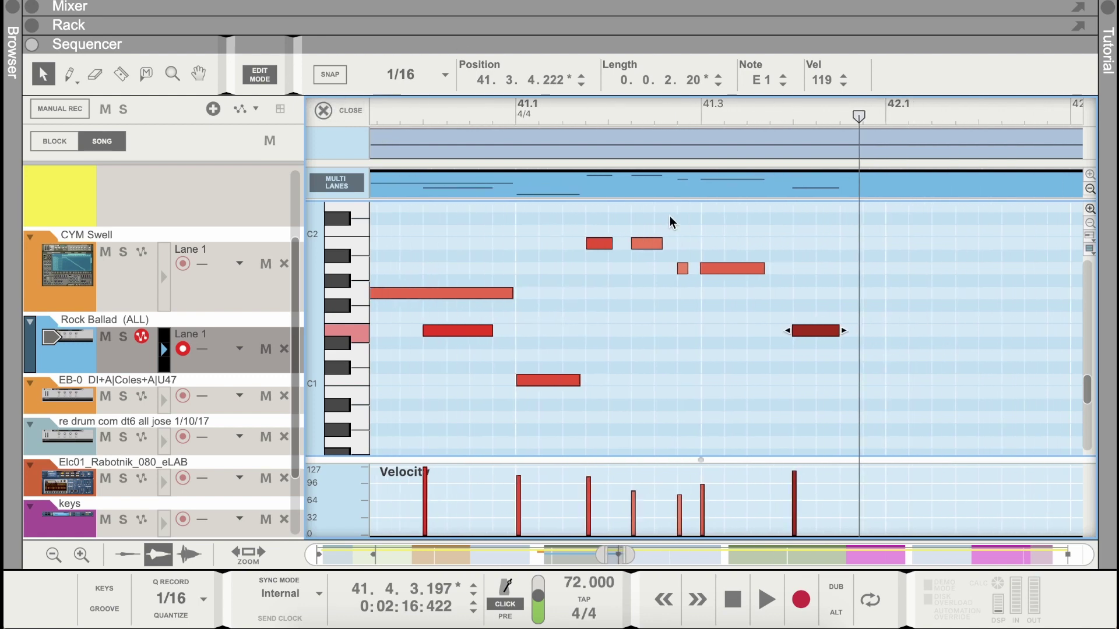
scroll(668, 218, "left", 3)
scroll(666, 218, "left", 4)
left_click(529, 110)
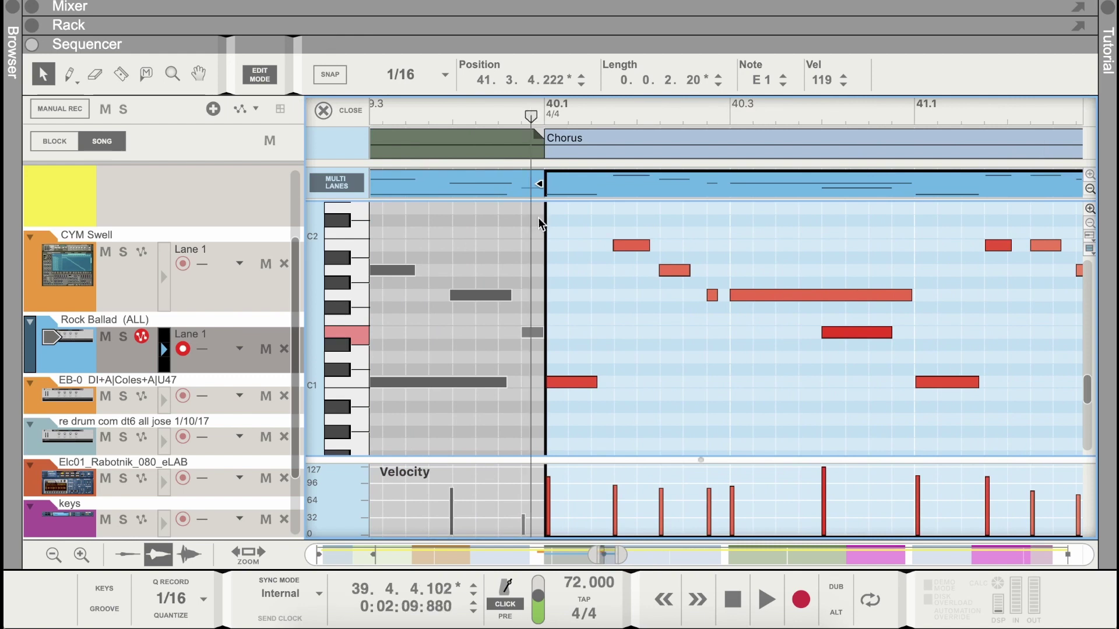
left_click(765, 599)
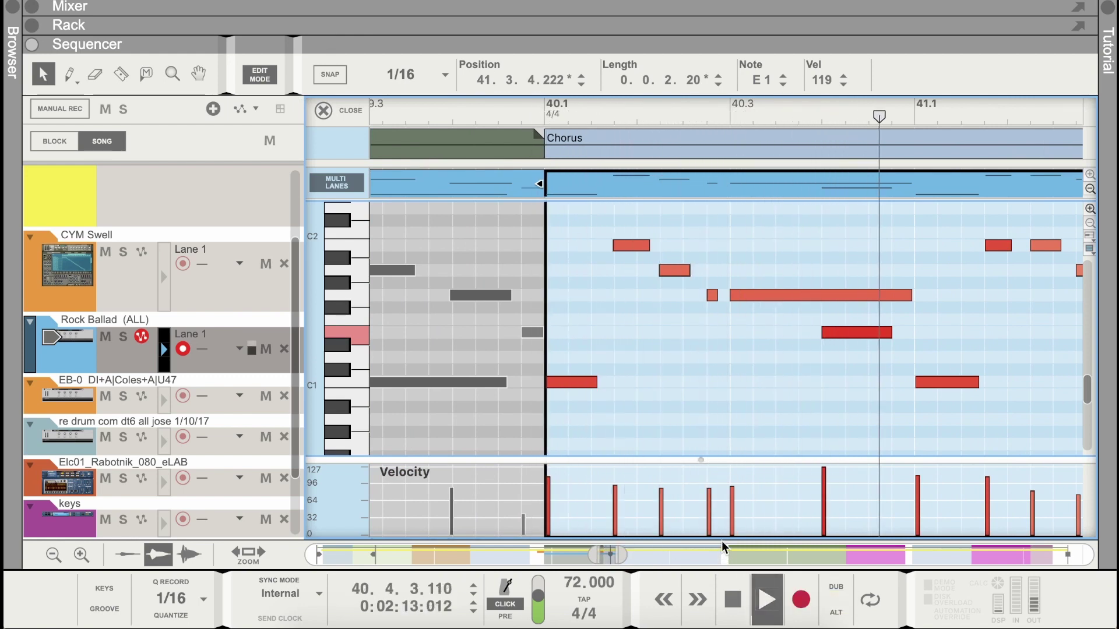
left_click(732, 599)
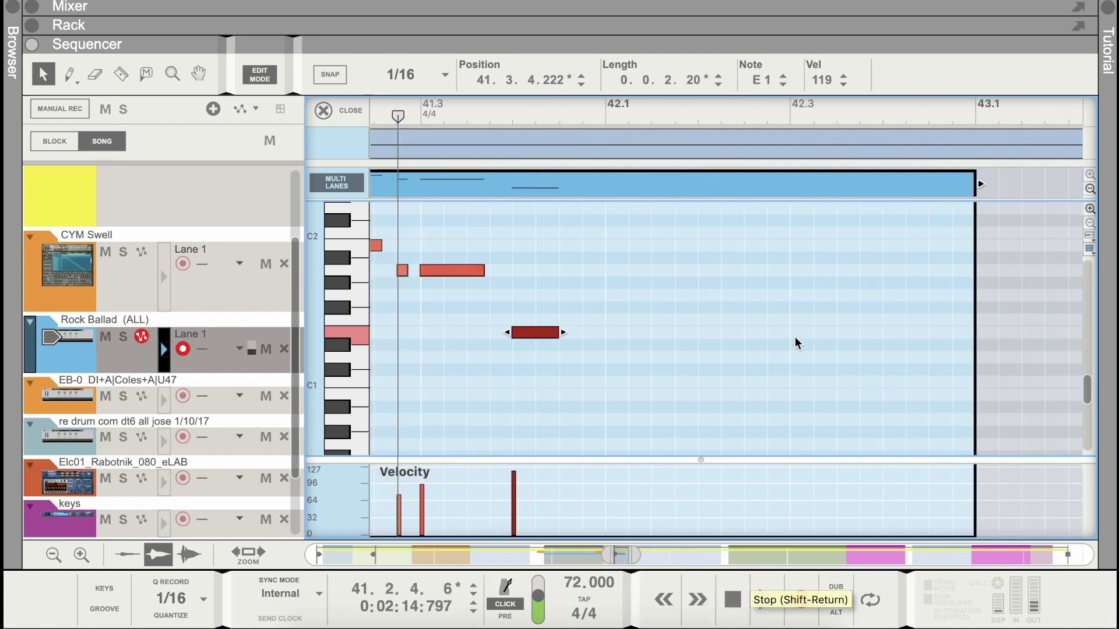
Shorten the long G1 note in bar 40 to length 0.1.0.40 and play from the start of the Chorus
scroll(583, 332, "left", 5)
scroll(640, 328, "right", 5)
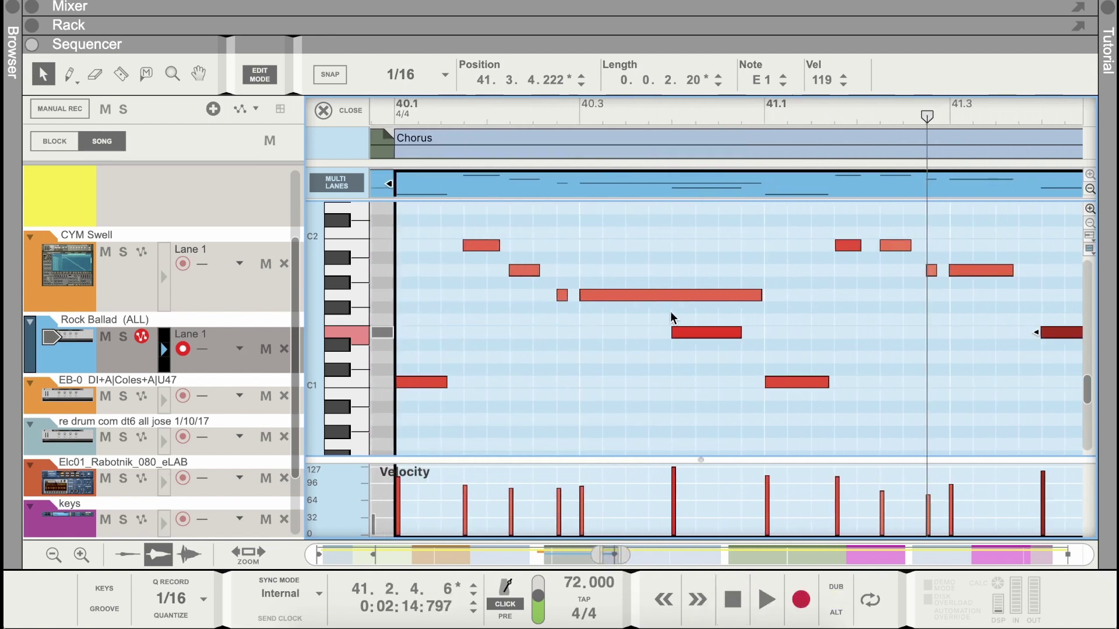
left_click(695, 300)
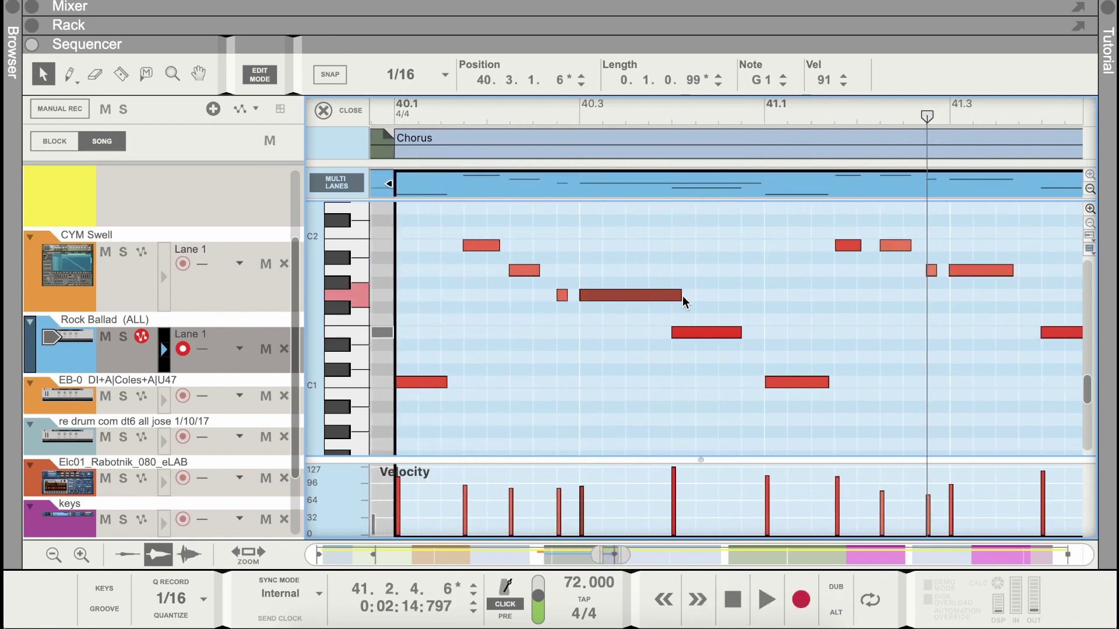
left_click(395, 117)
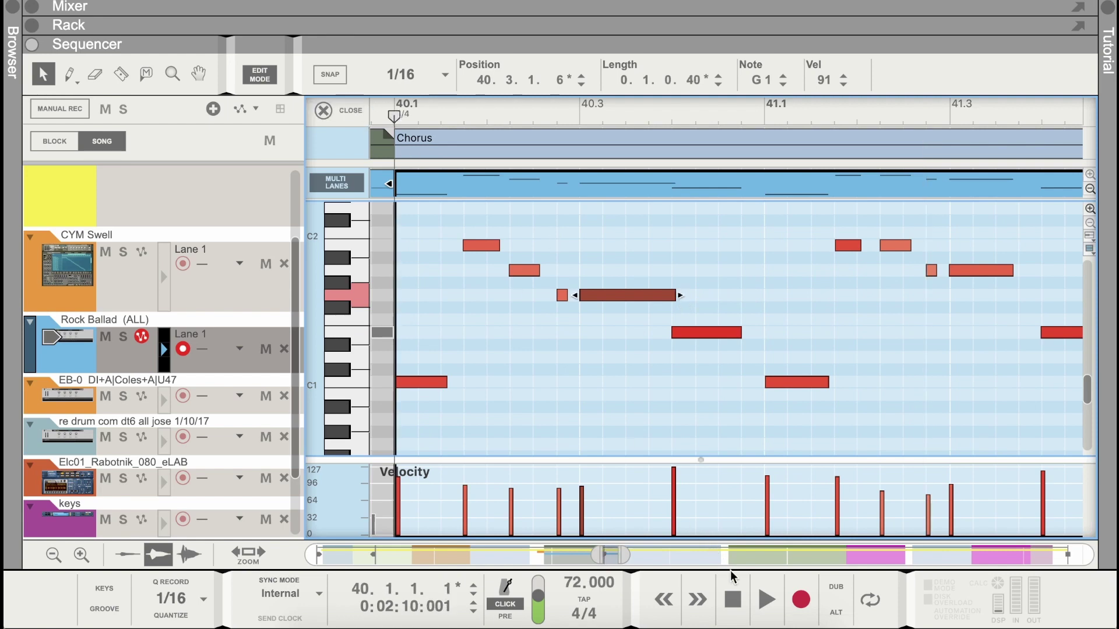
left_click(767, 600)
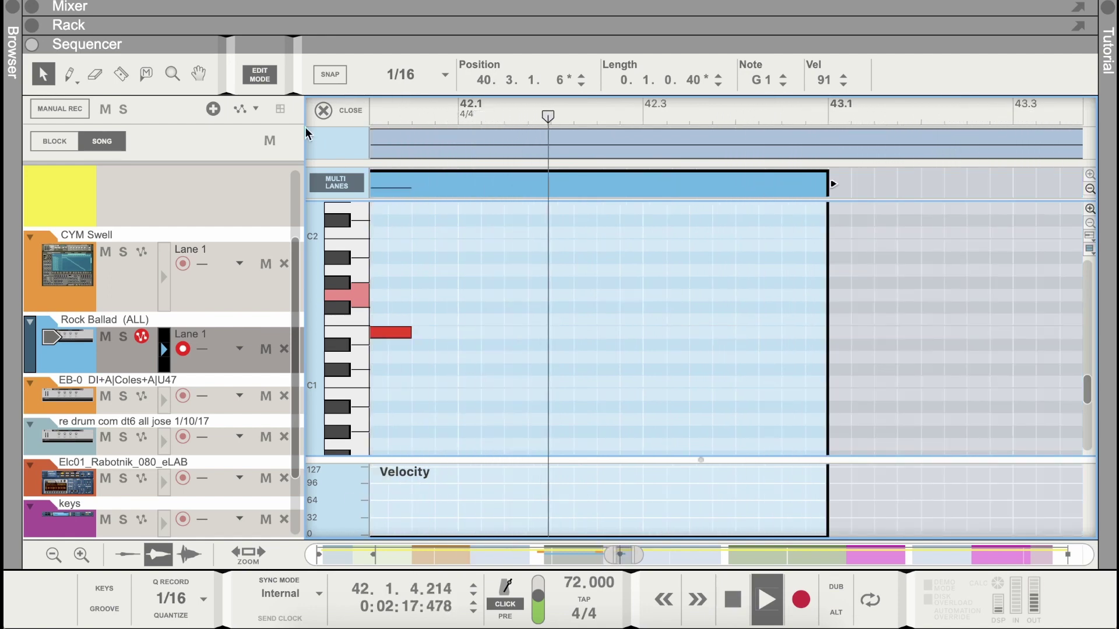
Close the note editor, stop playback, and shorten the Chorus drum clip at bar 40 to two bars
left_click(322, 111)
key("space")
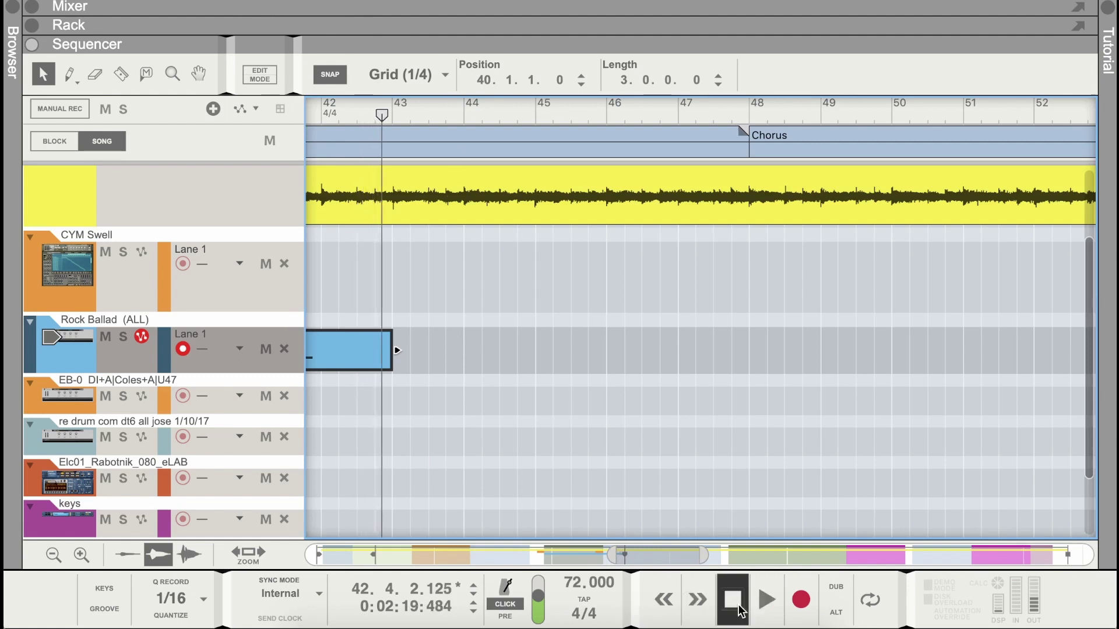
scroll(484, 349, "left", 3)
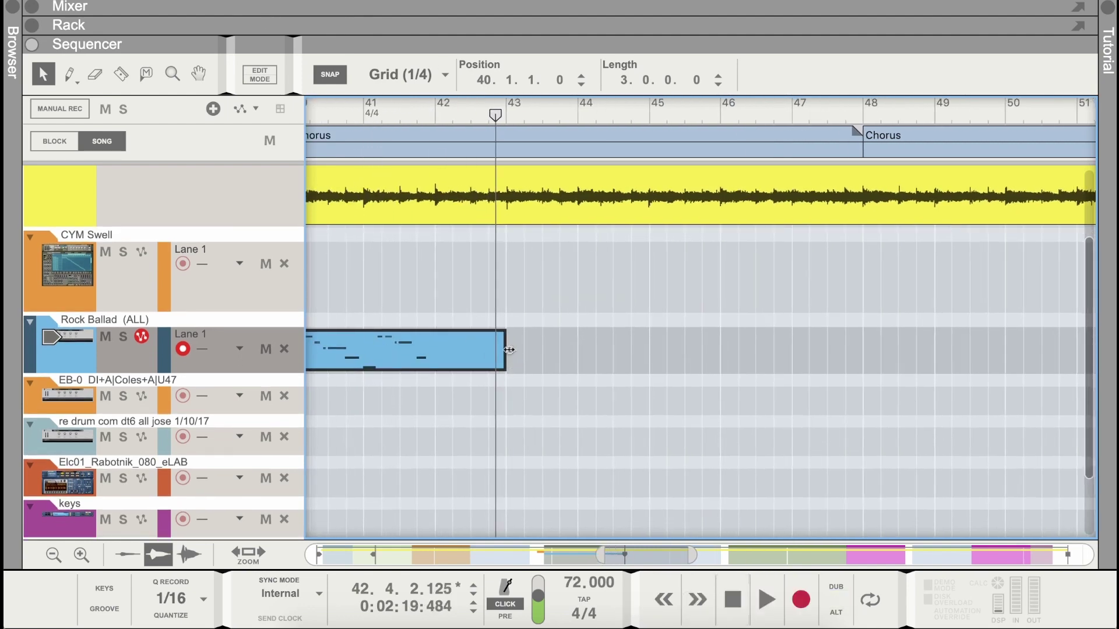
left_click_drag(508, 352, 441, 352)
Duplicate the two-bar Chorus drum clip to bar 42 and play both clips from just before bar 40
scroll(435, 352, "left", 5)
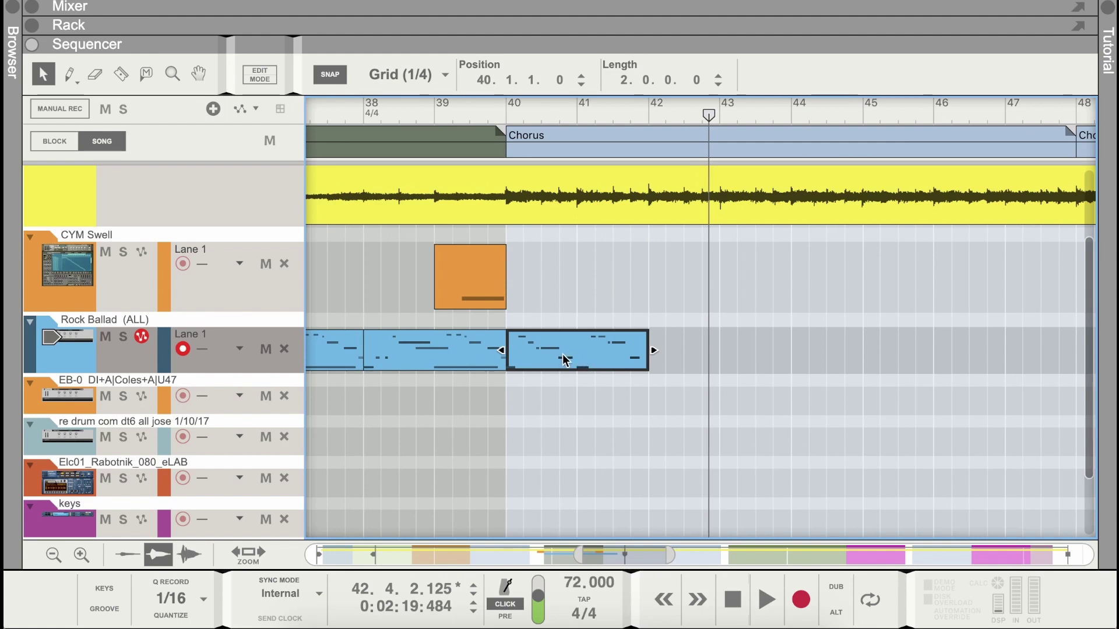
left_click_drag(565, 359, 704, 350)
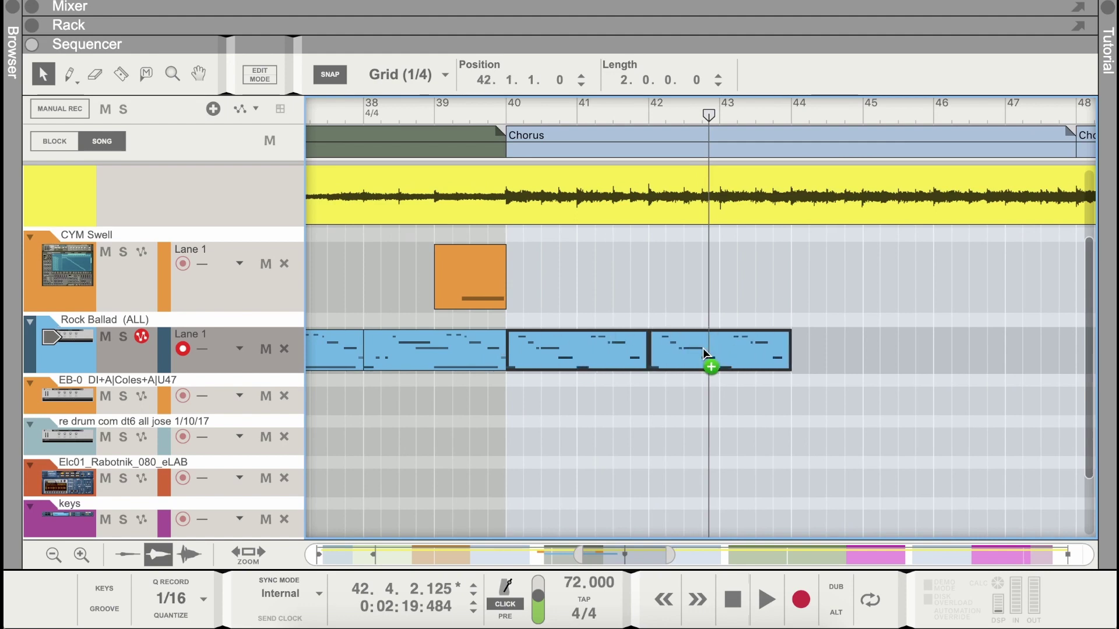
left_click(489, 115)
key("space")
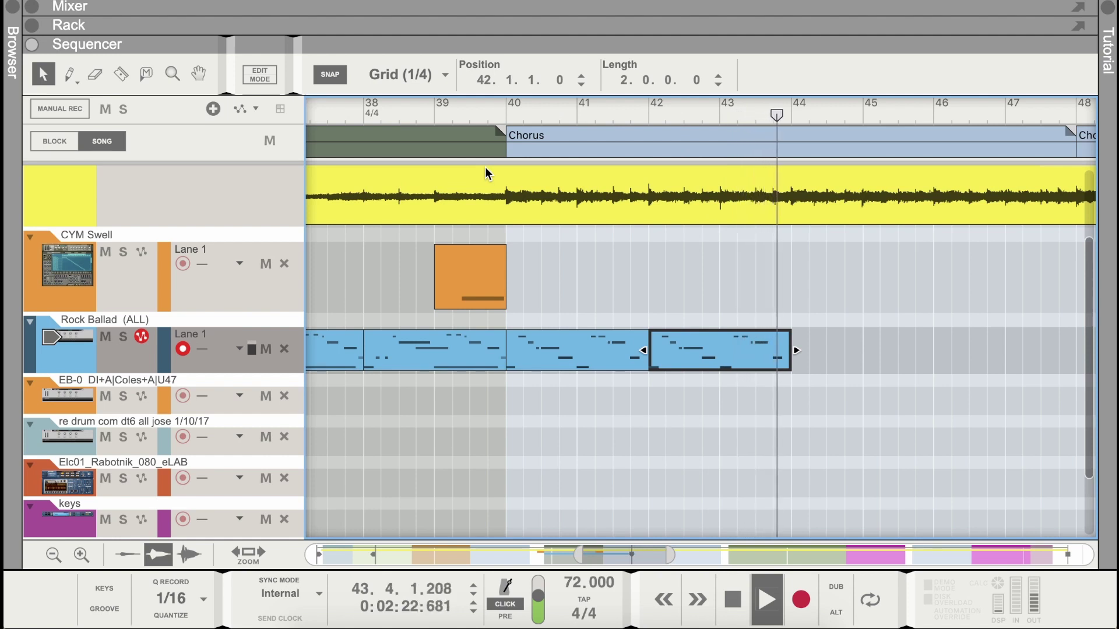
key("space")
Add two empty note lanes to the Rock Ballad drum track above Lane 1, leaving Lane 1 muted
left_click(565, 353)
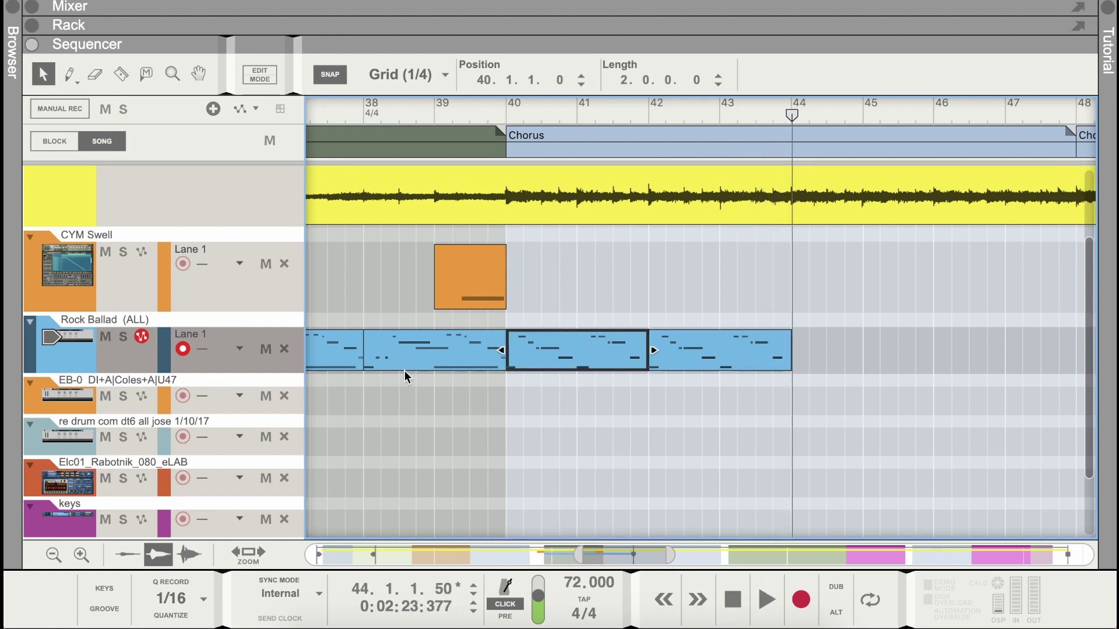
left_click(73, 359)
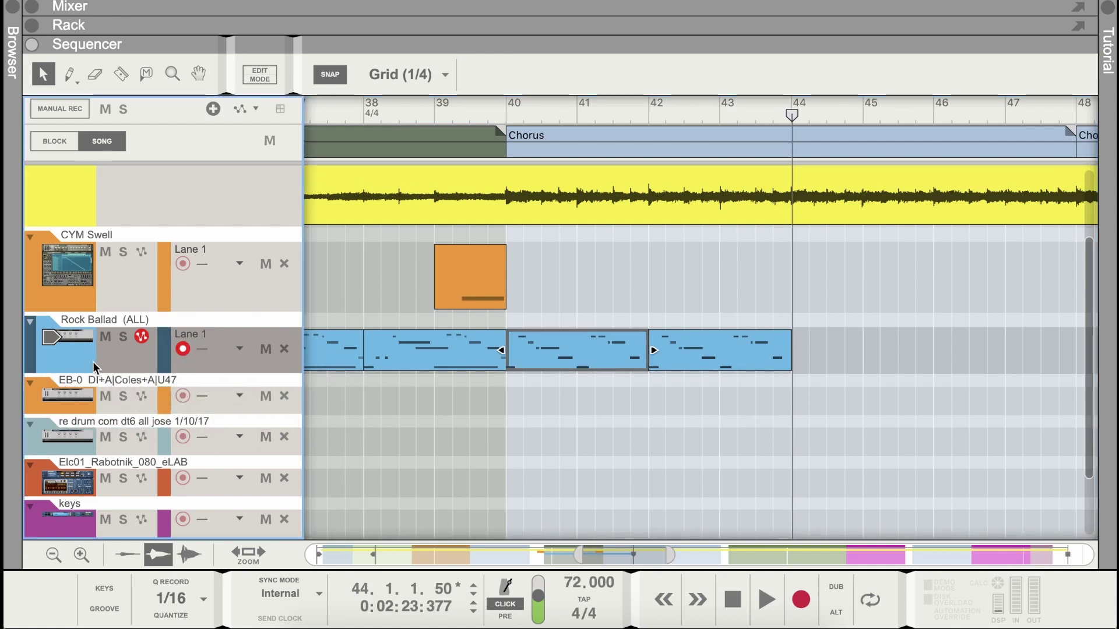
key("period")
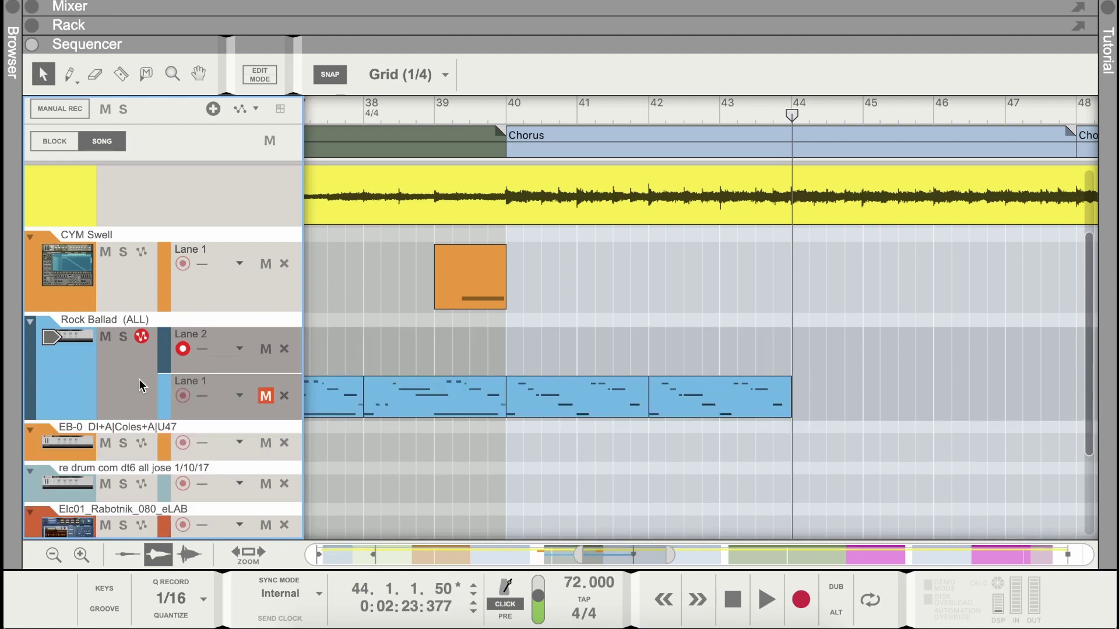
right_click(126, 380)
left_click(201, 333)
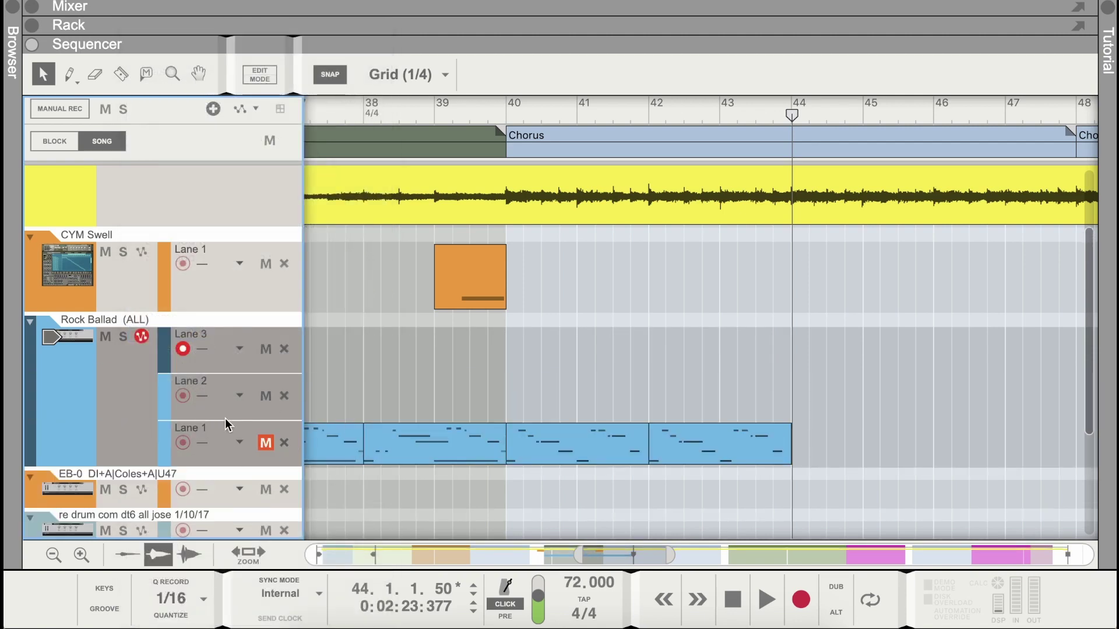
Play Verse 3 from position 31.4.1.0 with the existing drum lane muted
scroll(609, 269, "left", 3)
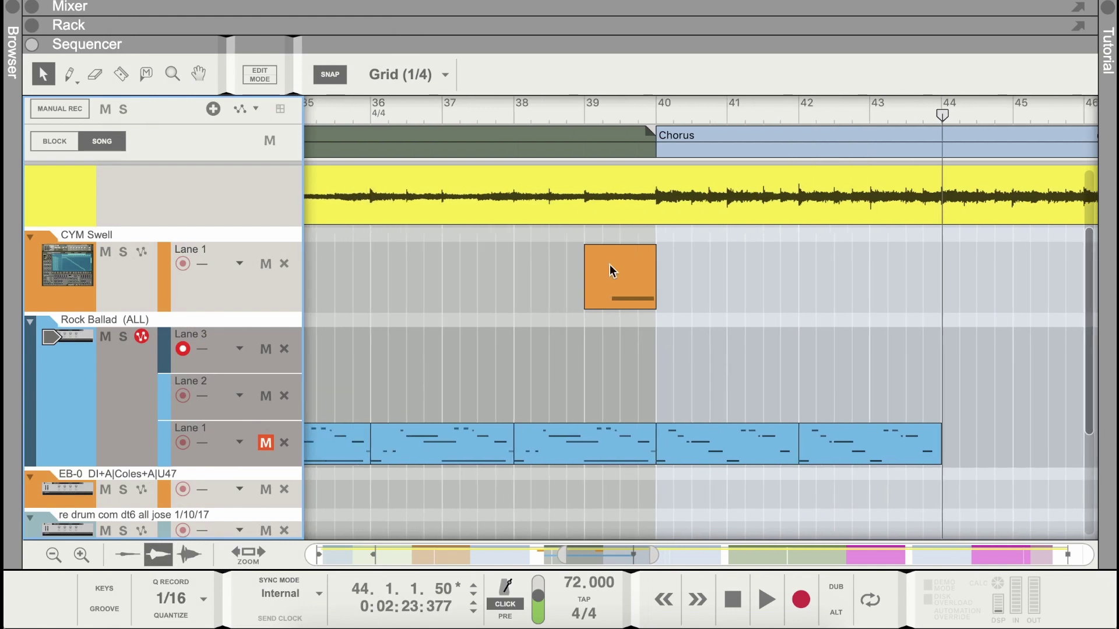
left_click(643, 104)
scroll(657, 134, "left", 5)
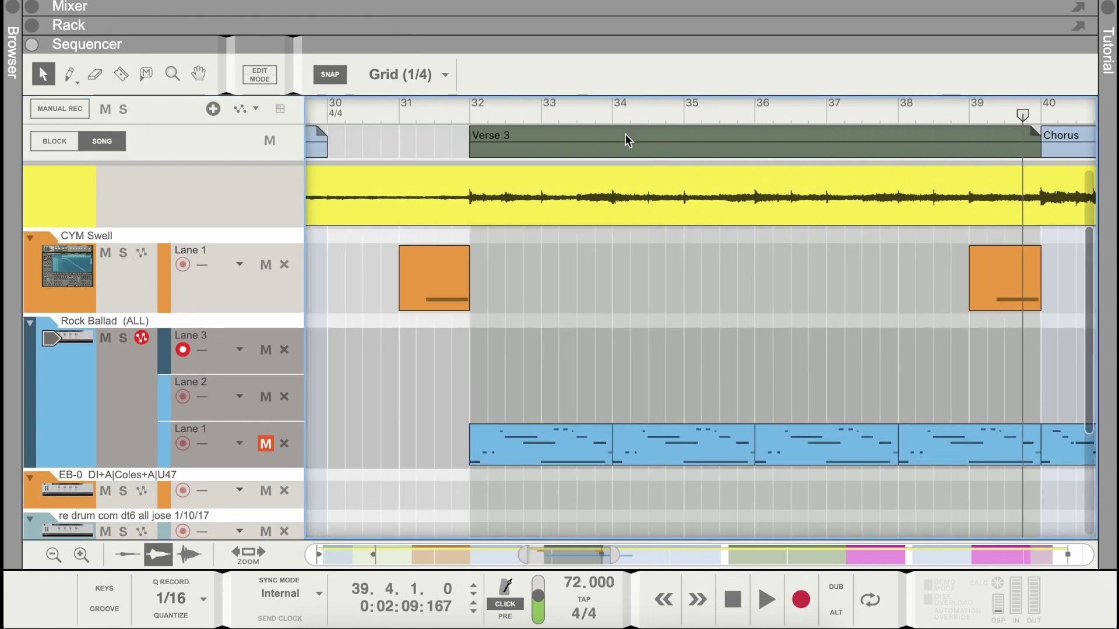
left_click(460, 118)
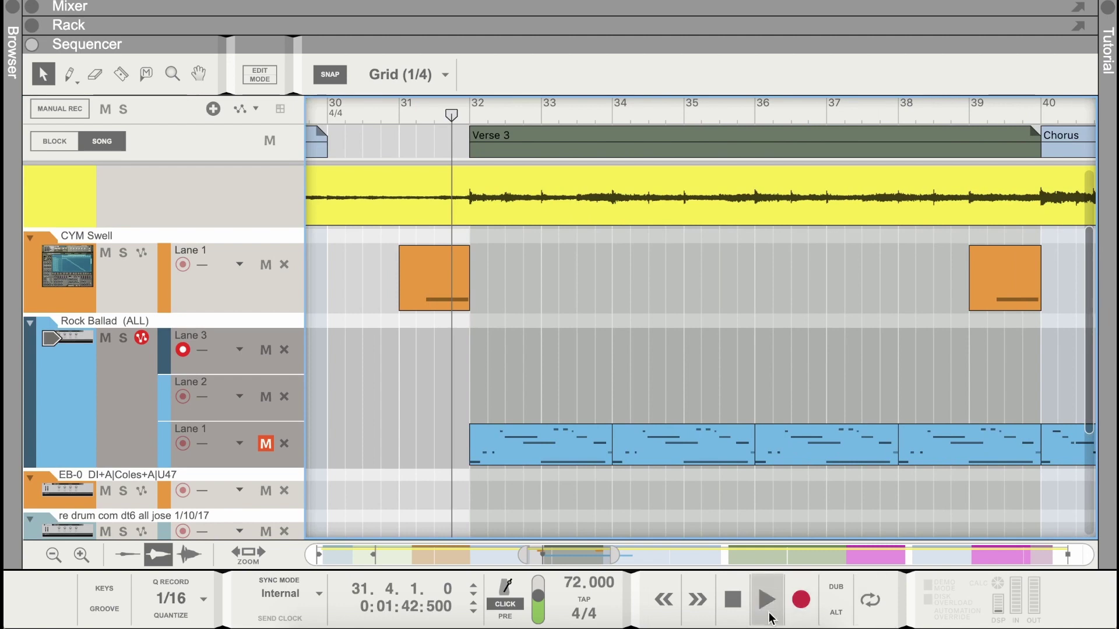
left_click(767, 600)
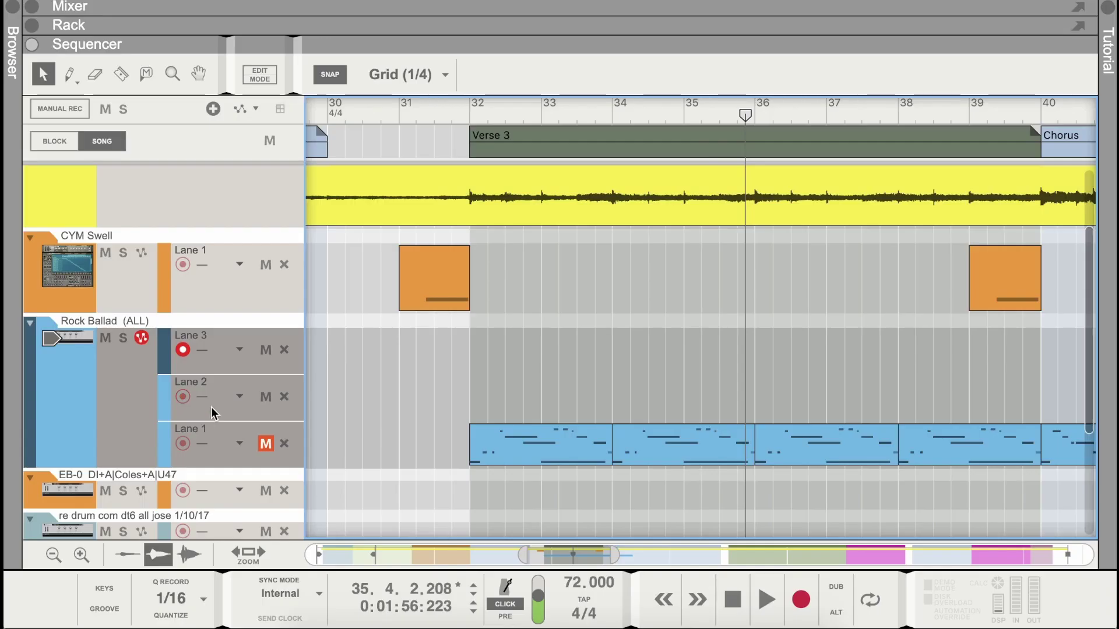
Record a steady F#1 drum pattern on Rock Ballad Lane 3 from bar 31, and trim the clip to four bars starting at bar 32
left_click(228, 414)
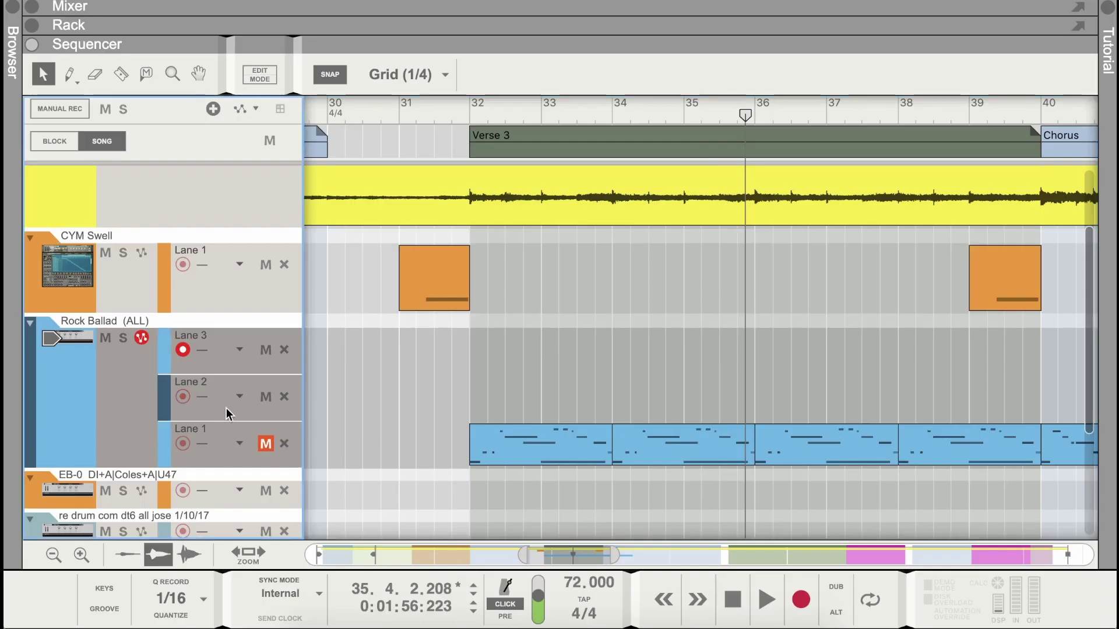
left_click(448, 117)
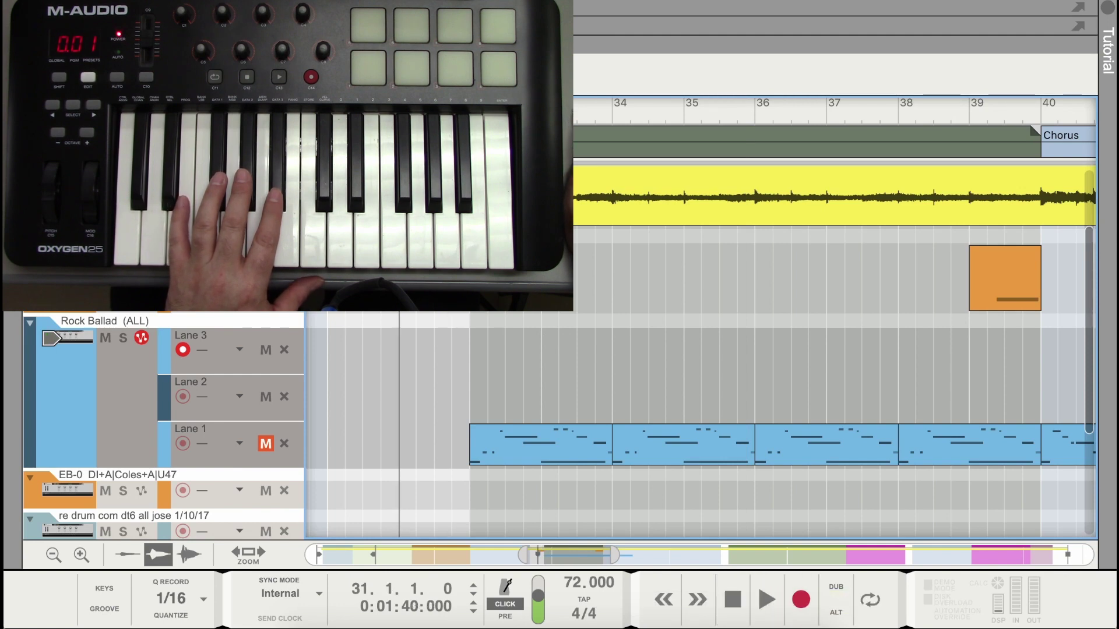
left_click(788, 606)
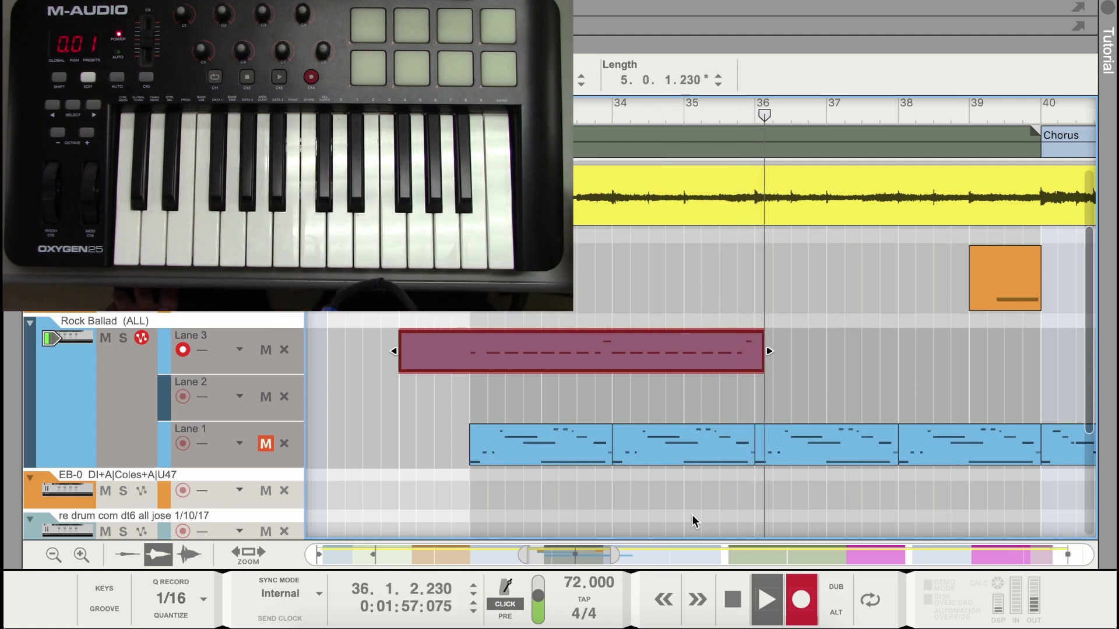
left_click(732, 599)
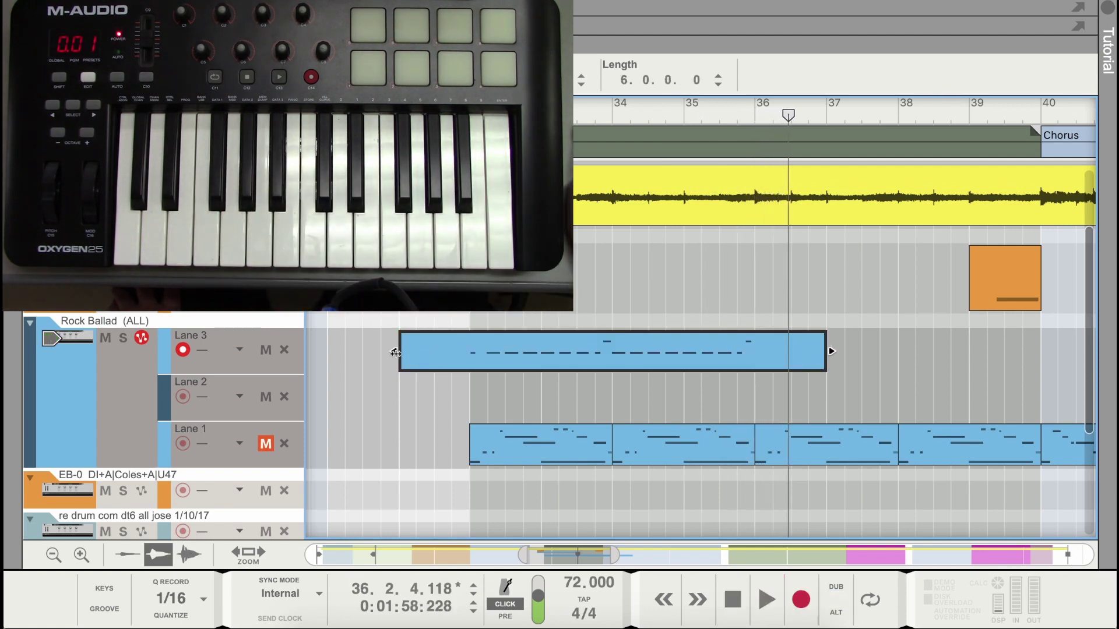
left_click_drag(399, 351, 439, 351)
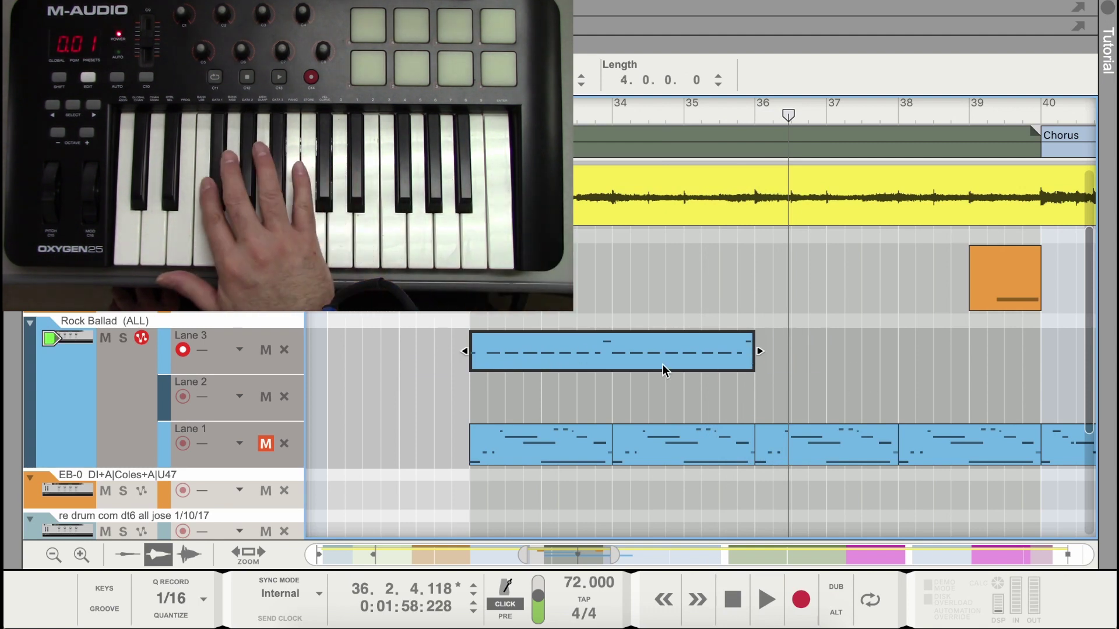
Open the Lane 3 clip's notes, nudge the second and third F#1 notes slightly later, check the remaining hits, and close the note editor
scroll(662, 365, "right", 5)
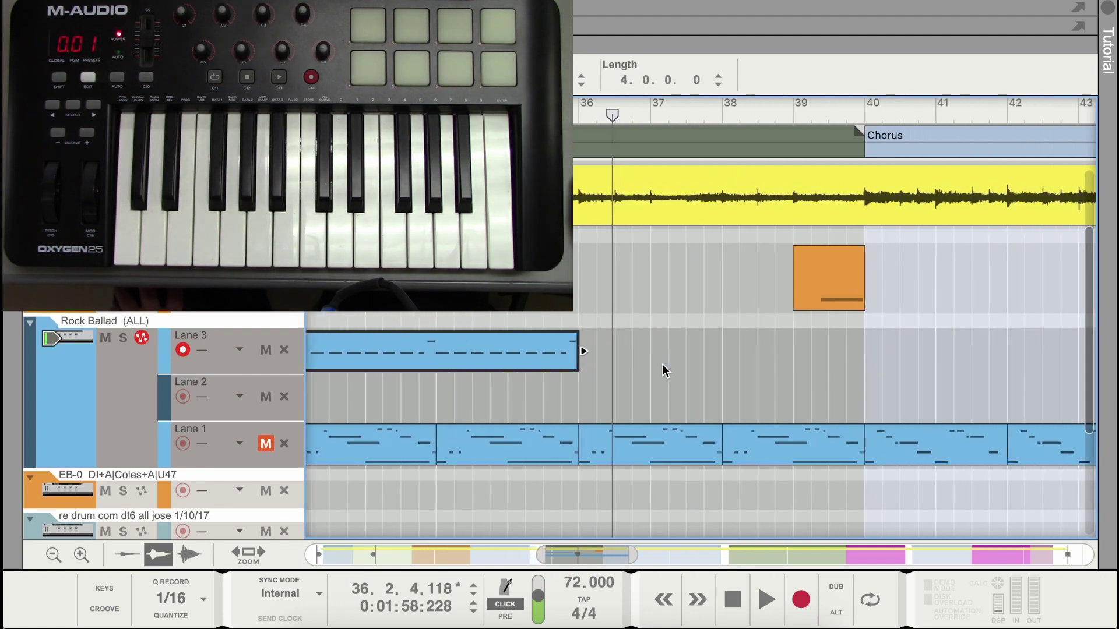
double_click(543, 360)
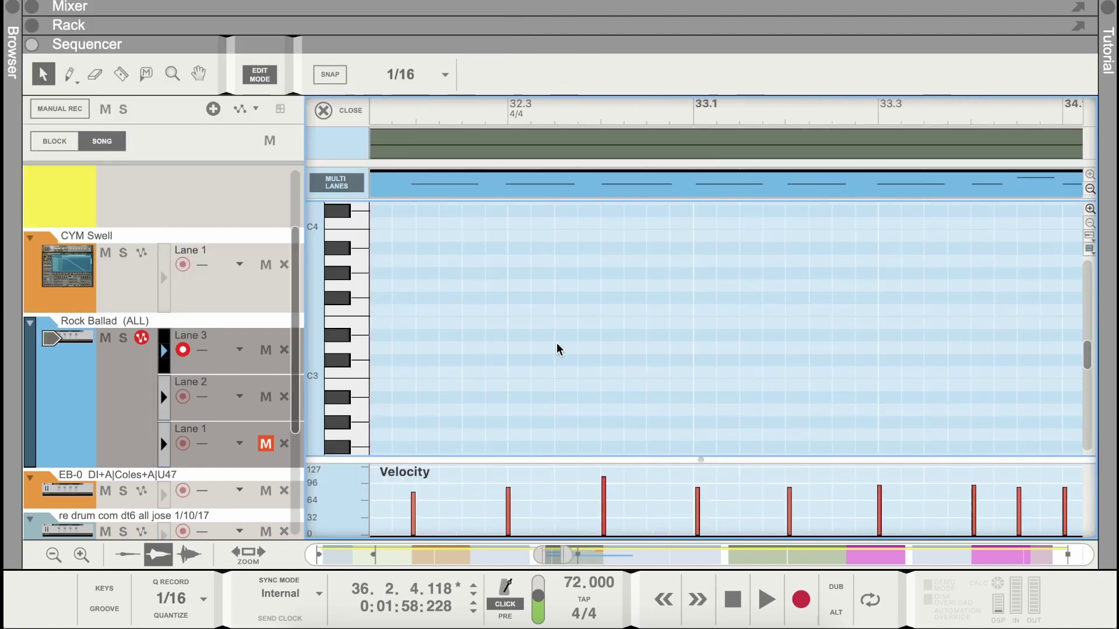
scroll(559, 350, "down", 5)
scroll(559, 350, "left", 7)
scroll(559, 350, "right", 5)
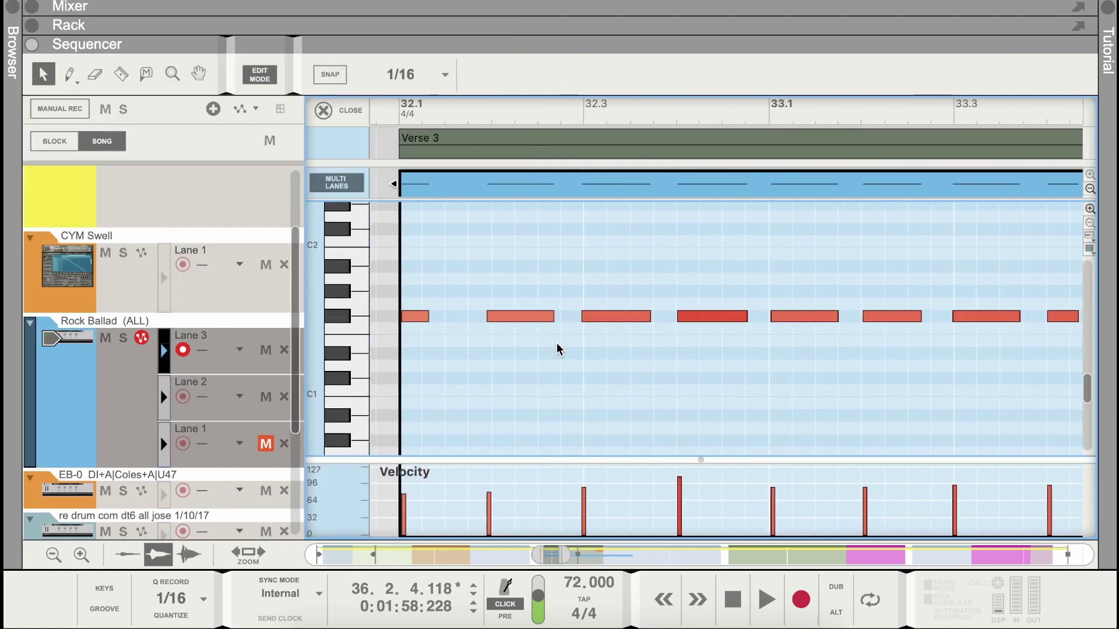
scroll(565, 340, "left", 4)
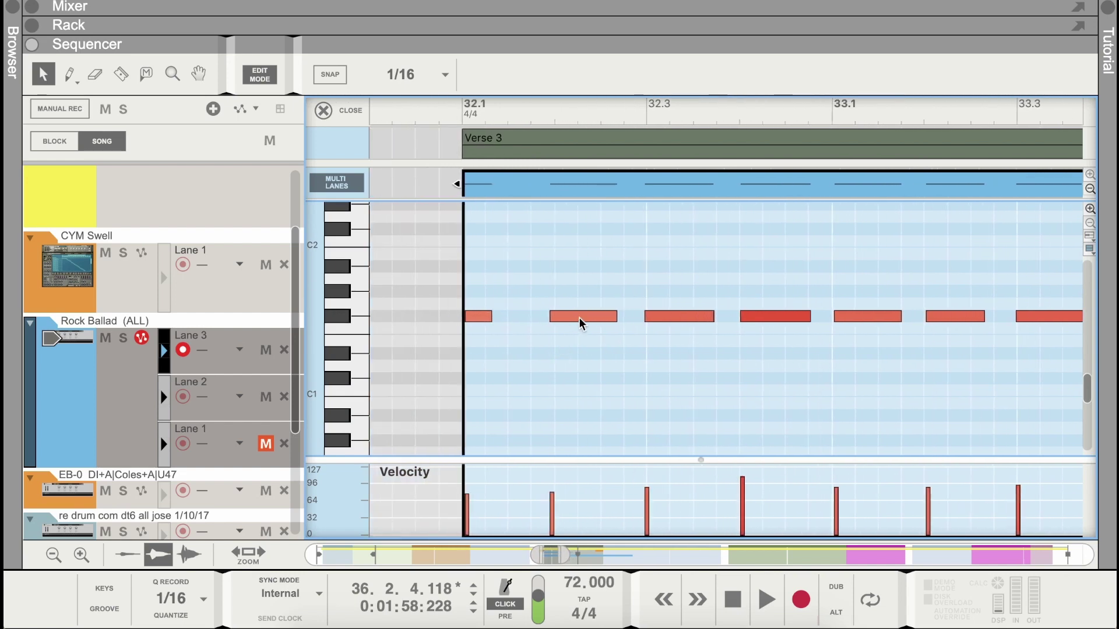
left_click_drag(580, 322, 582, 323)
left_click(654, 323)
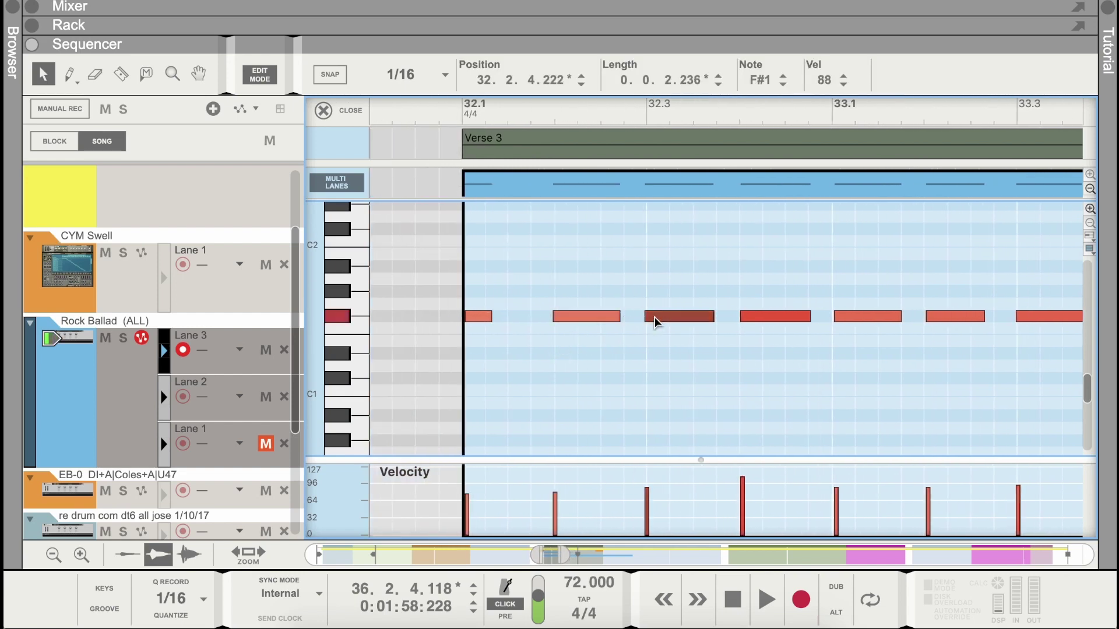
scroll(586, 313, "right", 15)
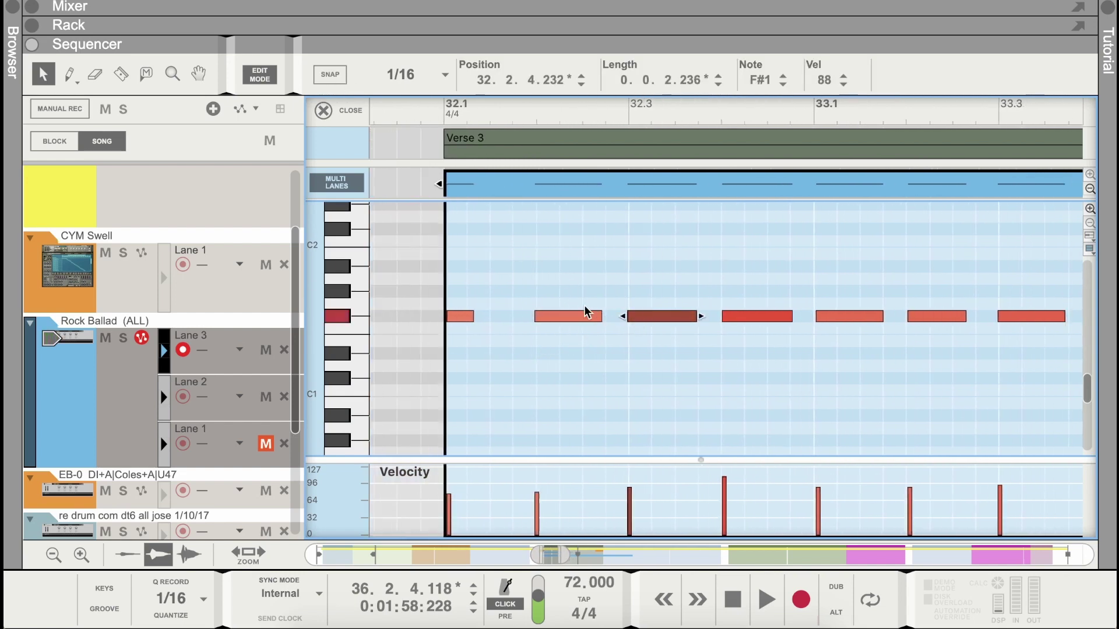
scroll(586, 313, "right", 15)
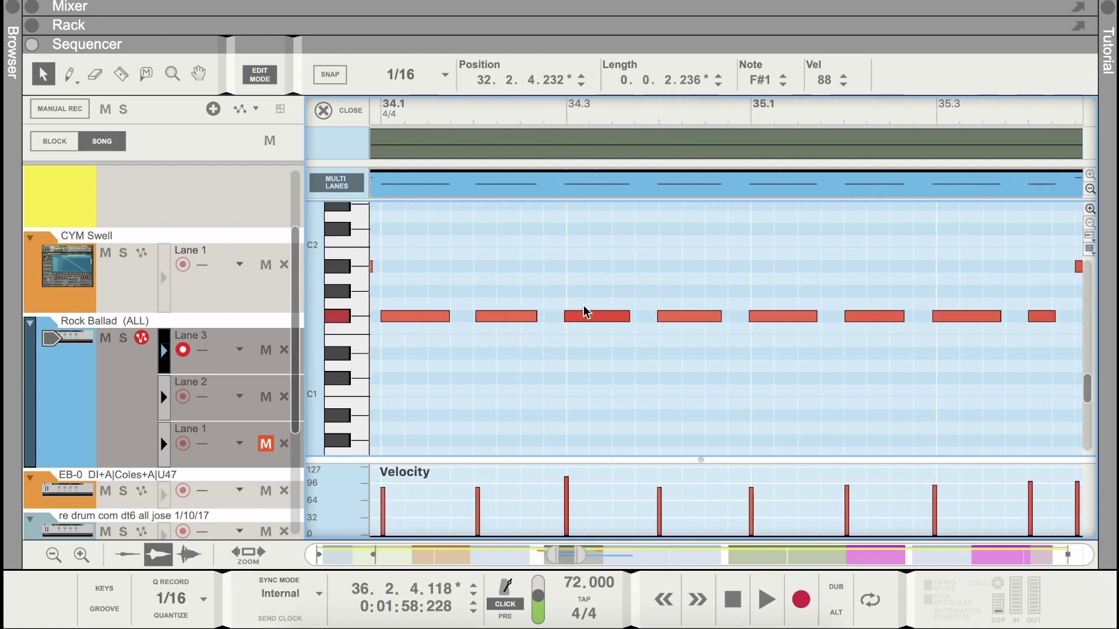
left_click(321, 112)
Duplicate the four-bar Lane 3 clip to bar 36 to fill the rest of Verse 3
scroll(581, 315, "left", 10)
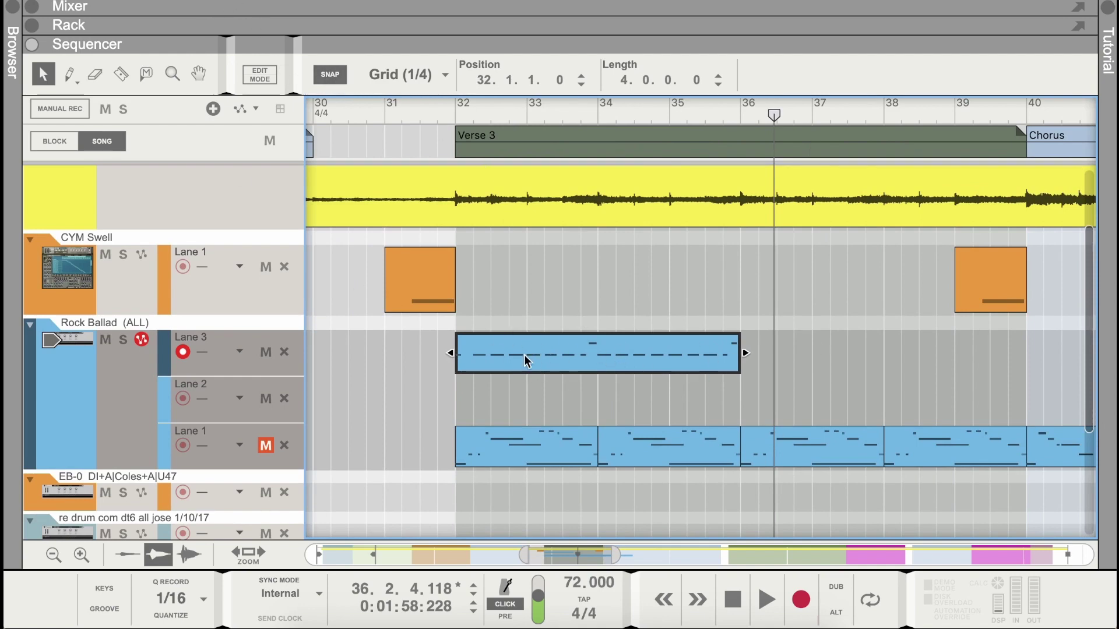
left_click_drag(525, 355, 816, 344)
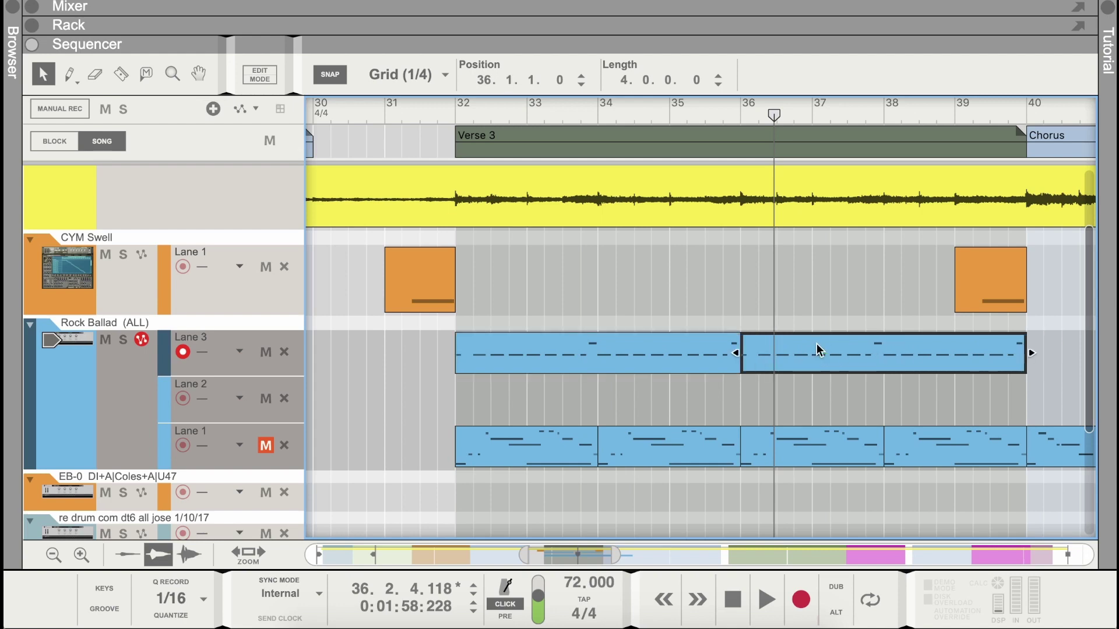
Play the end of Verse 3 from about bar 37 and unmute Lane 1 during playback
scroll(804, 343, "right", 5)
left_click(716, 115)
key("space")
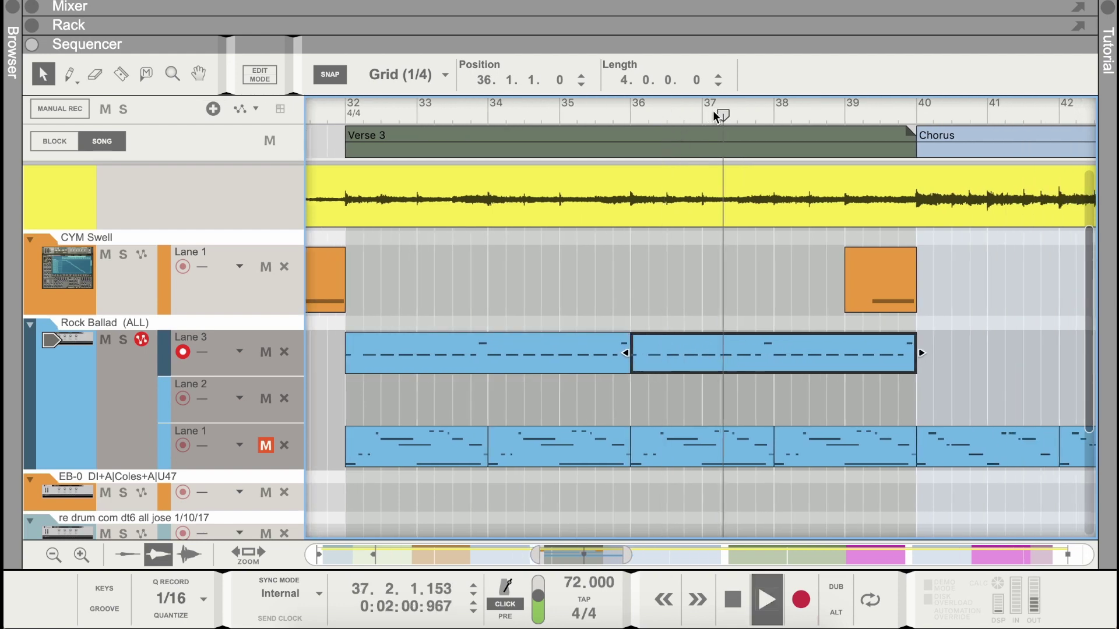
scroll(613, 142, "right", 3)
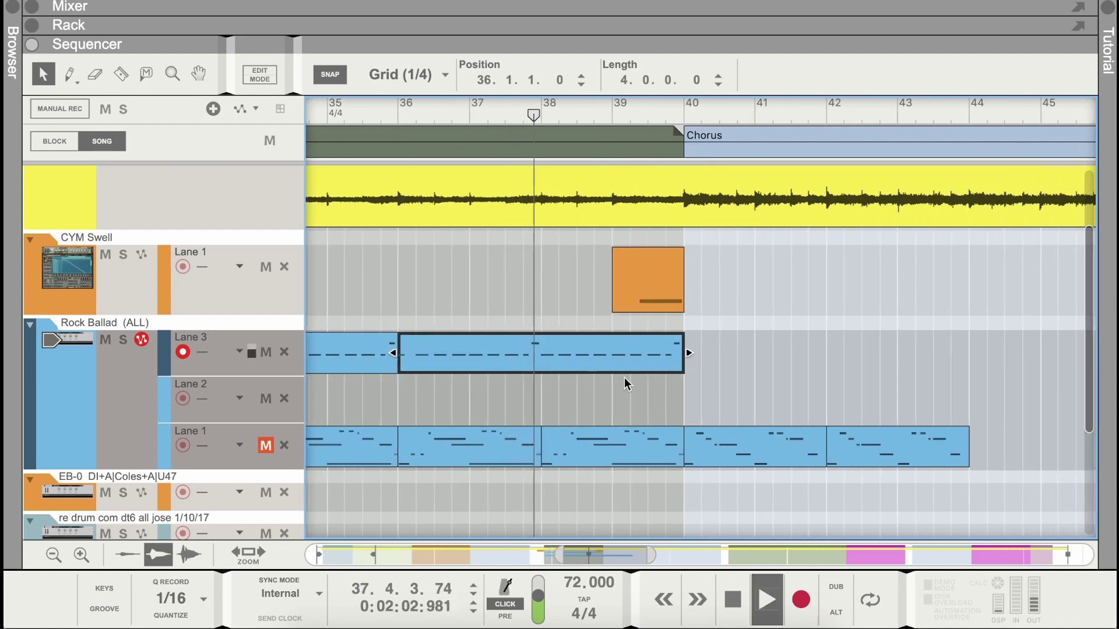
left_click(266, 446)
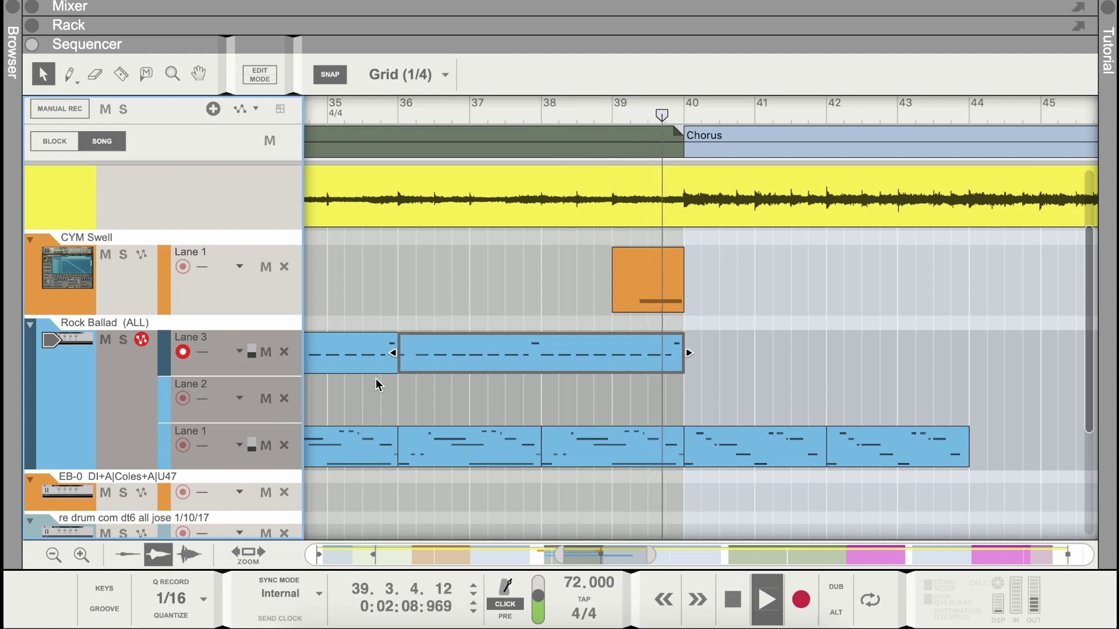
key("space")
View the first Lane 3 clip's notes alongside Lane 1, and move both four-bar clips from Lane 3 down to Lane 2
double_click(349, 360)
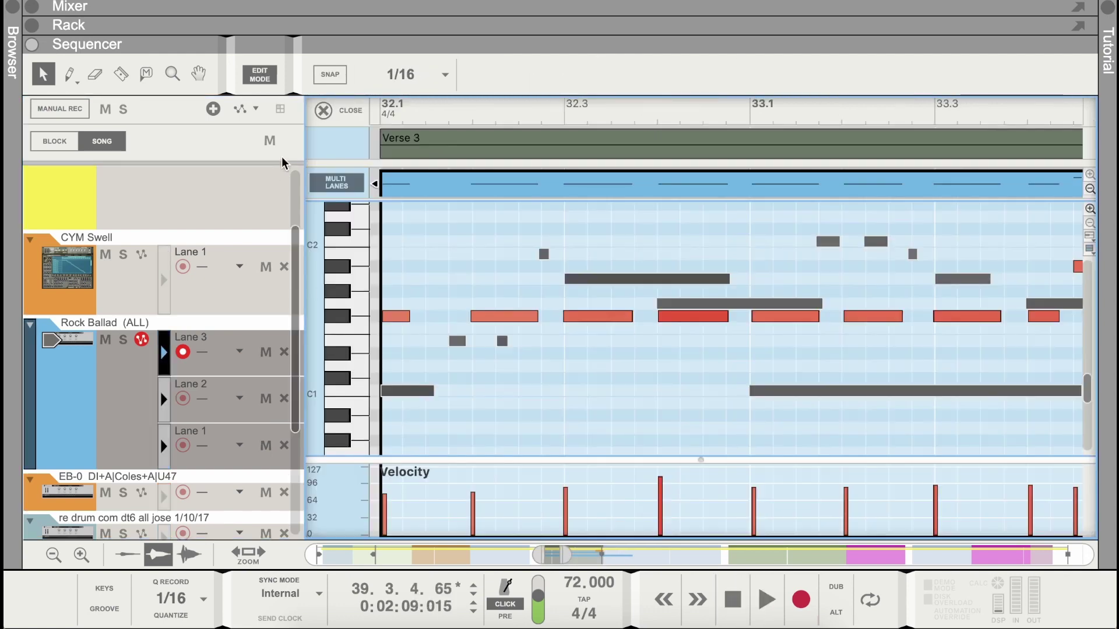
left_click(325, 111)
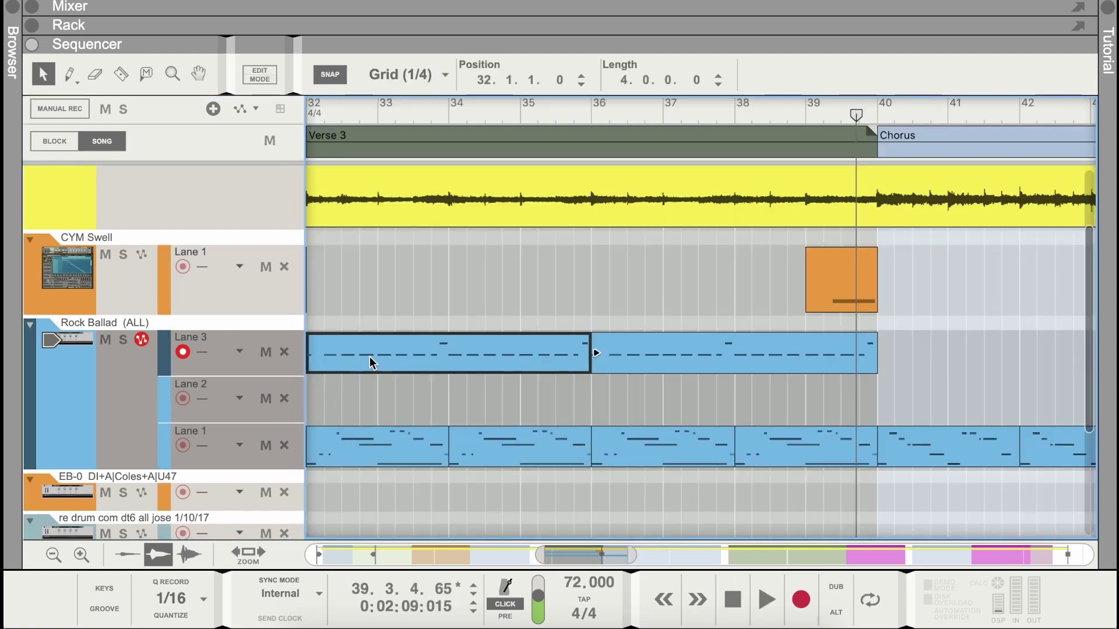
left_click_drag(369, 357, 366, 377)
left_click_drag(615, 347, 637, 396)
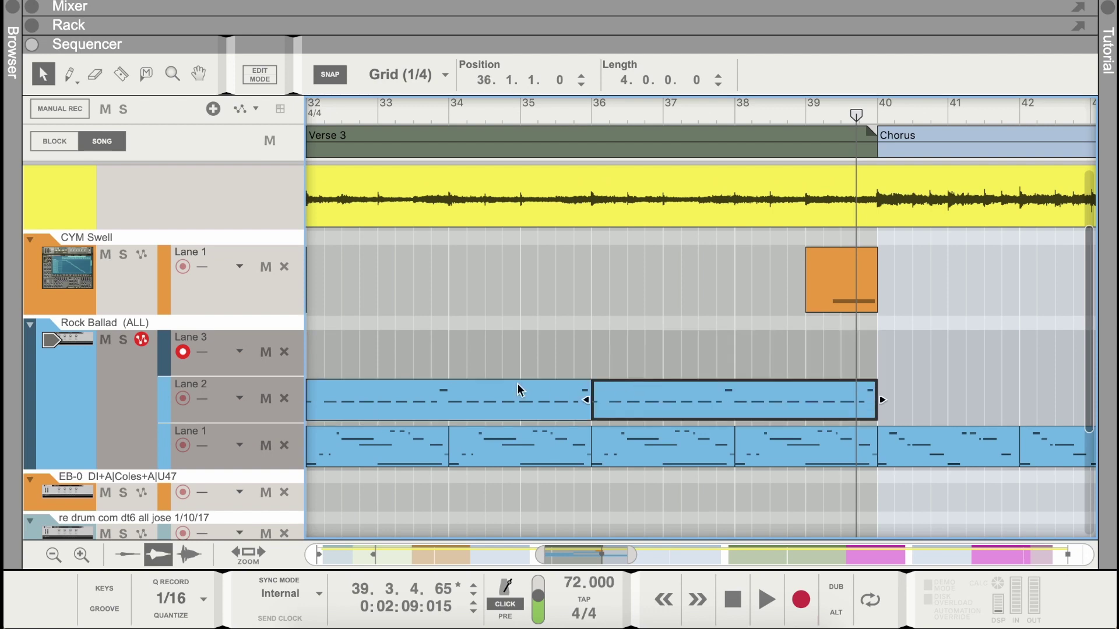
Duplicate the second Lane 2 clip to bar 40 at the start of the Chorus
scroll(497, 378, "left", 2)
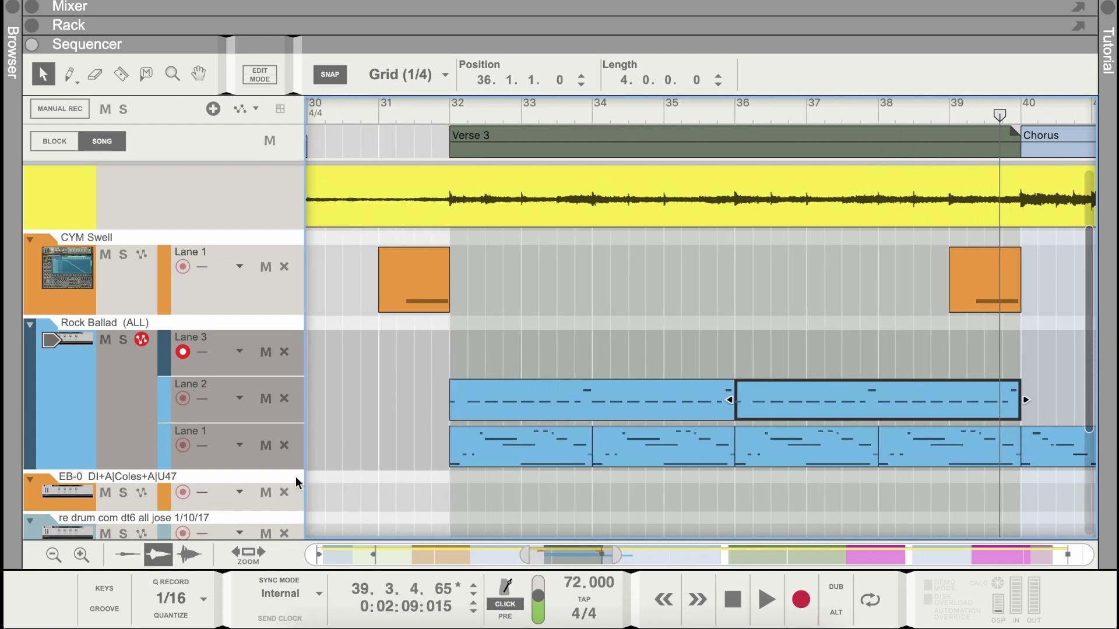
scroll(460, 406, "right", 4)
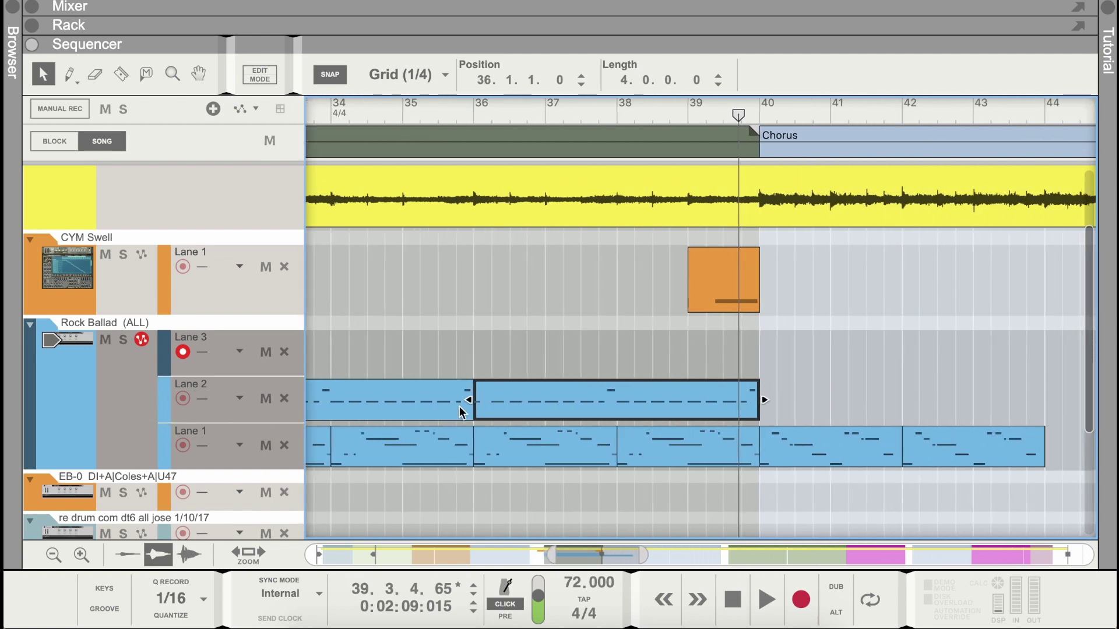
scroll(461, 411, "right", 2)
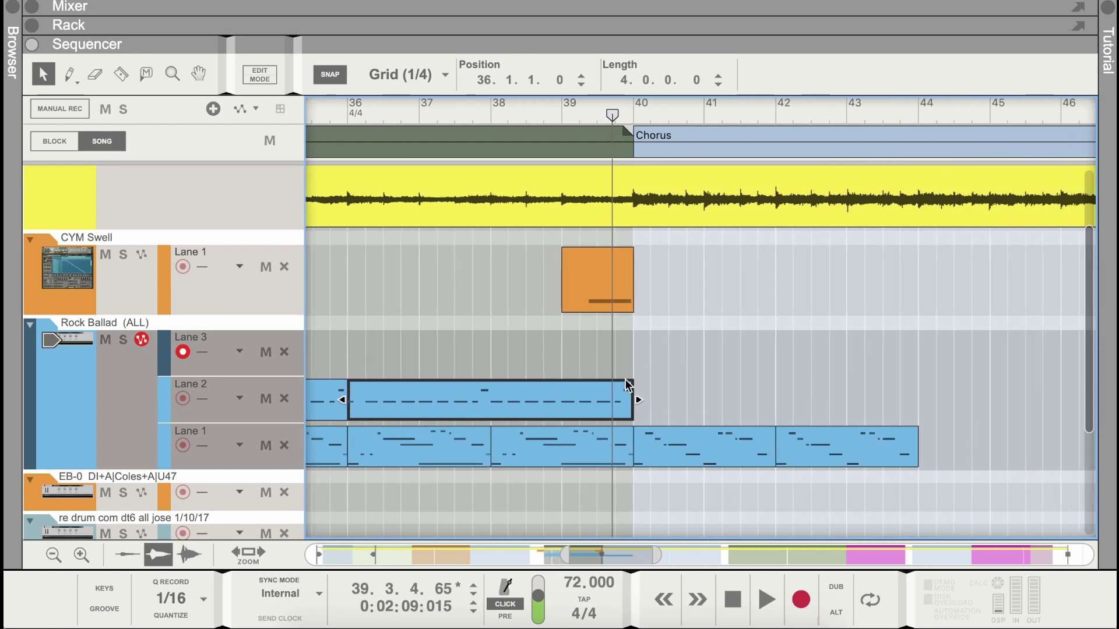
left_click_drag(464, 399, 752, 396)
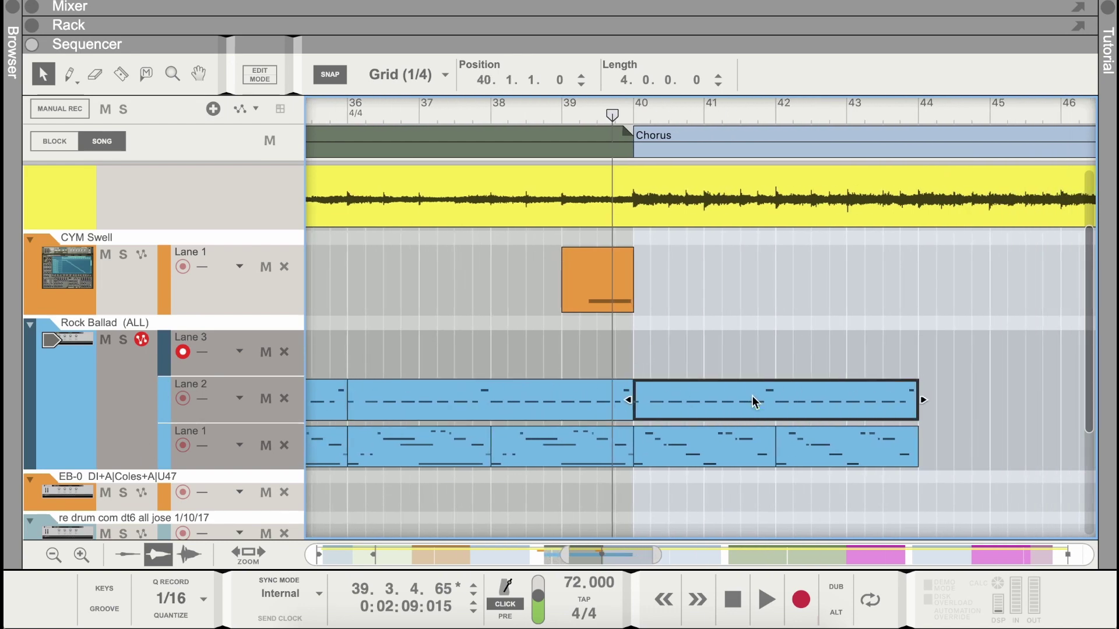
Record a single C#2 hit on Lane 3 at the start of the Chorus, starting from bar 39
left_click(632, 106)
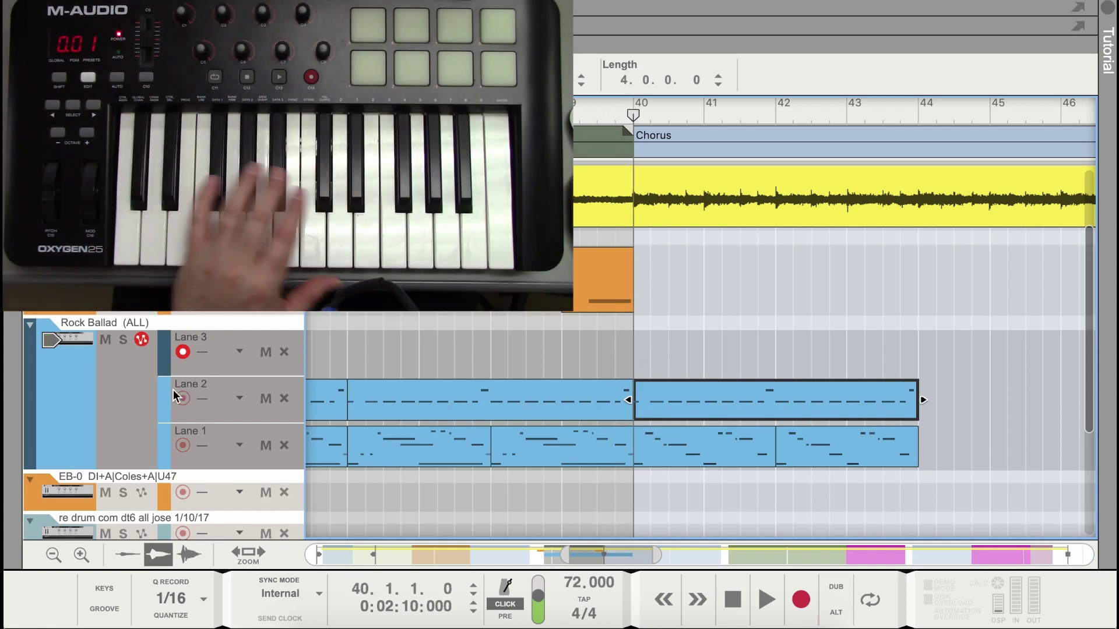
left_click(576, 115)
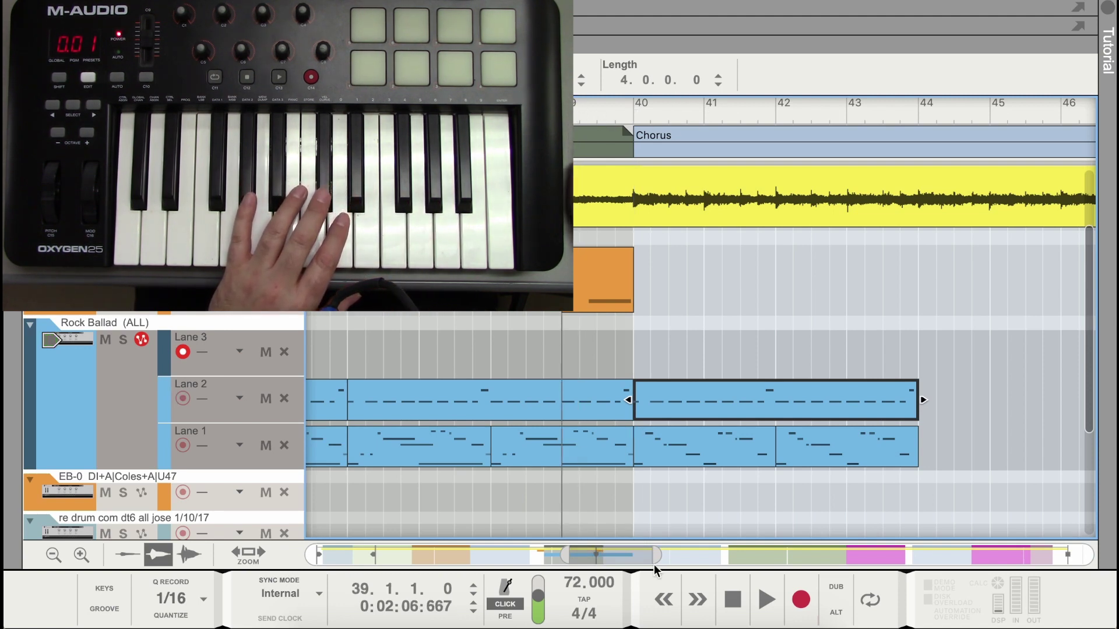
left_click(800, 599)
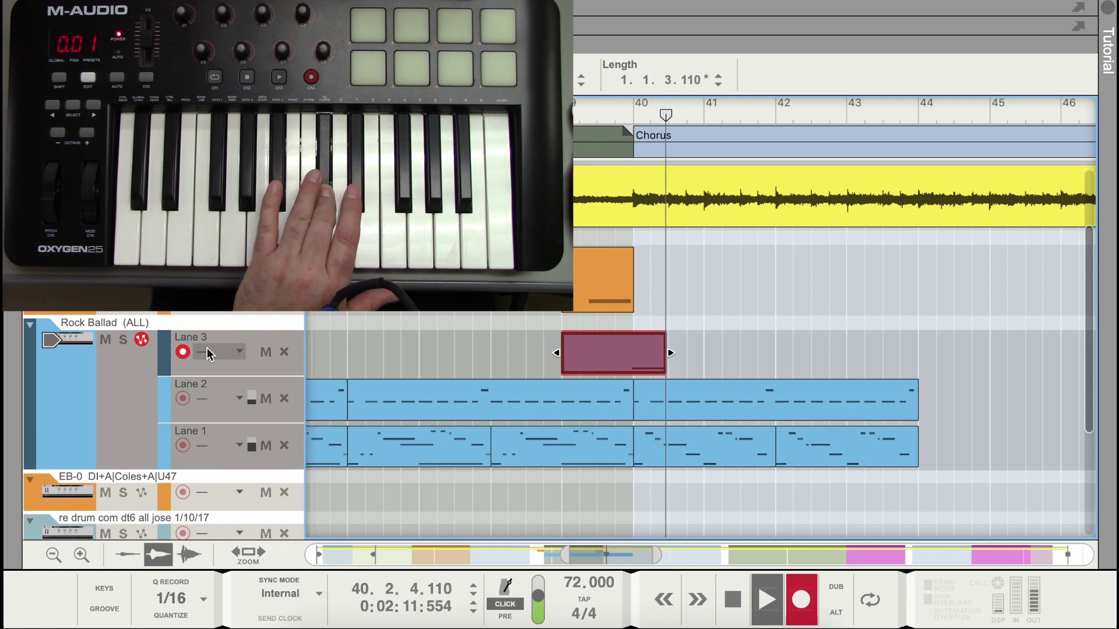
left_click(734, 601)
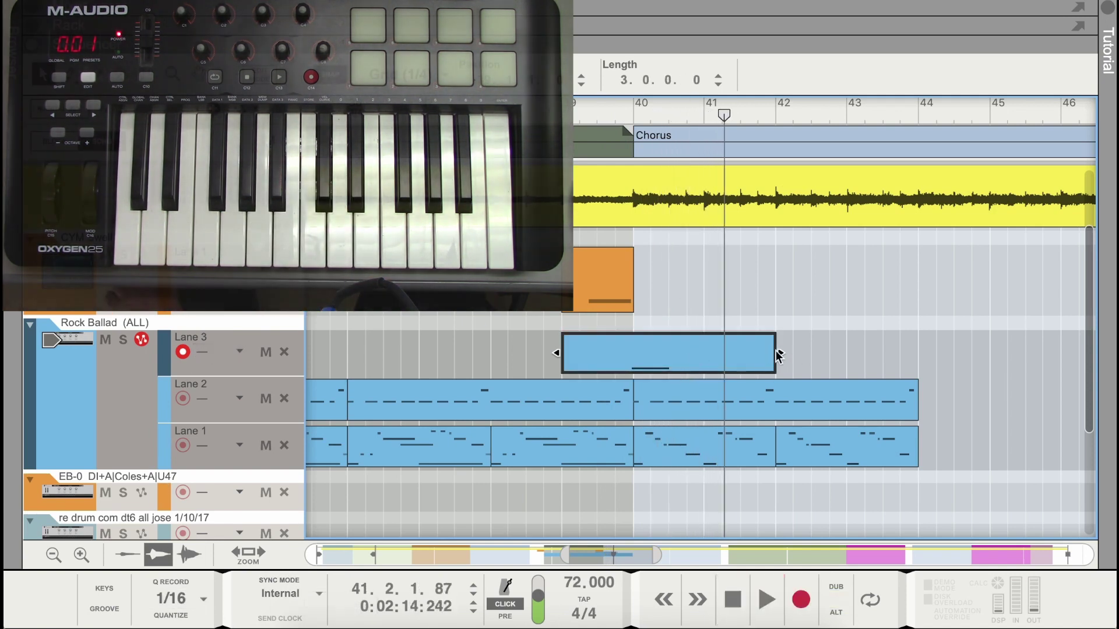
Trim the new Lane 3 clip to one bar starting at bar 40 and nudge its C#2 note to 39.4.4.232
left_click_drag(777, 355, 705, 356)
left_click_drag(563, 352, 597, 352)
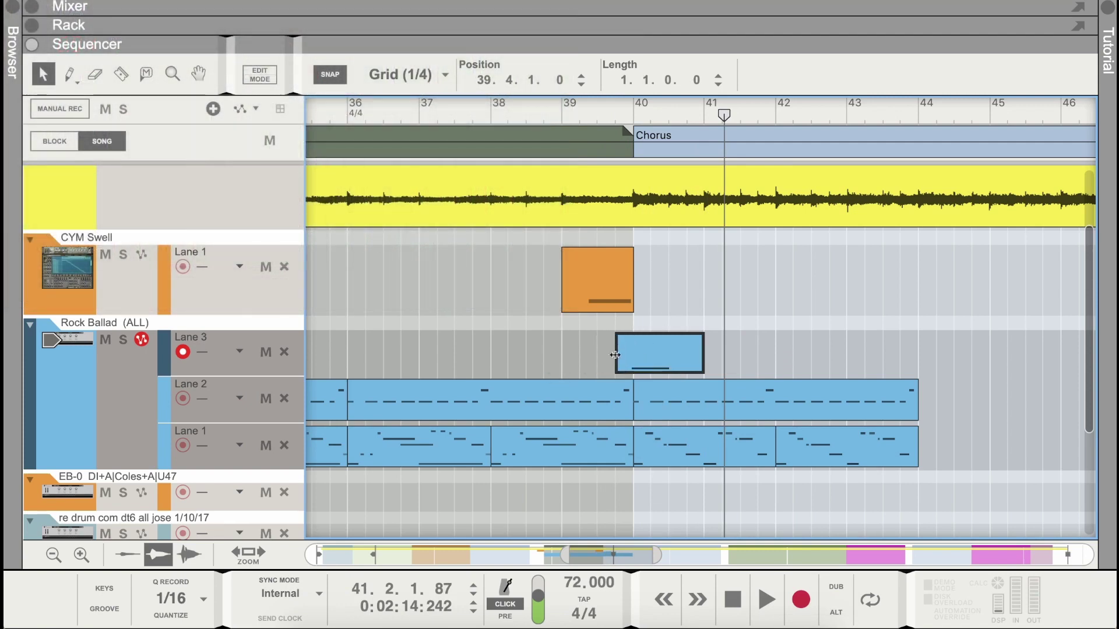
double_click(644, 354)
left_click_drag(728, 233, 732, 233)
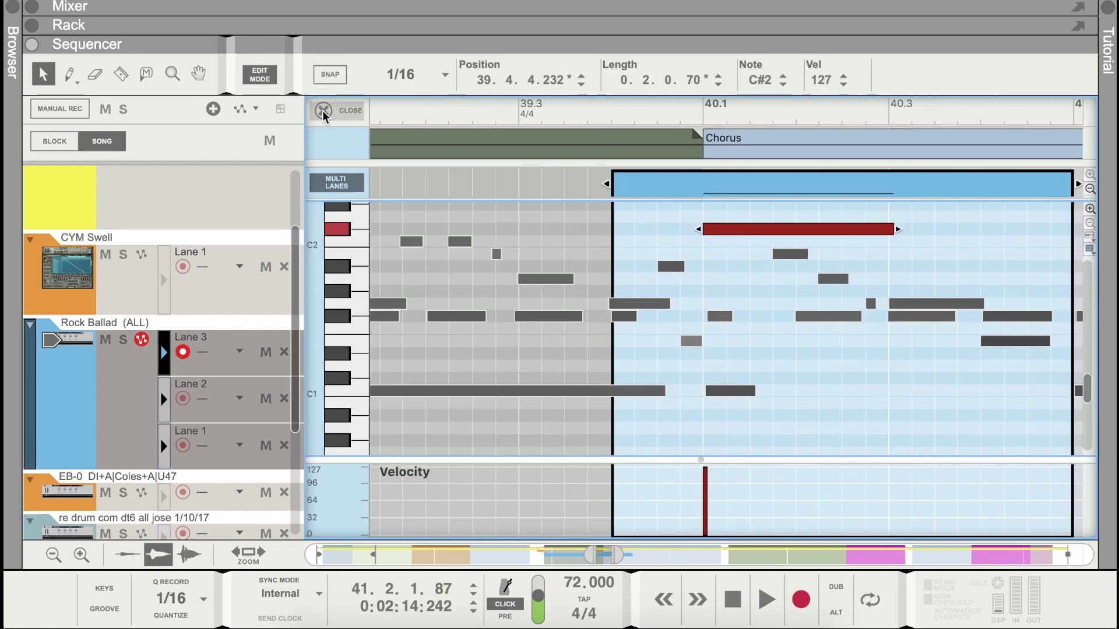
left_click(613, 193)
left_click_drag(613, 192, 705, 191)
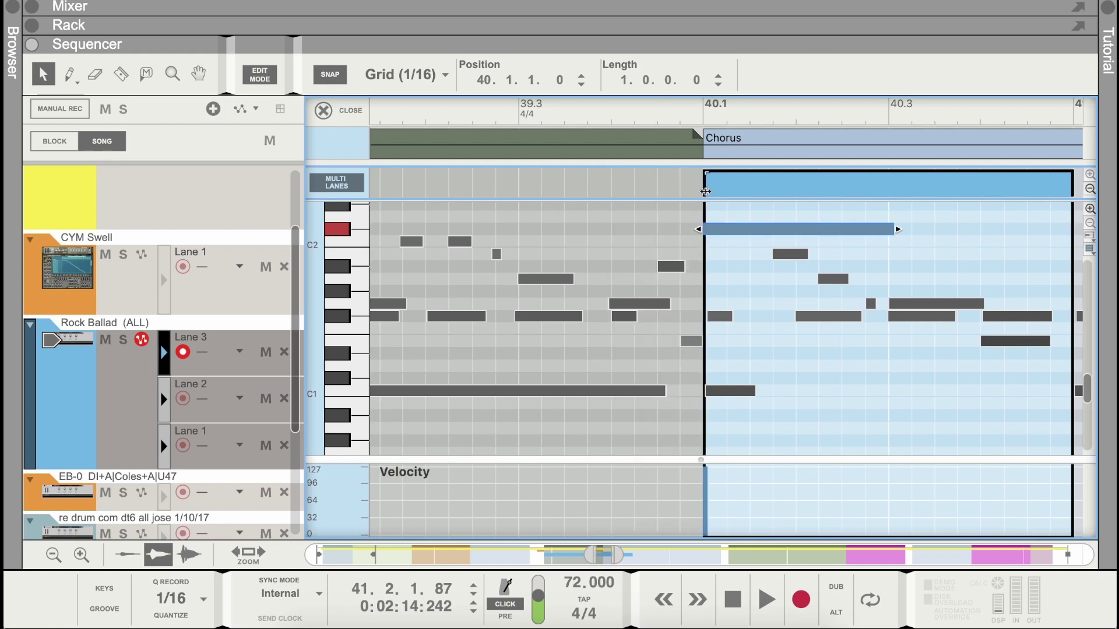
left_click(324, 110)
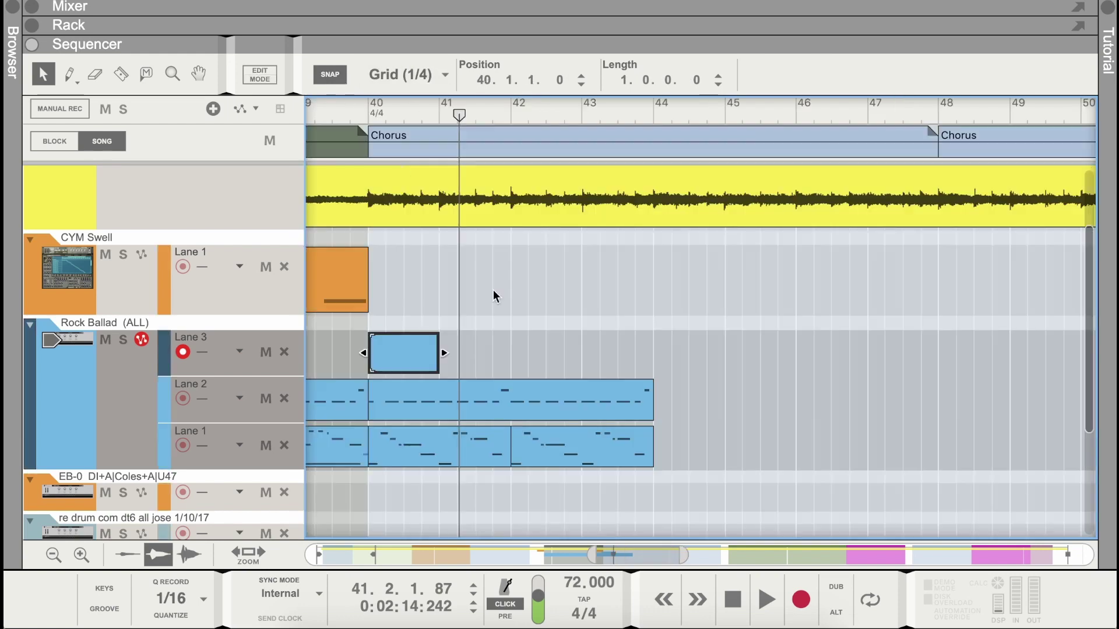
Reopen the one-bar Lane 3 clip and move the cut-off C#2 note inside it to position 40.1.1.2
double_click(376, 367)
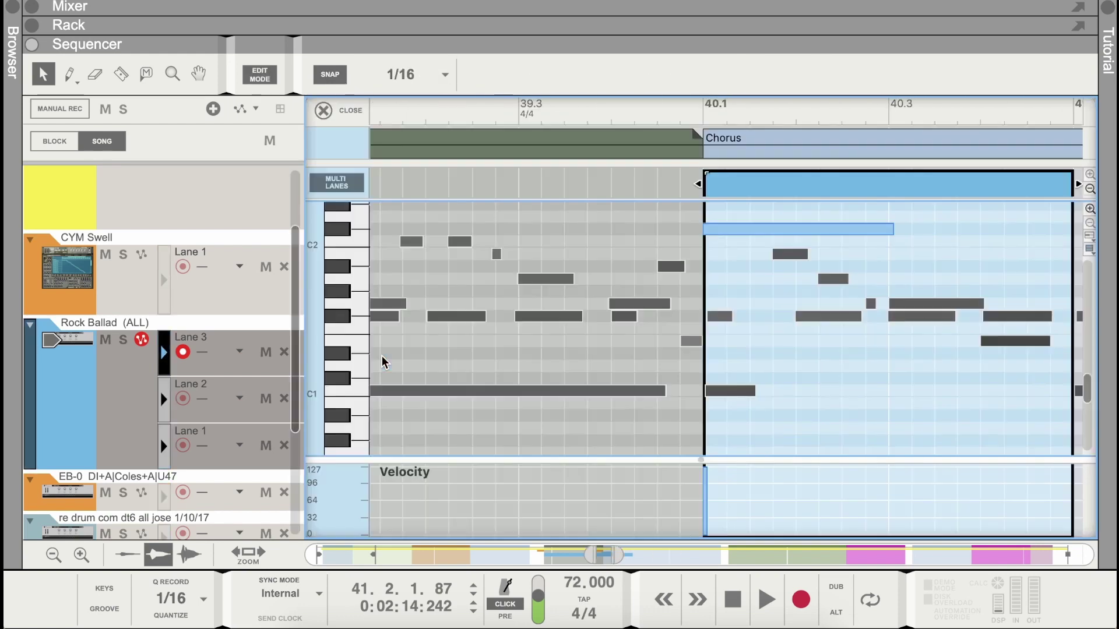
left_click(743, 229)
left_click(744, 233)
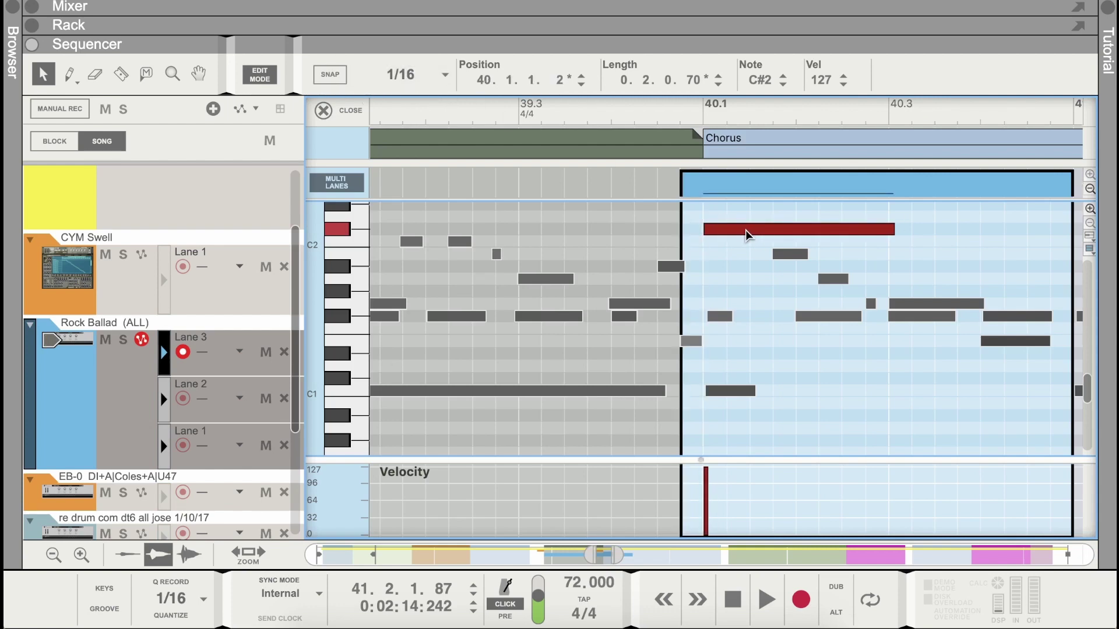
left_click(326, 112)
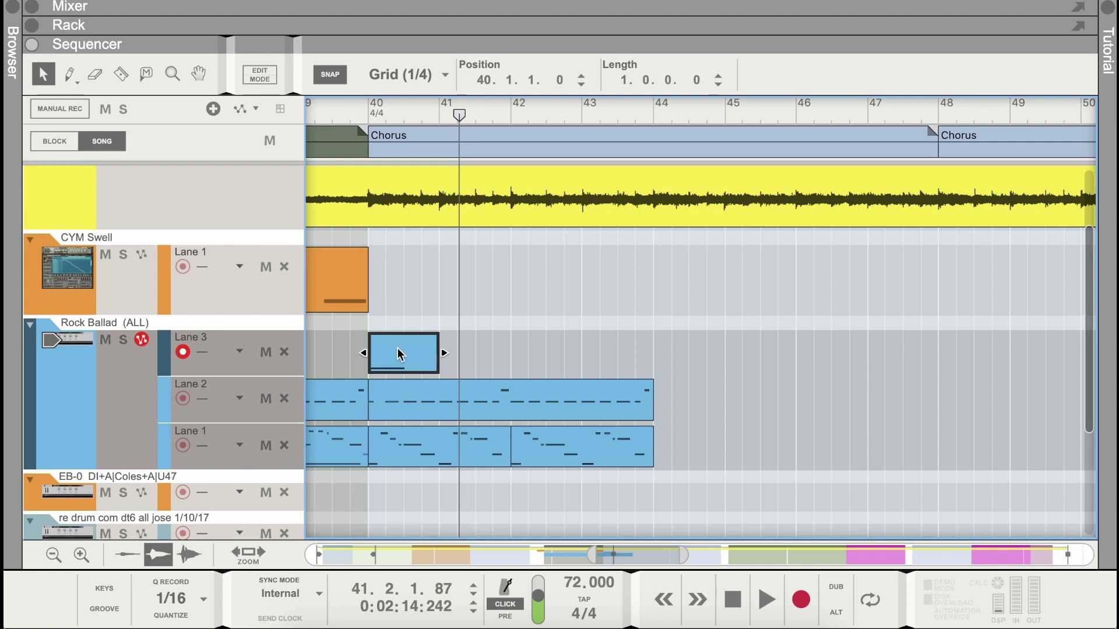
Copy the one-bar Lane 3 clip to the second Chorus at bar 48 and to the start of Verse 3 at bar 32
left_click_drag(399, 353, 735, 348)
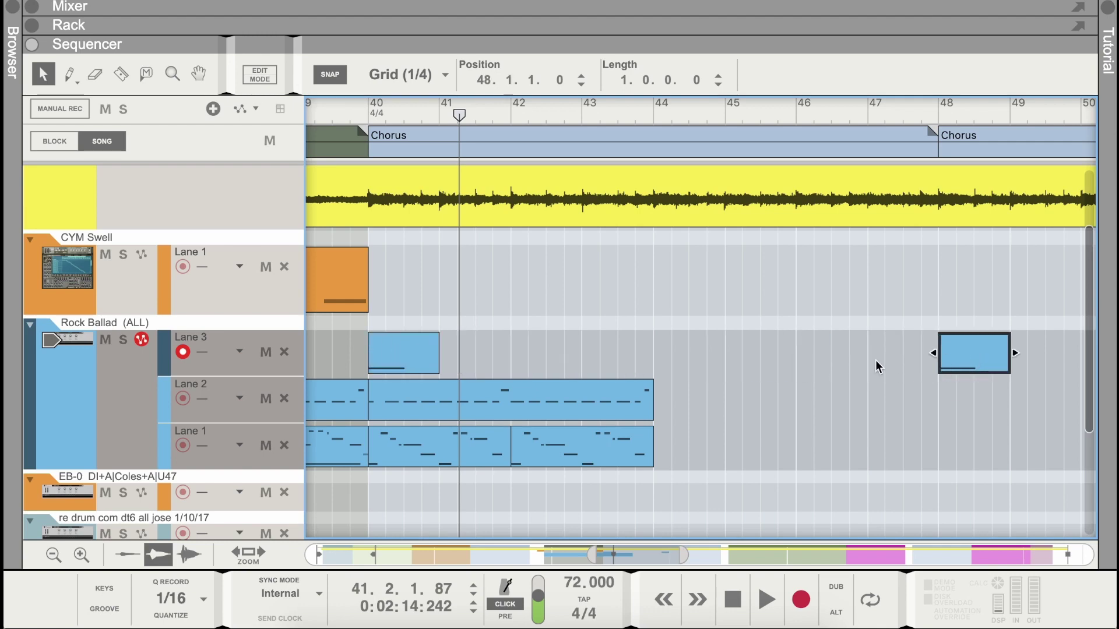
scroll(877, 372, "left", 5)
scroll(883, 378, "left", 7)
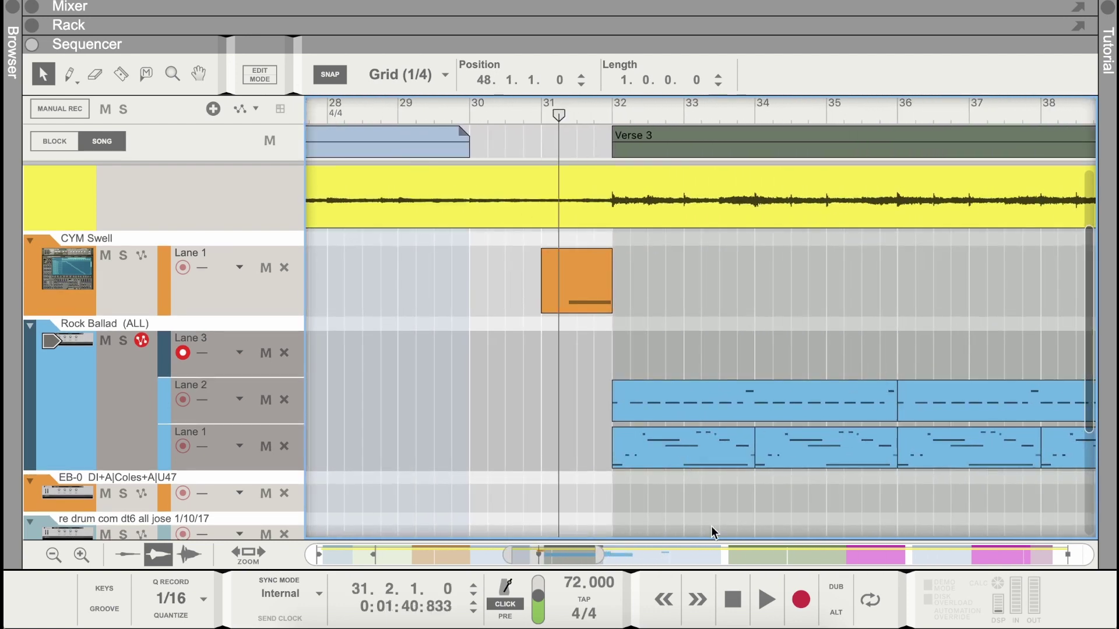
left_click(767, 600)
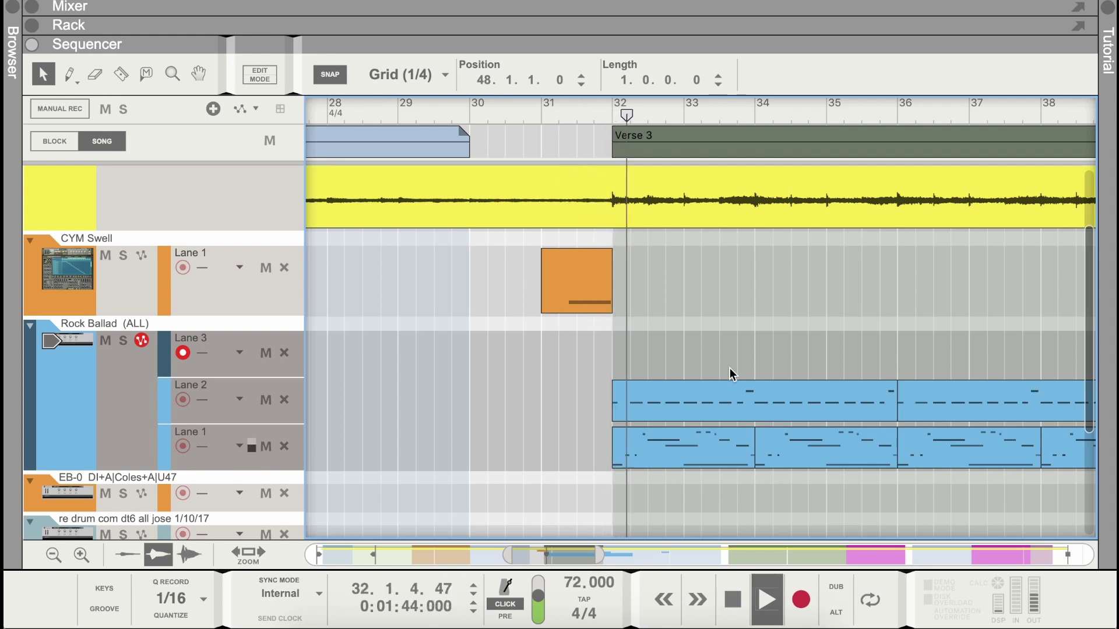
key("space")
scroll(677, 356, "right", 3)
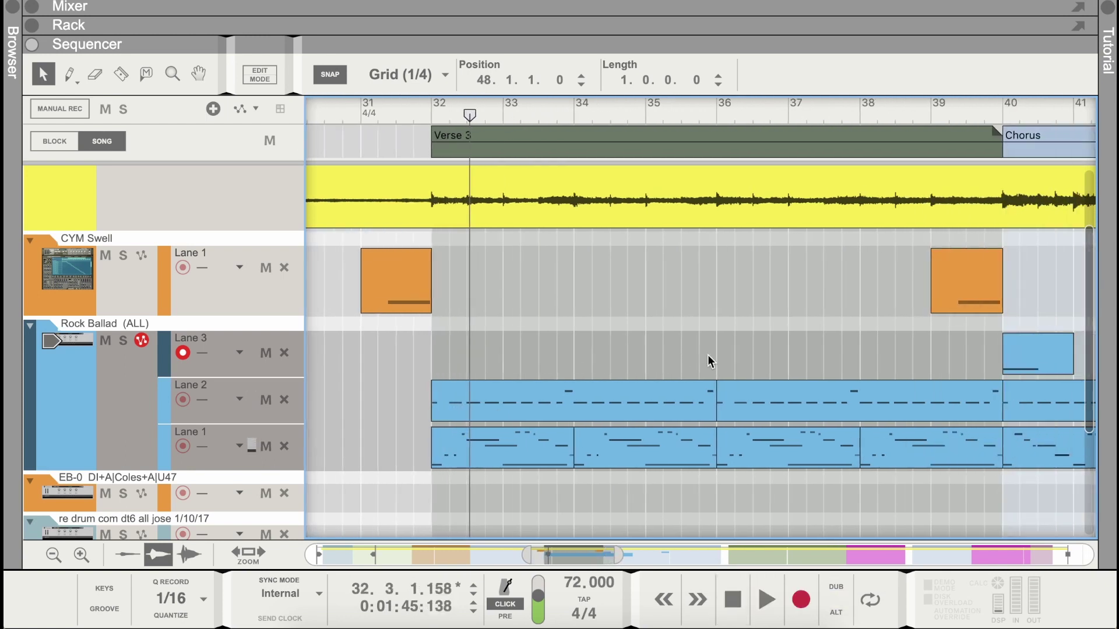
left_click_drag(1030, 350, 470, 351)
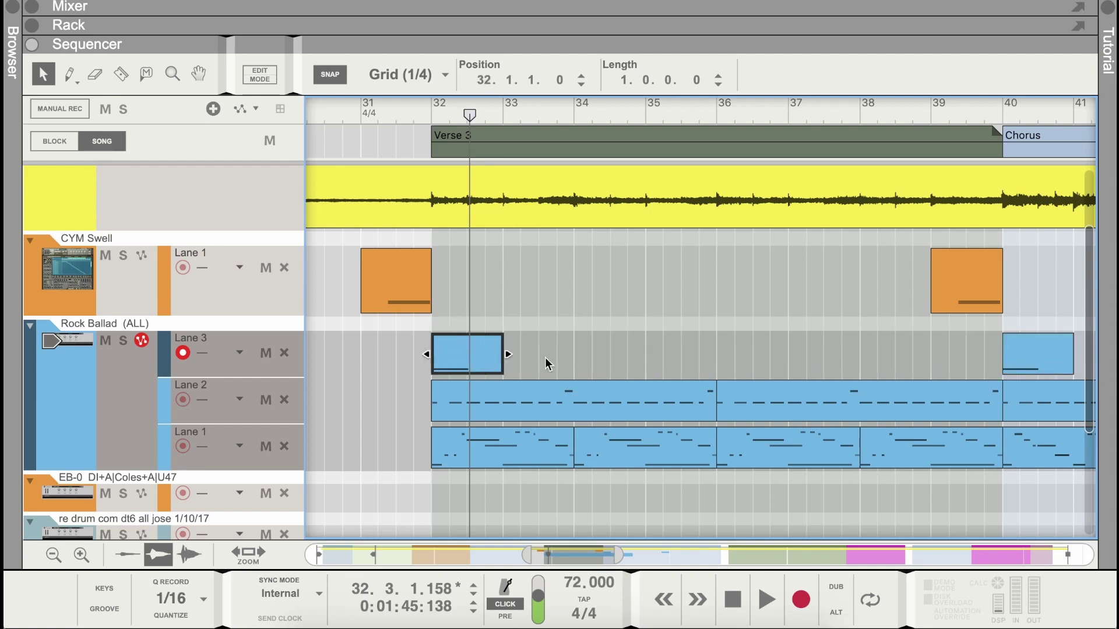
Play back the transition from the end of Verse 3 into the Chorus up to bar 44
scroll(640, 260, "right", 3)
scroll(705, 258, "down", 1)
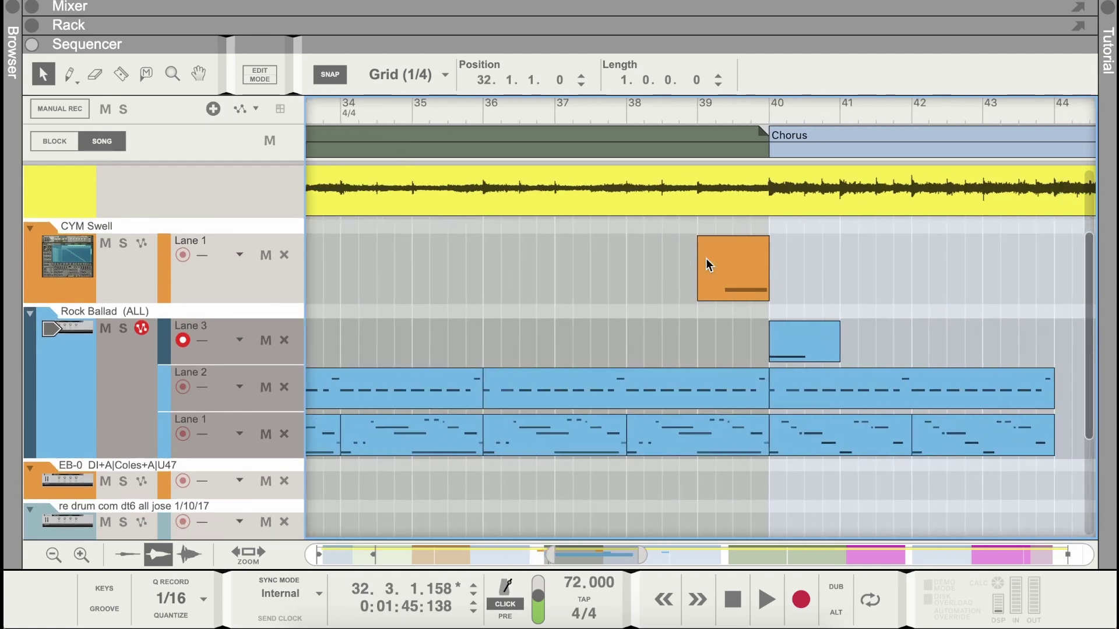
left_click(767, 600)
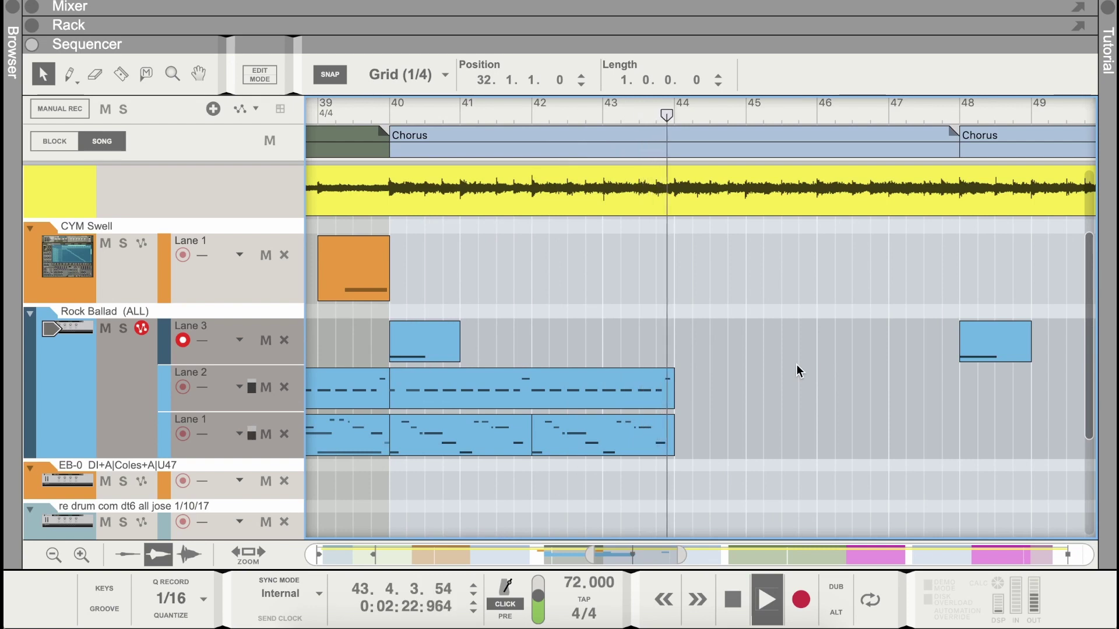
left_click(733, 609)
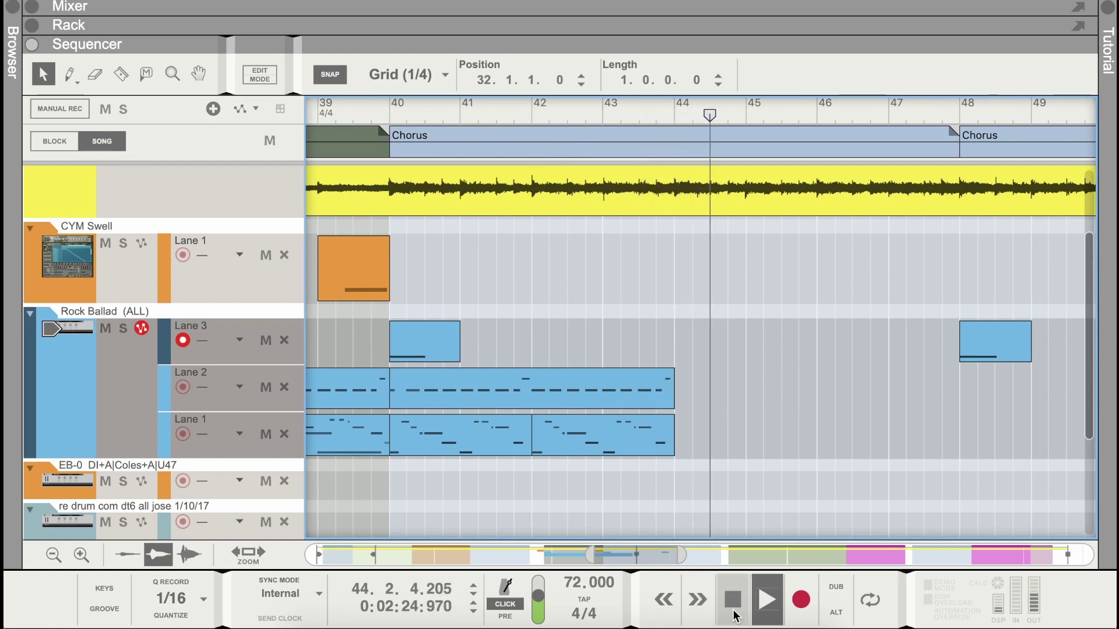
Duplicate the four-bar group of Chorus clips on Lanes 1 and 2 to bars 44, 48 and 52
left_click_drag(448, 441, 449, 454)
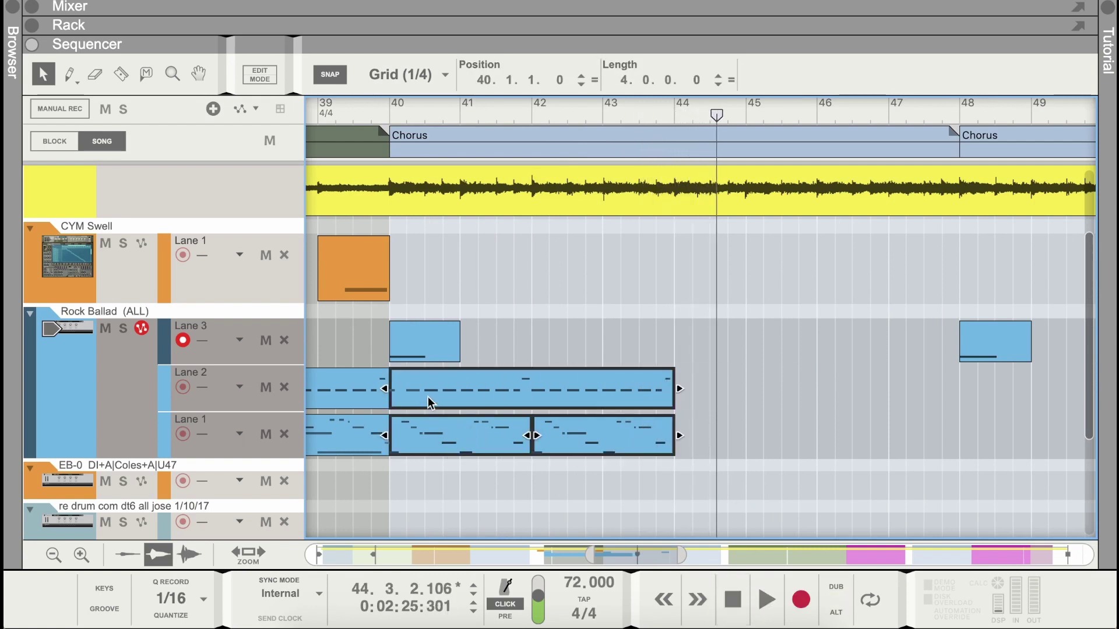
left_click_drag(427, 393, 719, 387)
scroll(719, 387, "right", 5)
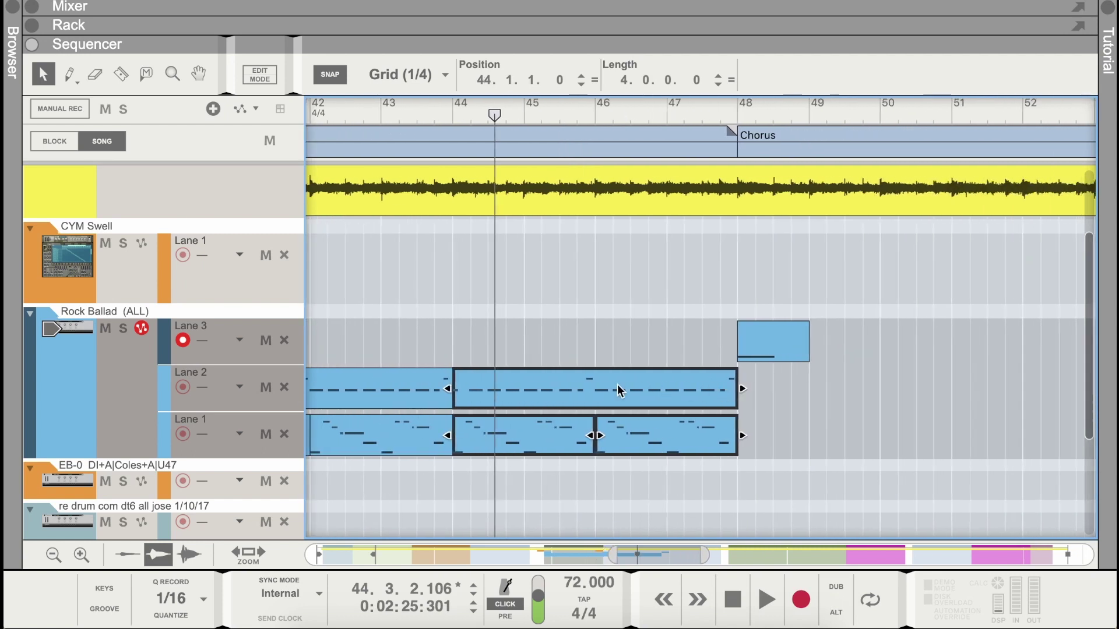
left_click_drag(582, 386, 855, 402)
scroll(680, 378, "right", 4)
left_click_drag(619, 386, 902, 396)
scroll(902, 396, "right", 5)
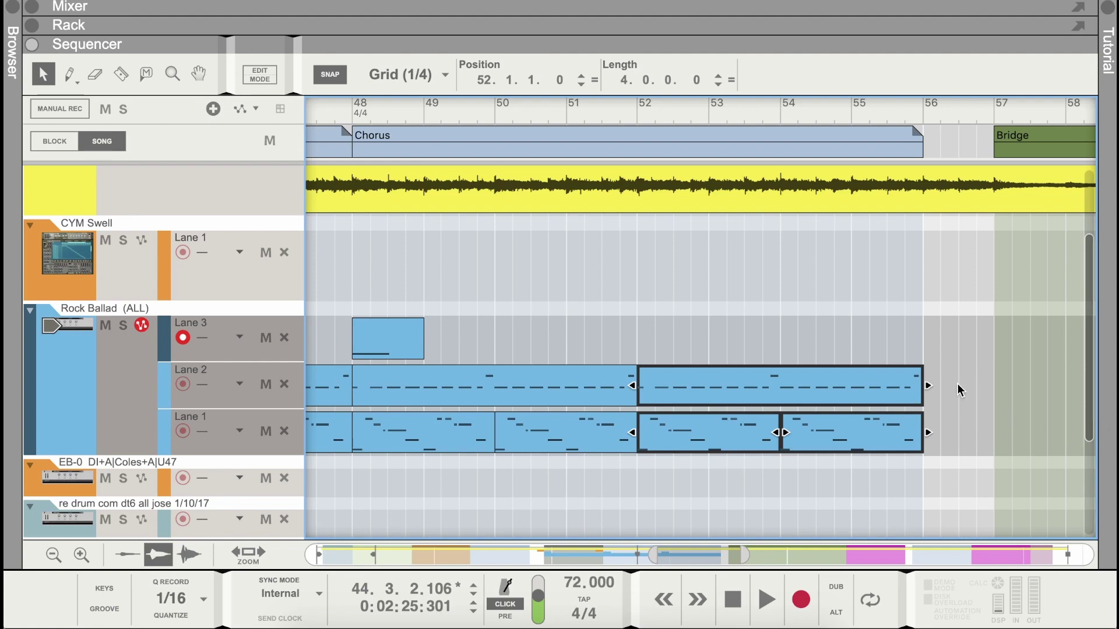
Listen to the Bridge from bar 56 and to the entry of the second Bridge from bar 64
scroll(957, 384, "right", 8)
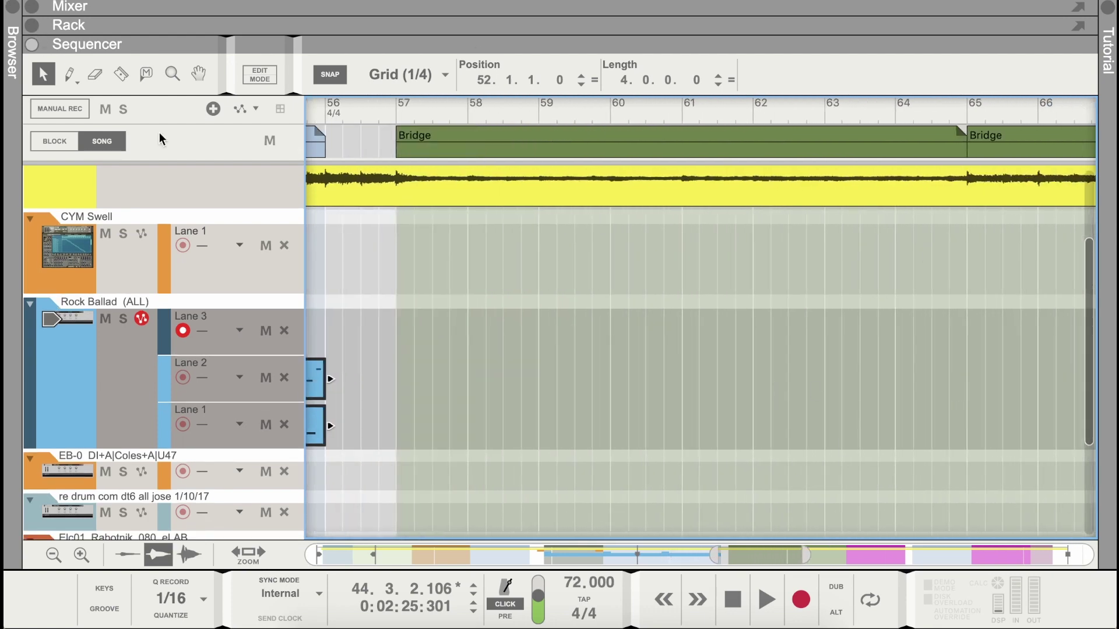
left_click(325, 113)
left_click(768, 610)
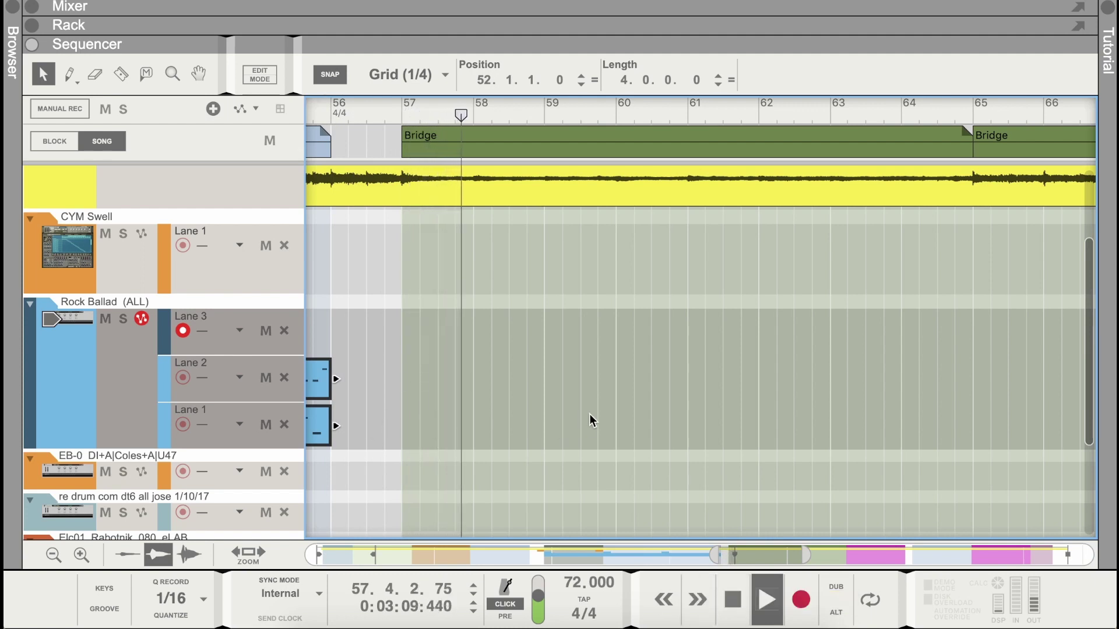
scroll(687, 308, "right", 4)
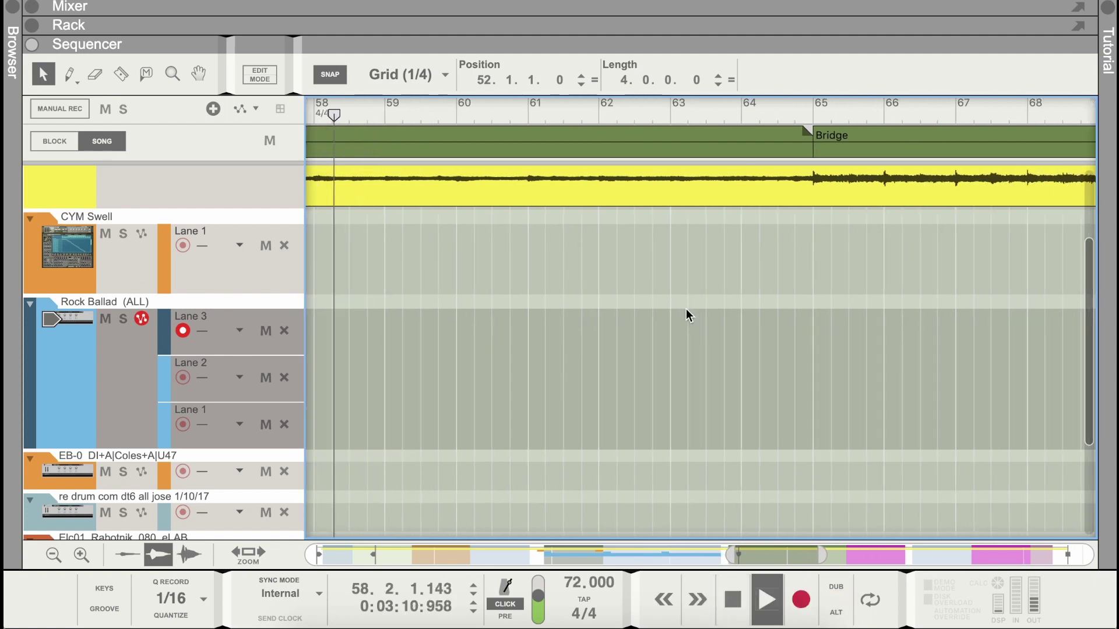
left_click(742, 106)
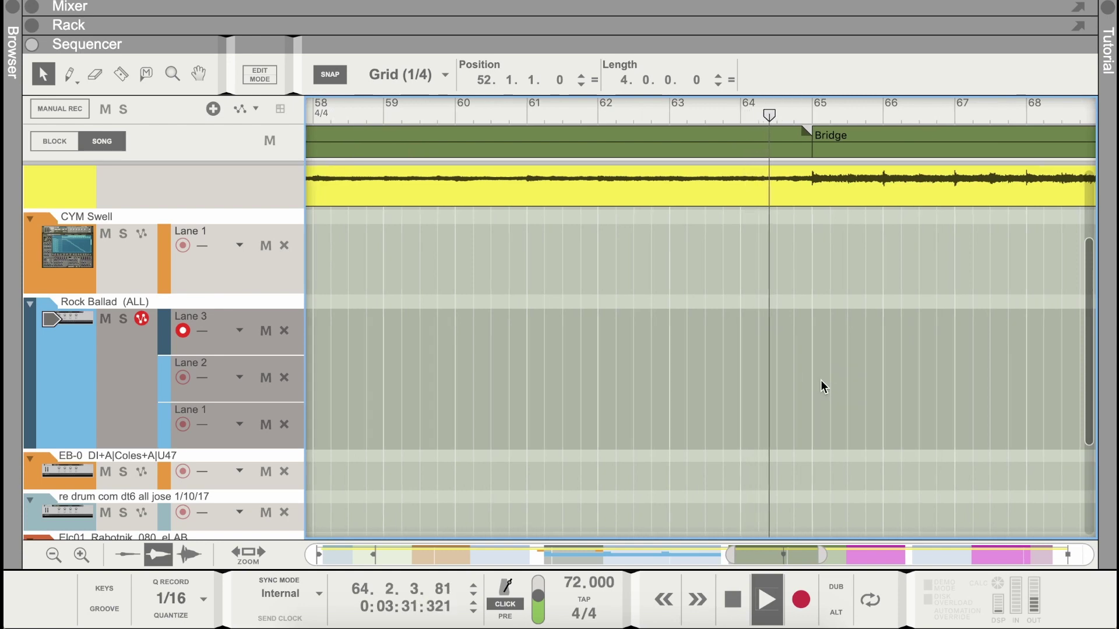
scroll(821, 380, "right", 4)
scroll(822, 379, "right", 4)
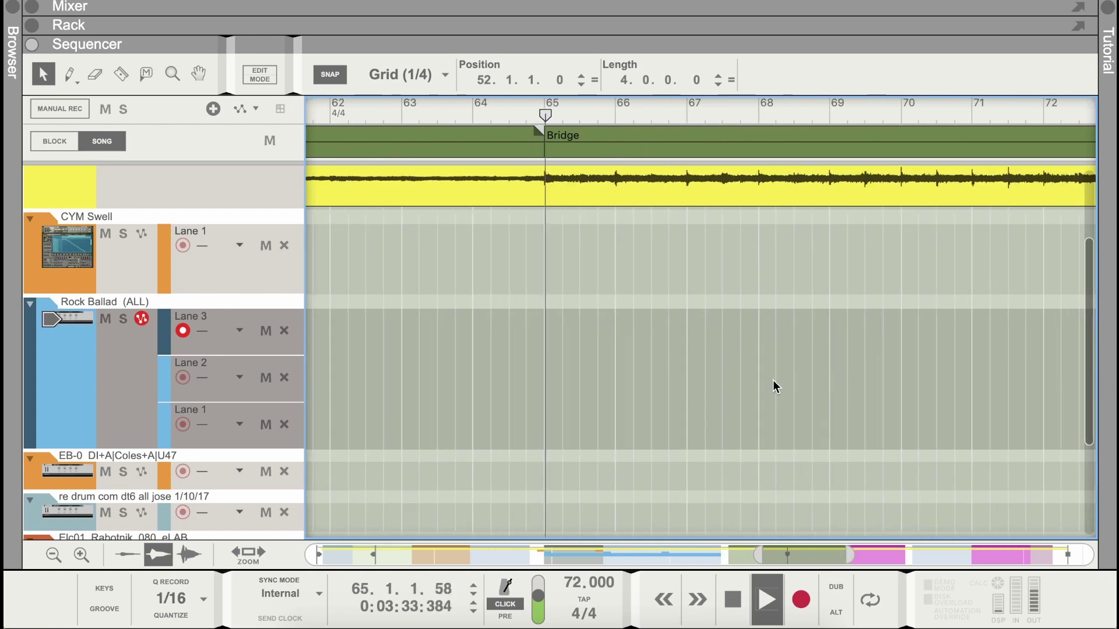
left_click(740, 606)
left_click(472, 112)
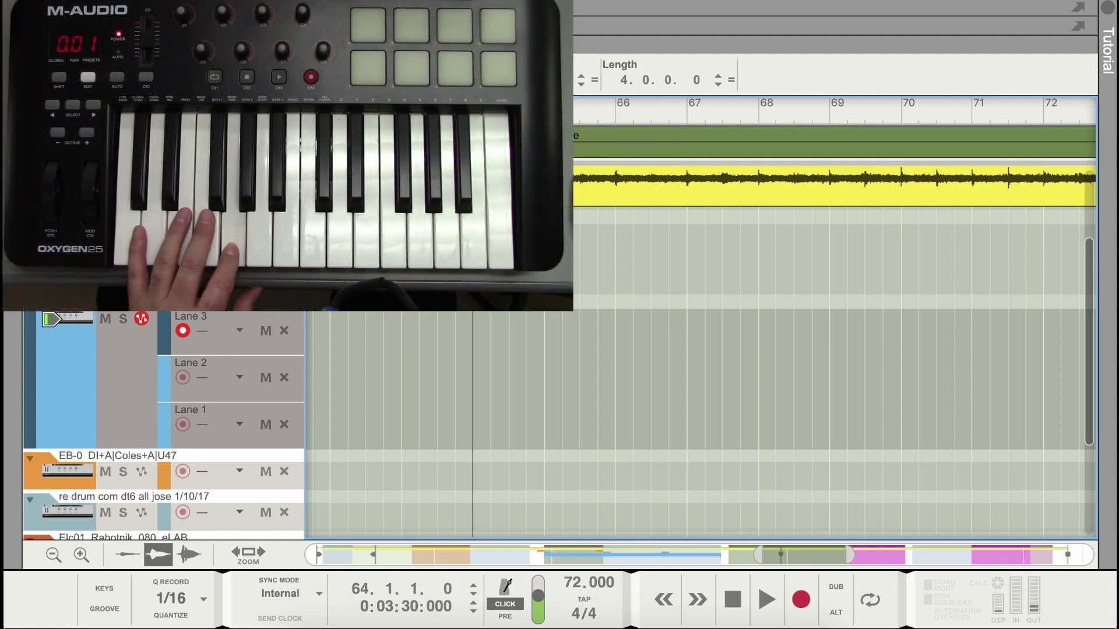
left_click(768, 616)
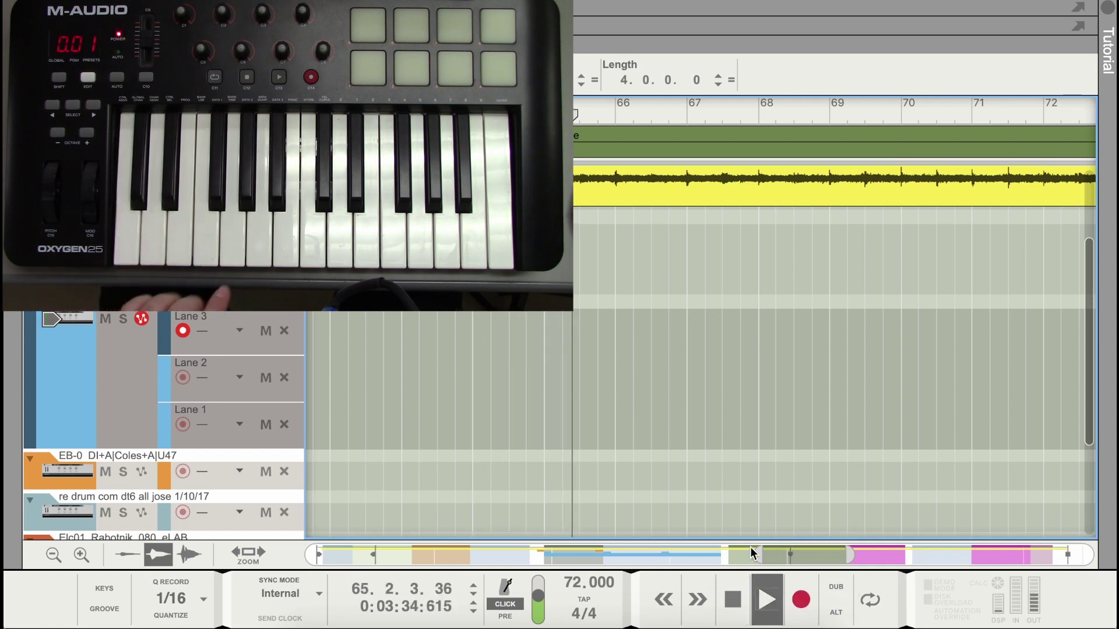
left_click(732, 606)
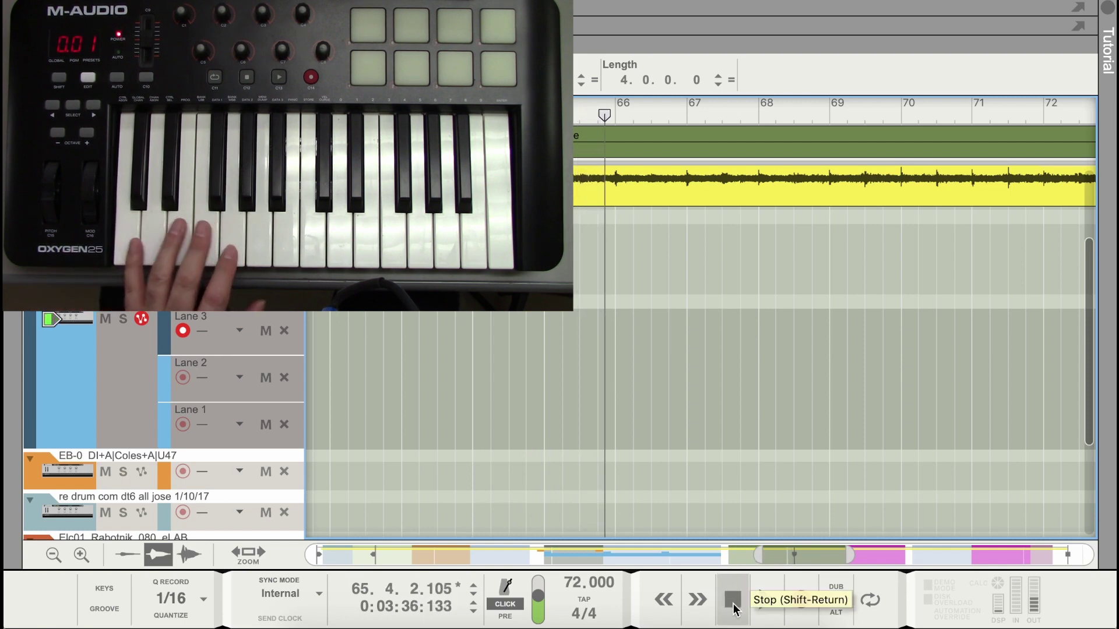
left_click(505, 441)
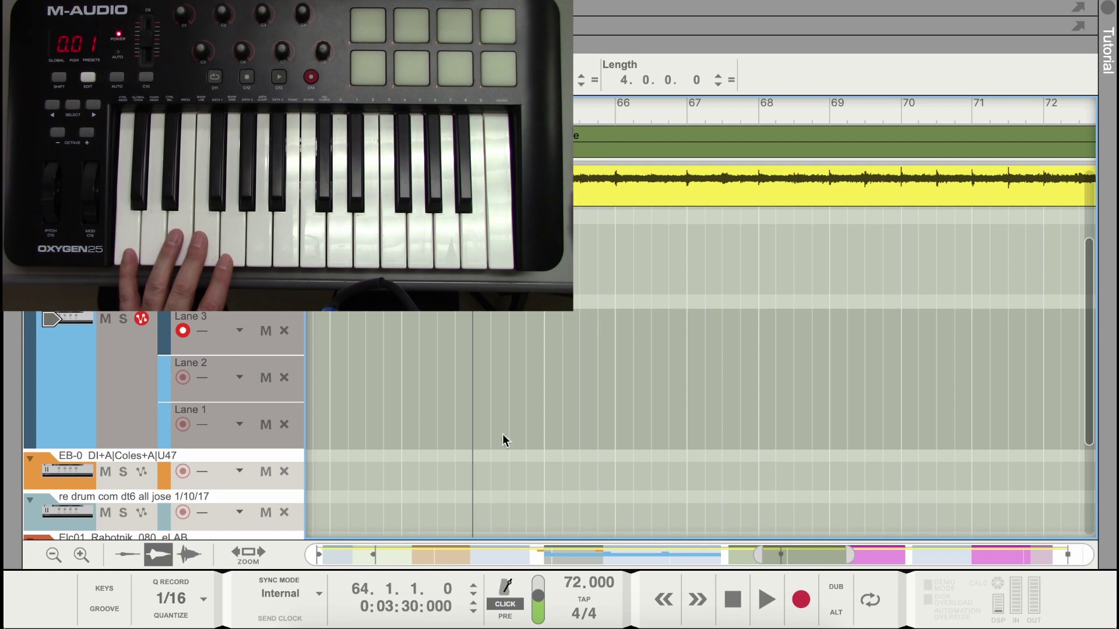
left_click(804, 616)
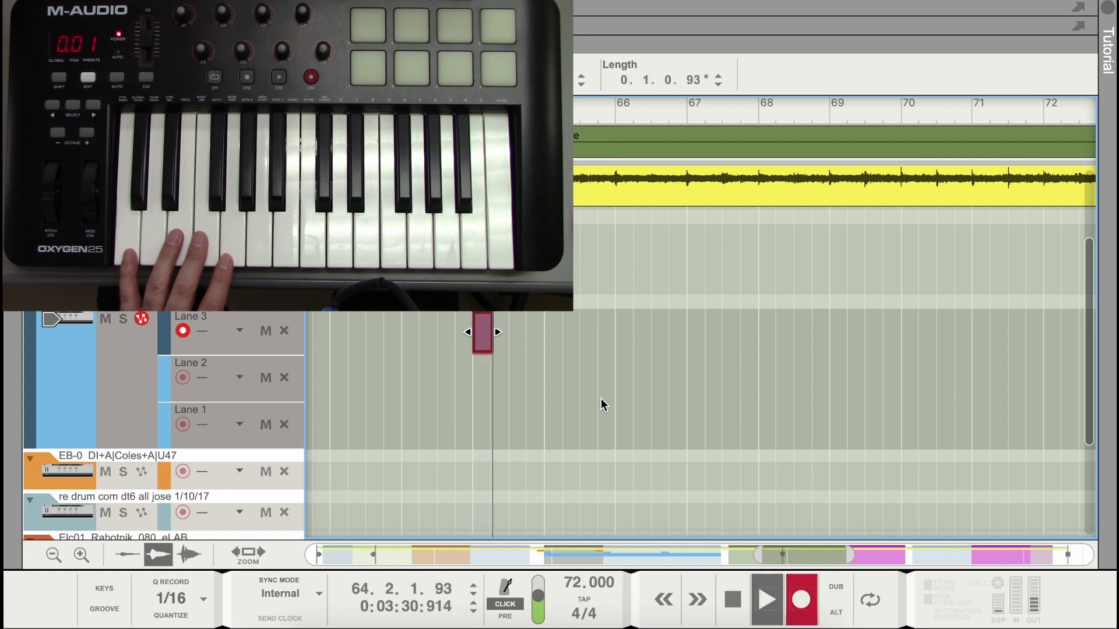
left_click(751, 621)
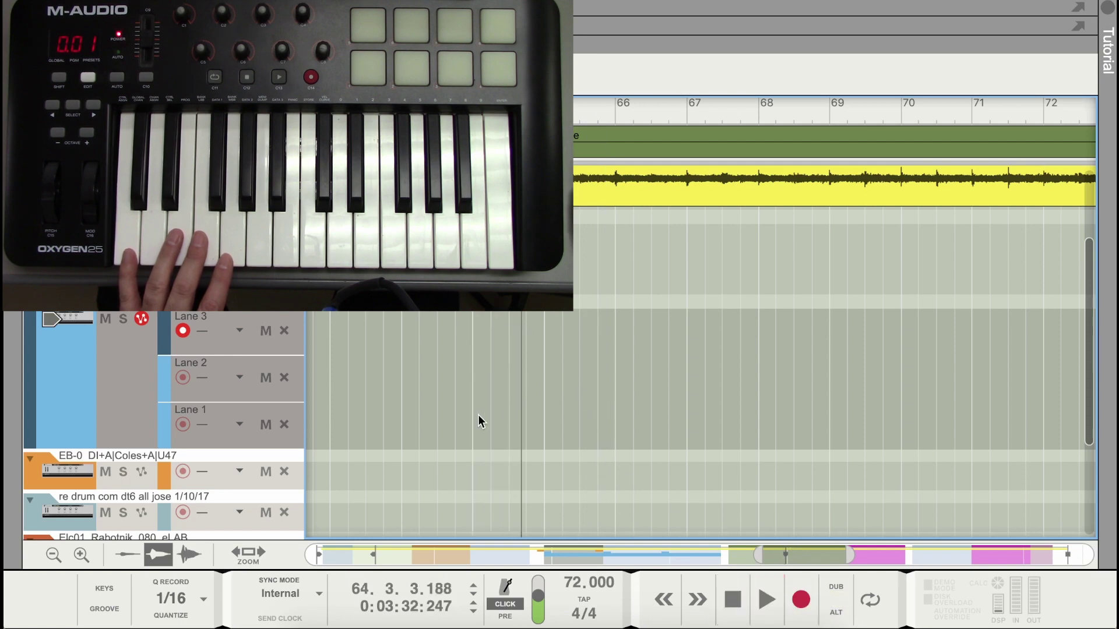
Record the second Bridge drum part on Lane 1 from bar 64, and trim the clip to start at 64.4.1 with length 8.1.0
left_click(181, 427)
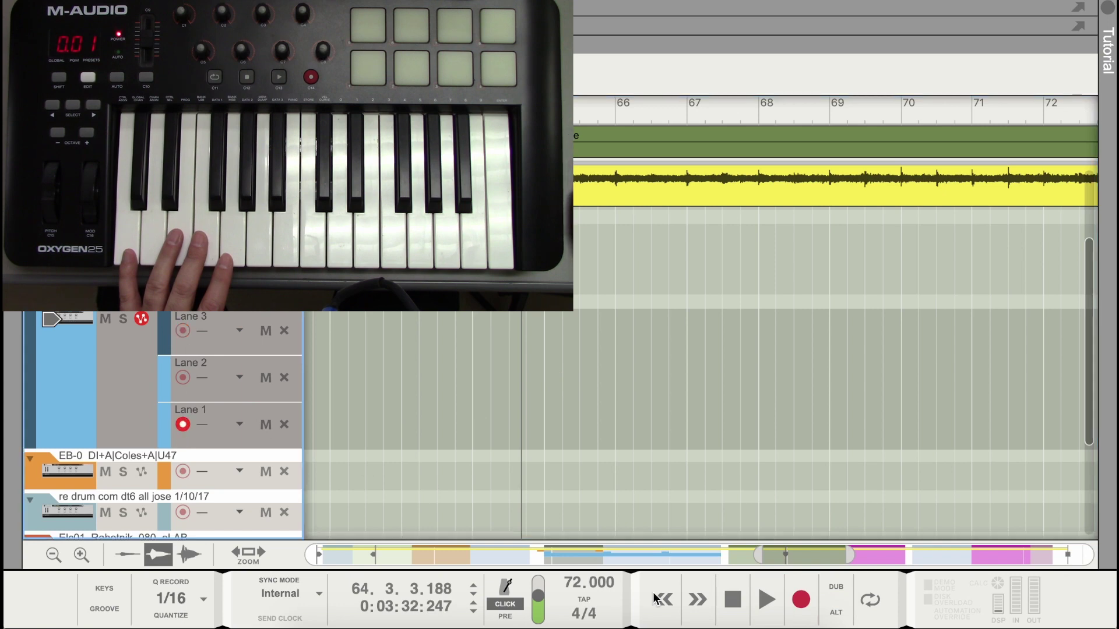
left_click(472, 111)
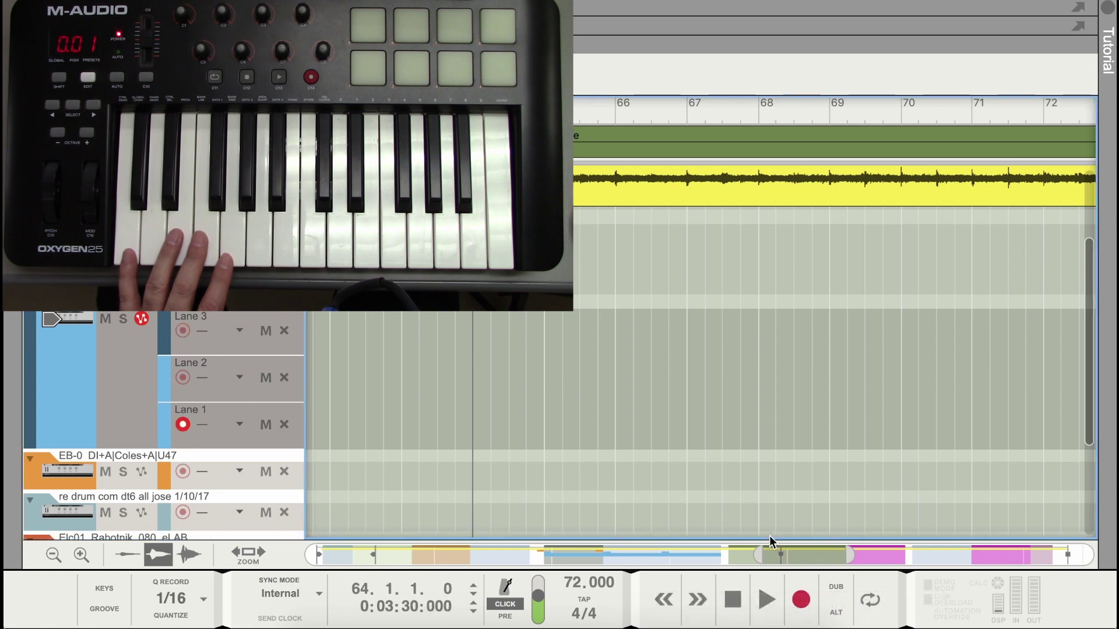
left_click(800, 610)
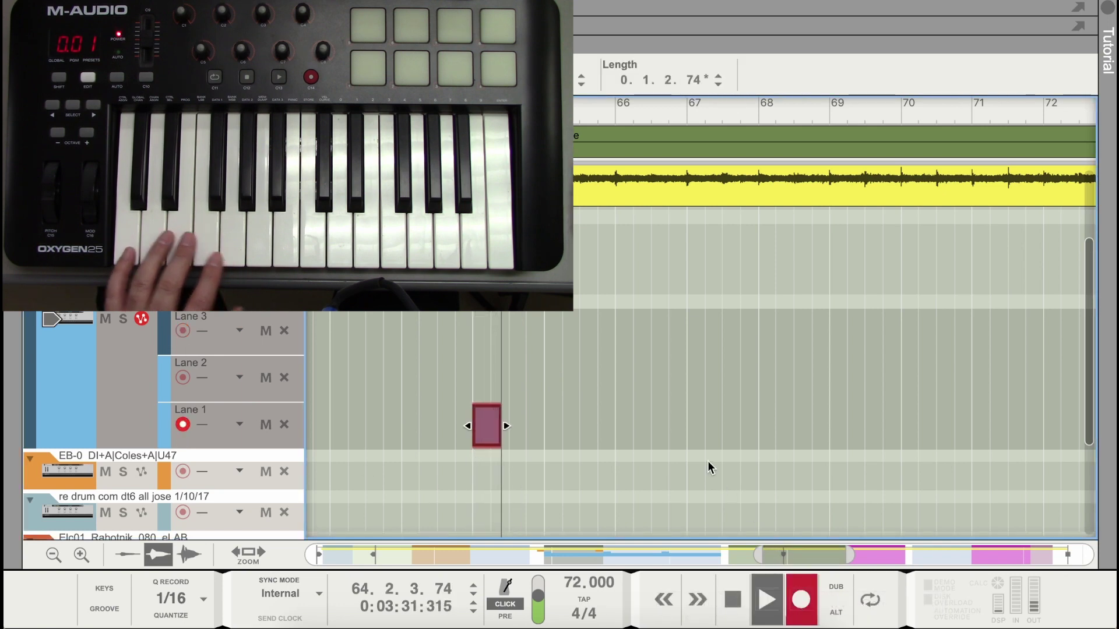
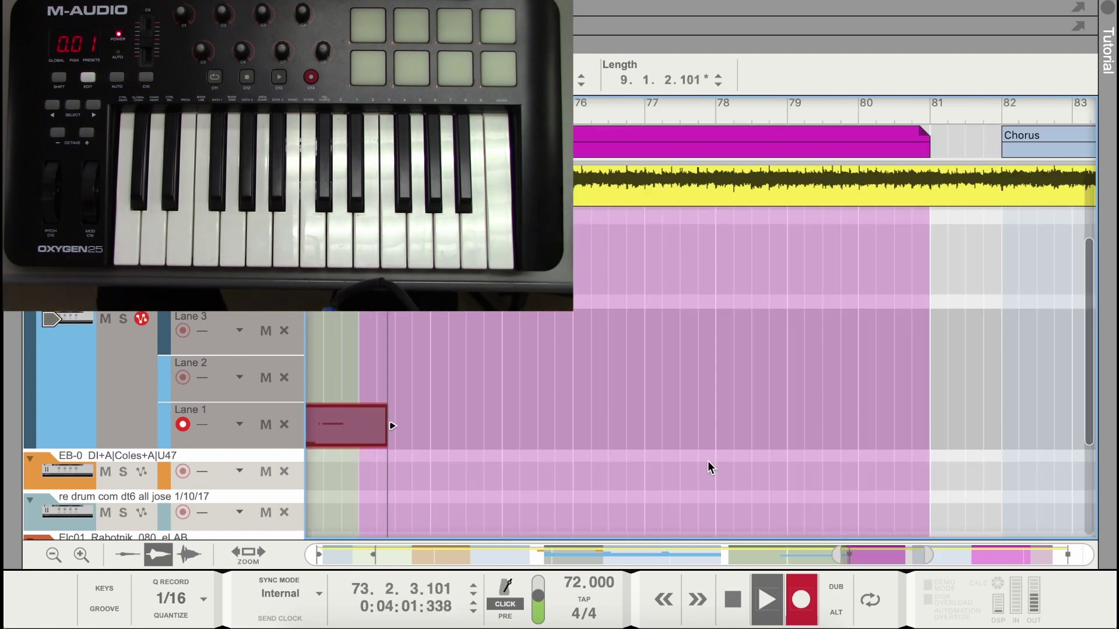
left_click(731, 605)
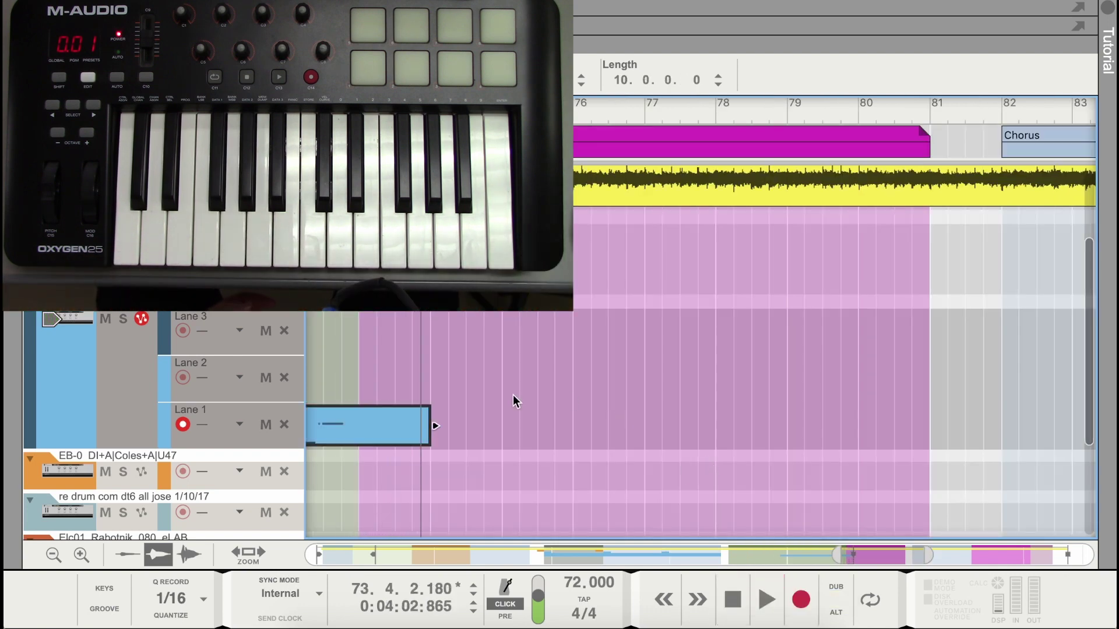
scroll(512, 395, "left", 7)
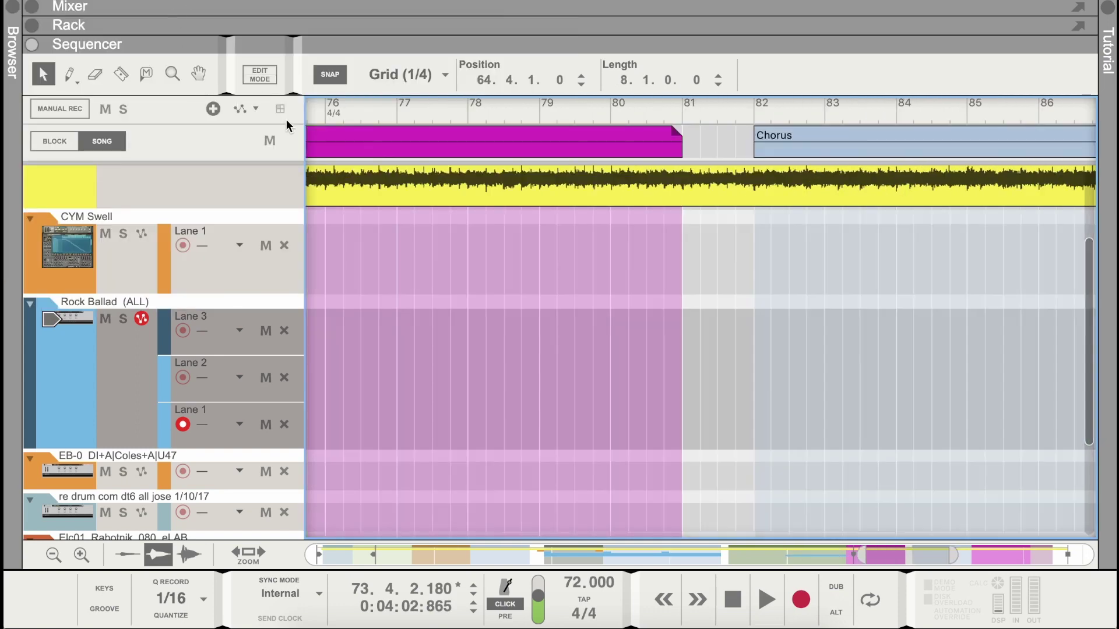
scroll(564, 240, "left", 7)
left_click(547, 110)
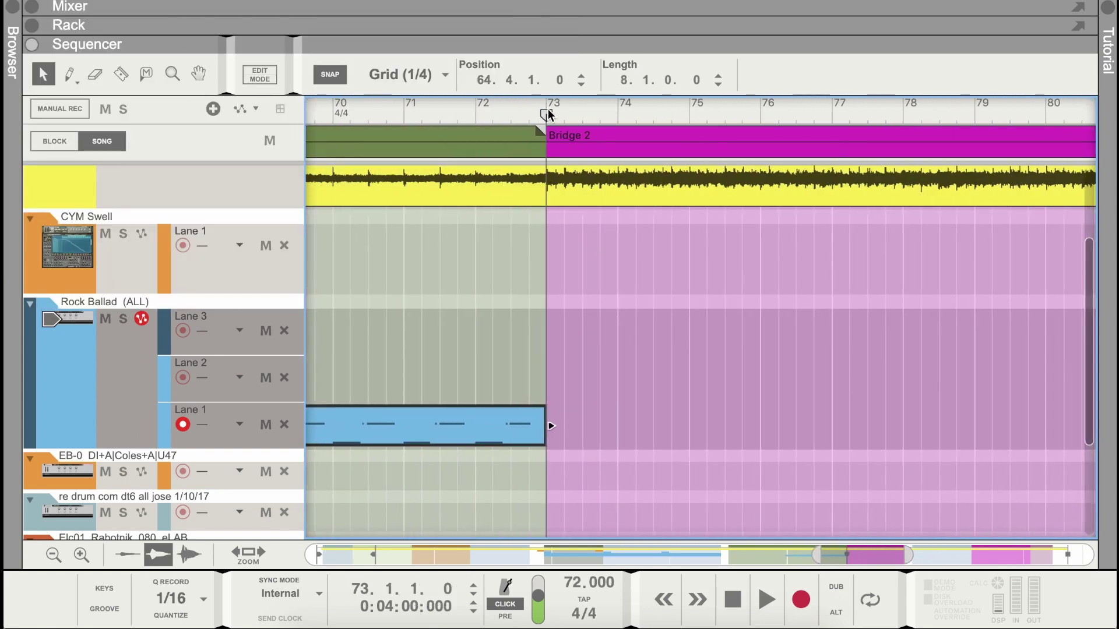
left_click(802, 609)
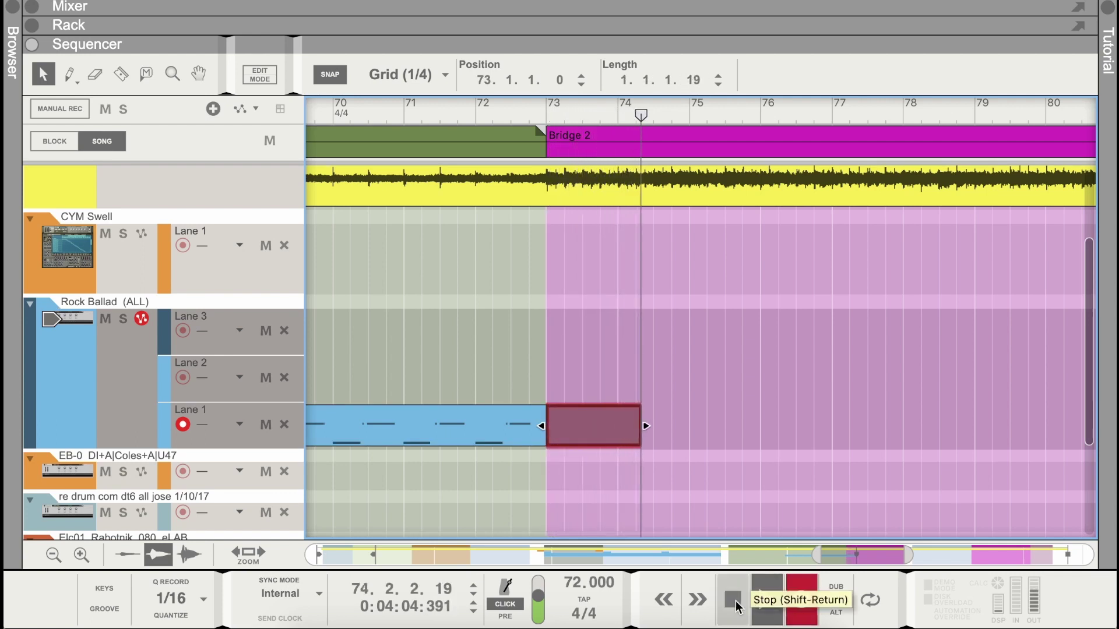
left_click(733, 600)
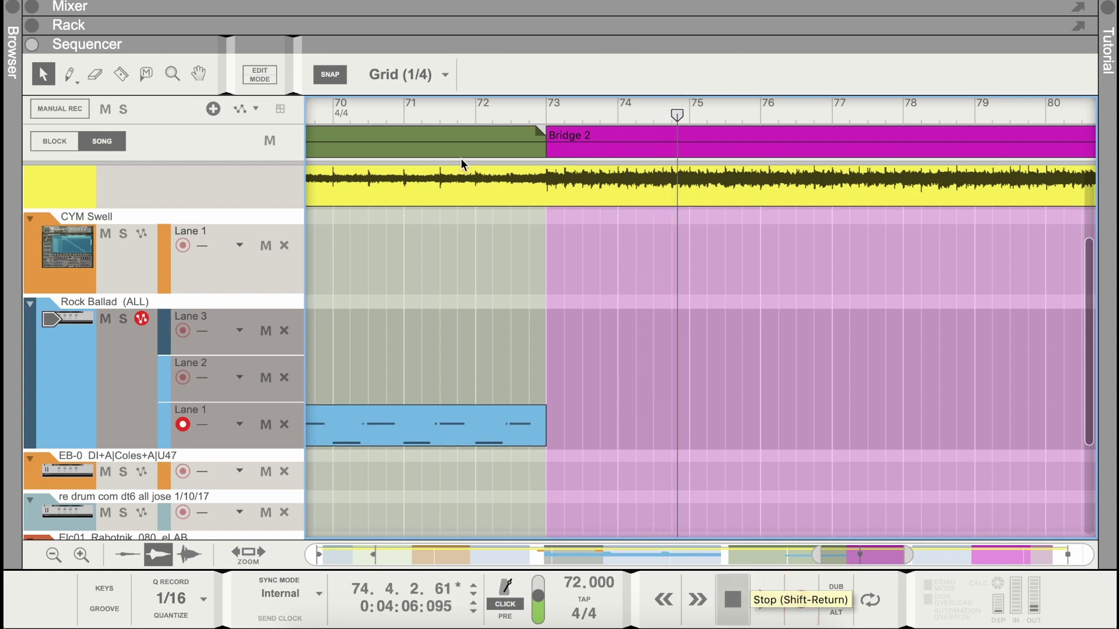
left_click(475, 115)
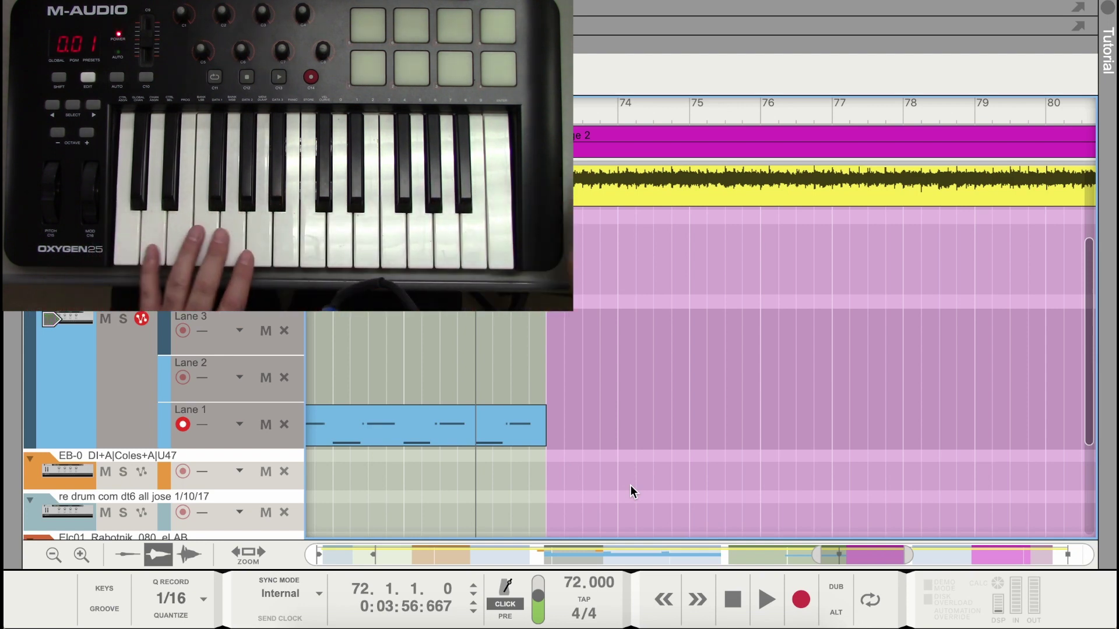
left_click(800, 606)
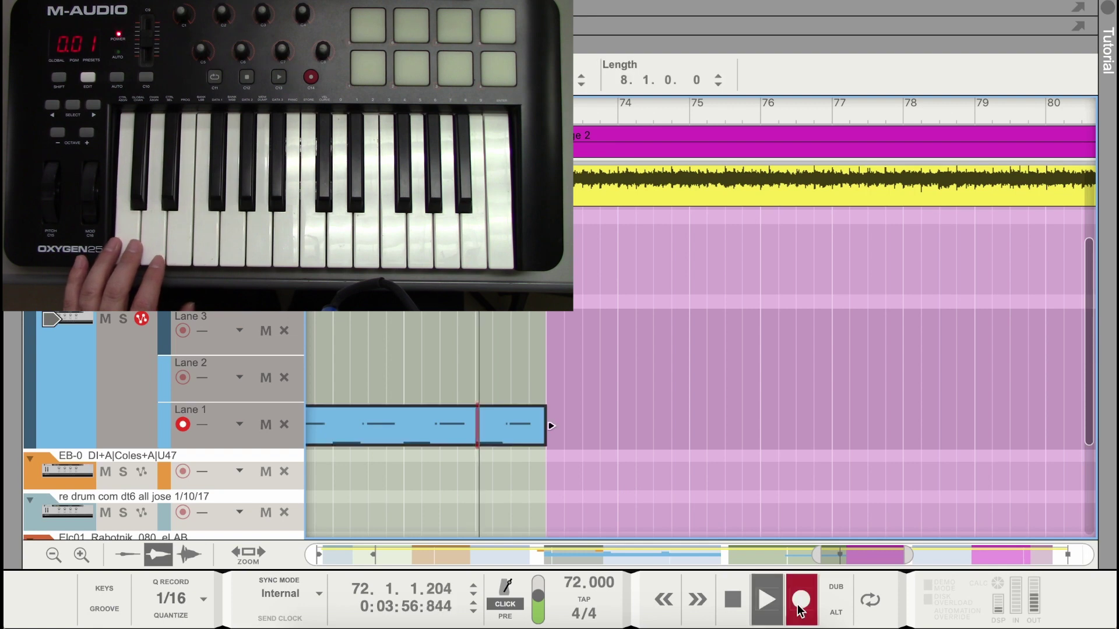
left_click(733, 599)
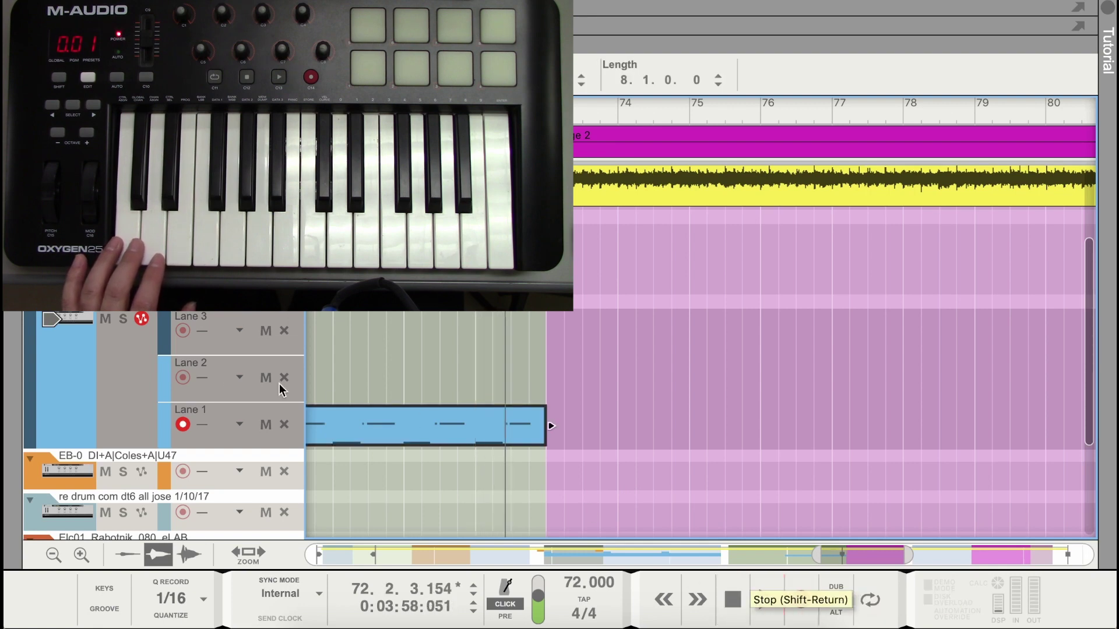
Record the Bridge 2 drum part from bar 72, trim it to start at 73.1.1 with length 4.0.0, and put it on Lane 1
left_click(182, 377)
left_click(551, 426)
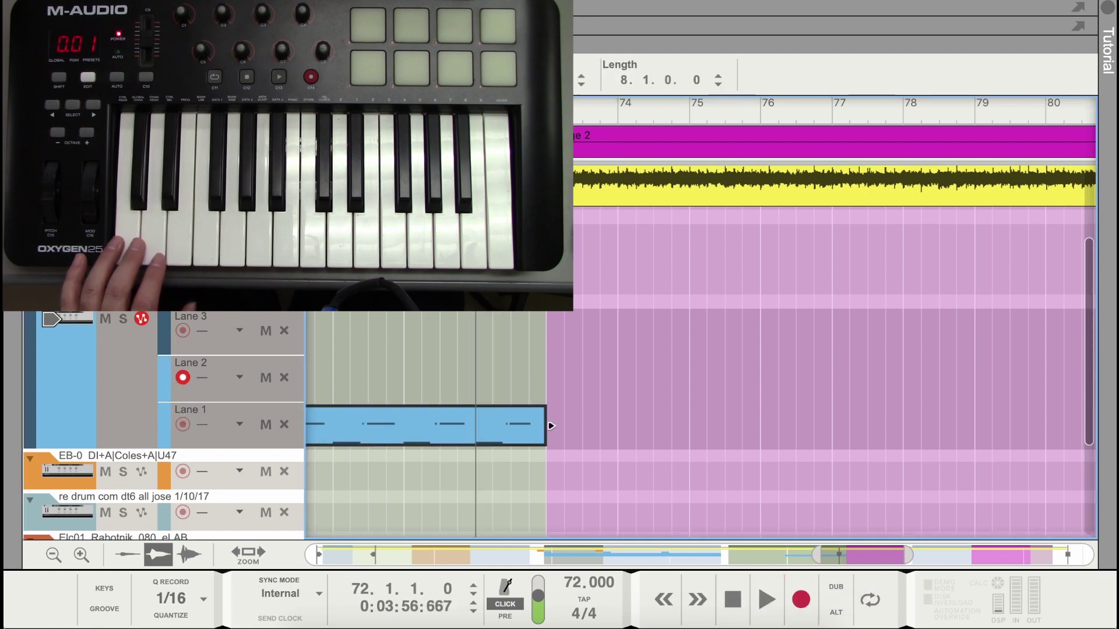
left_click(801, 606)
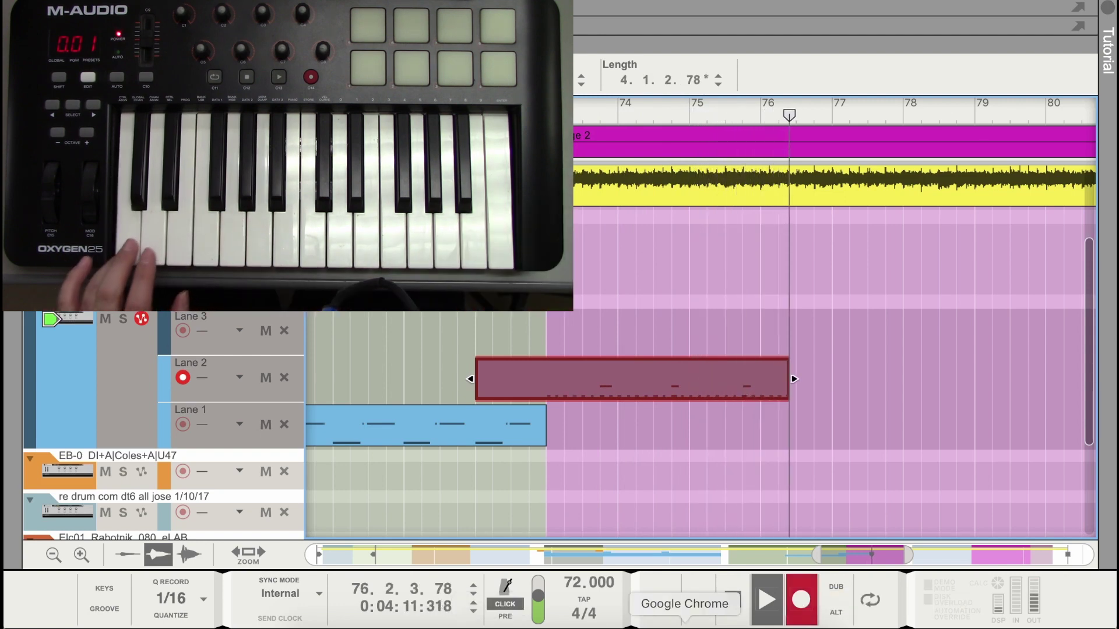
left_click(731, 609)
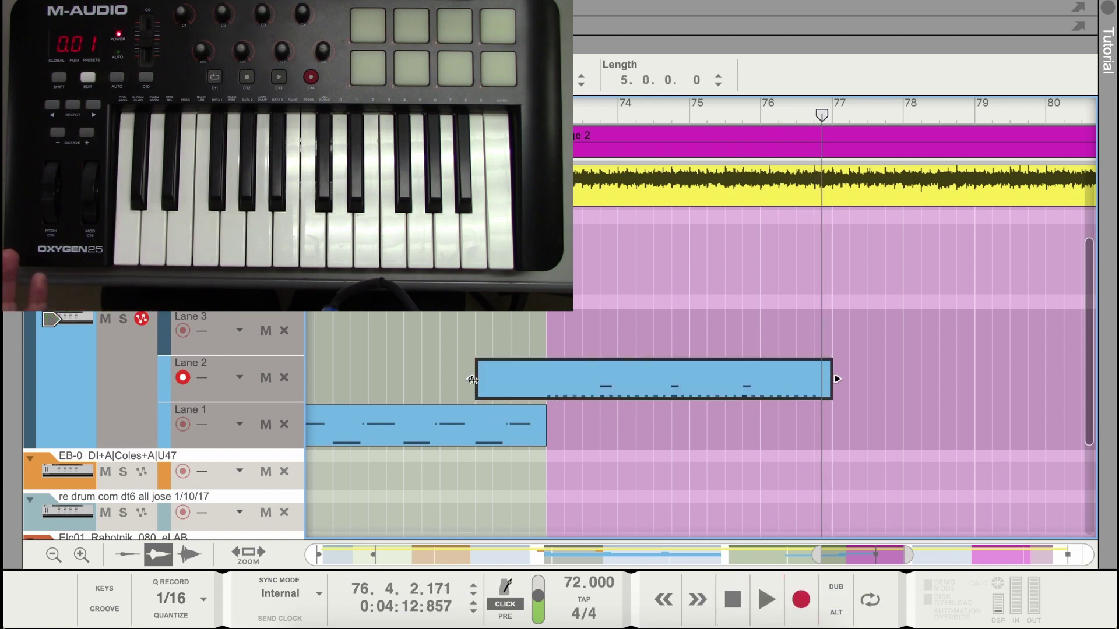
left_click_drag(602, 380, 607, 408)
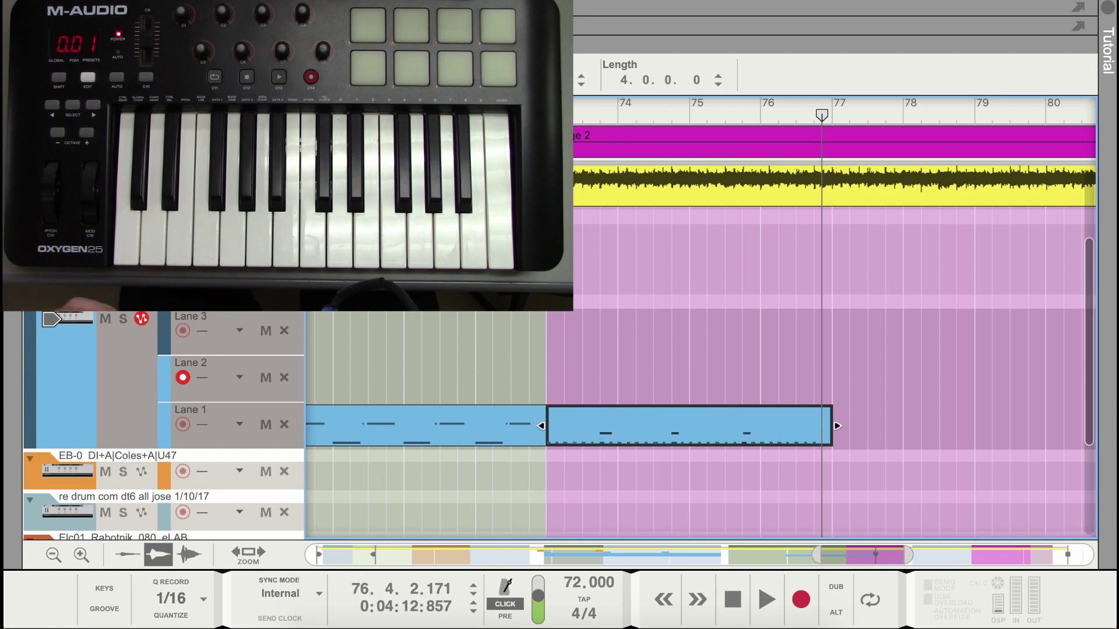
Open the new Lane 1 clip for note editing and play it from the start of Bridge 2
key("shift+Return")
double_click(584, 419)
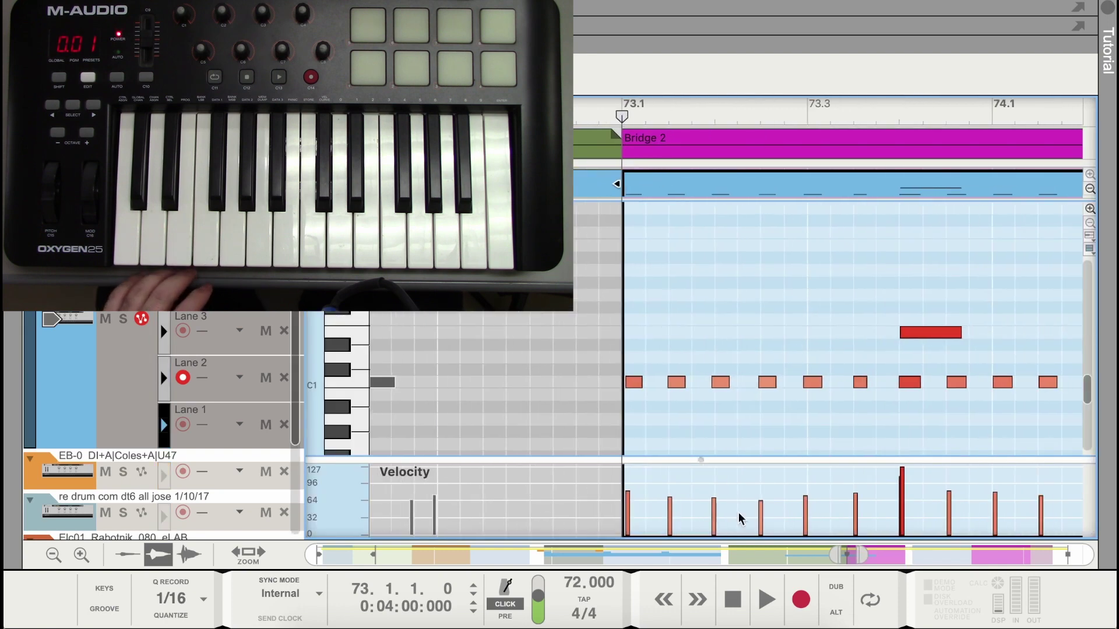
left_click(765, 598)
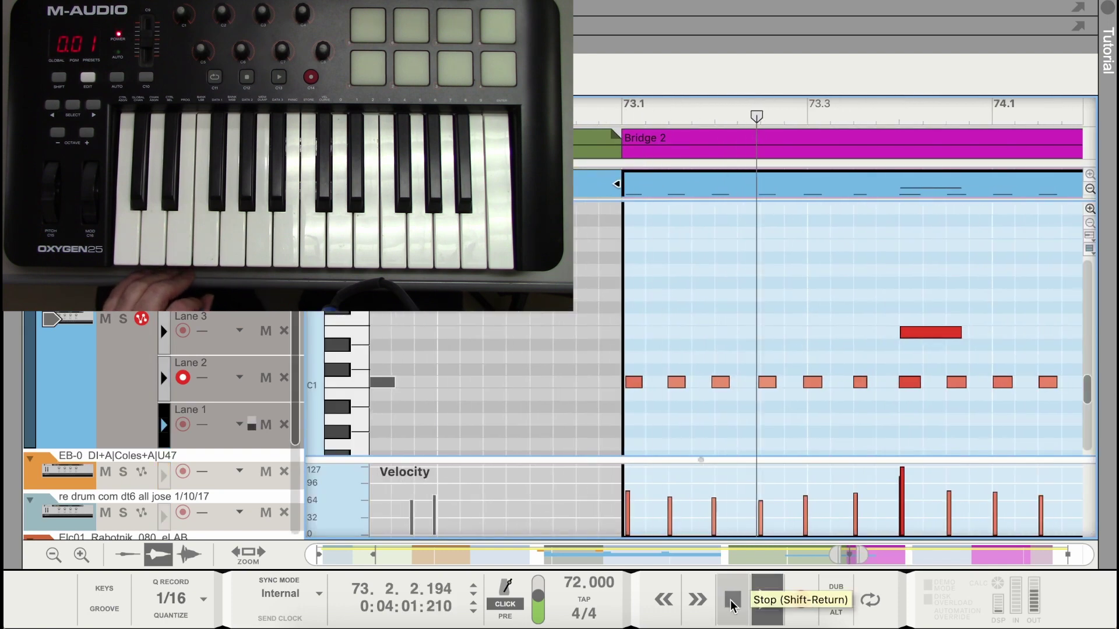
Try a G1 note at 73.2.1 in the Bridge 2 clip, delete it, and leave the note editor
left_click(720, 296)
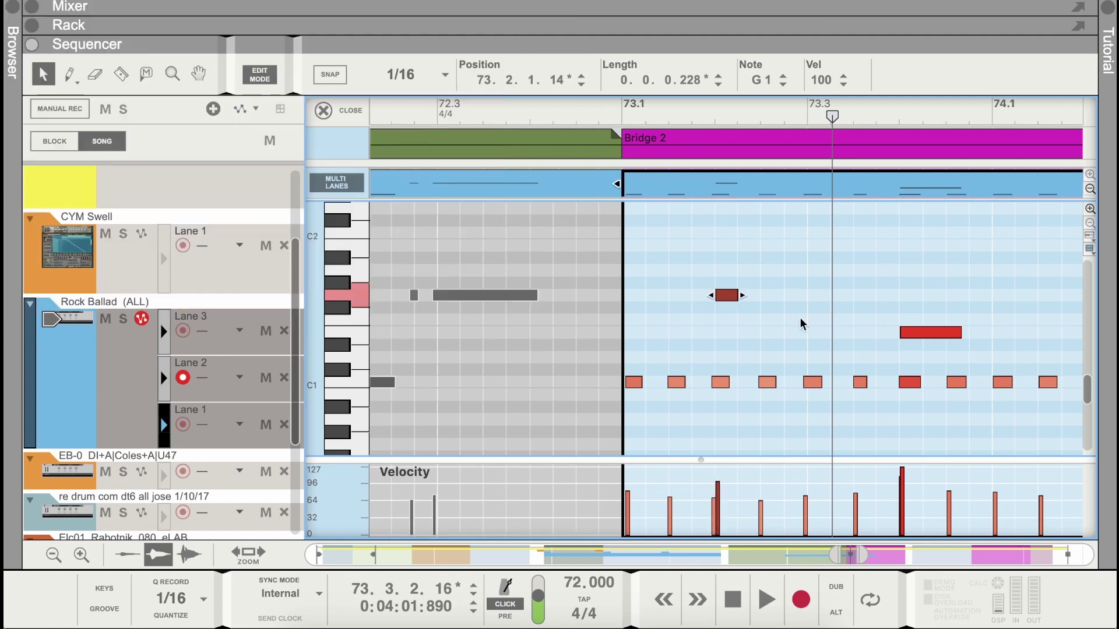
right_click(726, 296)
left_click(774, 209)
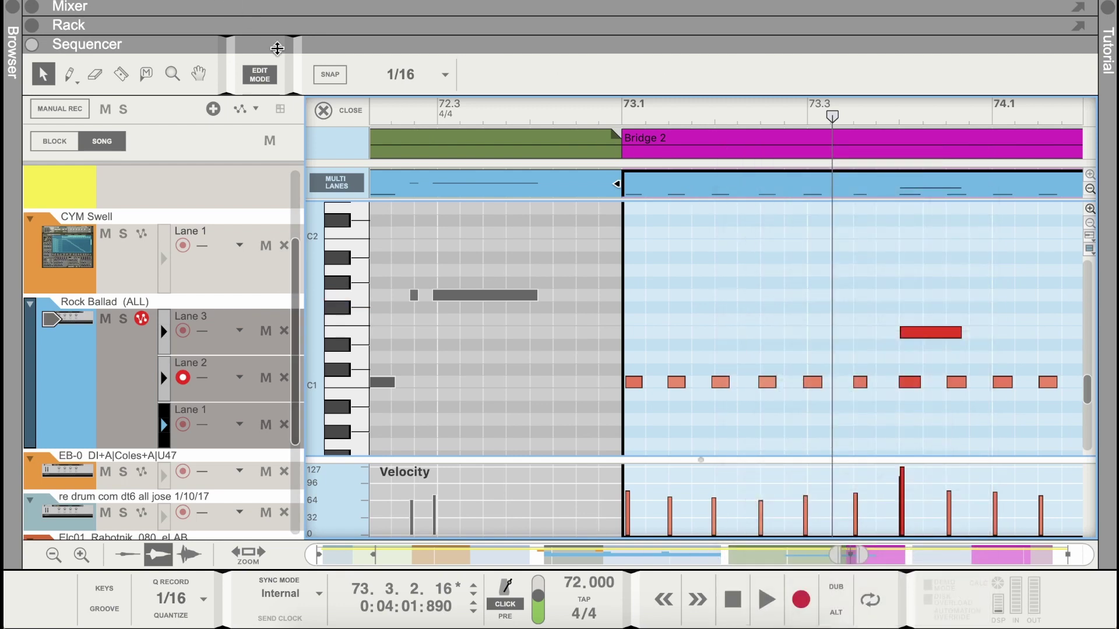
left_click(323, 111)
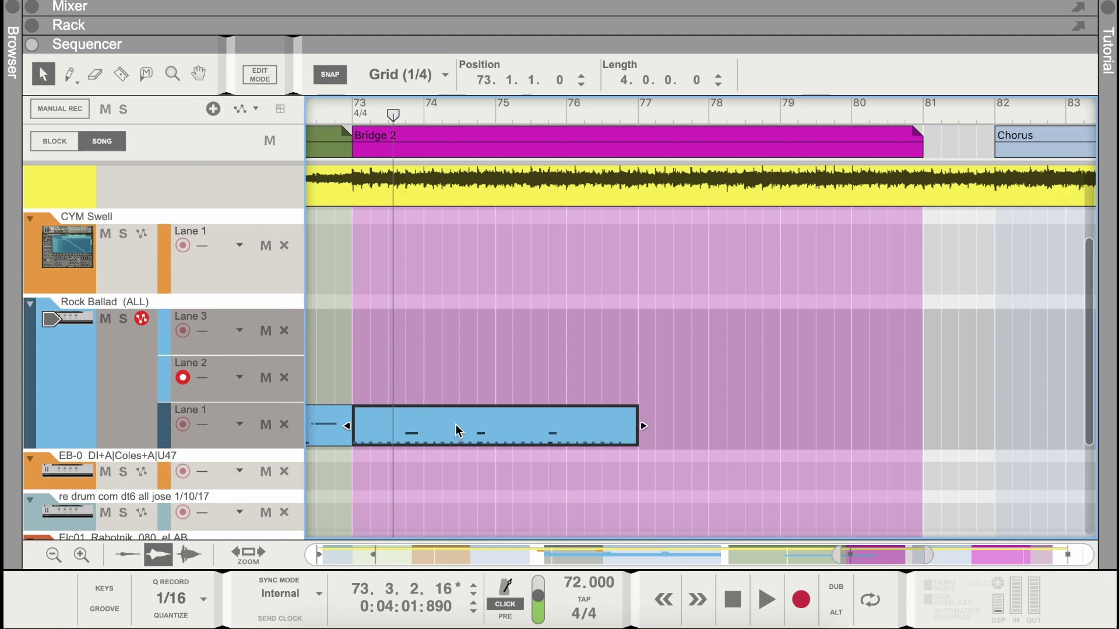
Duplicate the four-bar Bridge 2 clip on Lane 1 to bar 77 and play the section from 72.4
left_click_drag(451, 430, 739, 431)
left_click(334, 101)
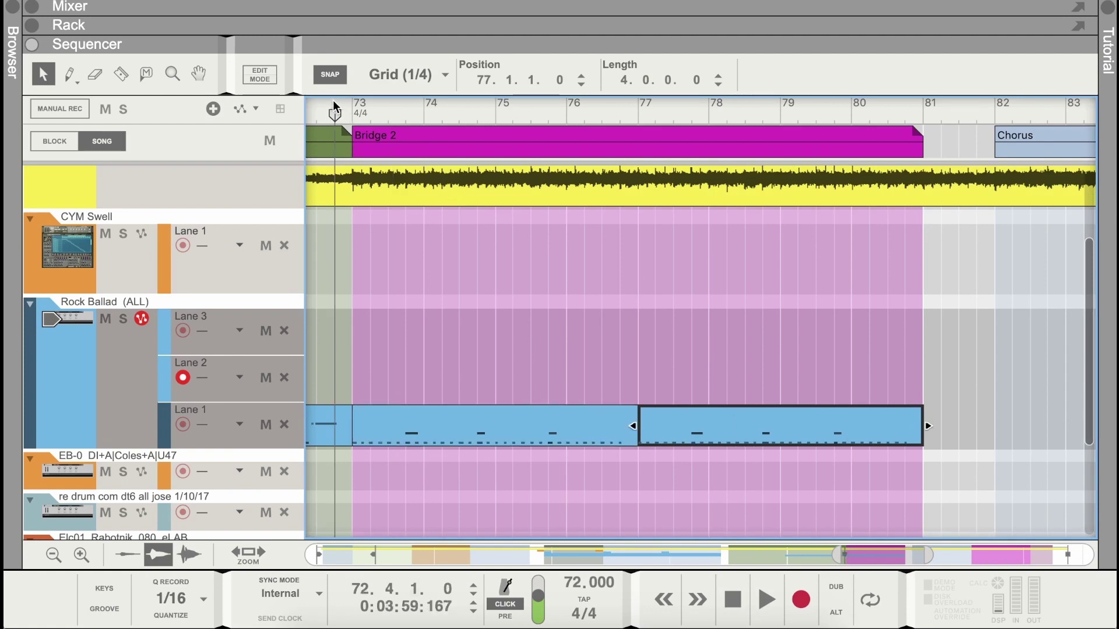
key("space")
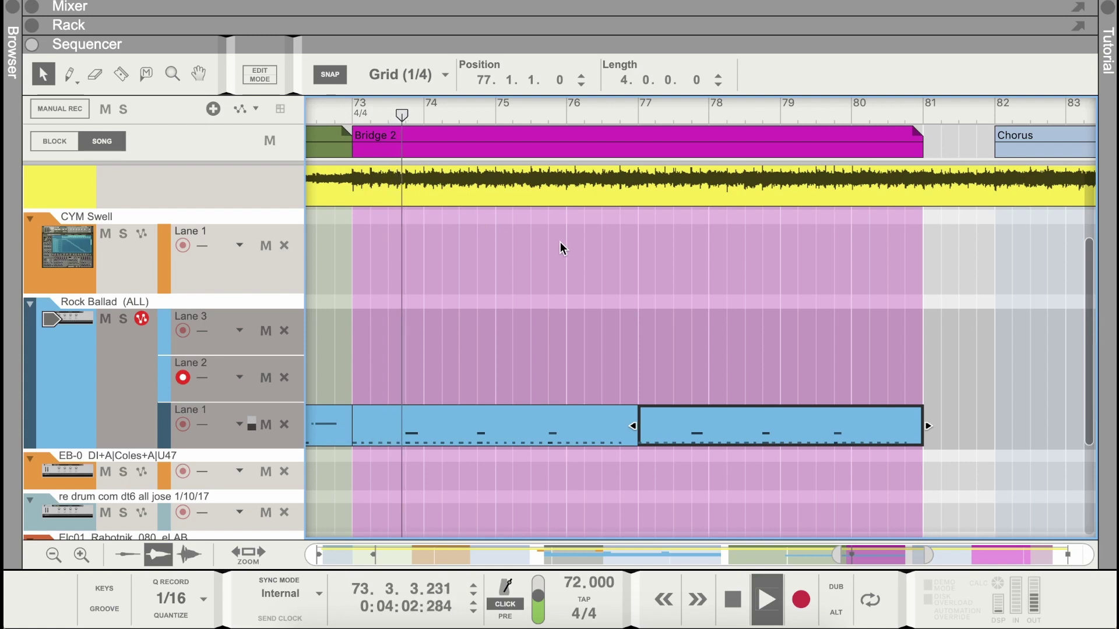
left_click(732, 600)
Copy the four-bar Lane 2 clip from the Chorus at bar 52 to bar 73 on Lane 2
scroll(396, 402, "left", 15)
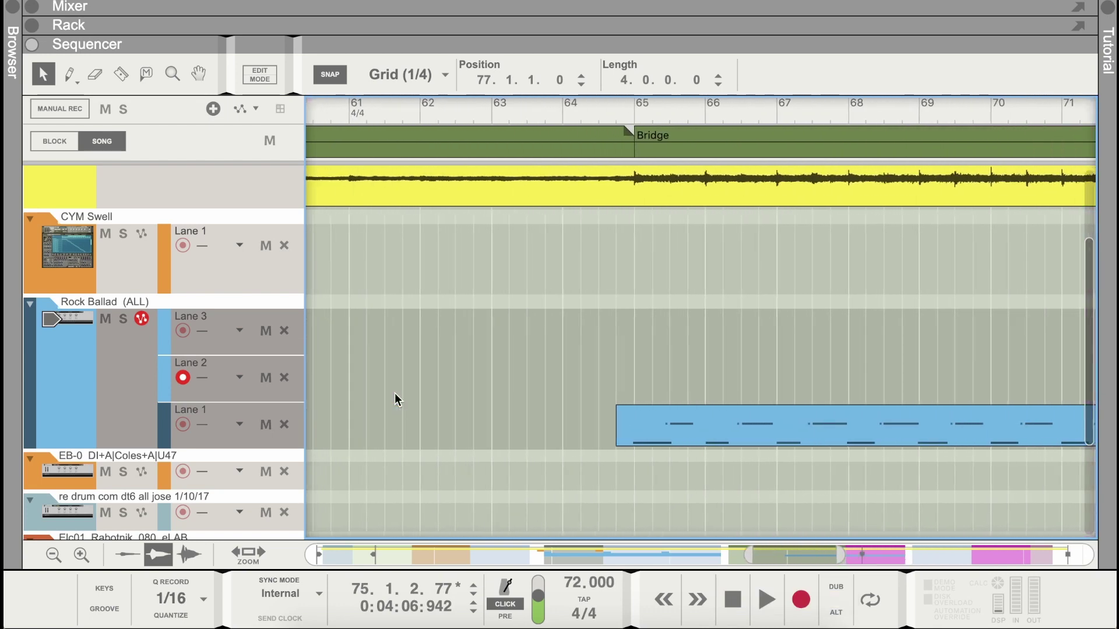
scroll(408, 397, "left", 3)
left_click(783, 384)
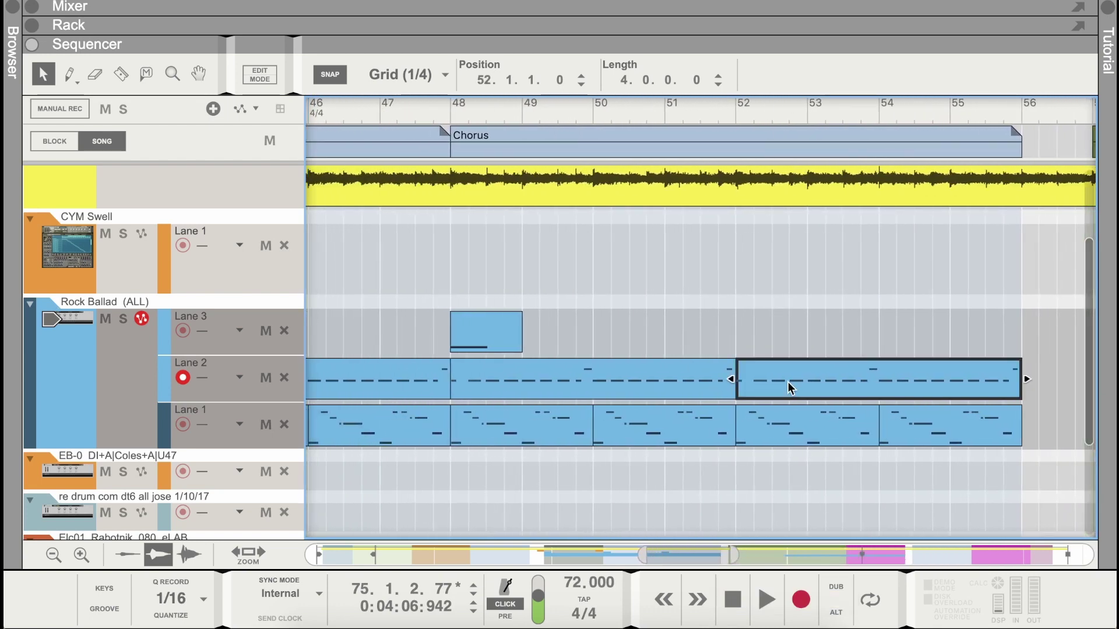
scroll(784, 386, "right", 10)
scroll(394, 372, "left", 1)
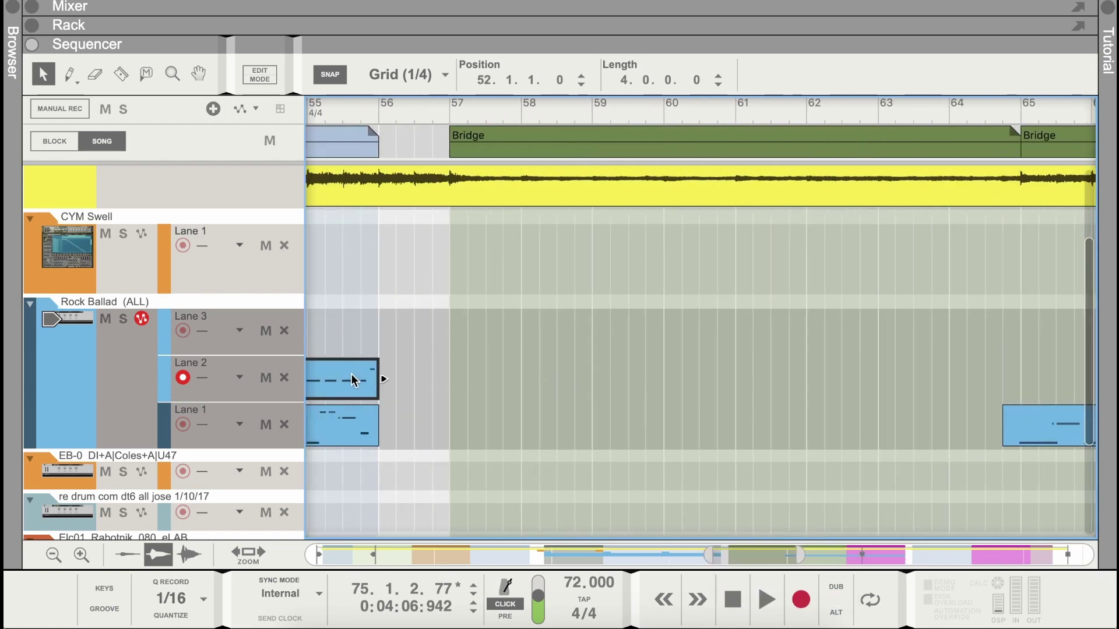
left_click_drag(352, 378, 977, 373)
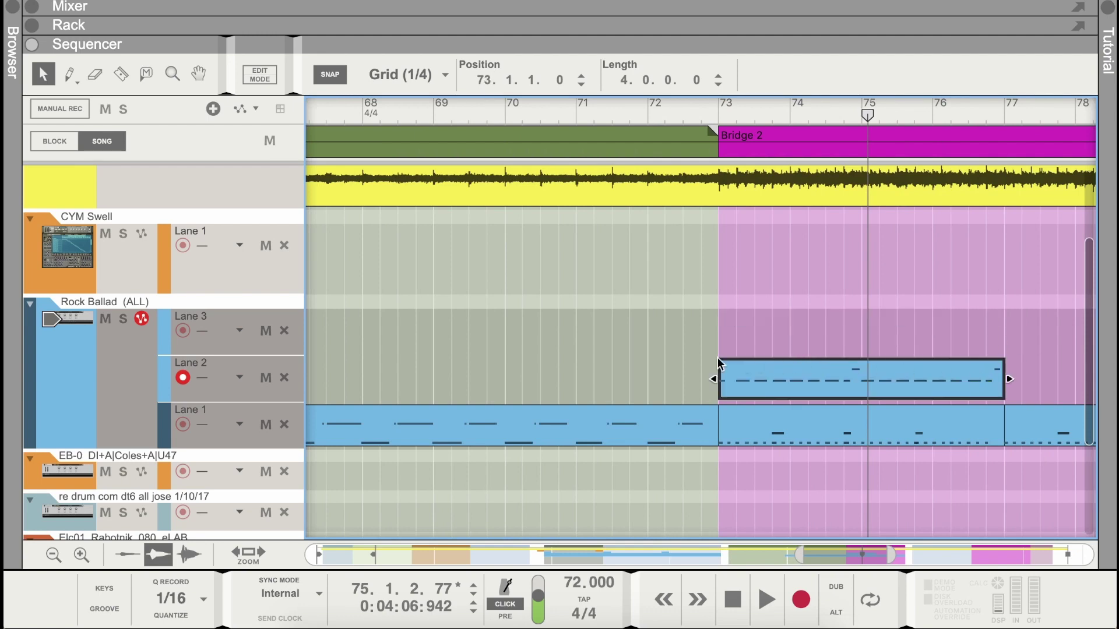
Copy the one-bar Lane 3 clip from the Chorus at bar 48 to the start of Bridge 2 at bar 73
scroll(498, 369, "left", 15)
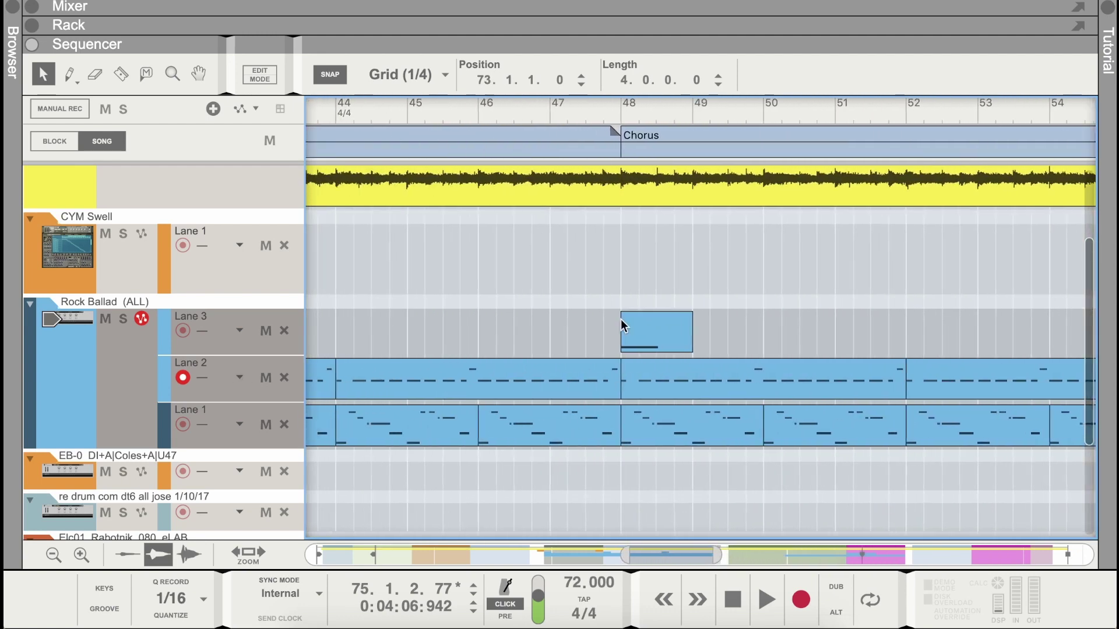
left_click_drag(672, 337, 944, 309)
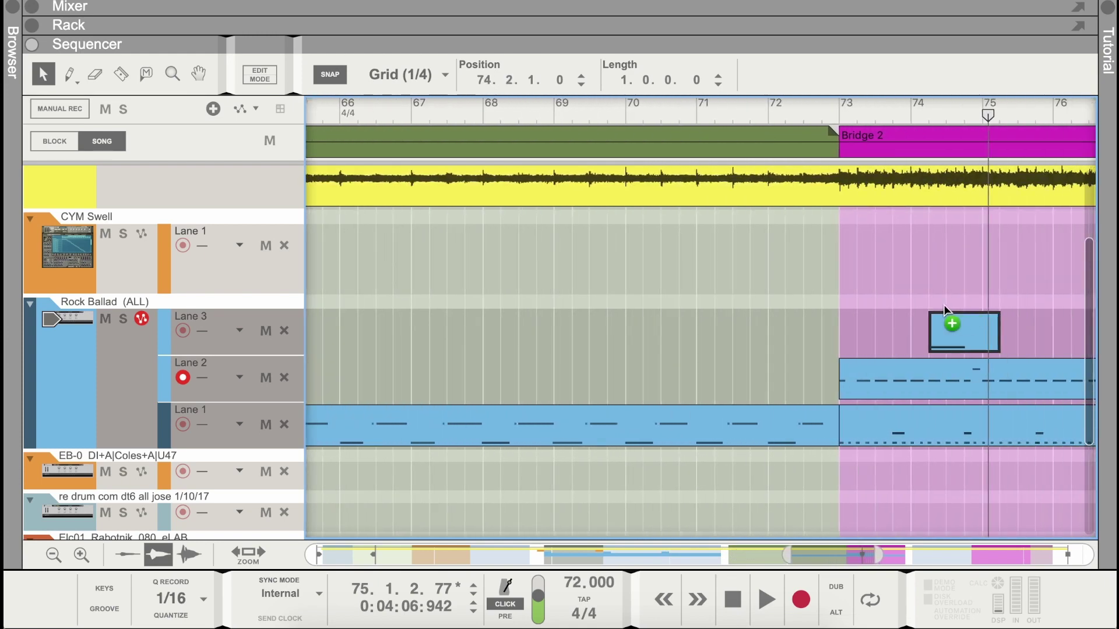
left_click_drag(876, 305, 873, 306)
Duplicate the Lane 2 and Lane 3 clips at bar 73 to bar 77 in Bridge 2
scroll(844, 306, "right", 8)
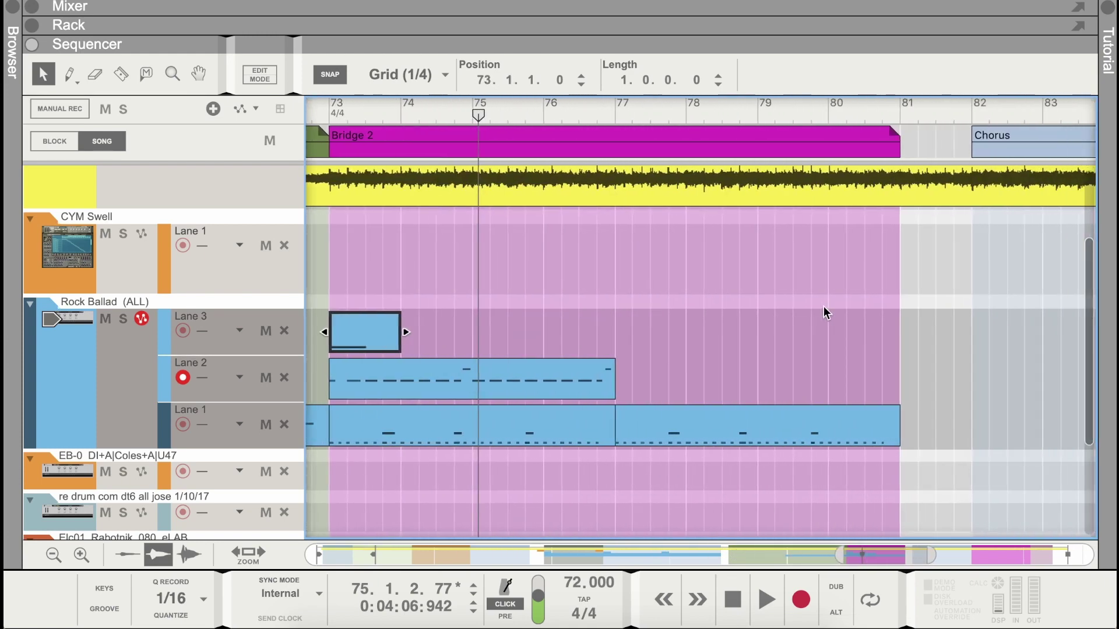
scroll(750, 327, "left", 3)
left_click_drag(595, 380, 881, 380)
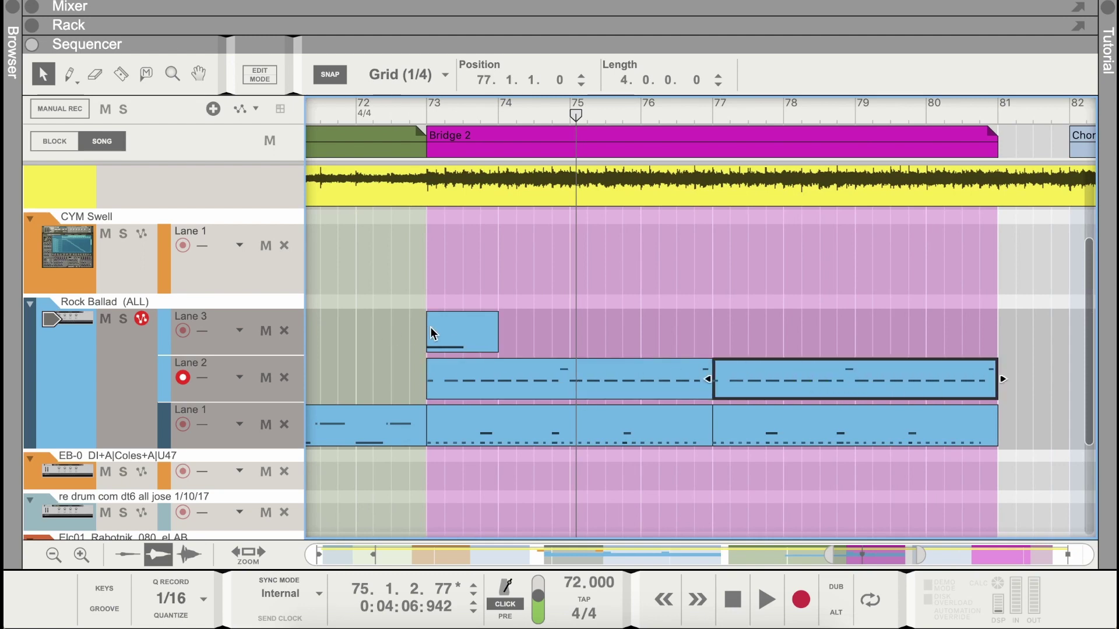
left_click_drag(430, 327, 737, 325)
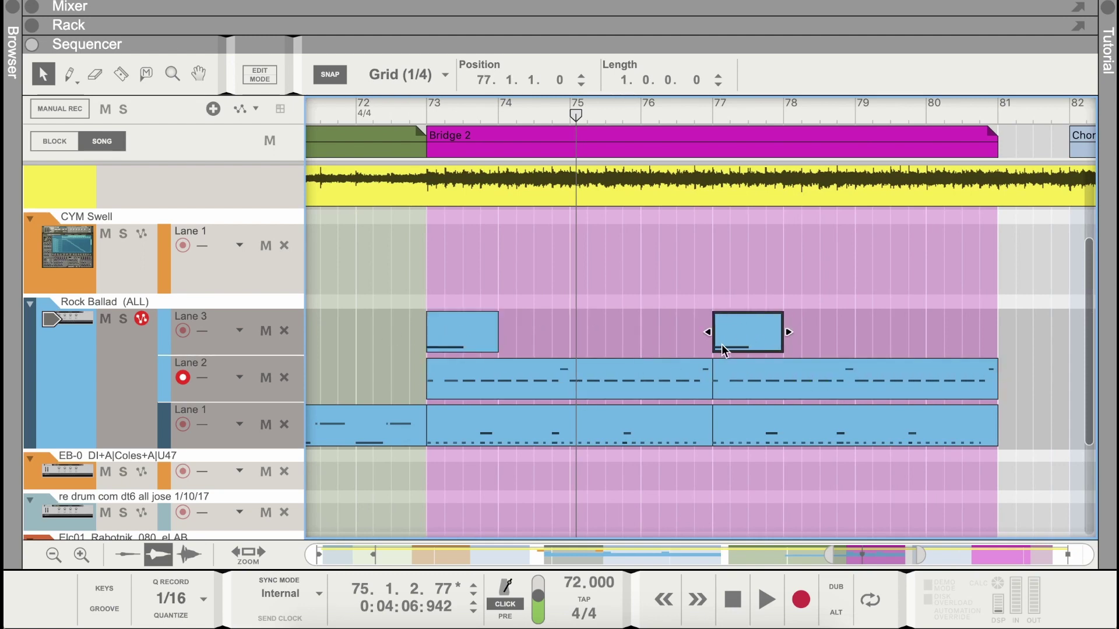
Listen to the entry into the Chorus from 81.3 and compare it with the earlier Chorus from bar 48
scroll(721, 344, "right", 8)
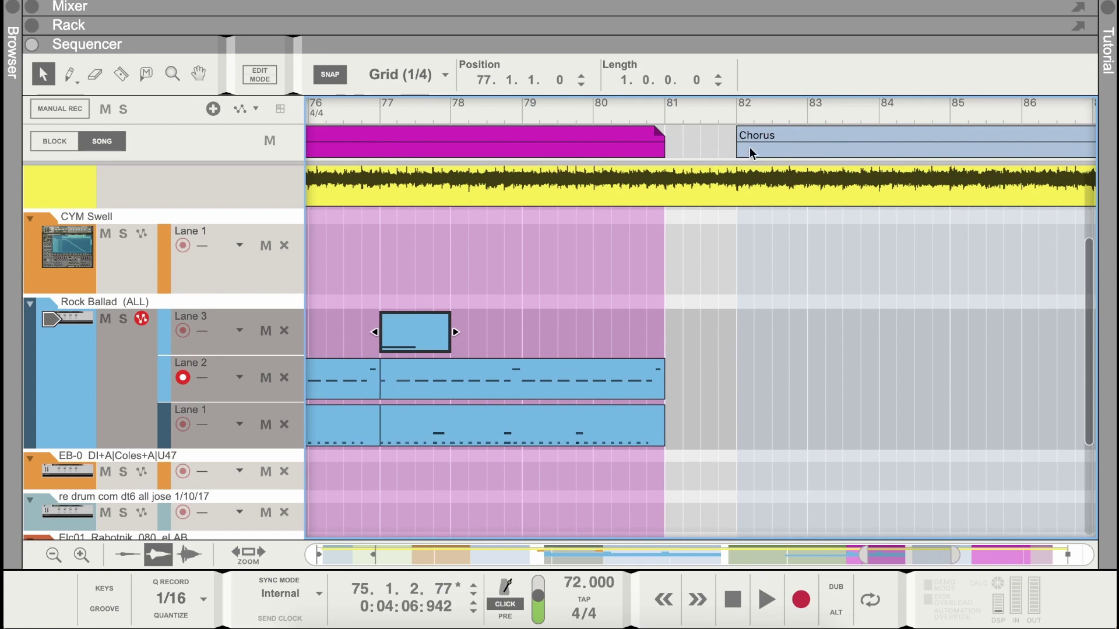
left_click(699, 114)
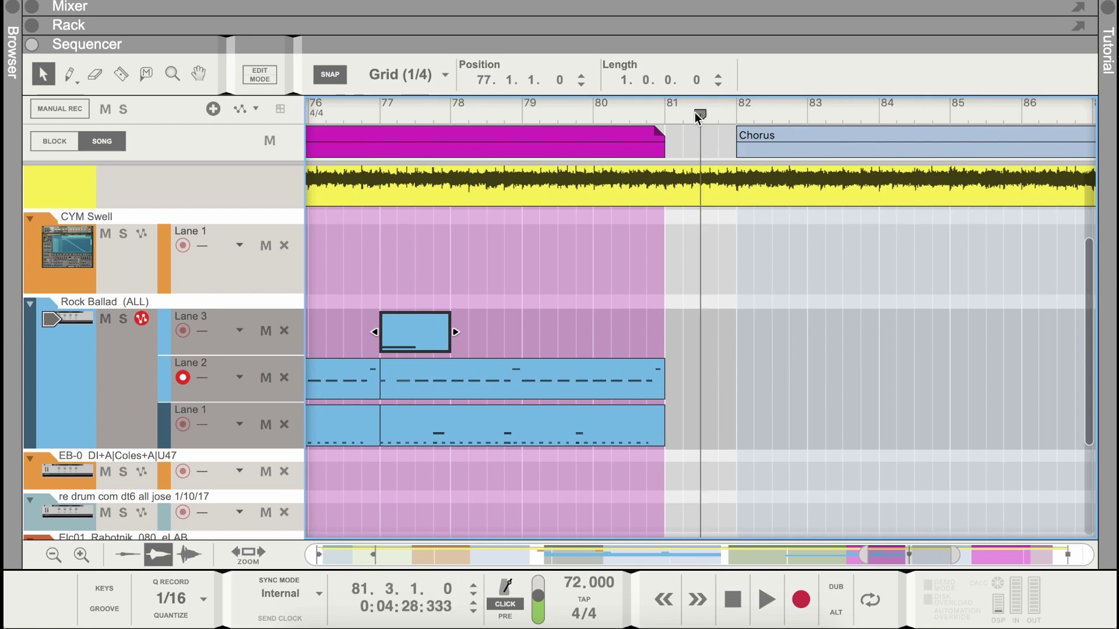
left_click(765, 600)
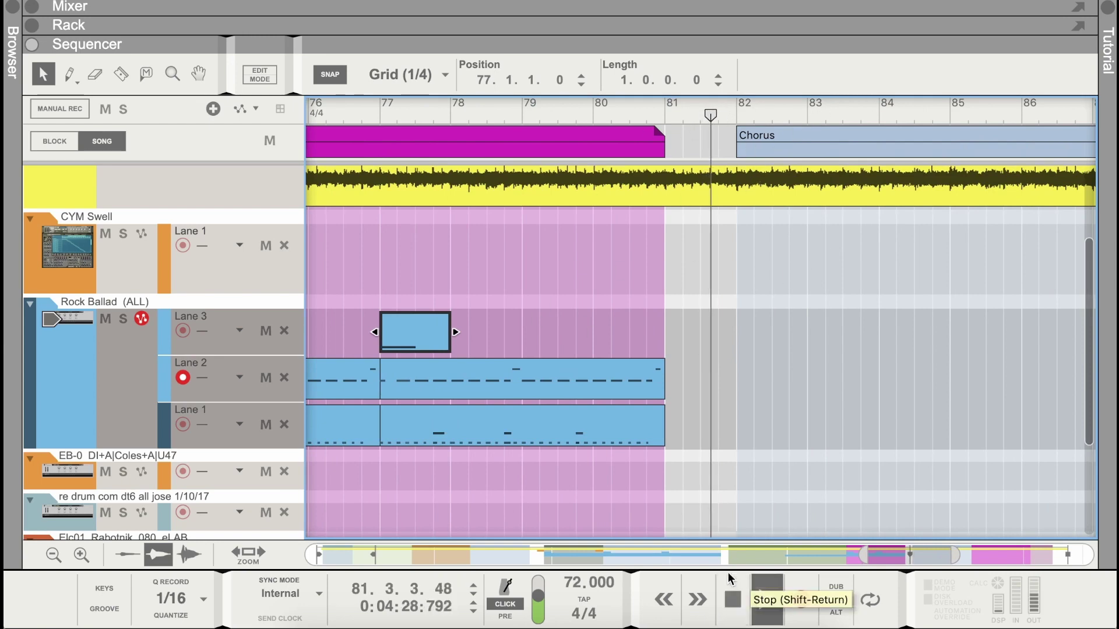
left_click(735, 605)
scroll(735, 345, "left", 15)
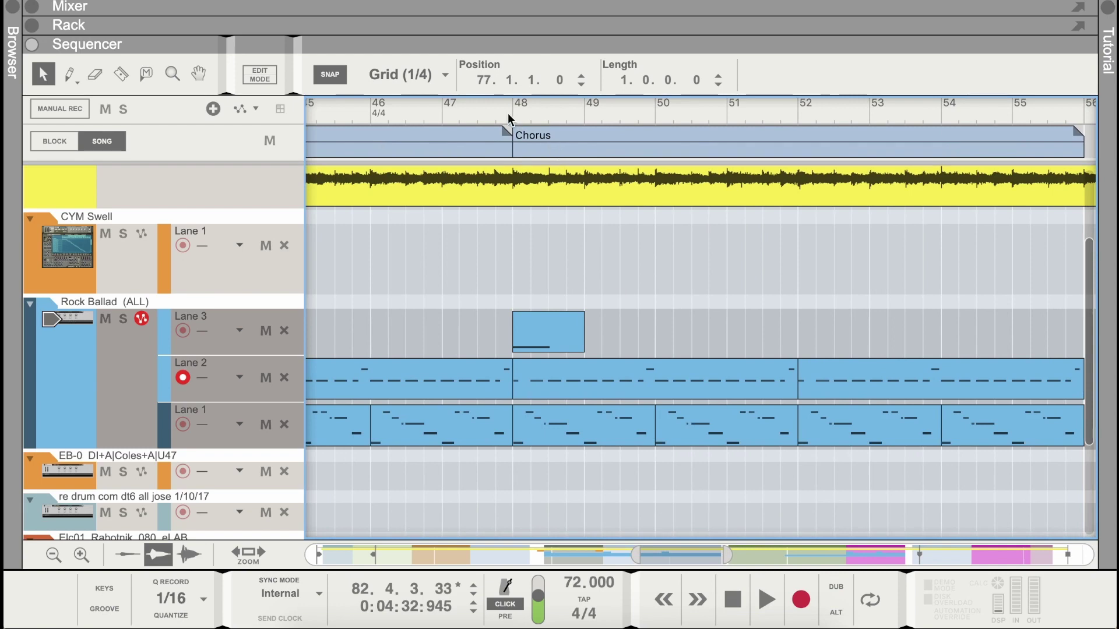
left_click(508, 113)
left_click(765, 600)
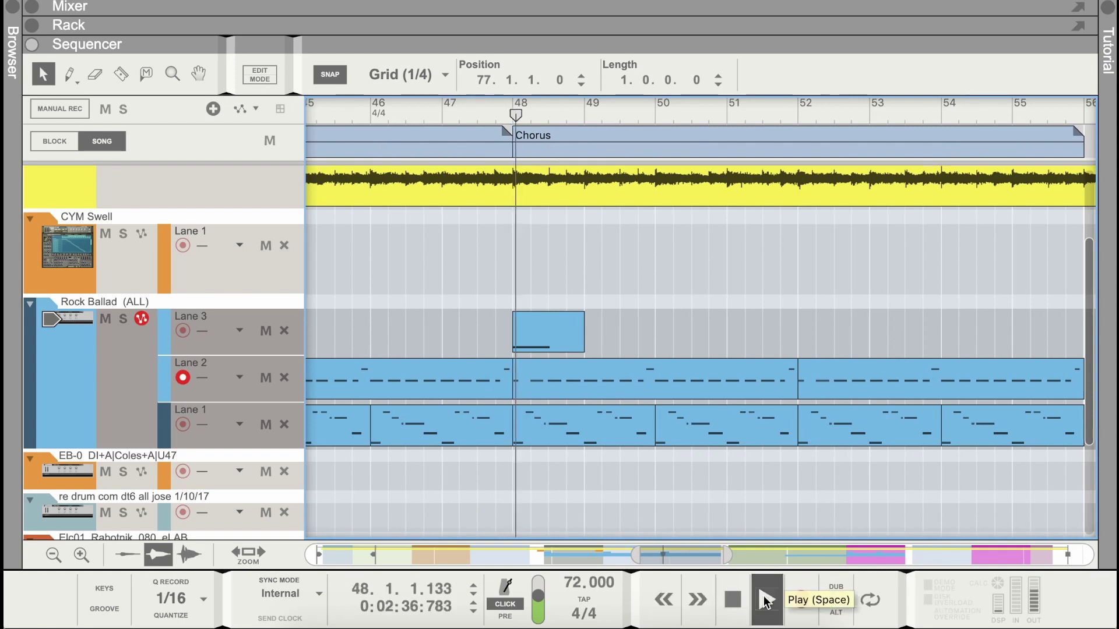
left_click(733, 609)
Copy the four bars of Lane 1 and Lane 2 clips from bar 48 and paste them at the Chorus at bar 82
left_click_drag(555, 457, 696, 392)
right_click(615, 391)
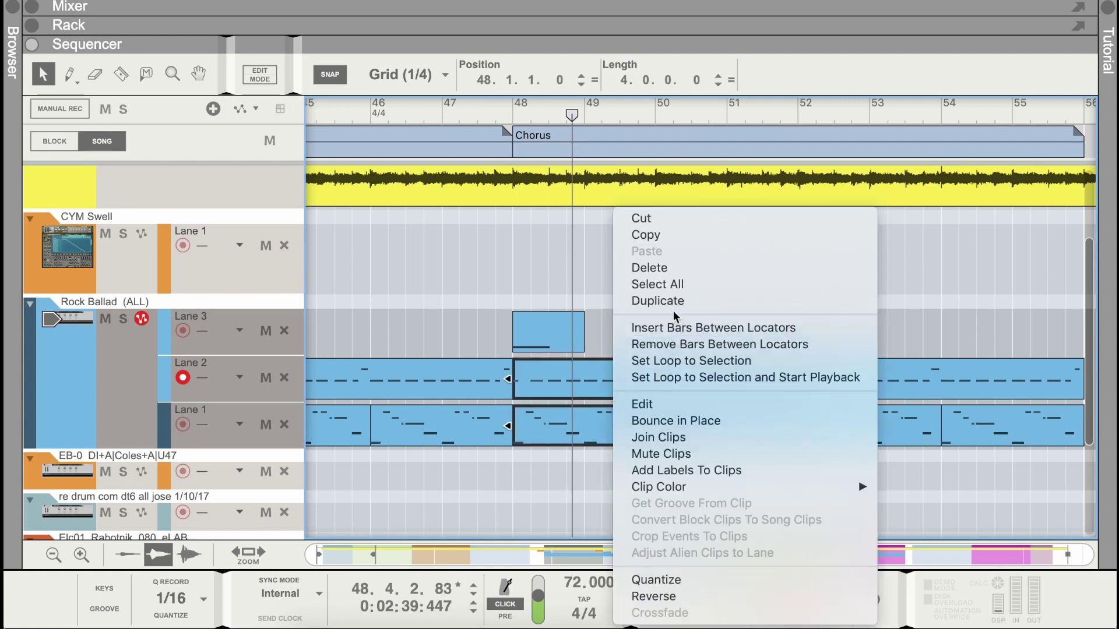
left_click(684, 236)
scroll(678, 252, "right", 5)
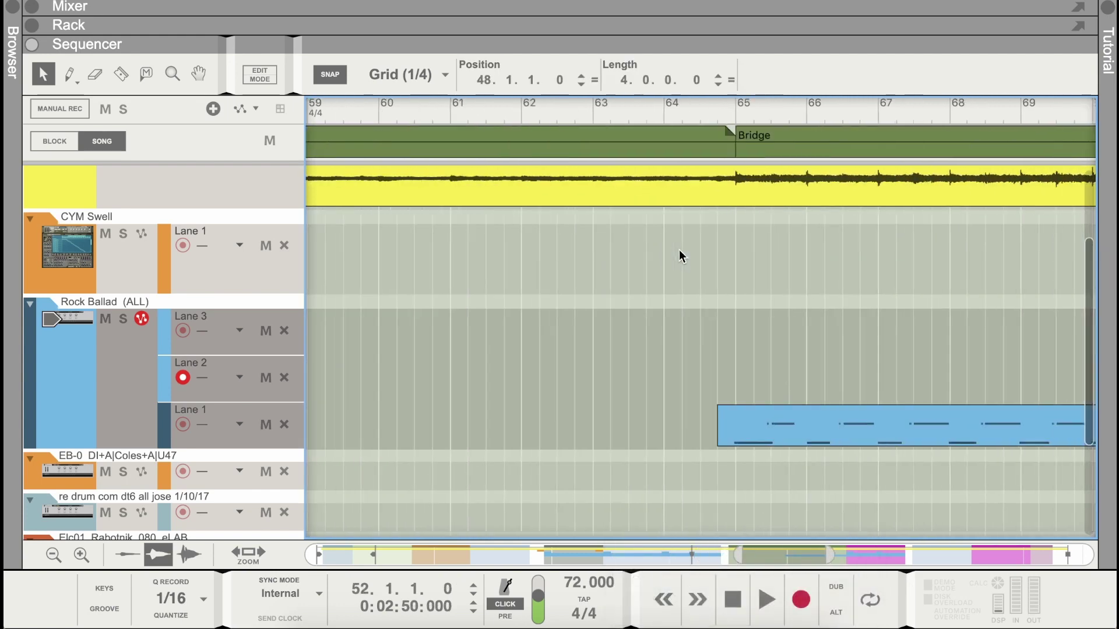
scroll(679, 248, "right", 15)
scroll(679, 246, "left", 3)
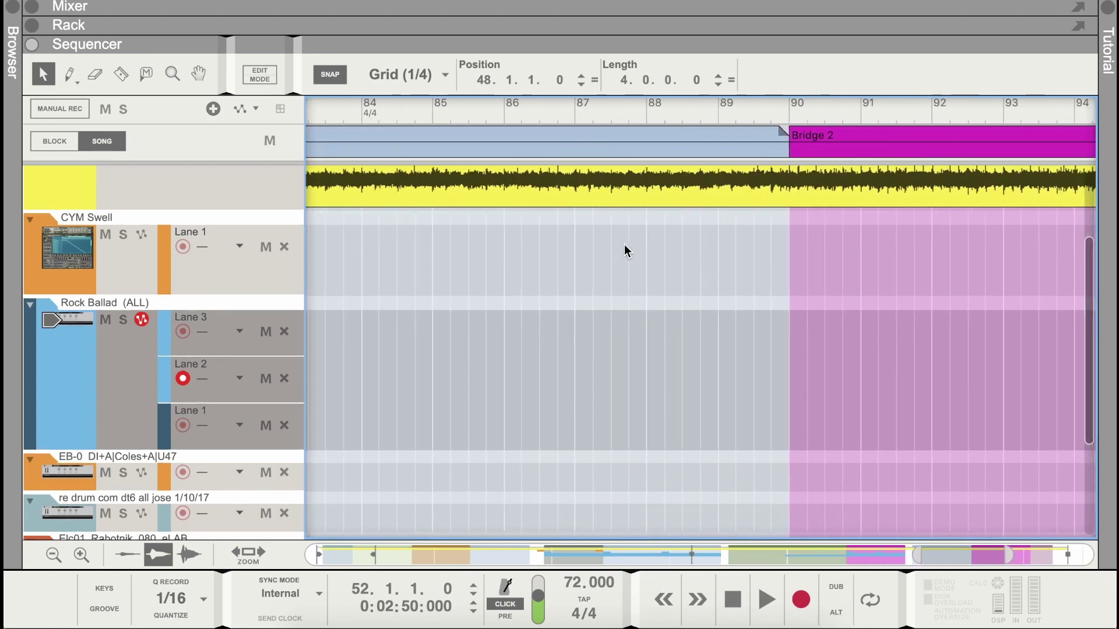
scroll(624, 251, "left", 5)
left_click(537, 113)
right_click(544, 382)
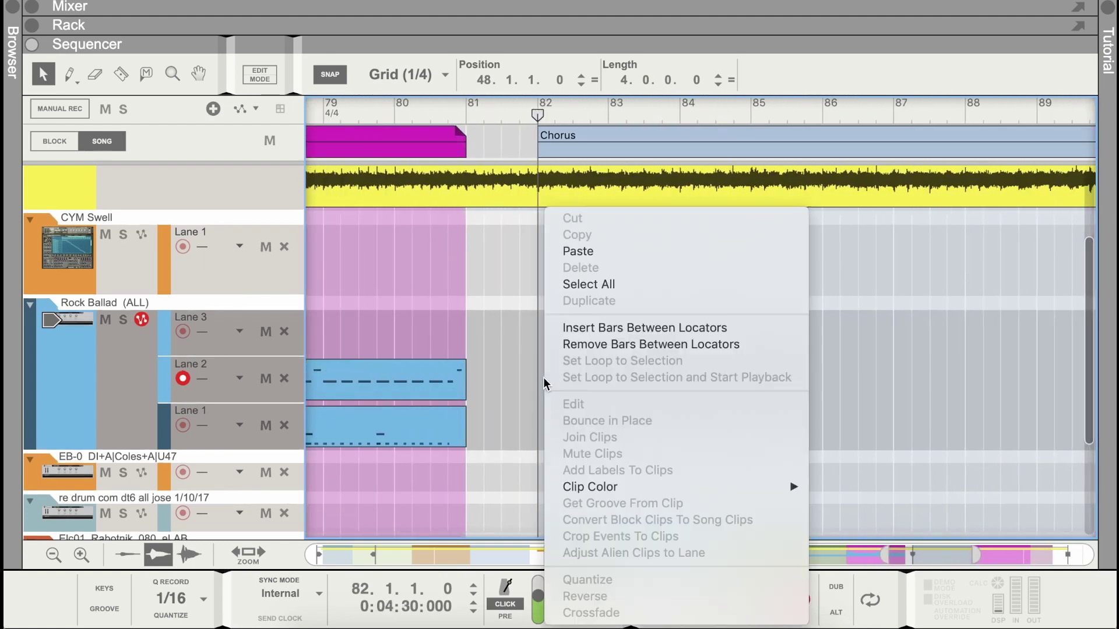
left_click(616, 252)
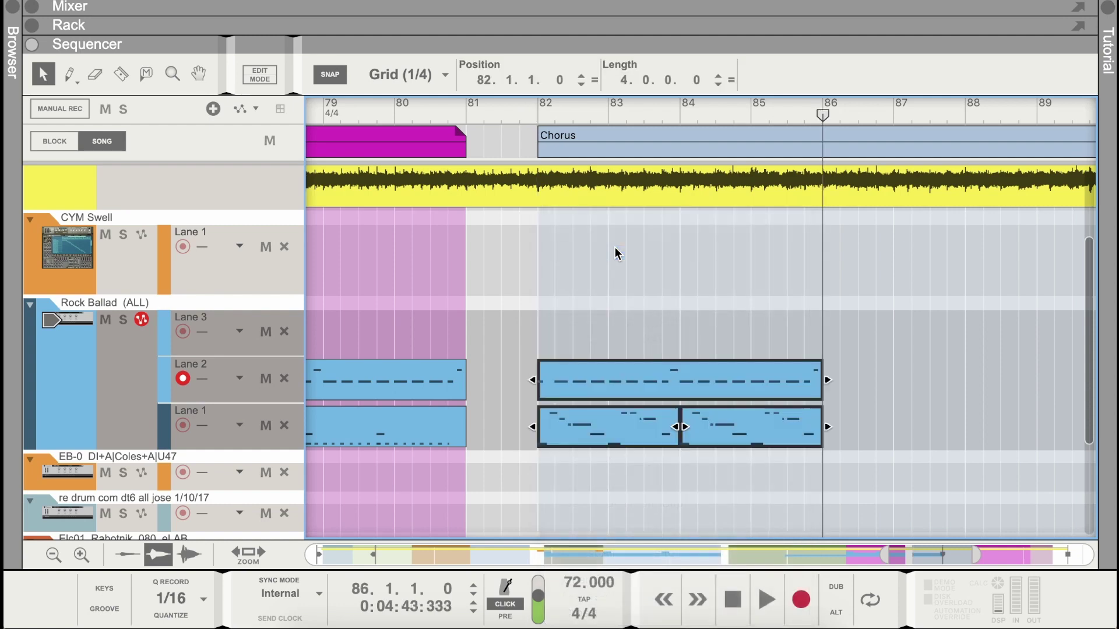
Copy the one-bar Lane 3 clip from bar 77 to the start of the Chorus at bar 82
scroll(564, 316, "left", 3)
left_click(417, 333)
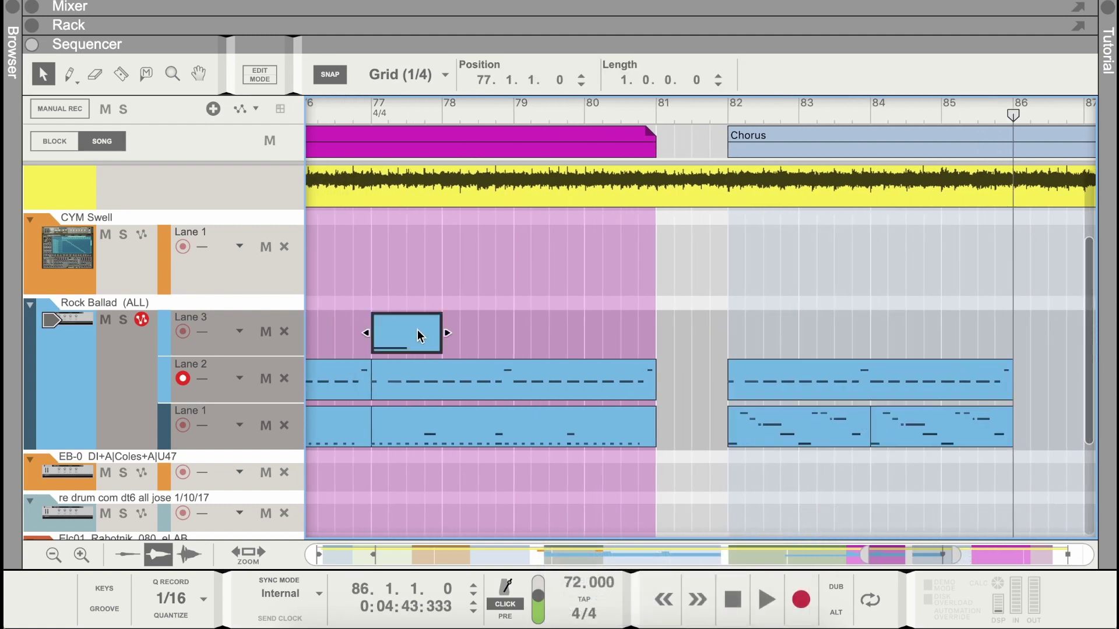
left_click_drag(412, 337, 777, 341)
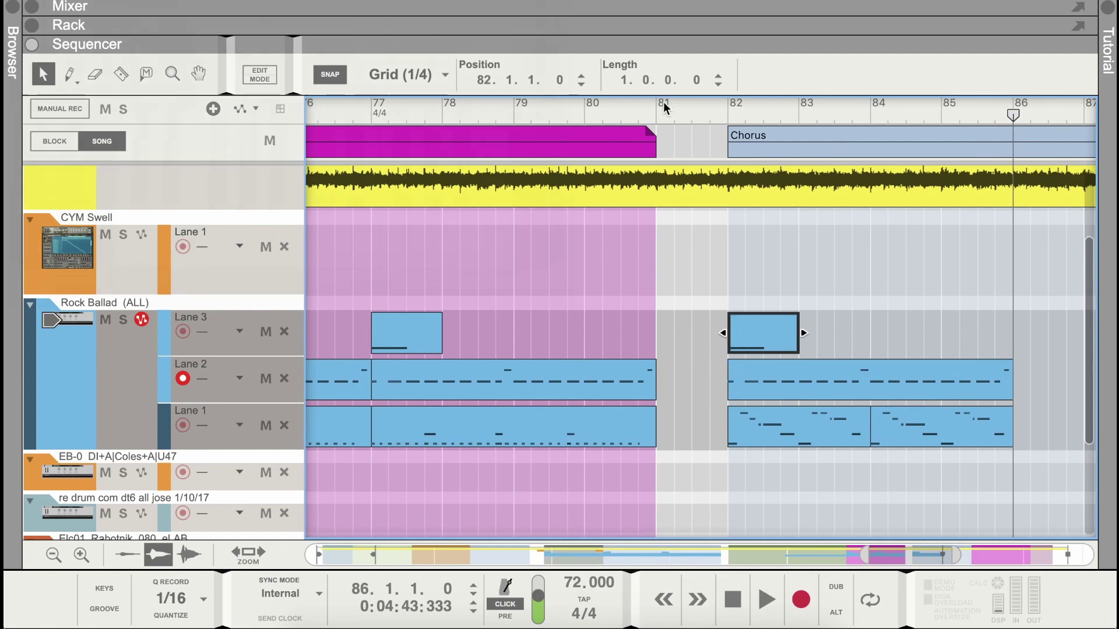
Record a drum fill on Lane 3 of Rock Ballad, starting from bar 80 and running into the Chorus at bar 82
left_click(585, 111)
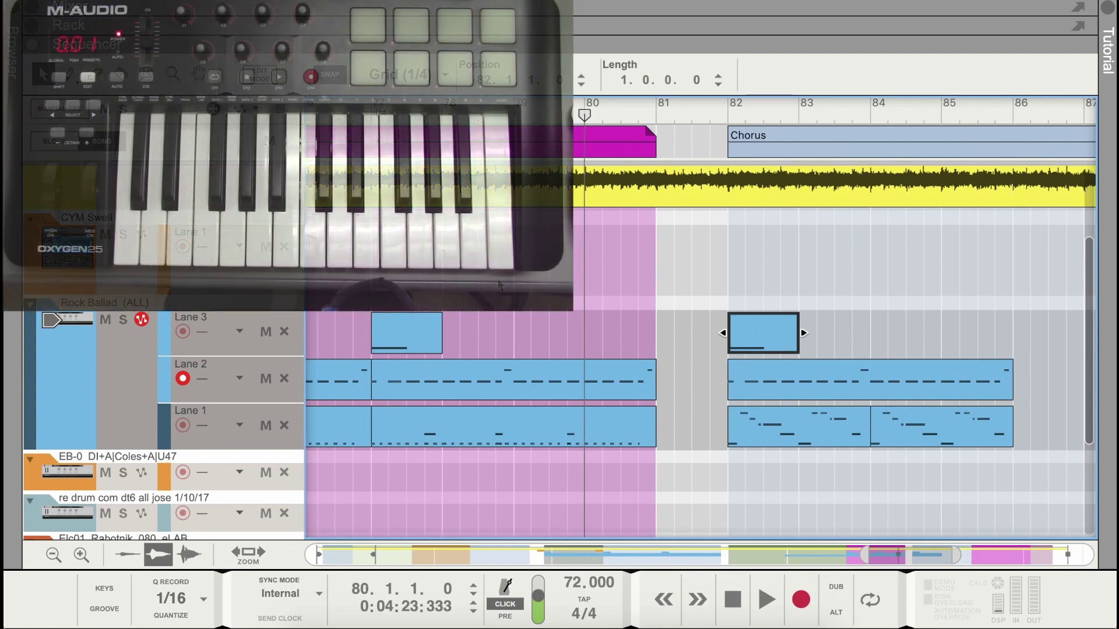
left_click(182, 333)
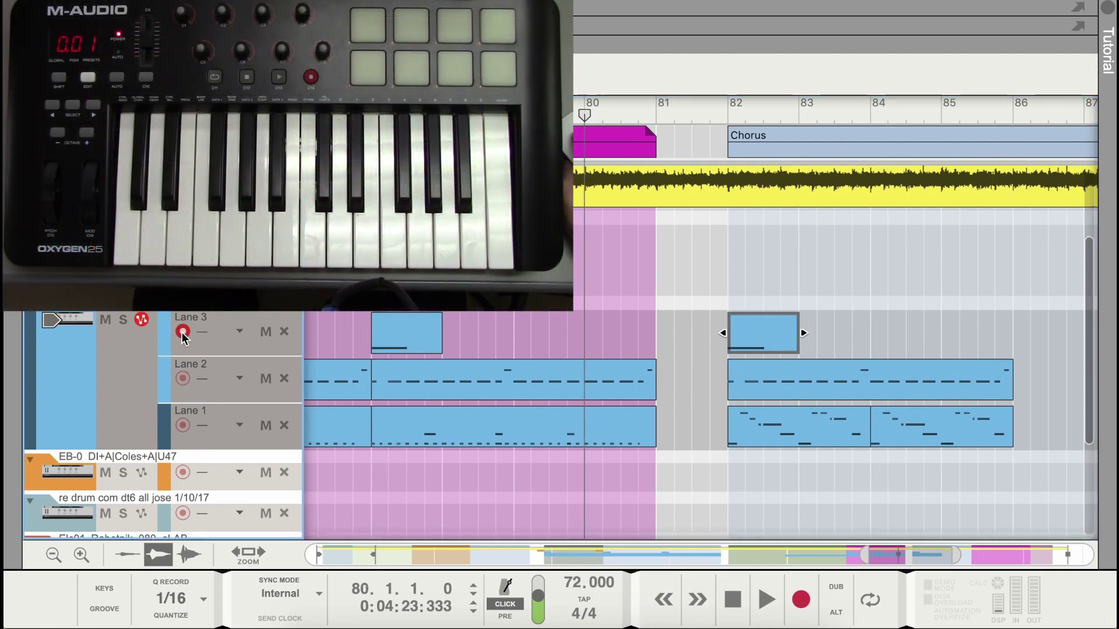
left_click(801, 609)
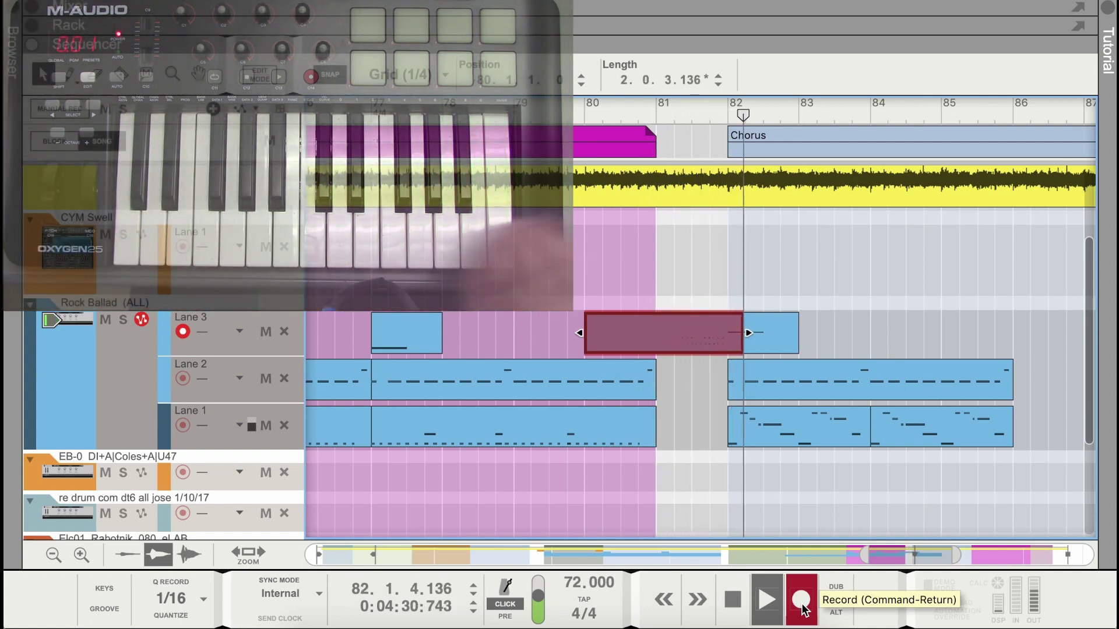
left_click(732, 599)
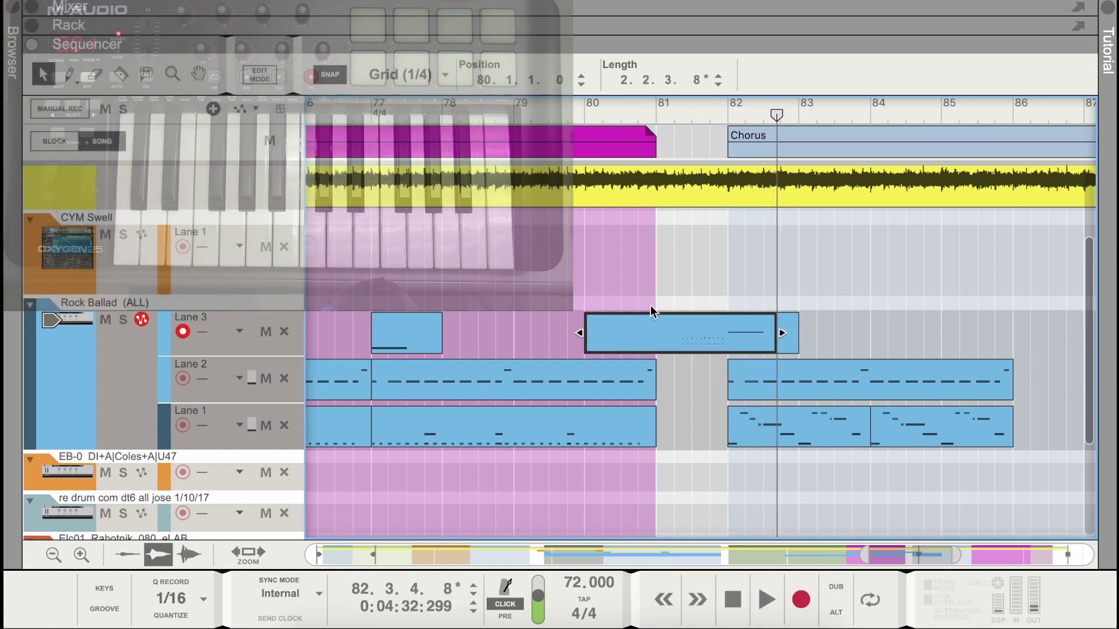
Trim the recorded Lane 3 fill clip to end at bar 82 and delete the leftover clip fragment in that bar
left_click_drag(775, 333, 712, 335)
left_click(787, 338)
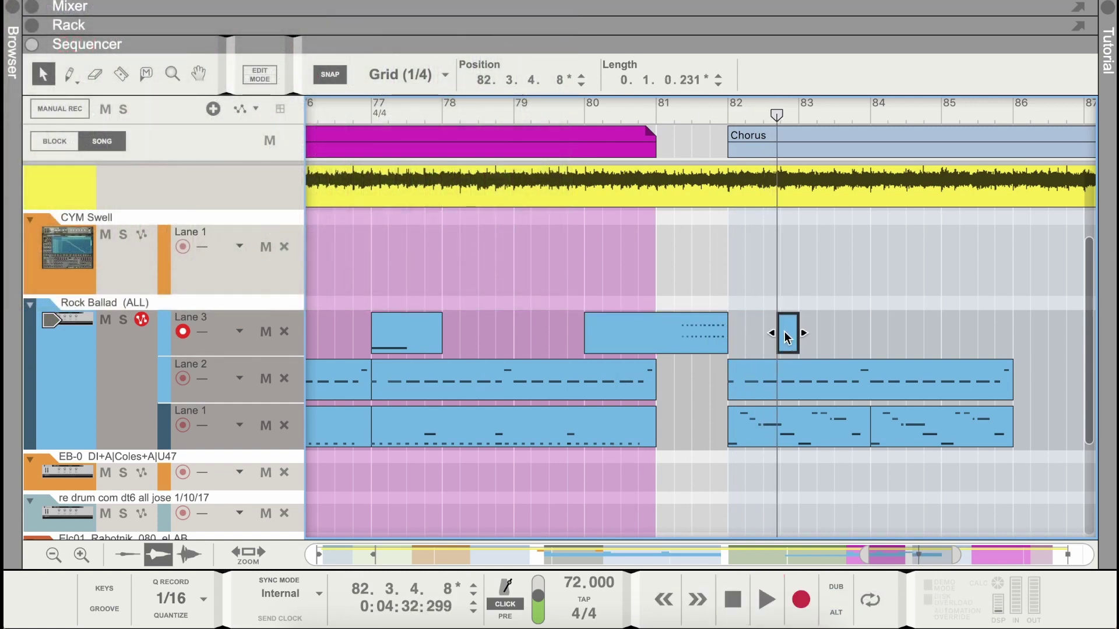
key("Delete")
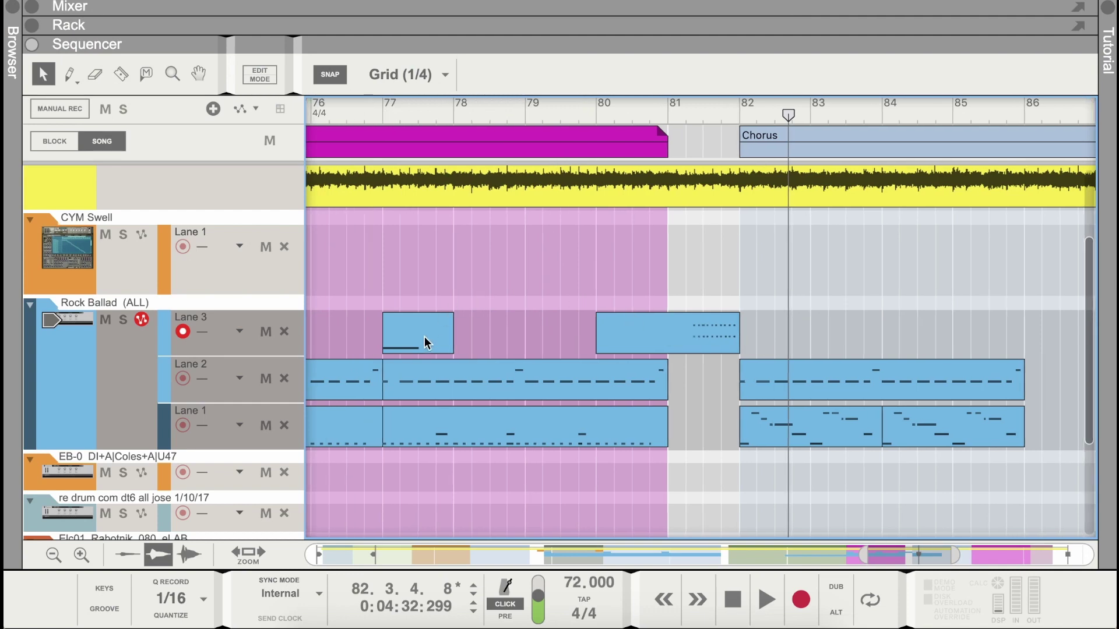
Copy the one-bar Lane 3 clip from bar 77 to bar 82 and trim the fill clip to start at bar 81
left_click(424, 337)
left_click_drag(424, 337, 789, 334)
left_click(609, 335)
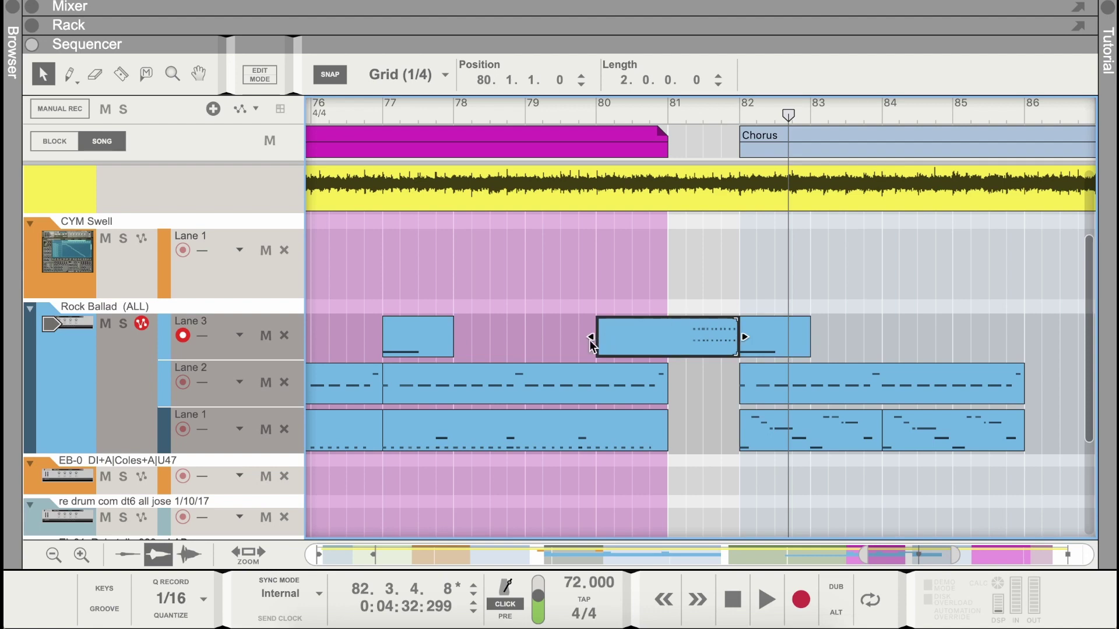
left_click_drag(598, 336, 649, 337)
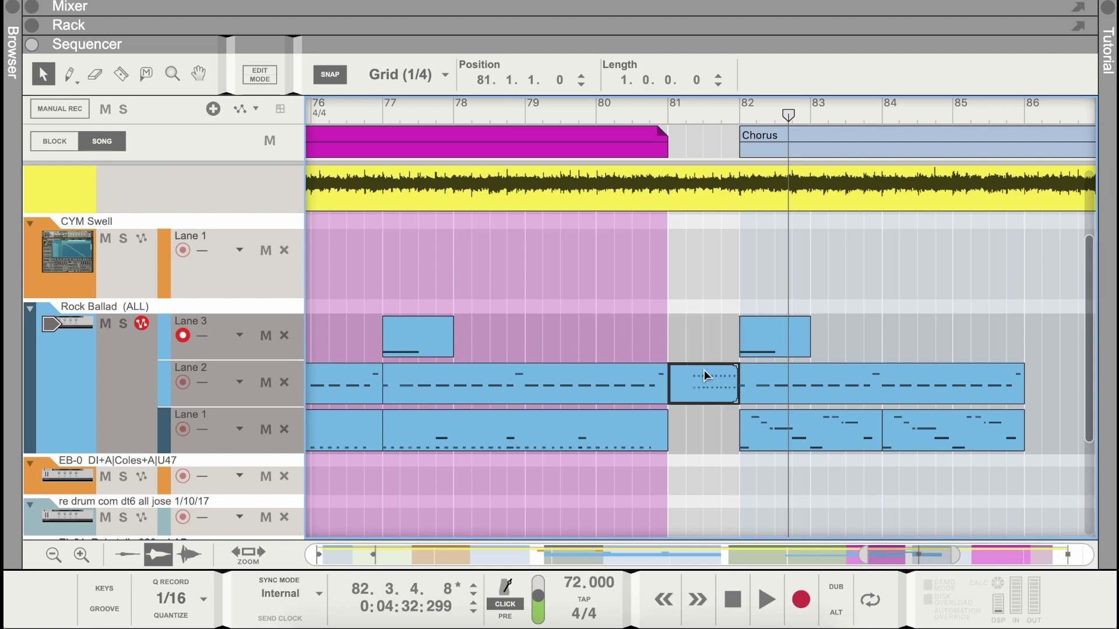
left_click_drag(704, 384, 705, 354)
Add a new note lane to Rock Ballad and move the one-bar clips at bars 82 and 77 to Lane 4
left_click(113, 396)
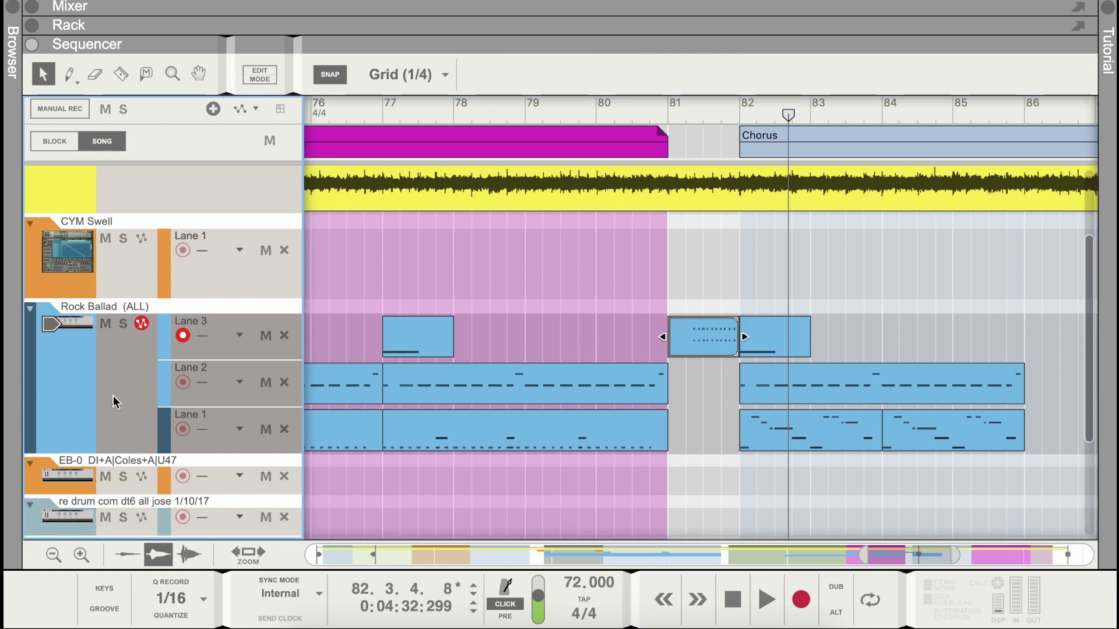
right_click(126, 393)
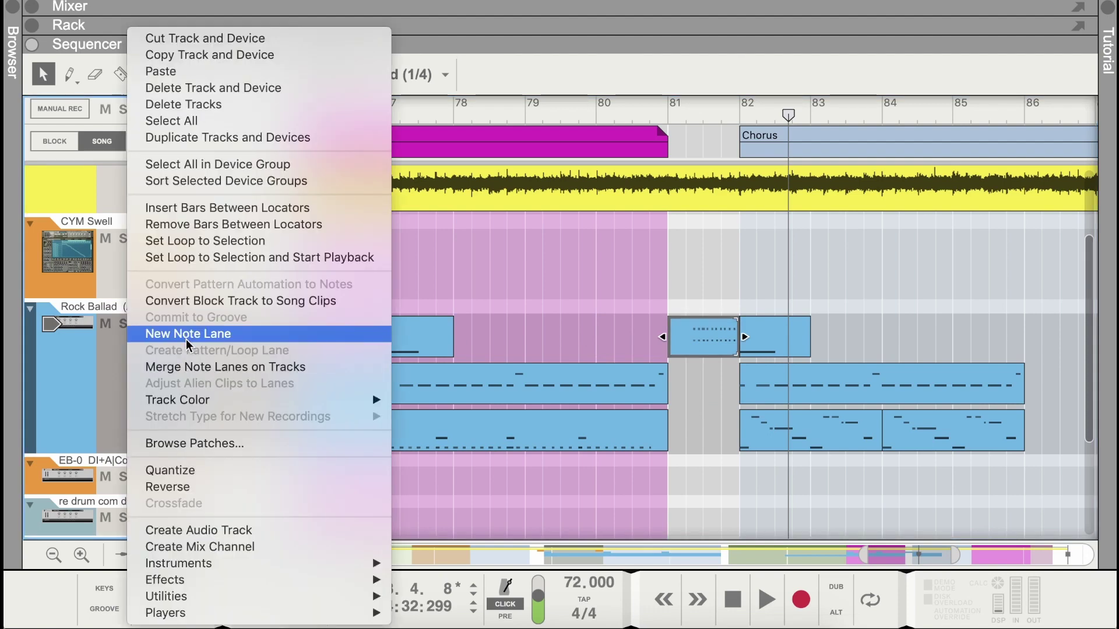
left_click(251, 330)
left_click_drag(760, 372, 761, 326)
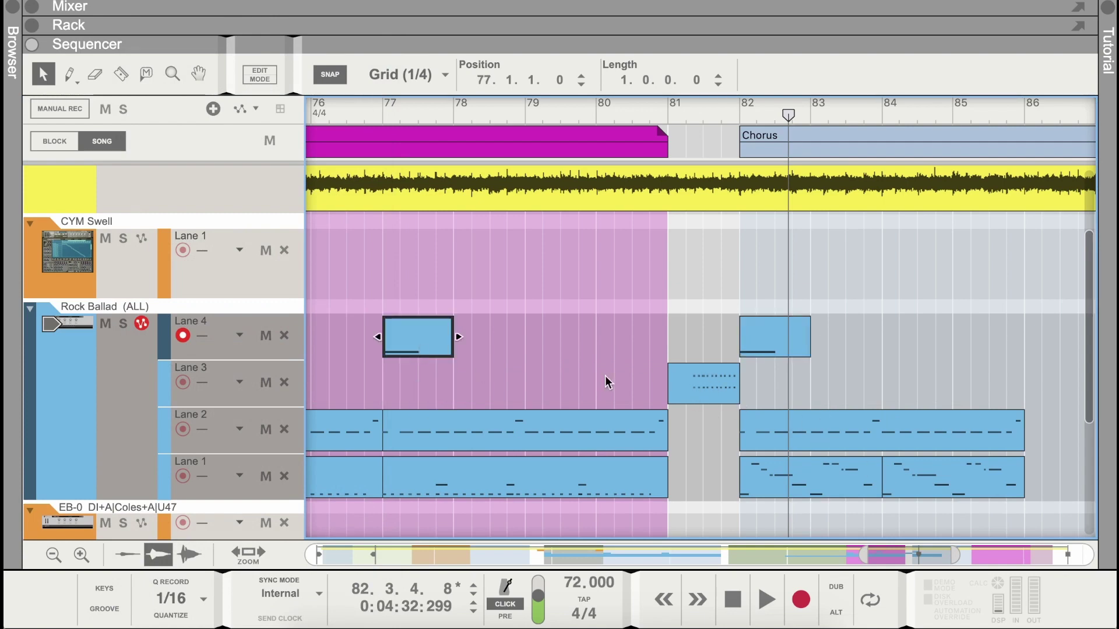
Move the remaining one-bar Lane 3 clips at bars 73, 48, 40 and 32 up to Lane 4
scroll(525, 381, "left", 10)
left_click_drag(630, 384, 629, 342)
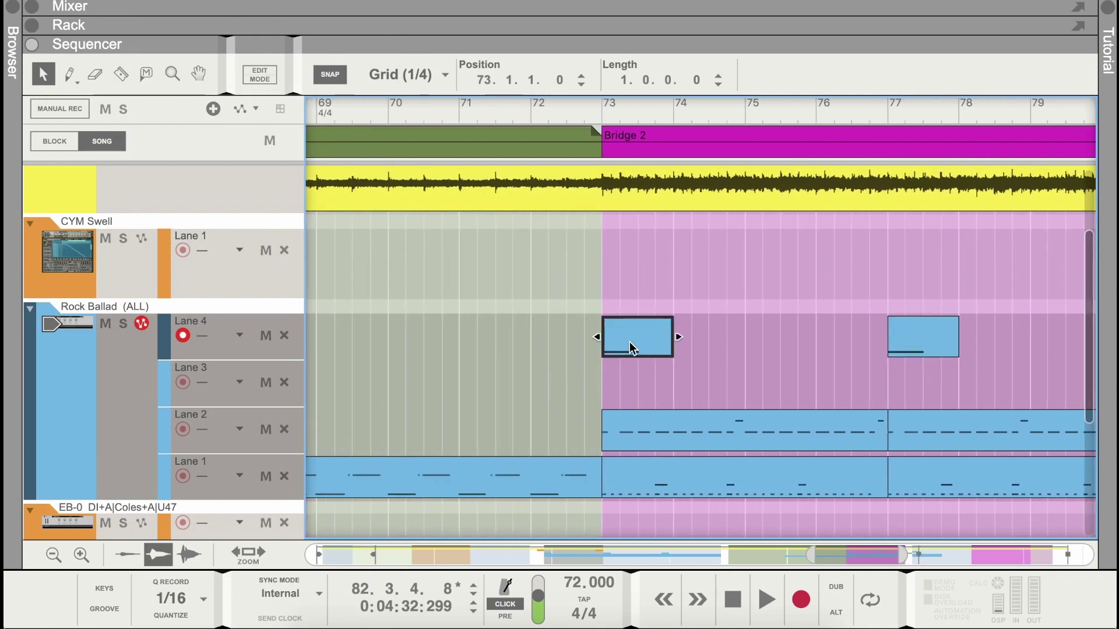
scroll(641, 361, "left", 5)
scroll(646, 372, "left", 20)
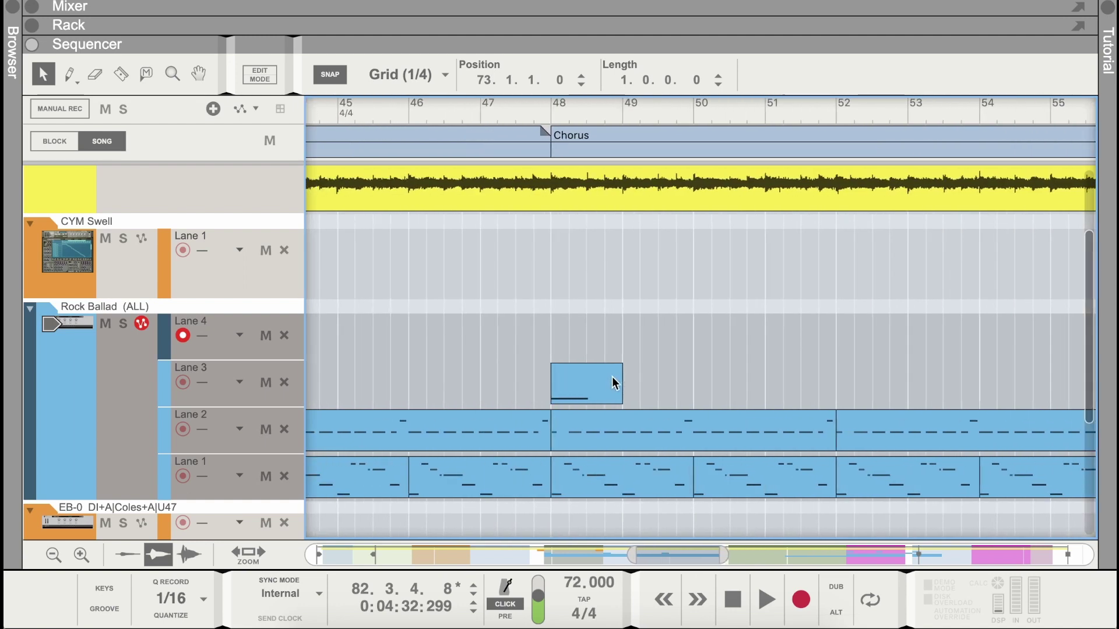
left_click_drag(606, 384, 606, 343)
scroll(641, 361, "left", 12)
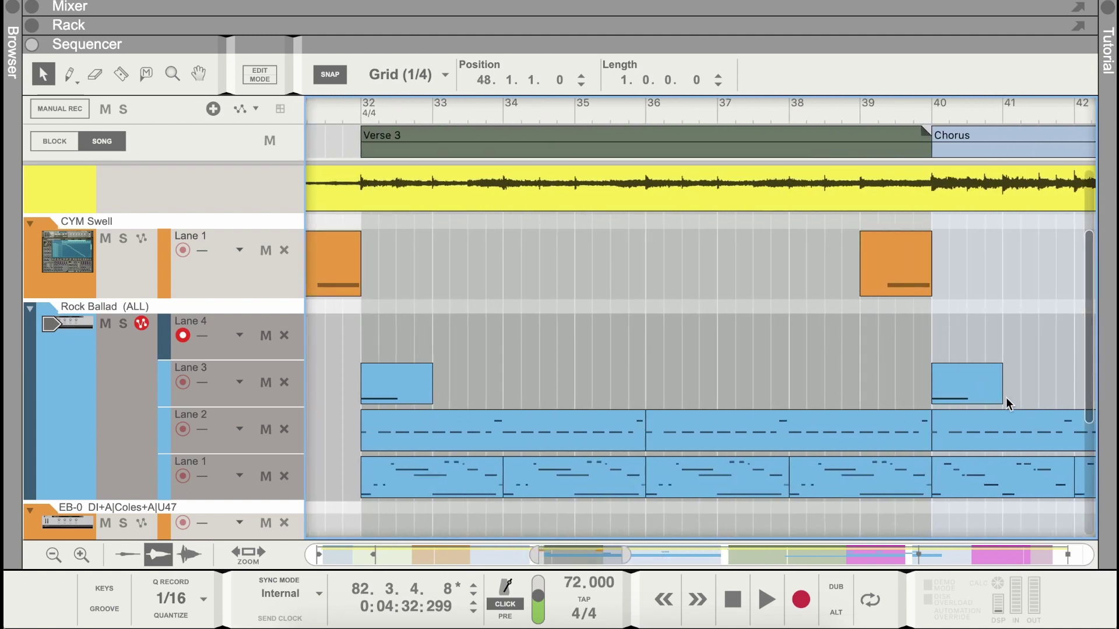
left_click_drag(972, 386, 965, 352)
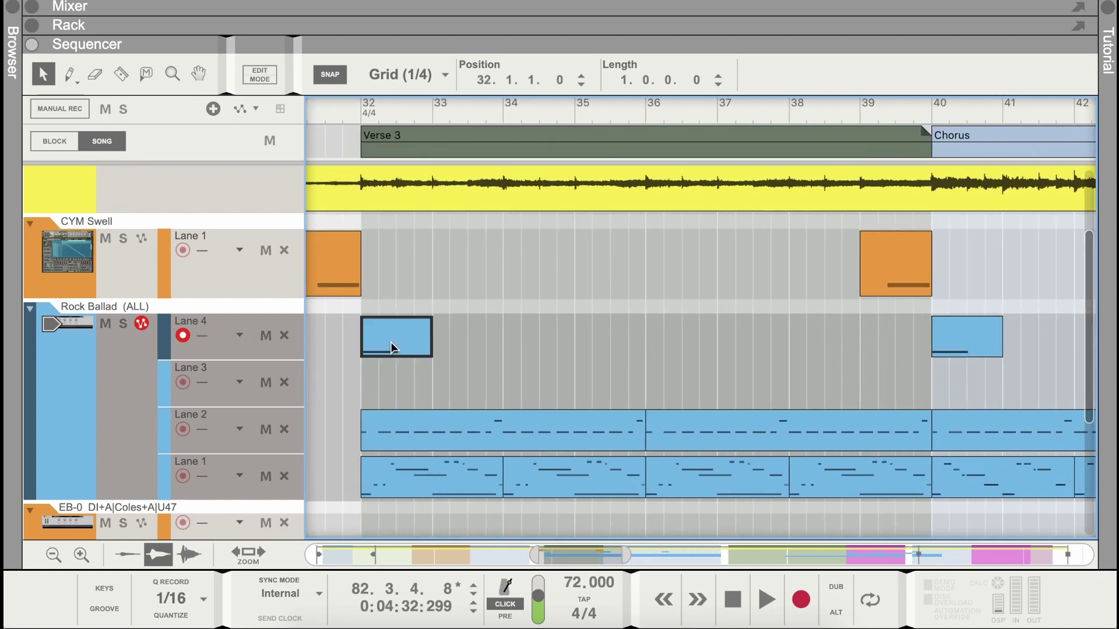
Review the arrangement through to the Ending and start playback from bar 71, ahead of Bridge 2
scroll(451, 378, "right", 20)
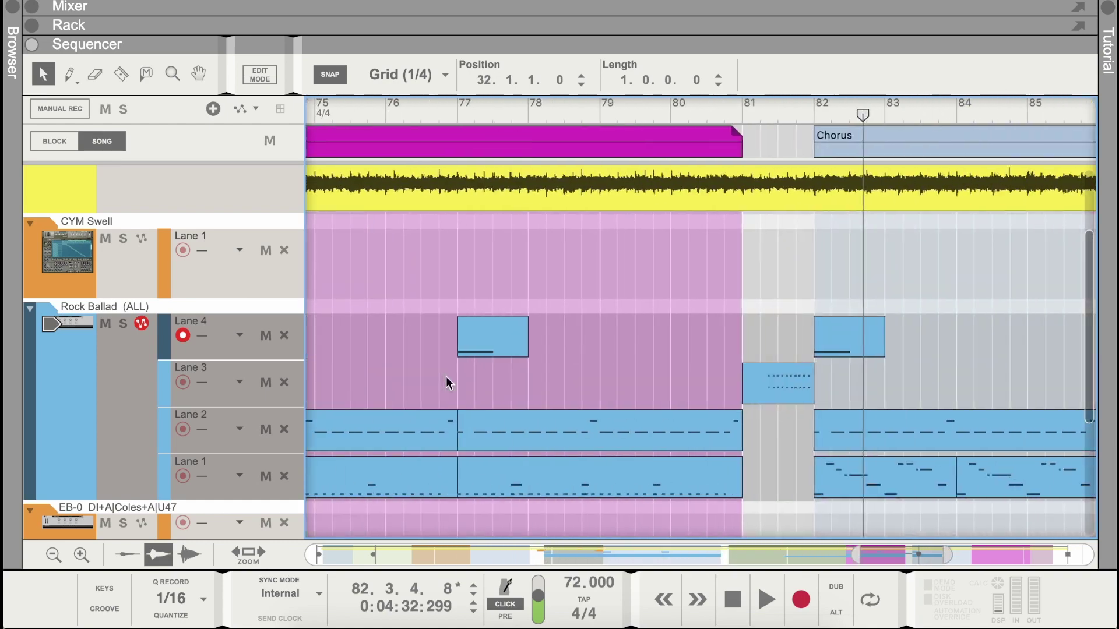
scroll(448, 382, "right", 10)
scroll(458, 414, "left", 20)
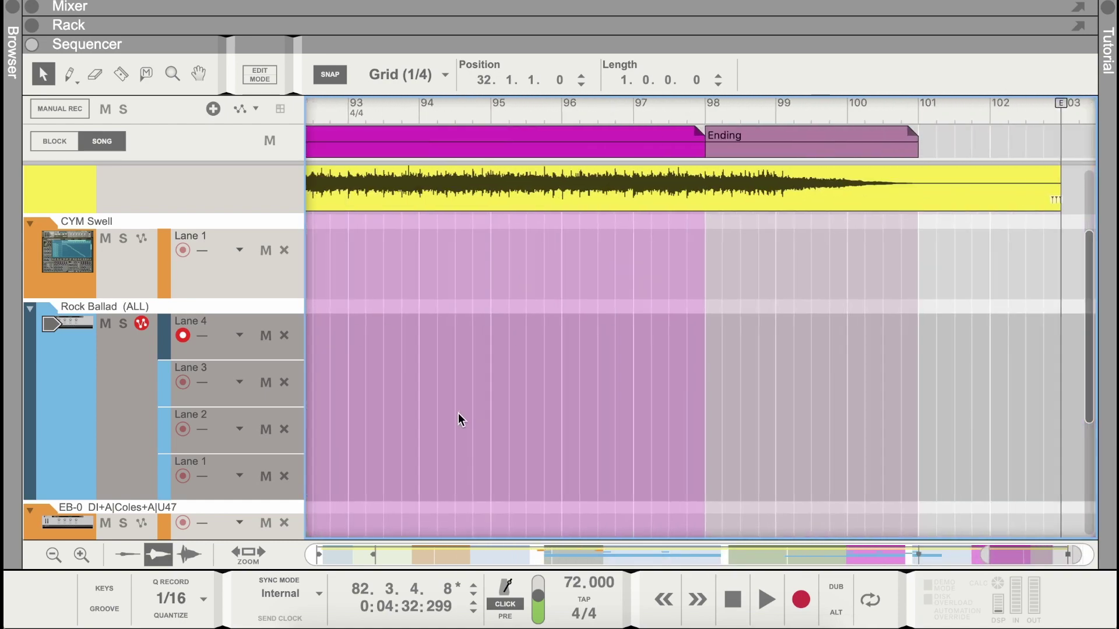
scroll(622, 443, "right", 8)
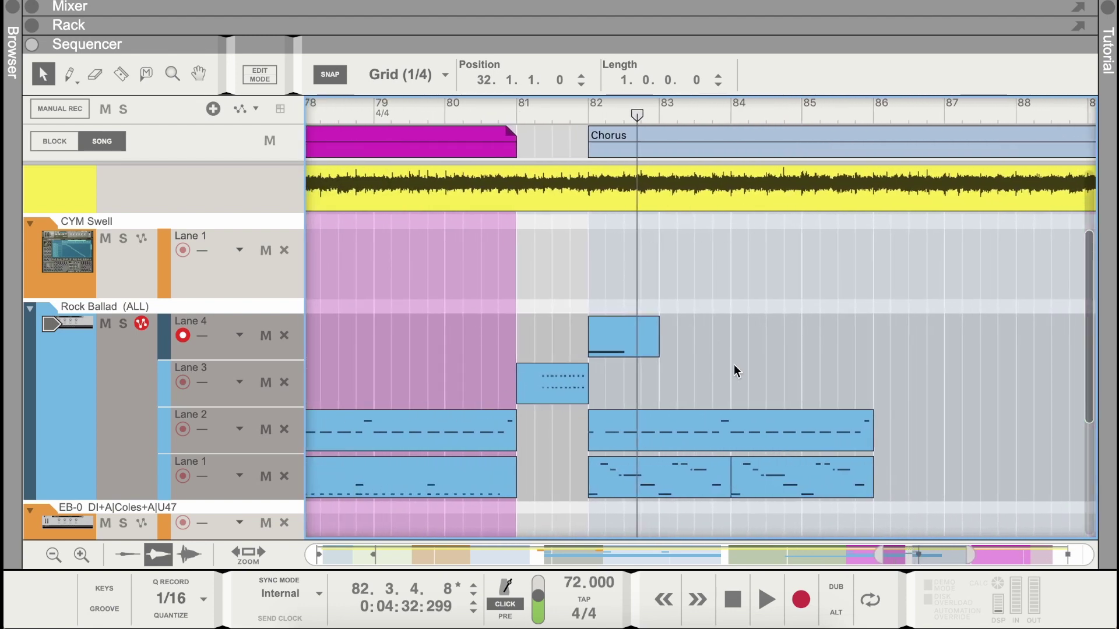
scroll(690, 274, "left", 4)
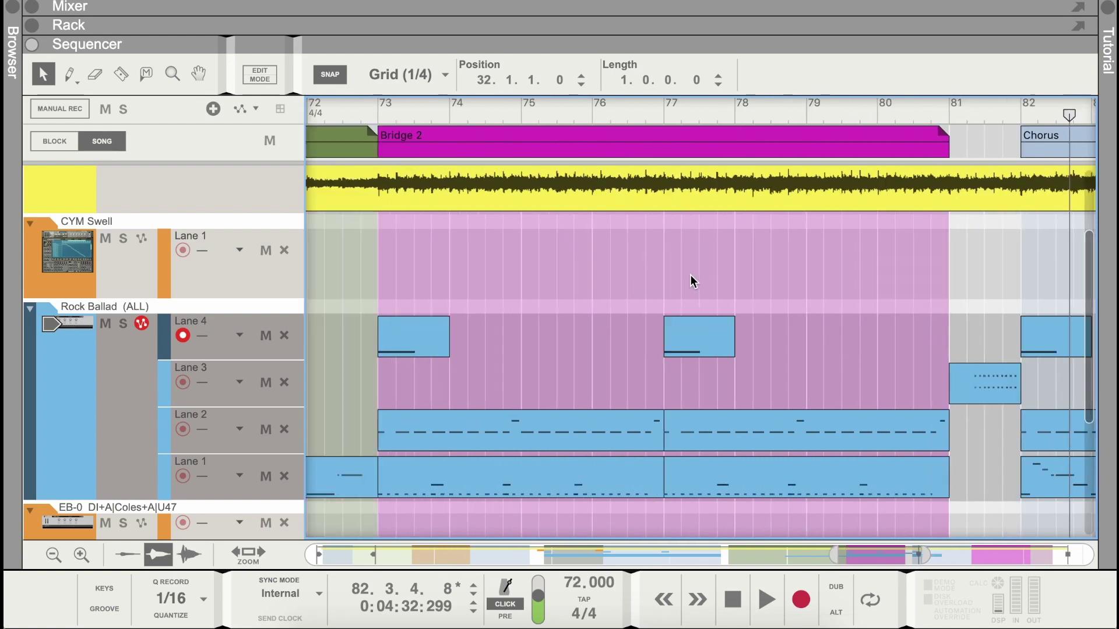
scroll(691, 277, "left", 1)
scroll(463, 130, "left", 5)
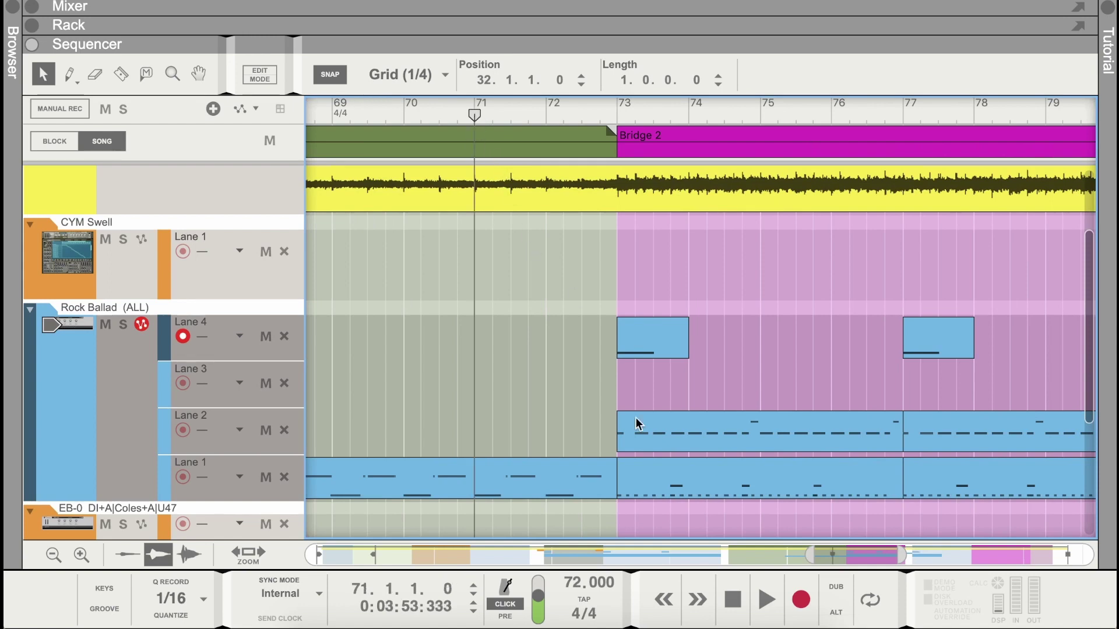
left_click(766, 603)
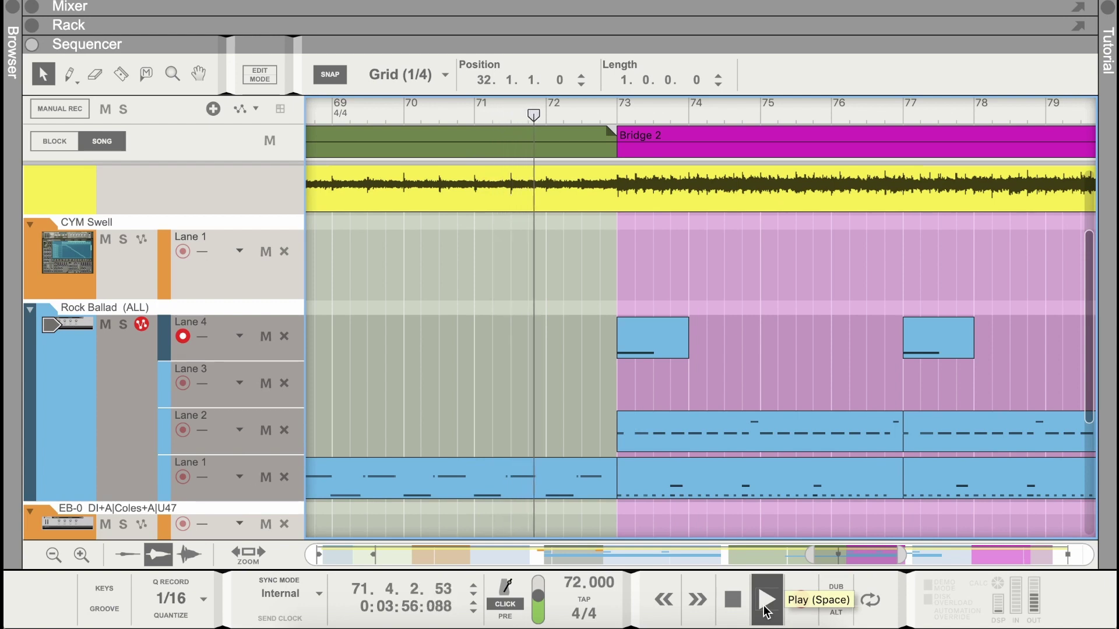
Show the mixer and toggle the mute of the Authority reference channel to compare the Bridge 2 drums with and without it
left_click(13, 7)
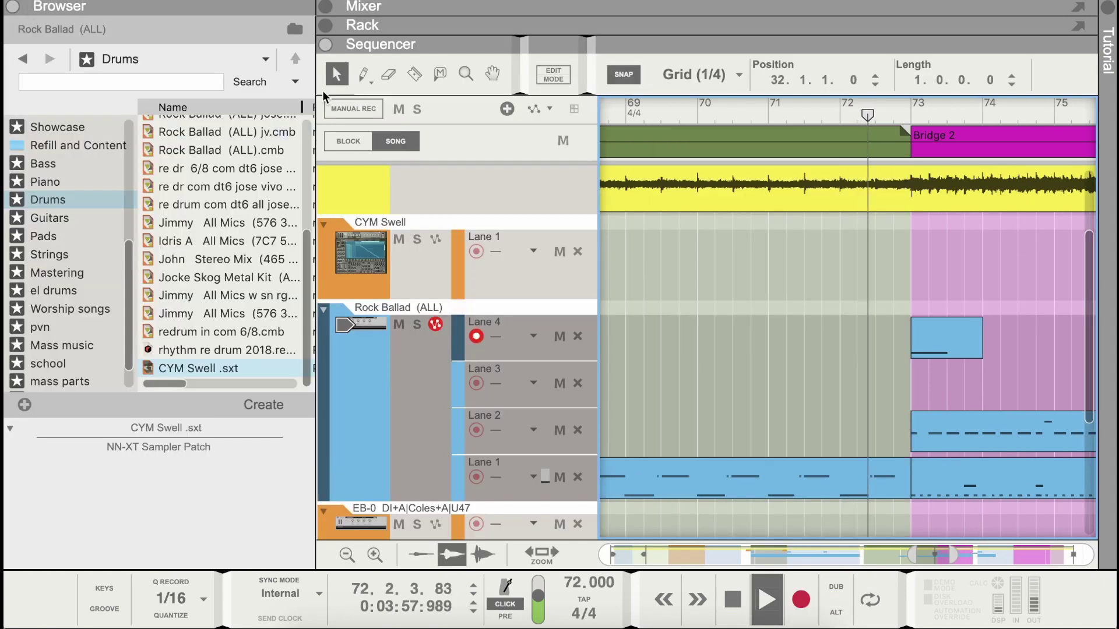
left_click(326, 7)
left_click(14, 7)
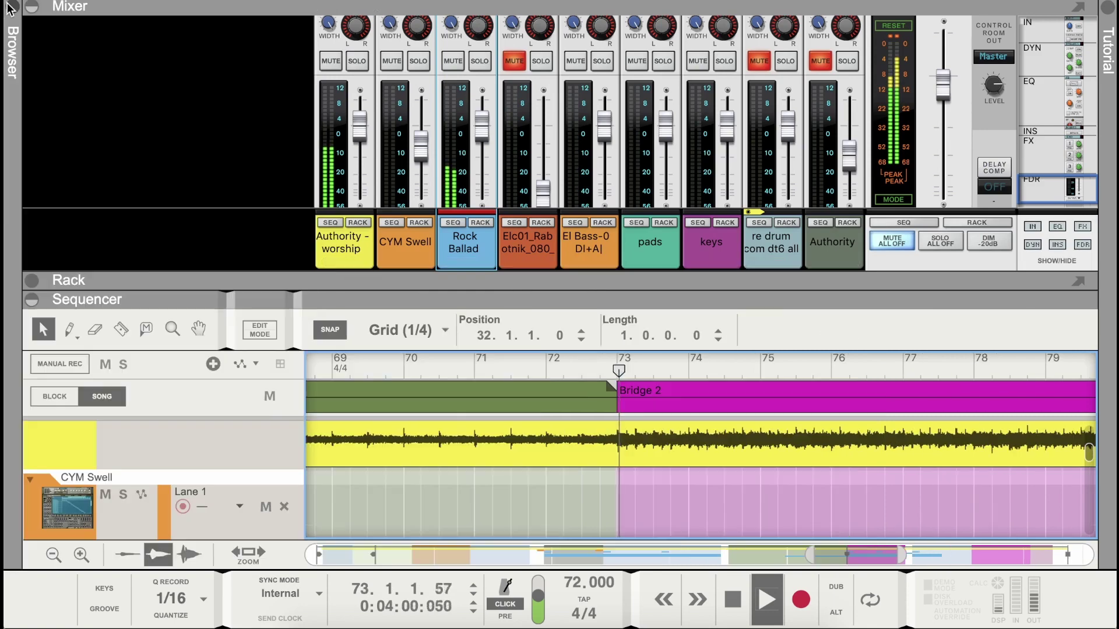
scroll(428, 154, "down", 1)
mouse_move(428, 154)
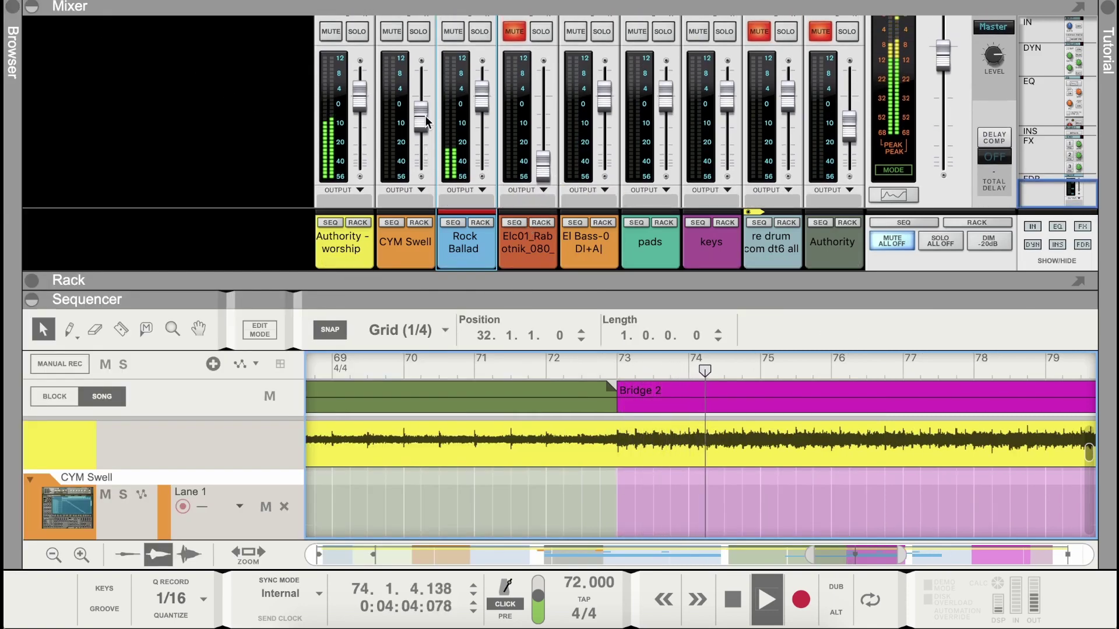
left_click(327, 32)
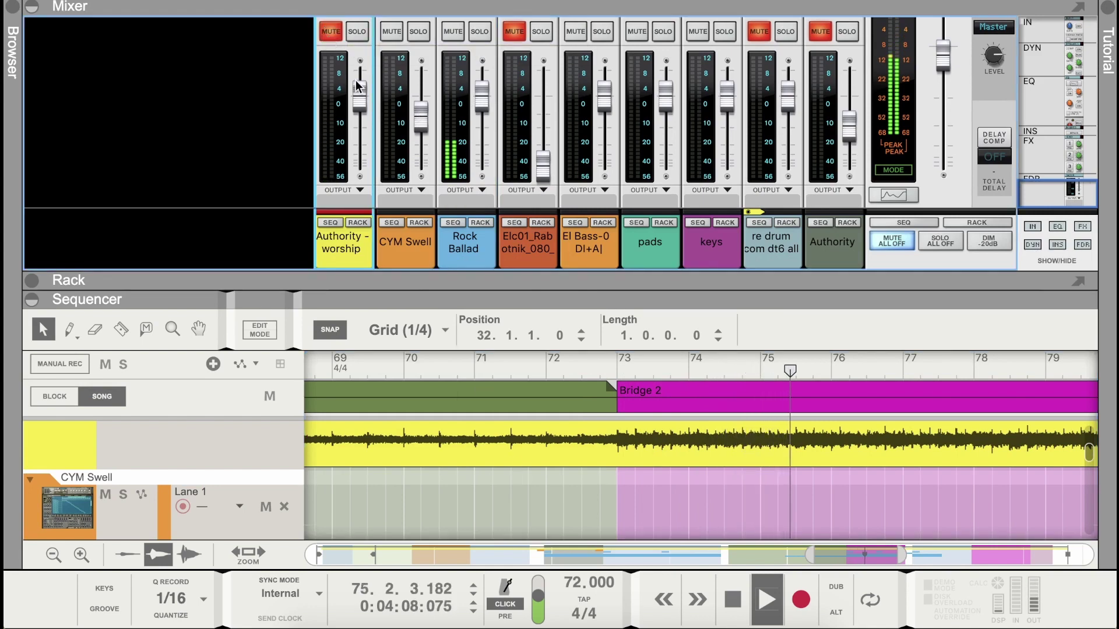
left_click(328, 34)
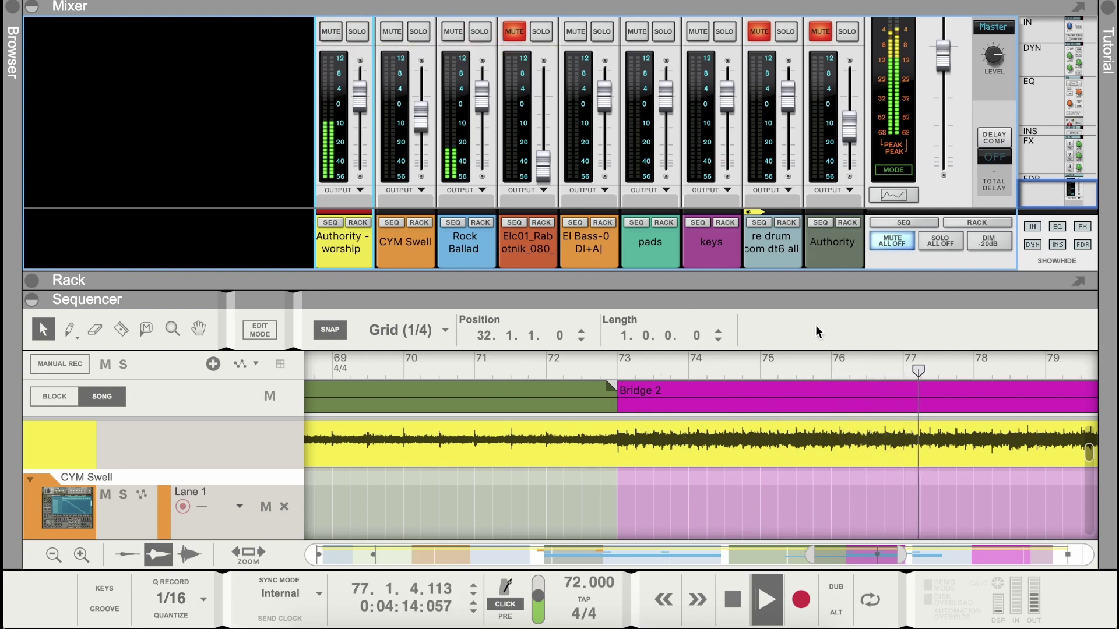
scroll(770, 370, "right", 2)
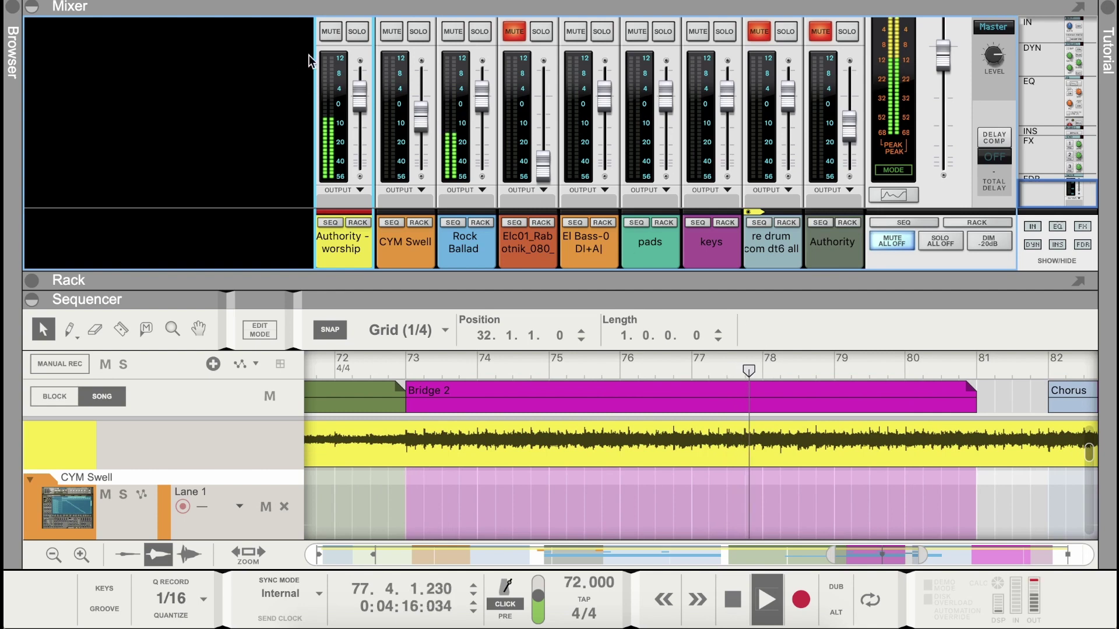
left_click(331, 33)
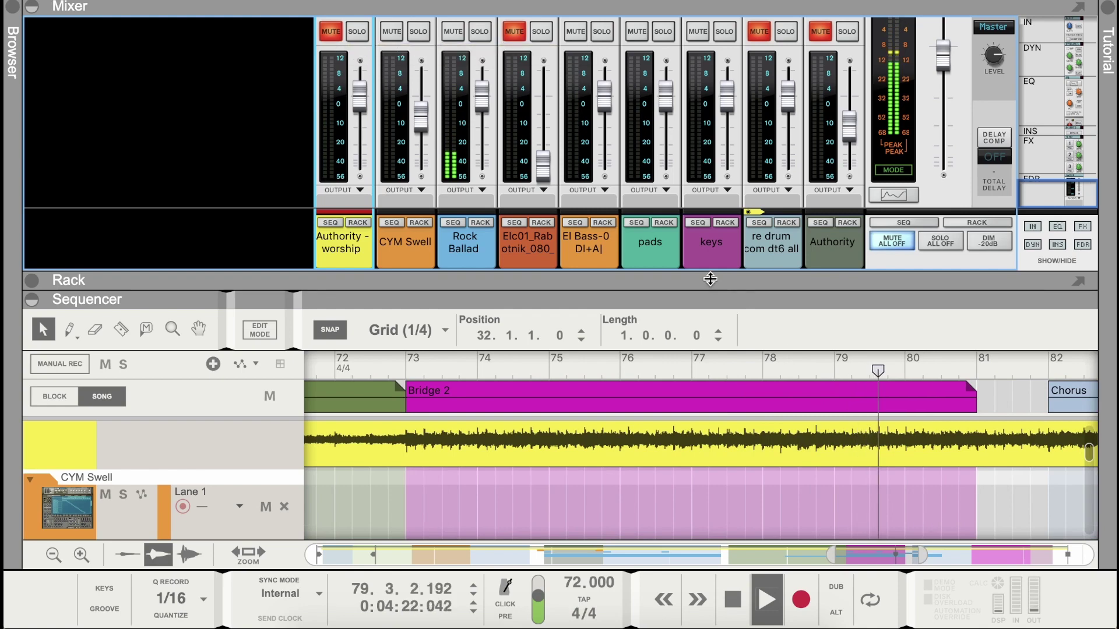
Listen to the Lane 3 fill leading into the Chorus, bring the reference channel back in, and stop playback around bar 84
left_click_drag(710, 280, 728, 112)
scroll(710, 464, "down", 4)
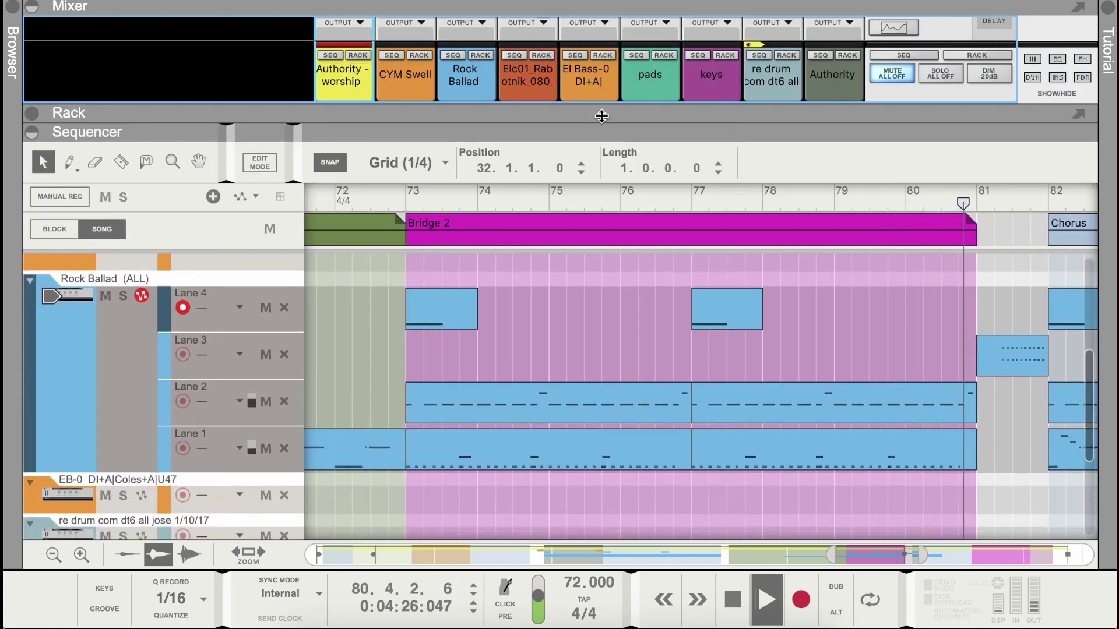
left_click_drag(600, 112, 600, 200)
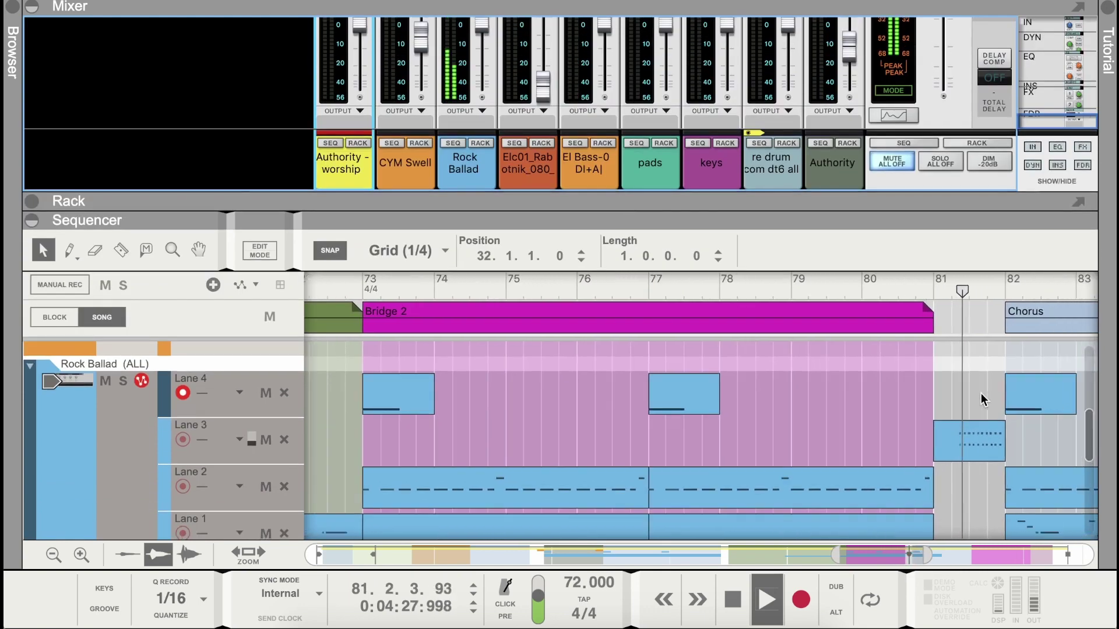
scroll(974, 412, "down", 3)
scroll(936, 422, "up", 3)
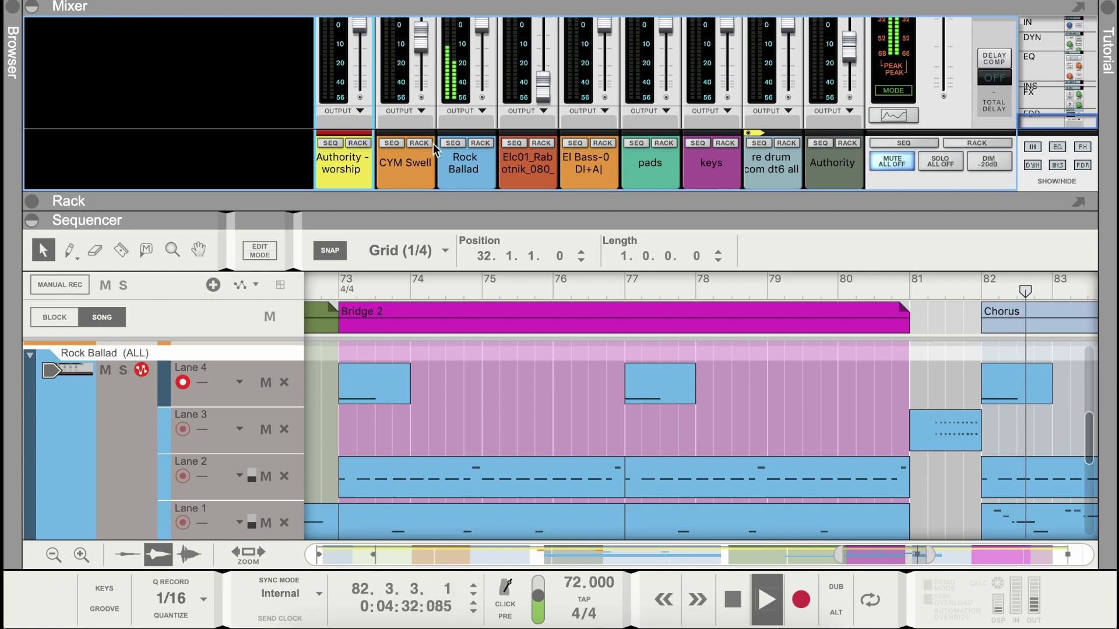
left_click_drag(519, 204, 537, 288)
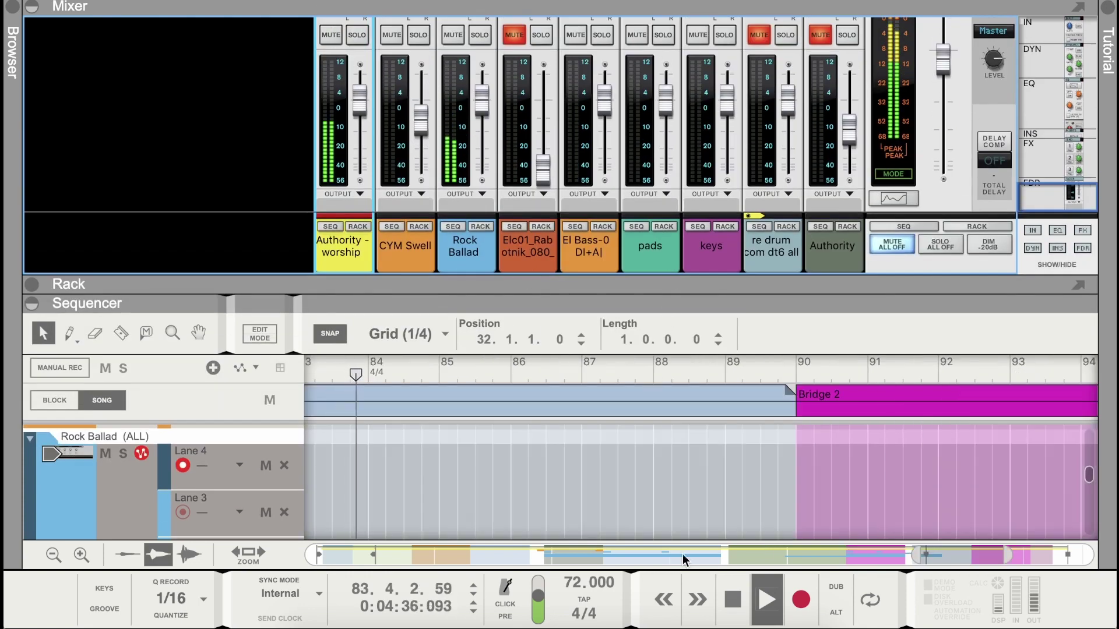
left_click(732, 599)
Give the sequencer more height and open the one-bar Lane 3 fill clip at bar 81 for note editing
left_click_drag(725, 302, 732, 162)
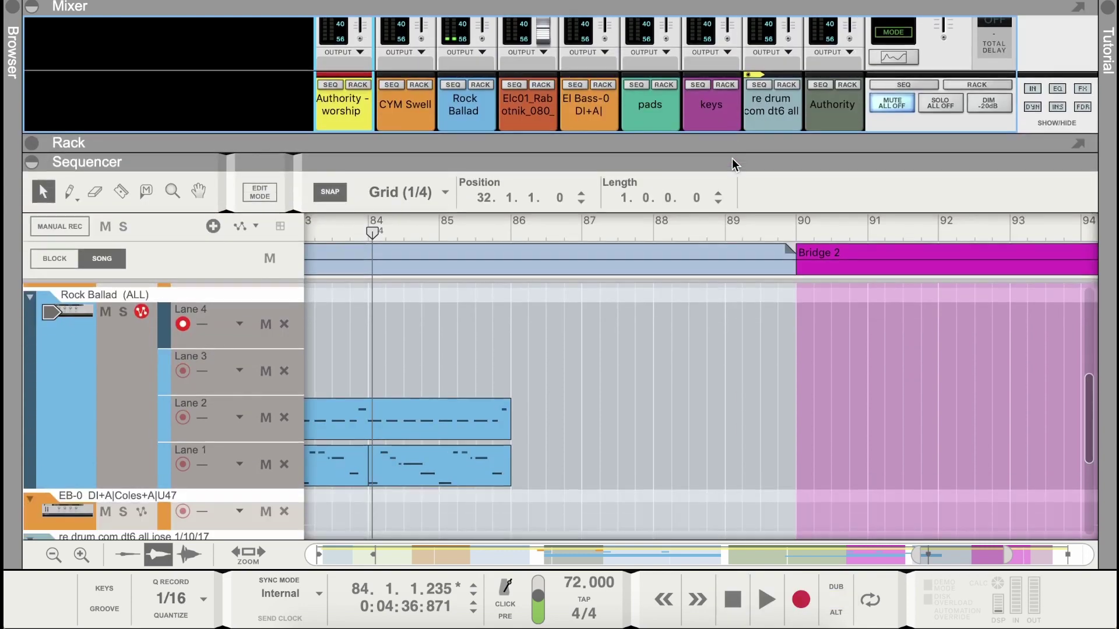
scroll(616, 343, "left", 10)
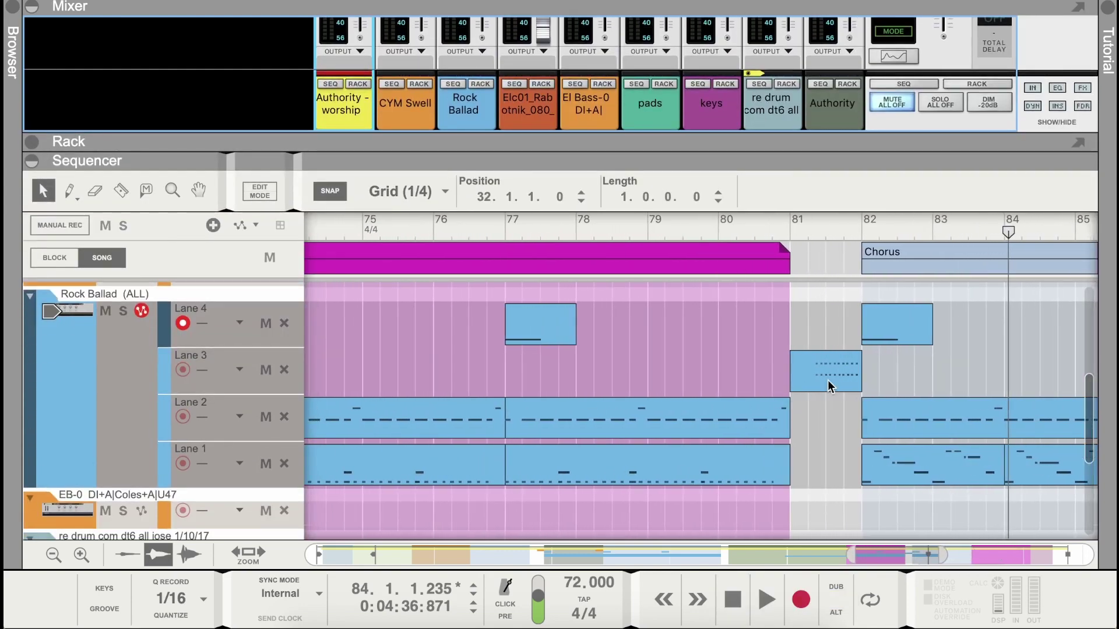
double_click(829, 387)
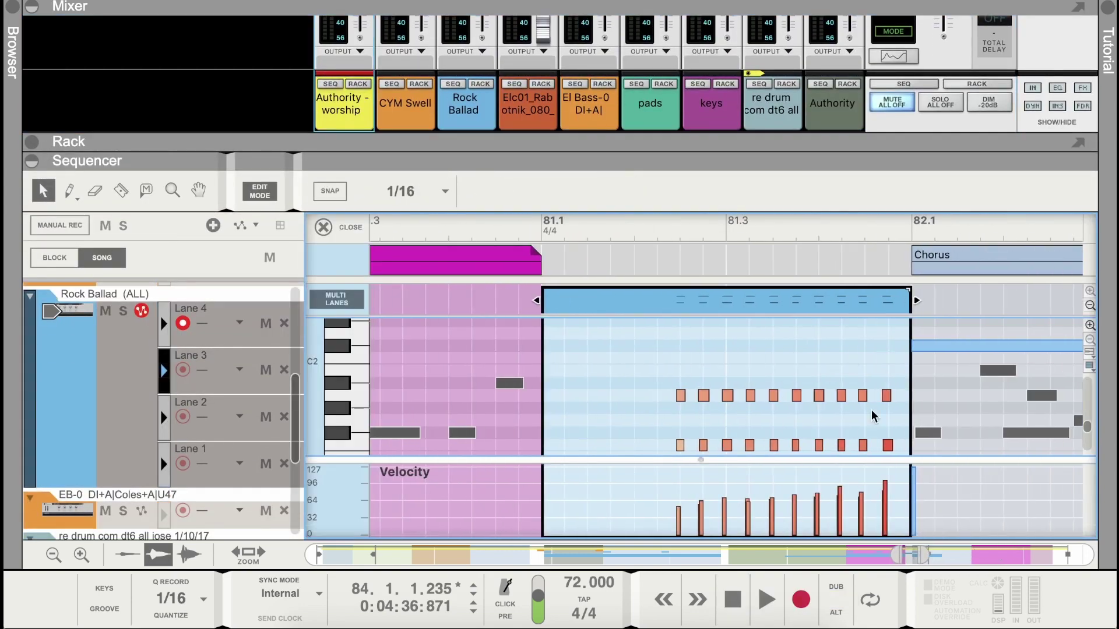
scroll(828, 367, "down", 2)
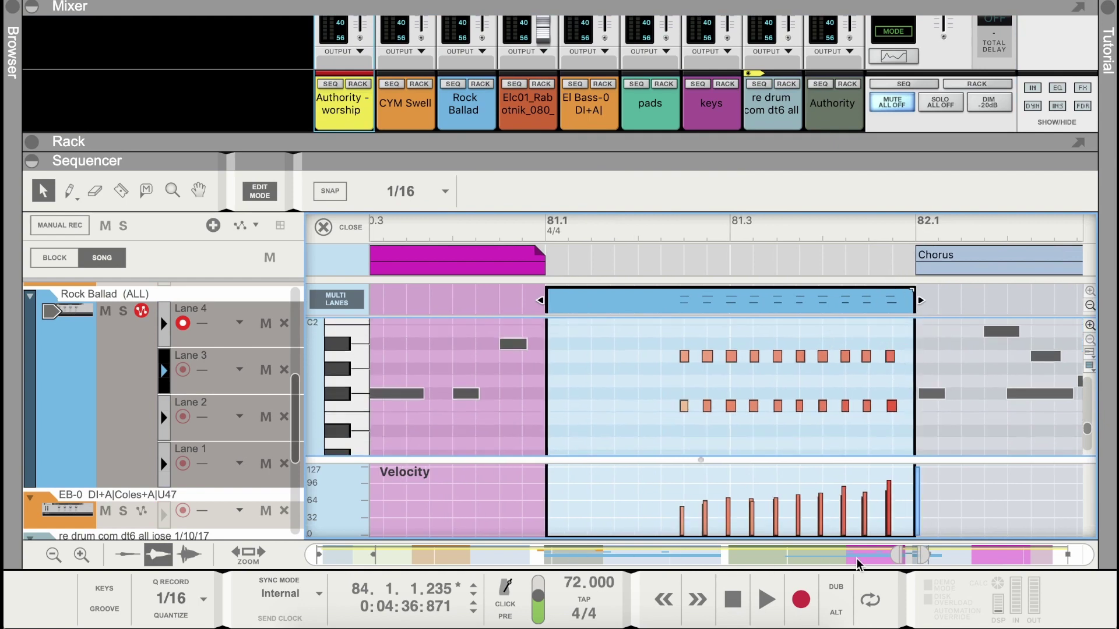
left_click_drag(900, 552, 922, 551)
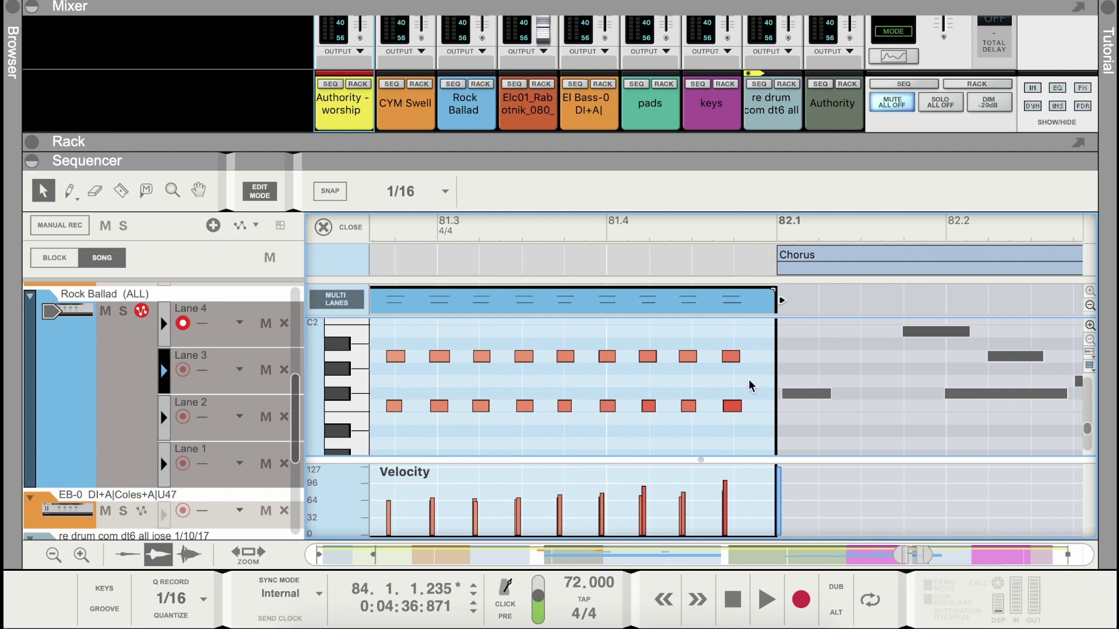
Shift all notes of the Lane 3 fill slightly later, so the first one starts at 81.2.2.236
scroll(751, 386, "left", 3)
left_click_drag(462, 325, 855, 437)
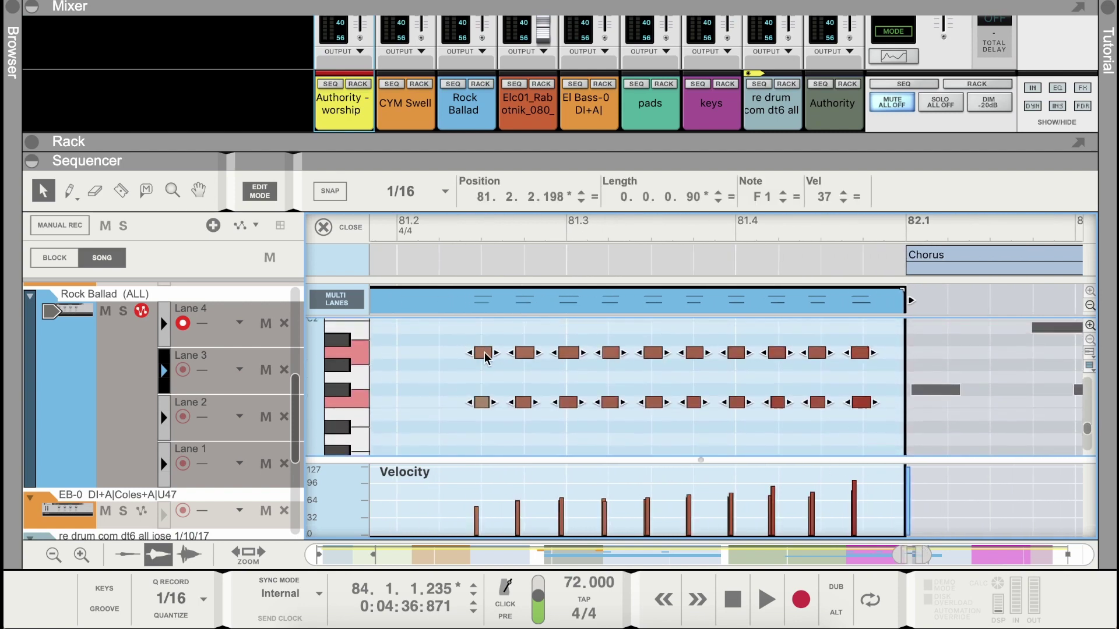
left_click_drag(484, 357, 491, 352)
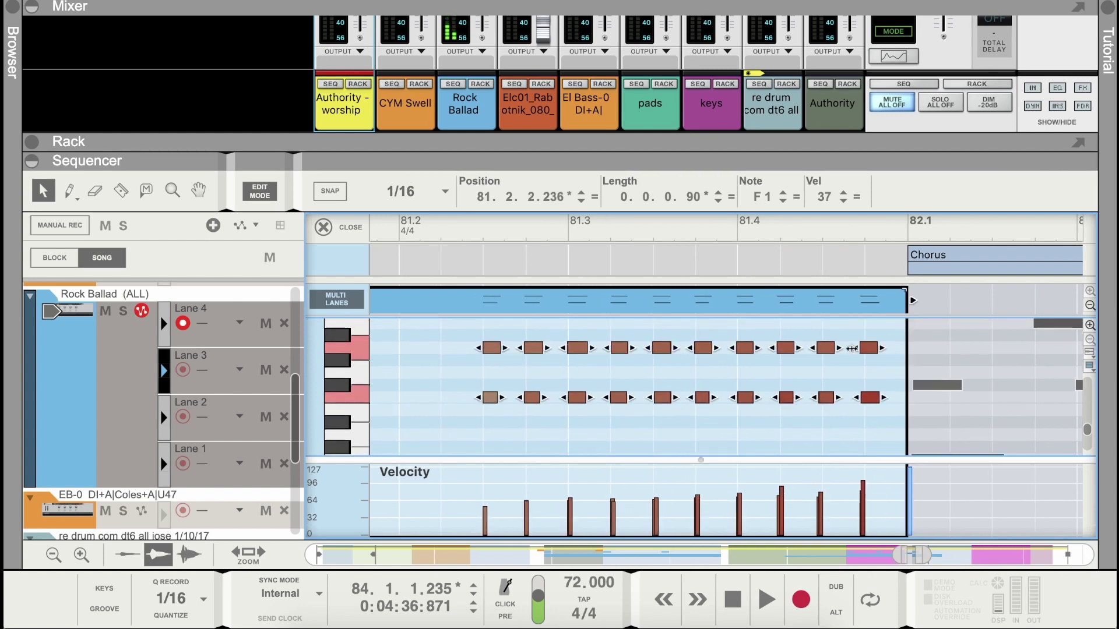
left_click(885, 375)
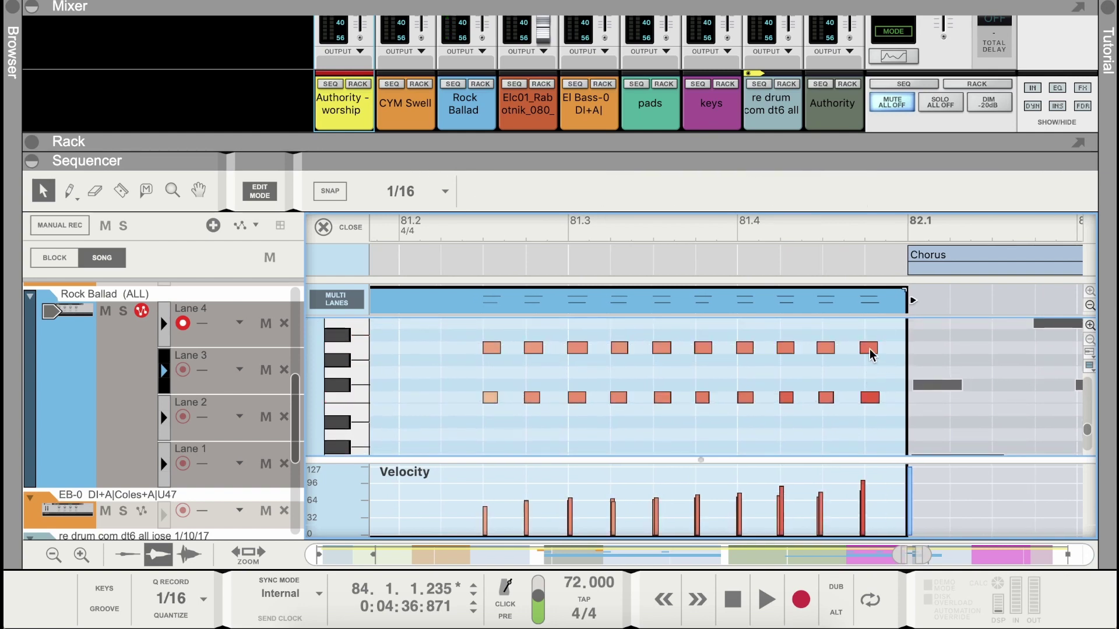
Listen to the fill from bar 81 beat 2 into the Chorus, stop playback with the clip closed, and bring the mixer faders back into view
left_click(870, 350)
left_click(402, 230)
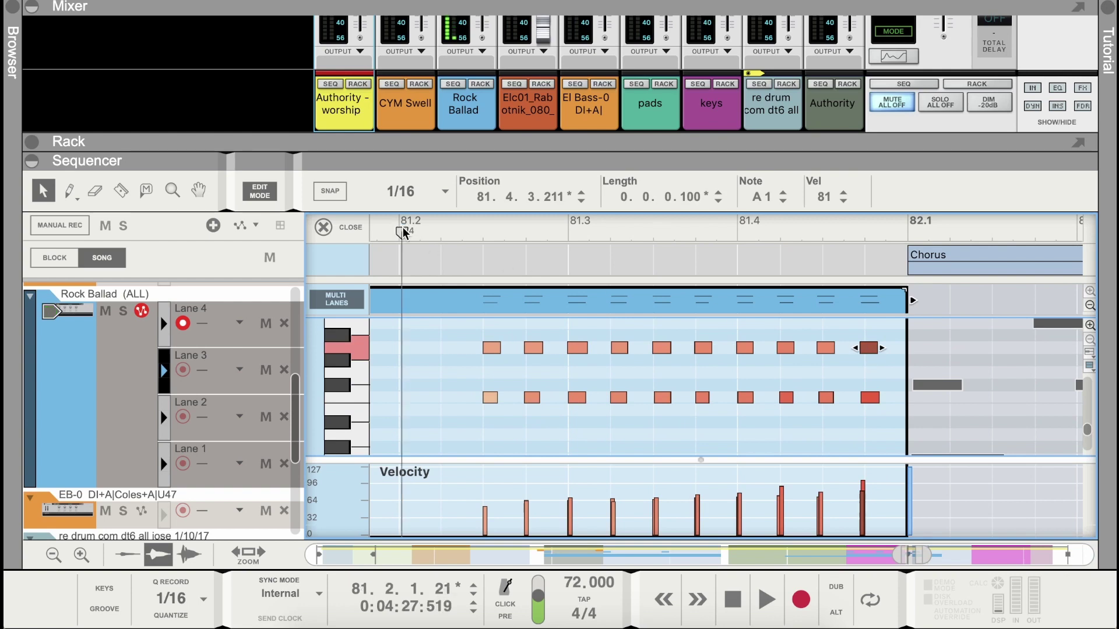
key("space")
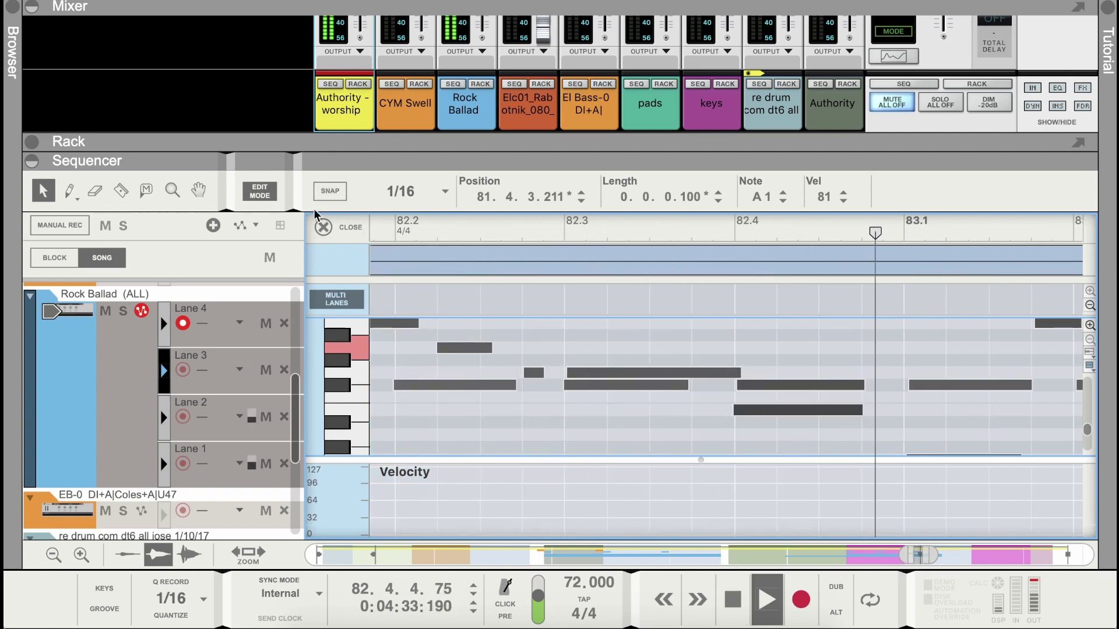
left_click(318, 226)
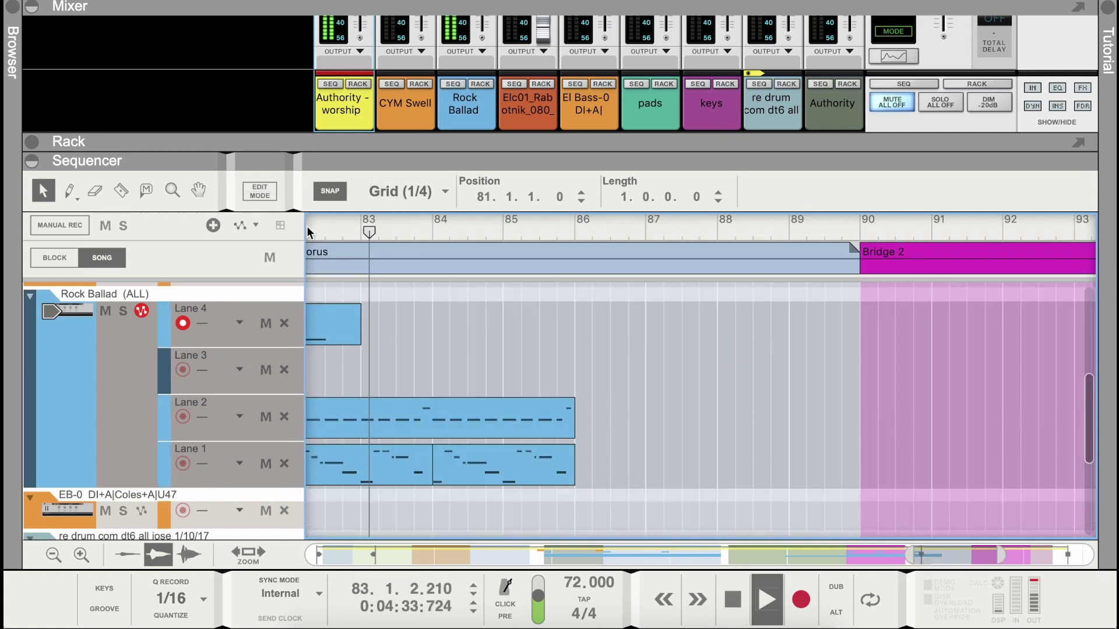
left_click(744, 608)
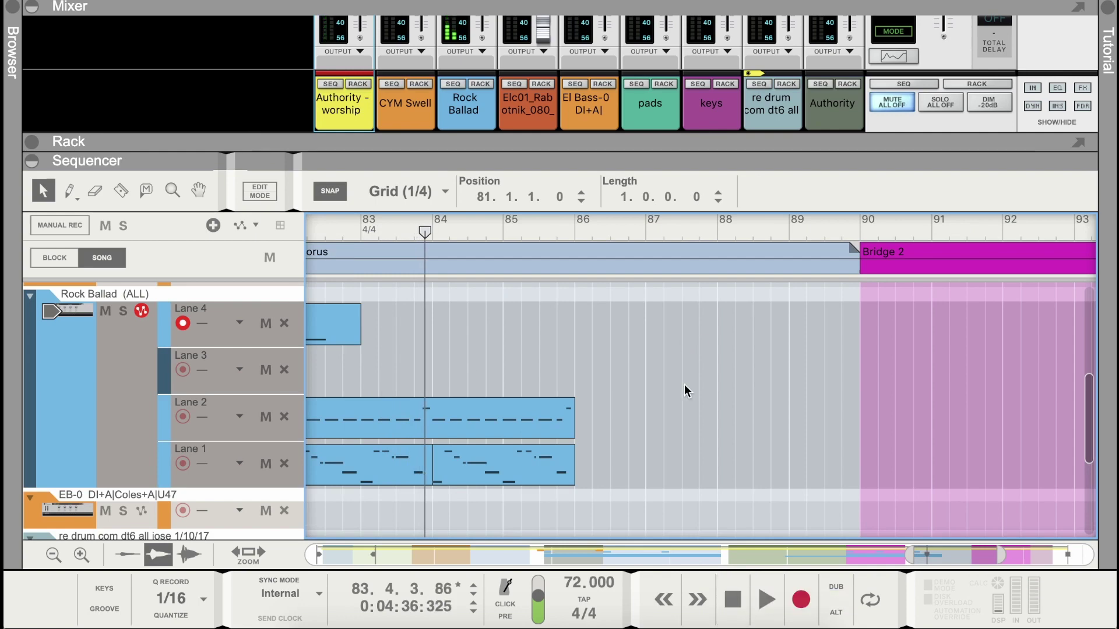
left_click_drag(588, 152, 626, 285)
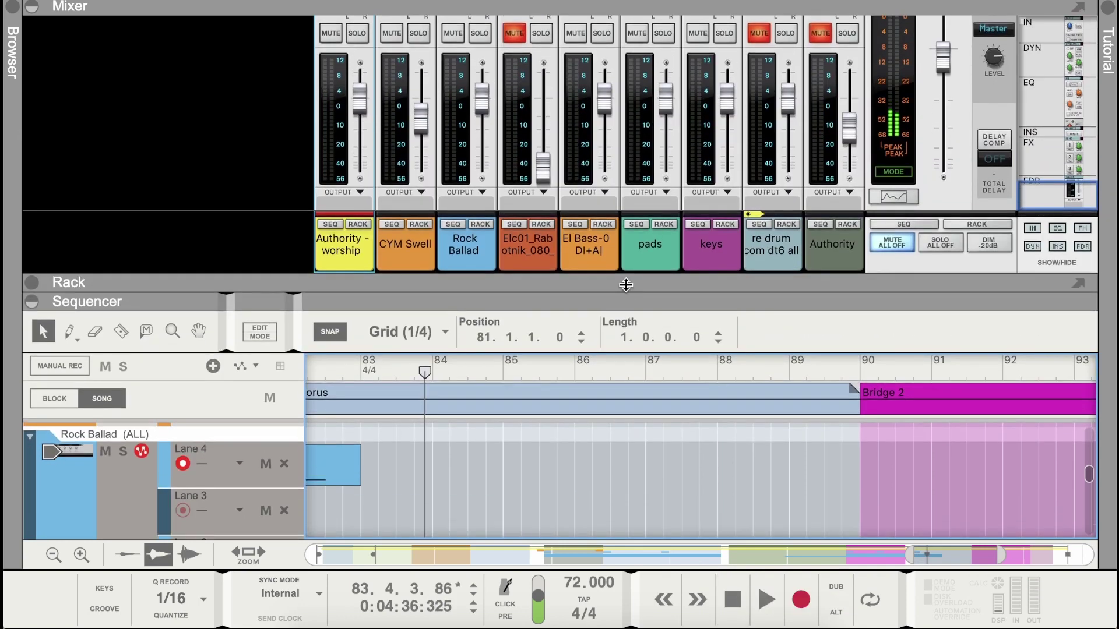